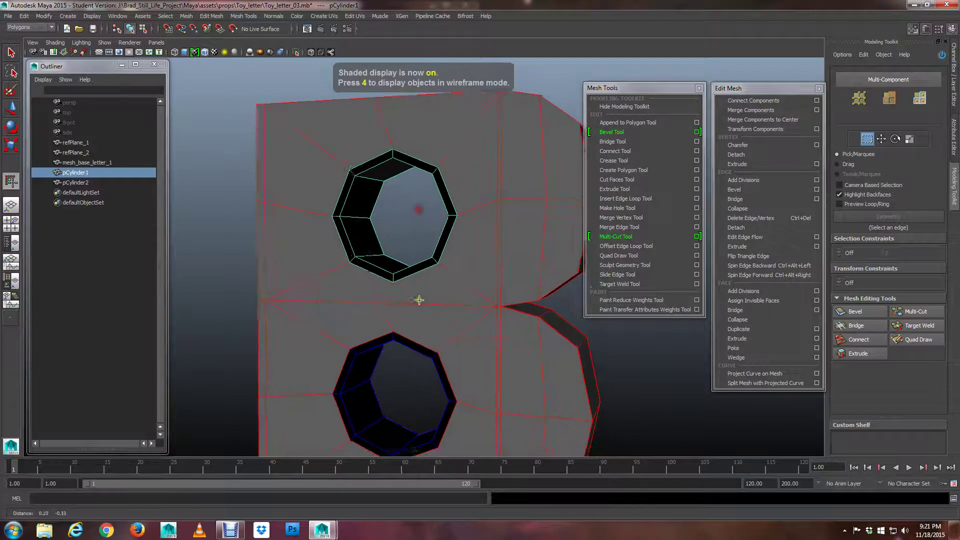
Select all faces of the cylinder lining the letter B's upper hole.
{"action": "scroll", "coordinate": [417, 298], "scroll_direction": "up", "scroll_amount": 5}
{"action": "scroll", "coordinate": [394, 292], "scroll_direction": "down", "scroll_amount": 5}
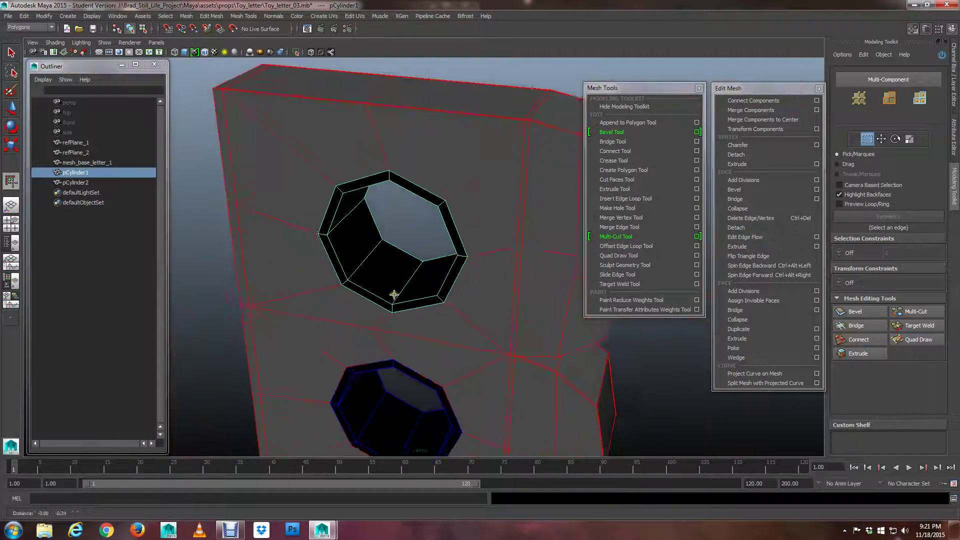
{"action": "middle_click_drag", "start_coordinate": [395, 291], "coordinate": [395, 257], "text": "alt"}
{"action": "right_click_drag", "start_coordinate": [393, 259], "coordinate": [399, 276]}
{"action": "scroll", "coordinate": [399, 276], "scroll_direction": "down", "scroll_amount": 5}
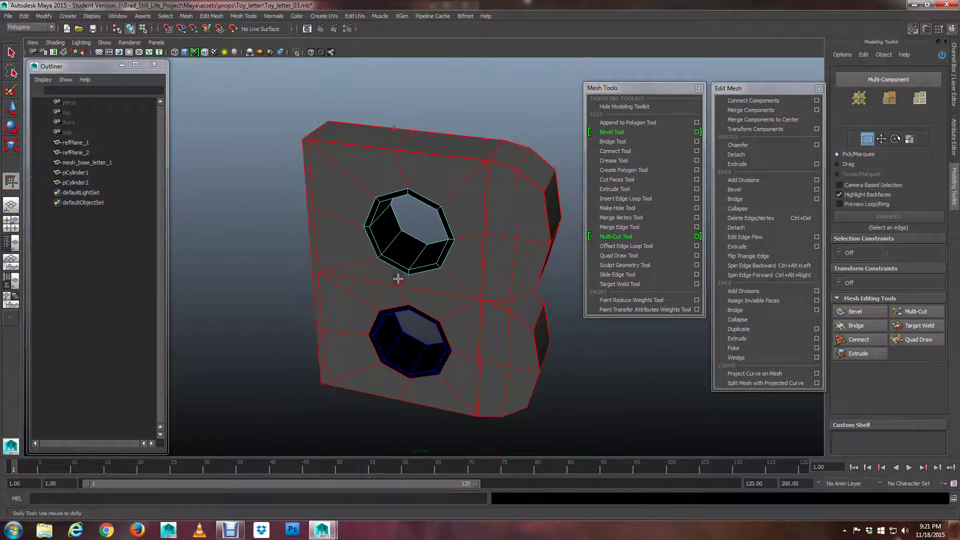
{"action": "left_click_drag", "start_coordinate": [398, 277], "coordinate": [461, 212], "text": "alt"}
{"action": "key", "text": "4"}
{"action": "left_click_drag", "start_coordinate": [509, 115], "coordinate": [325, 306]}
{"action": "left_click_drag", "start_coordinate": [374, 247], "coordinate": [365, 264], "text": "alt"}
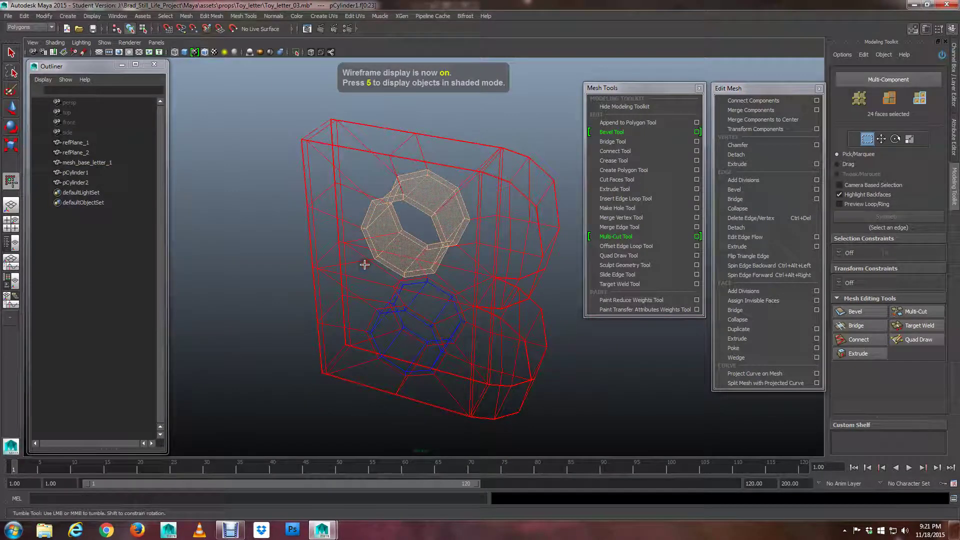
Float the Normals commands in their own window and reverse the normals of the selected upper-hole faces.
{"action": "key", "text": "space"}
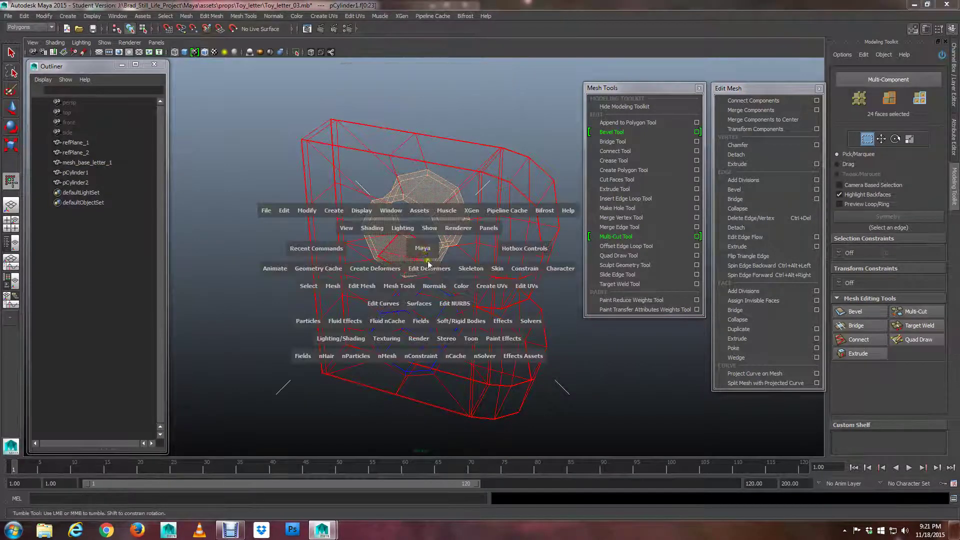
{"action": "left_click", "coordinate": [434, 286]}
{"action": "left_click", "coordinate": [439, 296]}
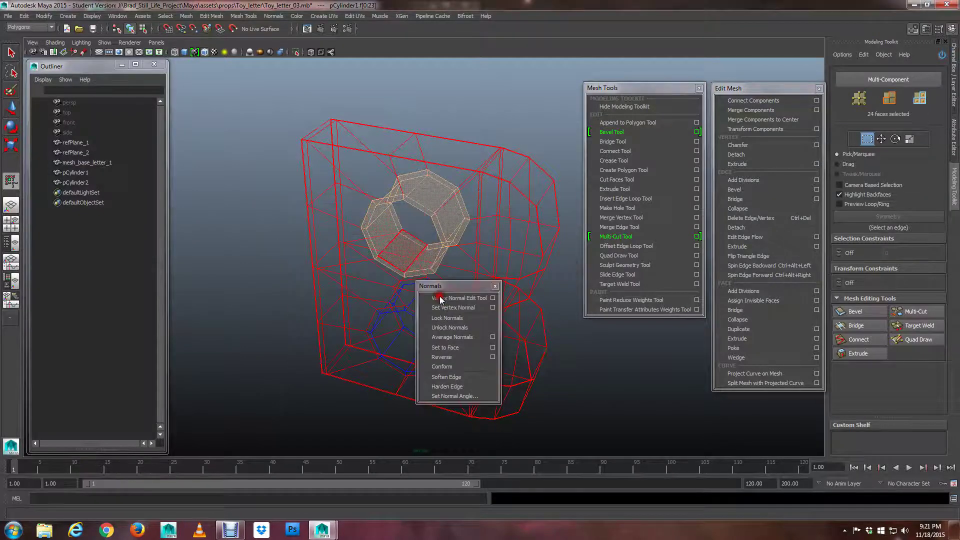
{"action": "left_click_drag", "start_coordinate": [435, 286], "coordinate": [185, 178]}
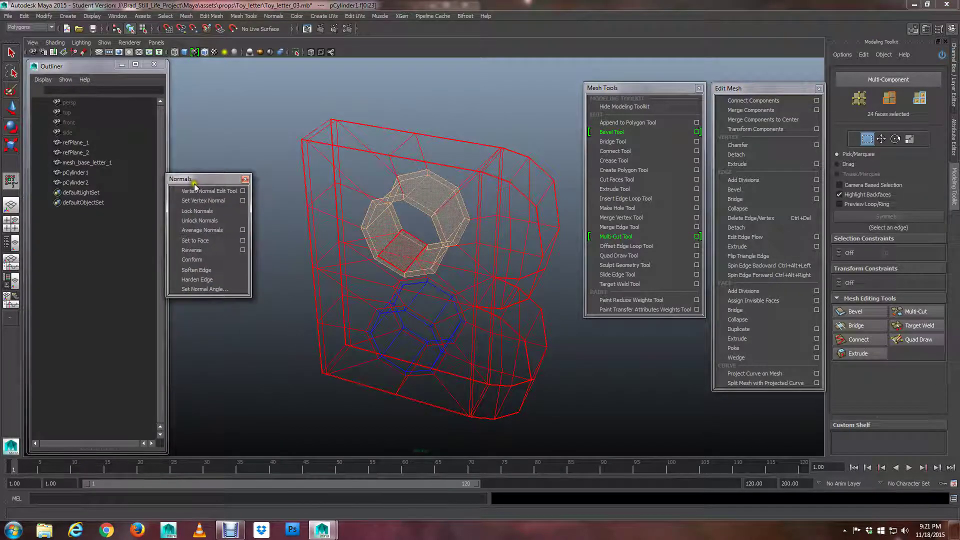
{"action": "left_click", "coordinate": [197, 250]}
{"action": "key", "text": "space"}
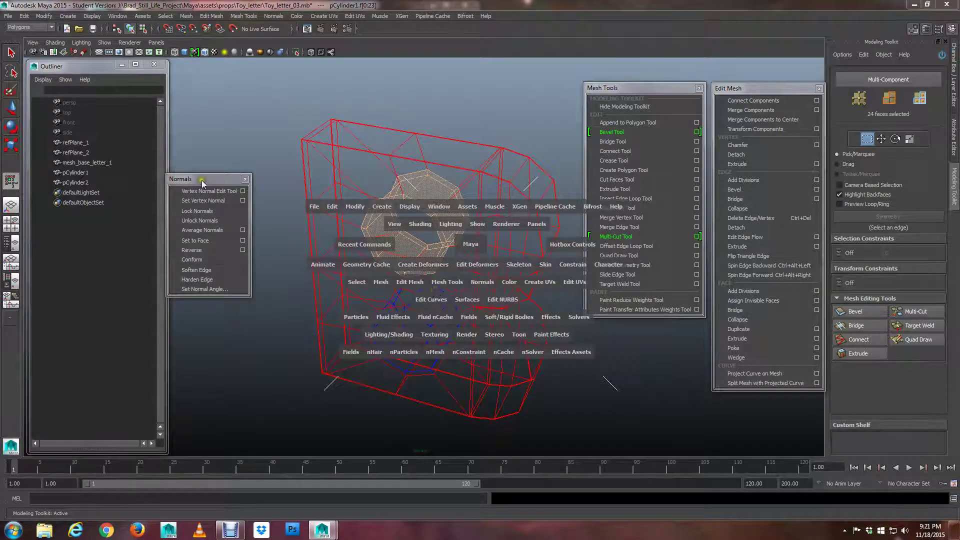
{"action": "left_click_drag", "start_coordinate": [202, 183], "coordinate": [208, 168]}
{"action": "left_click", "coordinate": [206, 235]}
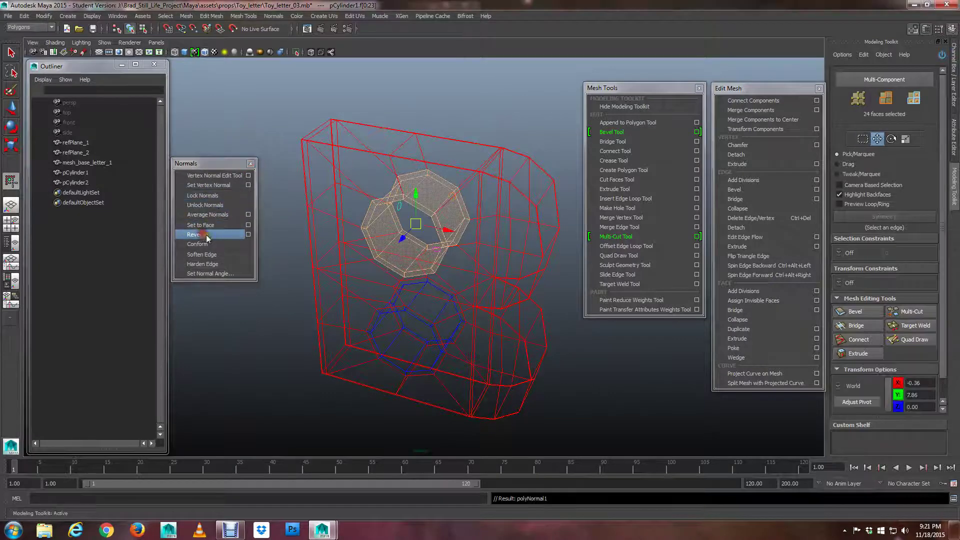
Switch to the cylinder lining the lower hole and select all of its faces.
{"action": "left_click_drag", "start_coordinate": [372, 266], "coordinate": [468, 293], "text": "alt"}
{"action": "left_click", "coordinate": [424, 318]}
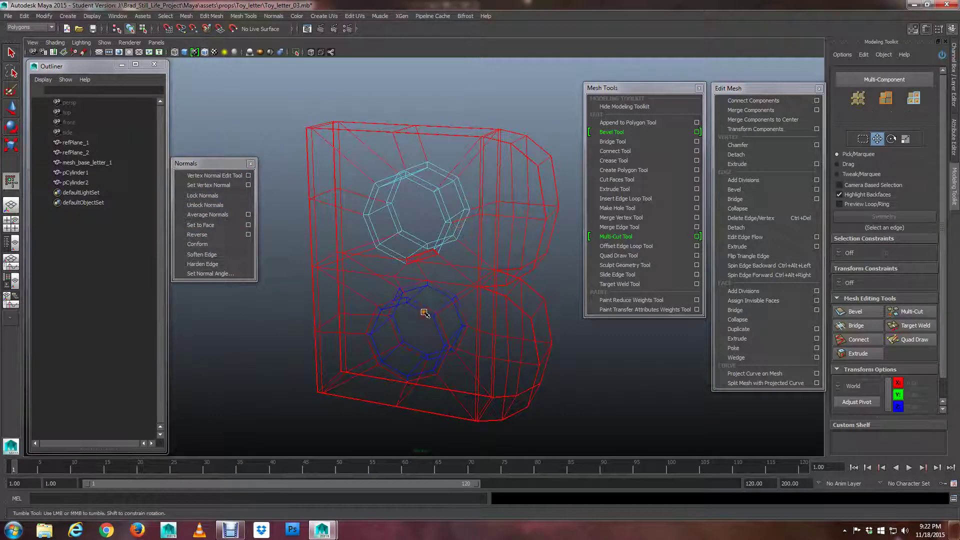
{"action": "left_click", "coordinate": [423, 316]}
{"action": "right_click_drag", "start_coordinate": [424, 315], "coordinate": [444, 293]}
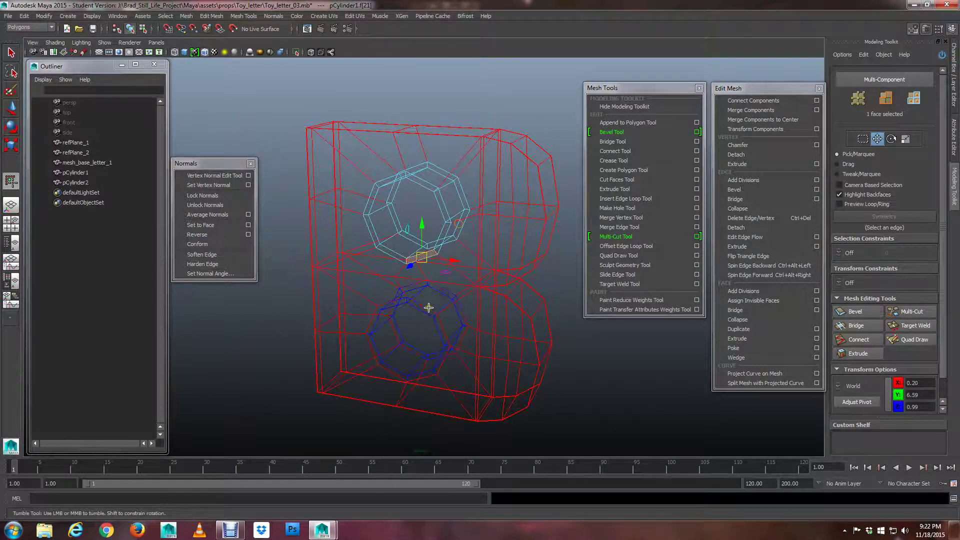
{"action": "key", "text": "5"}
{"action": "left_click_drag", "start_coordinate": [423, 312], "coordinate": [416, 285], "text": "alt"}
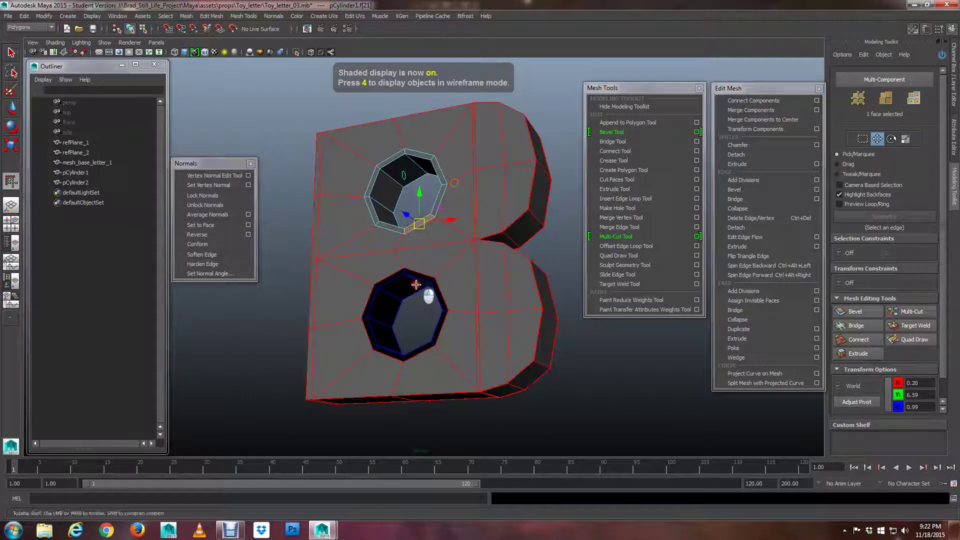
{"action": "left_click", "coordinate": [400, 279]}
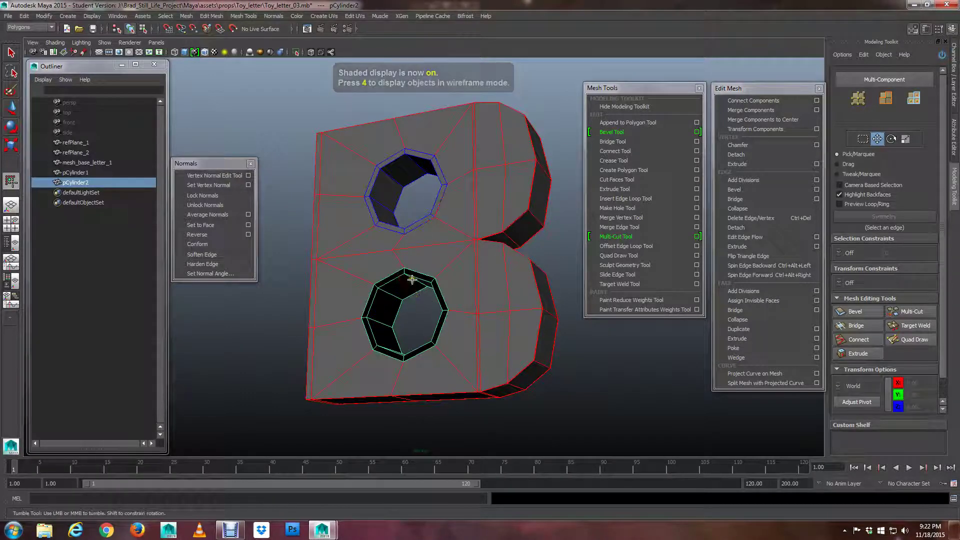
{"action": "right_click_drag", "start_coordinate": [388, 288], "coordinate": [385, 307]}
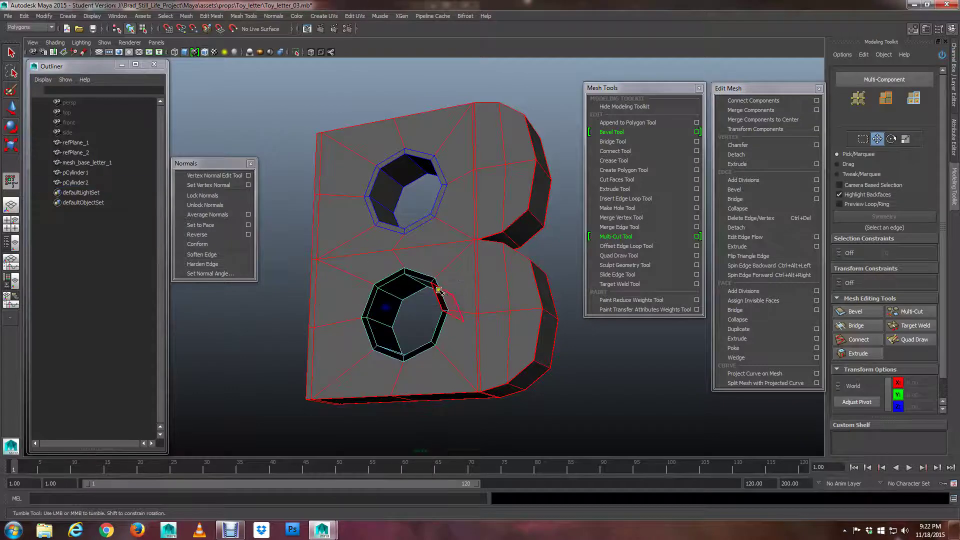
{"action": "left_click_drag", "start_coordinate": [413, 291], "coordinate": [435, 303], "text": "alt"}
{"action": "left_click_drag", "start_coordinate": [337, 388], "coordinate": [337, 388]}
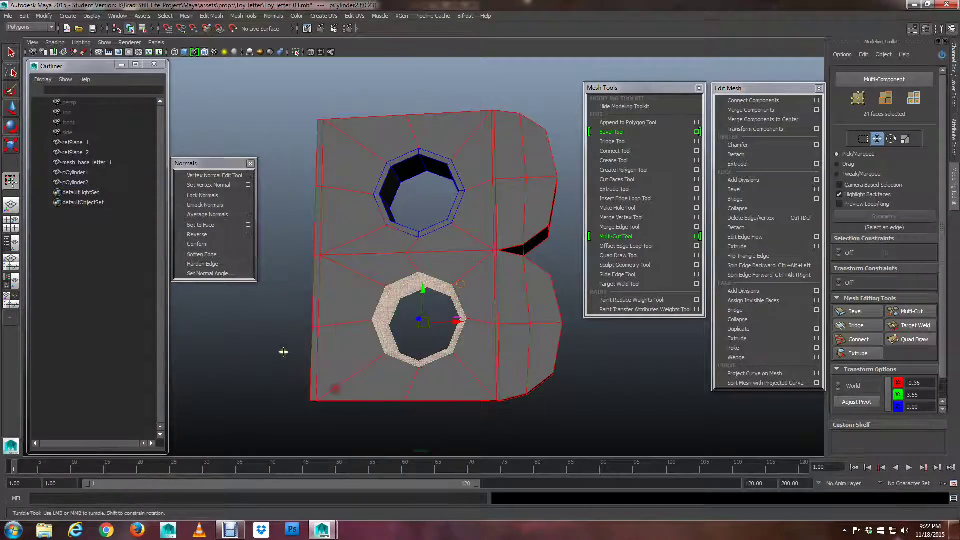
Reverse the normals of the selected lower-hole faces and restore shaded display.
{"action": "key", "text": "4"}
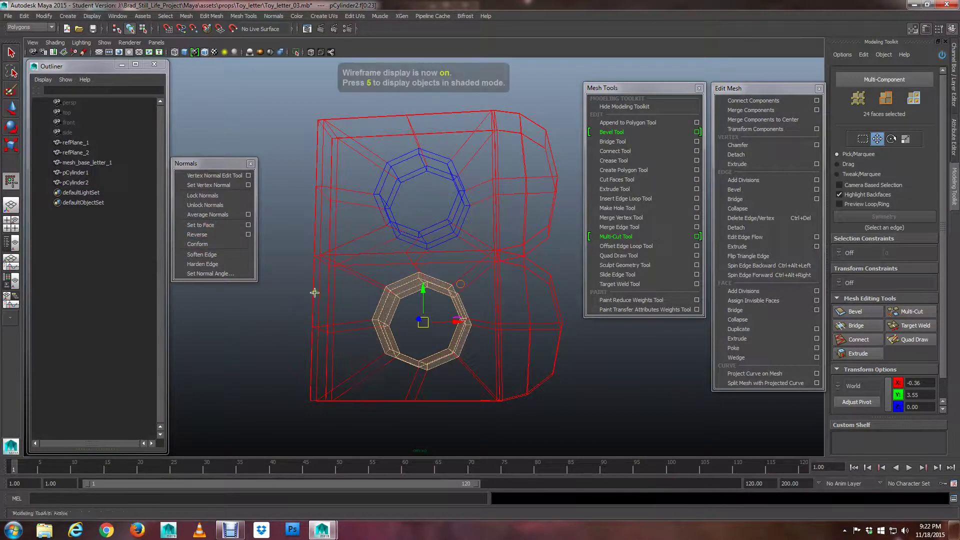
{"action": "mouse_move", "coordinate": [315, 291]}
{"action": "left_mouse_down", "text": "alt"}
{"action": "mouse_move", "coordinate": [401, 336]}
{"action": "mouse_move", "coordinate": [466, 329]}
{"action": "mouse_move", "coordinate": [460, 358]}
{"action": "mouse_move", "coordinate": [450, 350]}
{"action": "left_mouse_up", "text": "alt"}
{"action": "key", "text": "5"}
{"action": "left_click", "coordinate": [194, 233]}
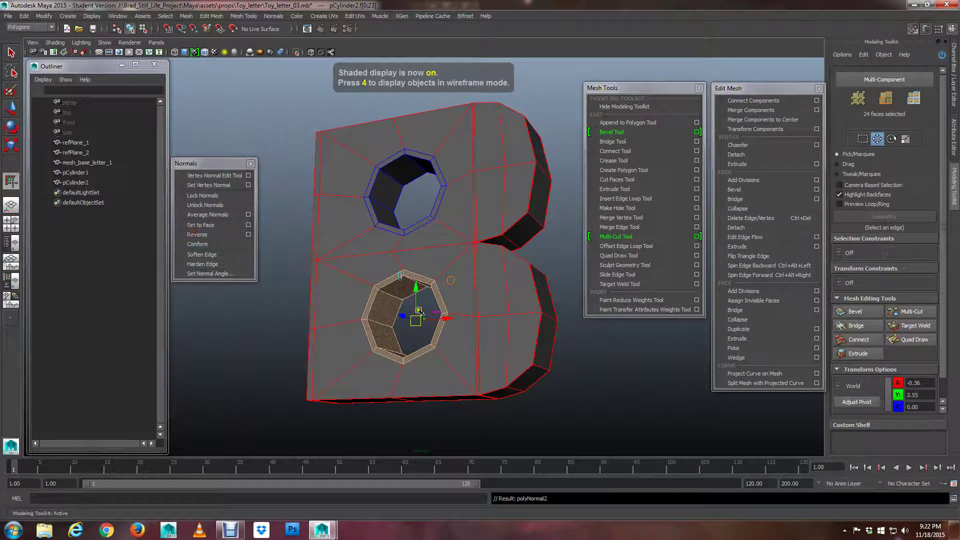
Return to object selection and select the lower hole's cylinder as a whole object.
{"action": "right_click_drag", "start_coordinate": [395, 311], "coordinate": [428, 284]}
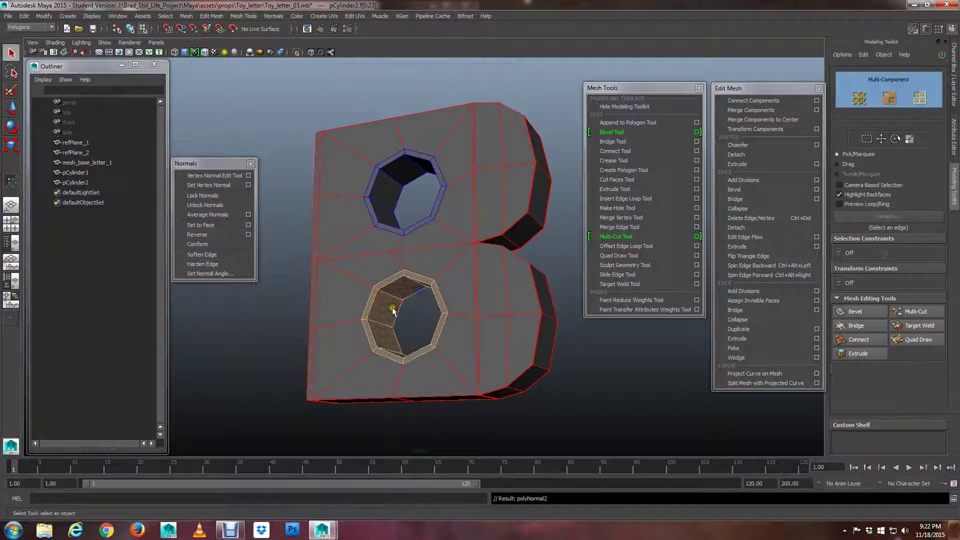
{"action": "mouse_move", "coordinate": [406, 315]}
{"action": "left_mouse_down", "text": "alt"}
{"action": "mouse_move", "coordinate": [422, 315]}
{"action": "mouse_move", "coordinate": [392, 306]}
{"action": "mouse_move", "coordinate": [402, 316]}
{"action": "left_mouse_up", "text": "alt"}
{"action": "left_click", "coordinate": [420, 322]}
{"action": "scroll", "coordinate": [400, 315], "scroll_direction": "up", "scroll_amount": 4}
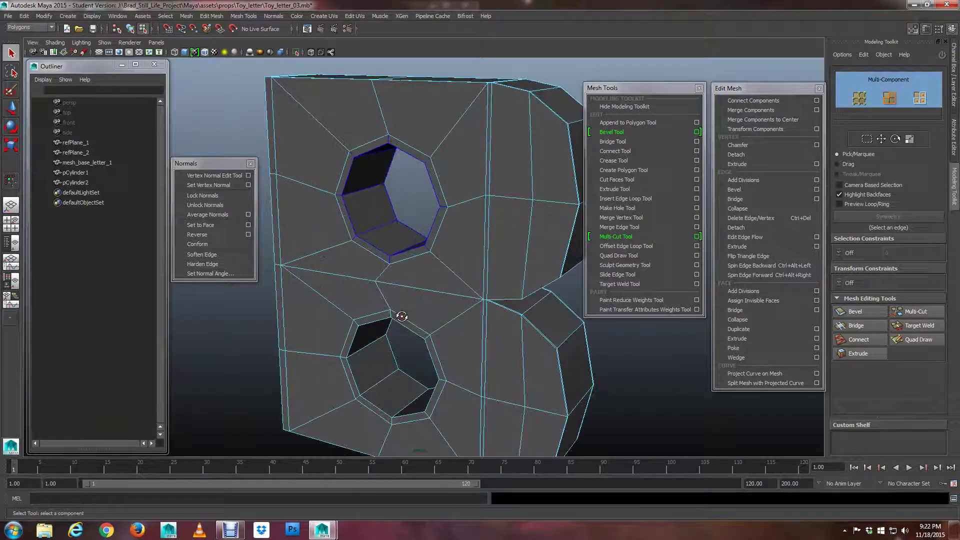
{"action": "right_click_drag", "start_coordinate": [405, 283], "coordinate": [429, 272]}
{"action": "left_click", "coordinate": [419, 296]}
{"action": "left_click_drag", "start_coordinate": [420, 299], "coordinate": [407, 314], "text": "alt"}
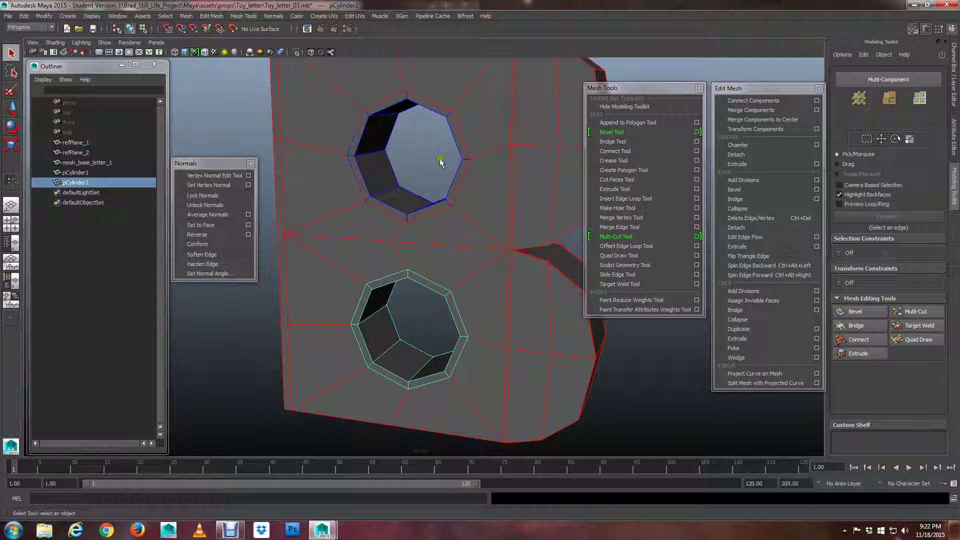
Float the Mesh commands in their own window beside the Edit Mesh window and close the floating Normals window.
{"action": "key", "text": "space"}
{"action": "left_click", "coordinate": [398, 211]}
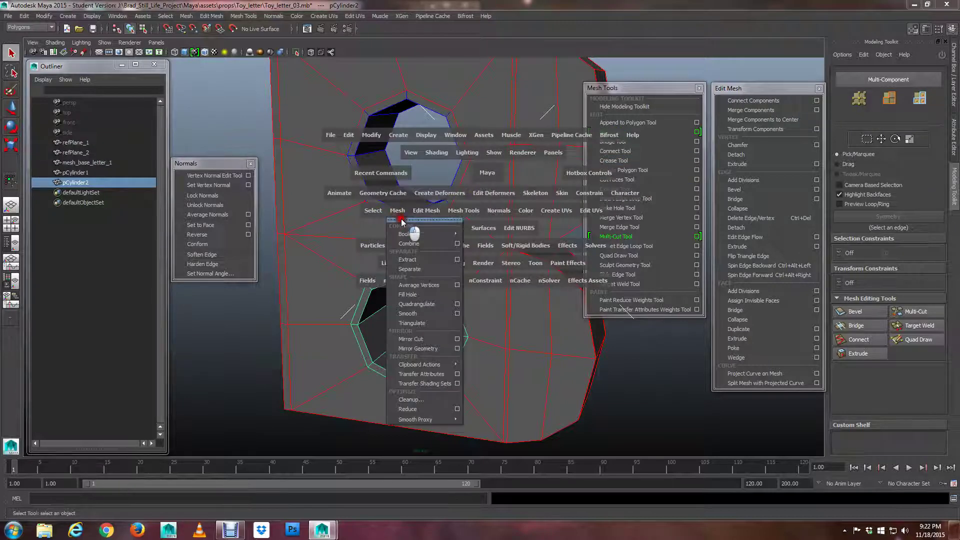
{"action": "left_click", "coordinate": [403, 220]}
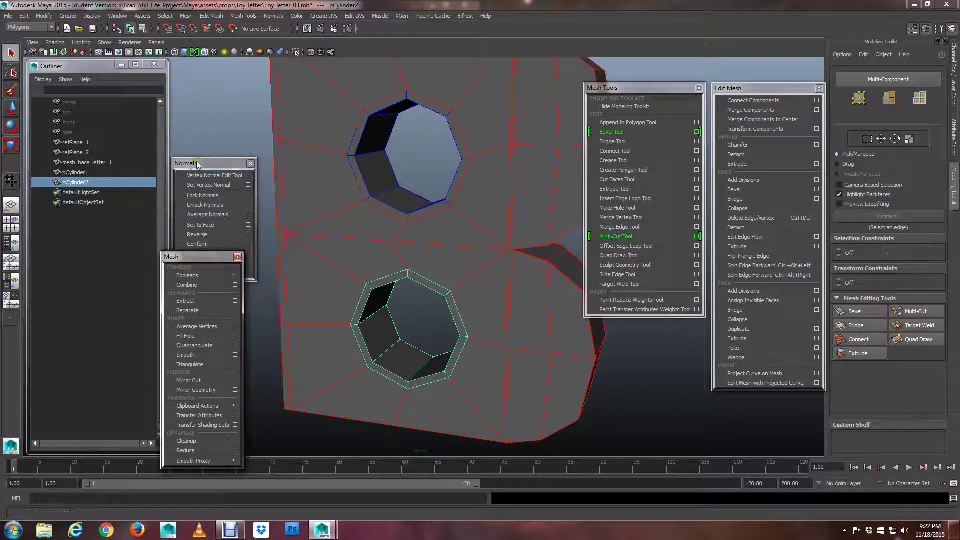
{"action": "left_click_drag", "start_coordinate": [195, 164], "coordinate": [194, 90]}
{"action": "left_click", "coordinate": [248, 92]}
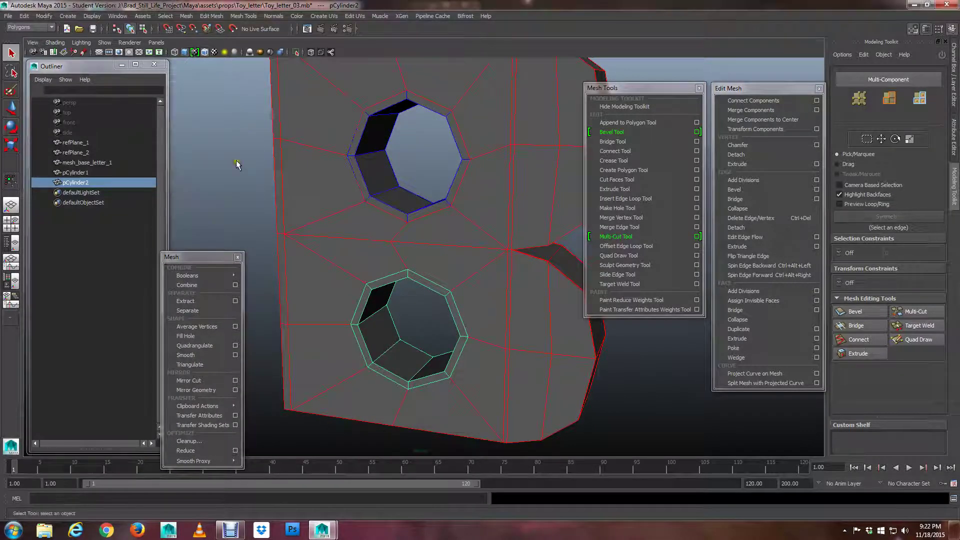
{"action": "left_click_drag", "start_coordinate": [210, 260], "coordinate": [658, 218]}
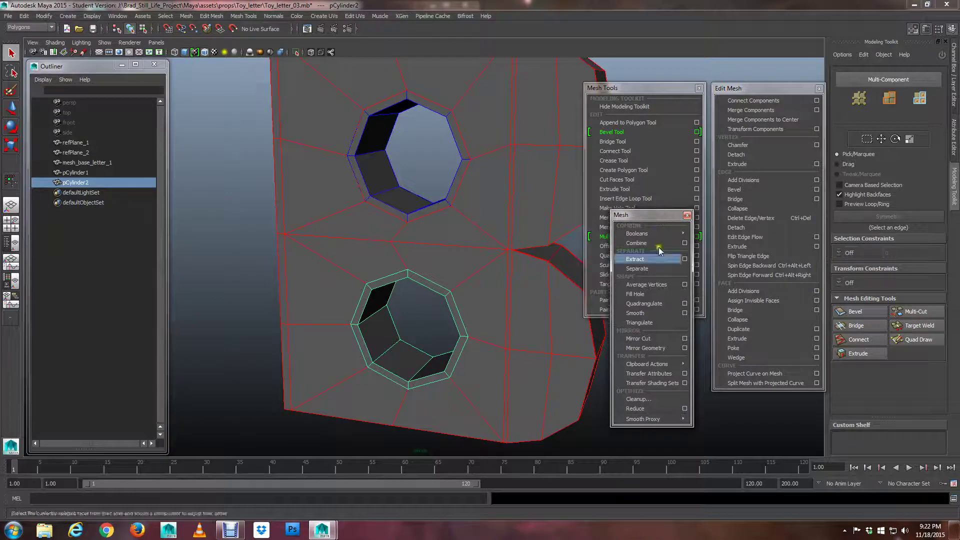
Combine both hole cylinders and mesh_base_letter_1 into a single mesh.
{"action": "left_click", "coordinate": [403, 214], "text": "shift"}
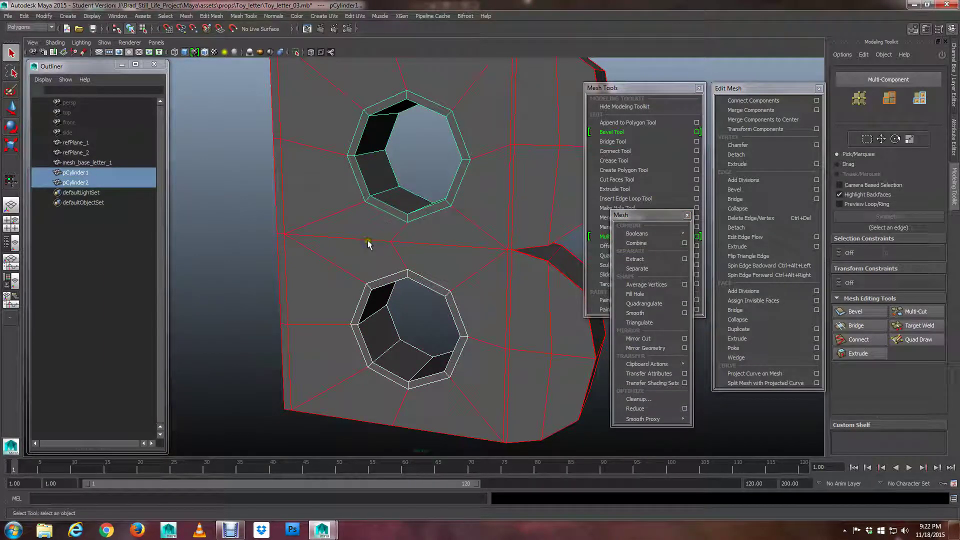
{"action": "left_click", "coordinate": [368, 242], "text": "shift"}
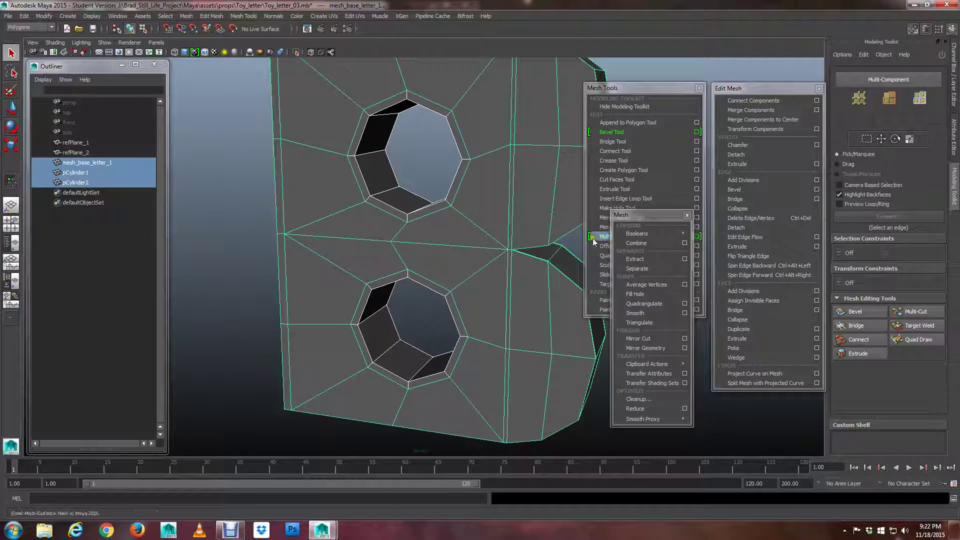
{"action": "left_click", "coordinate": [651, 245]}
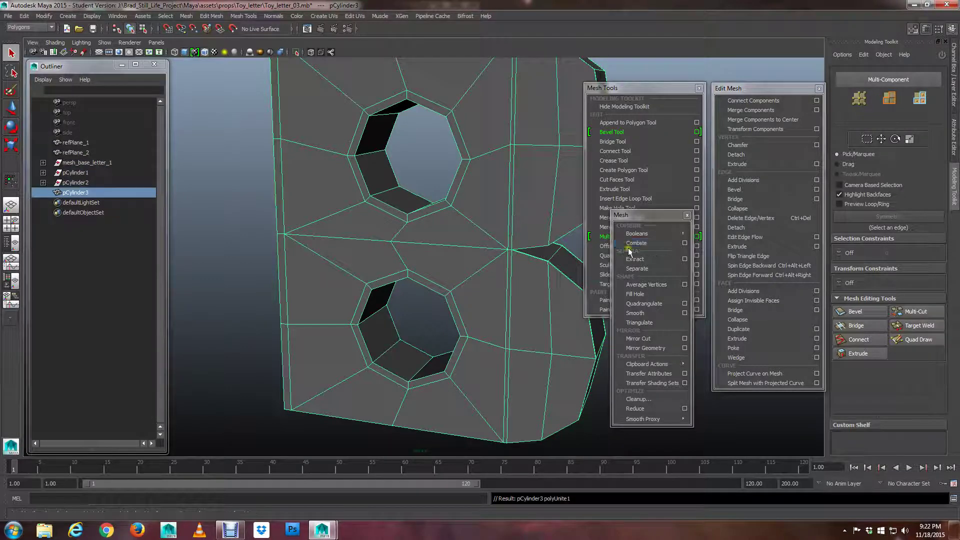
Switch the combined letter mesh to vertex selection and select all of its vertices.
{"action": "middle_click_drag", "start_coordinate": [325, 176], "coordinate": [305, 203], "text": "alt"}
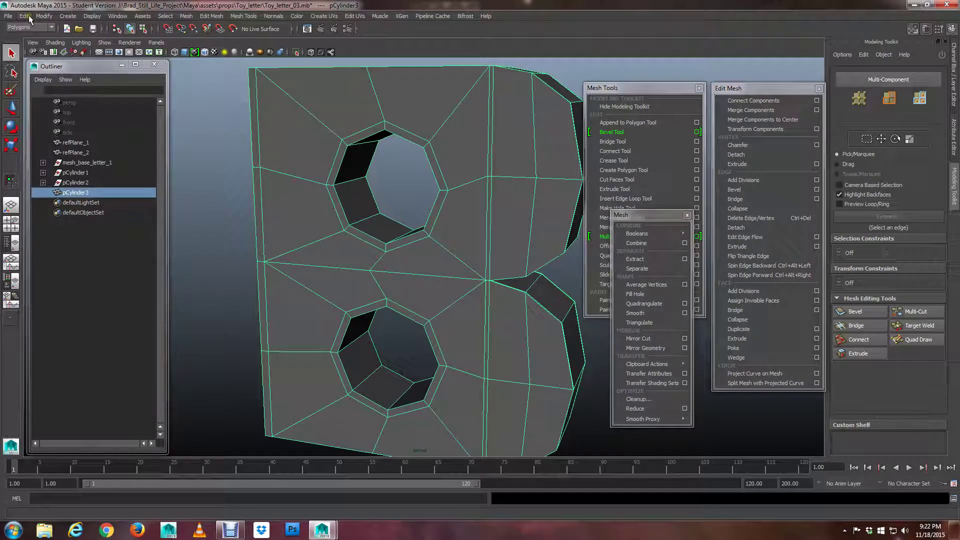
{"action": "right_click_drag", "start_coordinate": [363, 243], "coordinate": [418, 204]}
{"action": "left_click_drag", "start_coordinate": [418, 204], "coordinate": [430, 258], "text": "alt"}
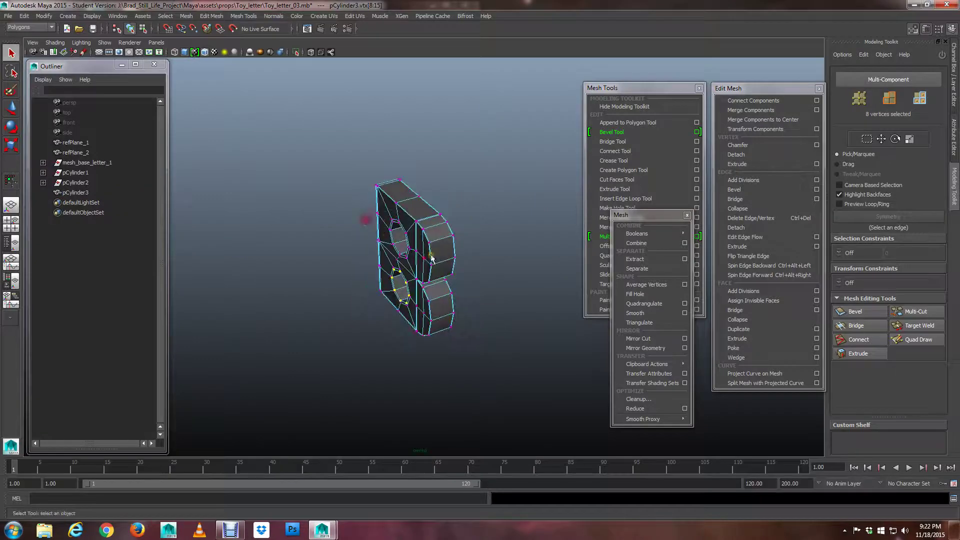
{"action": "left_click_drag", "start_coordinate": [512, 137], "coordinate": [401, 343]}
{"action": "scroll", "coordinate": [313, 374], "scroll_direction": "up", "scroll_amount": 5}
{"action": "scroll", "coordinate": [385, 317], "scroll_direction": "down", "scroll_amount": 3}
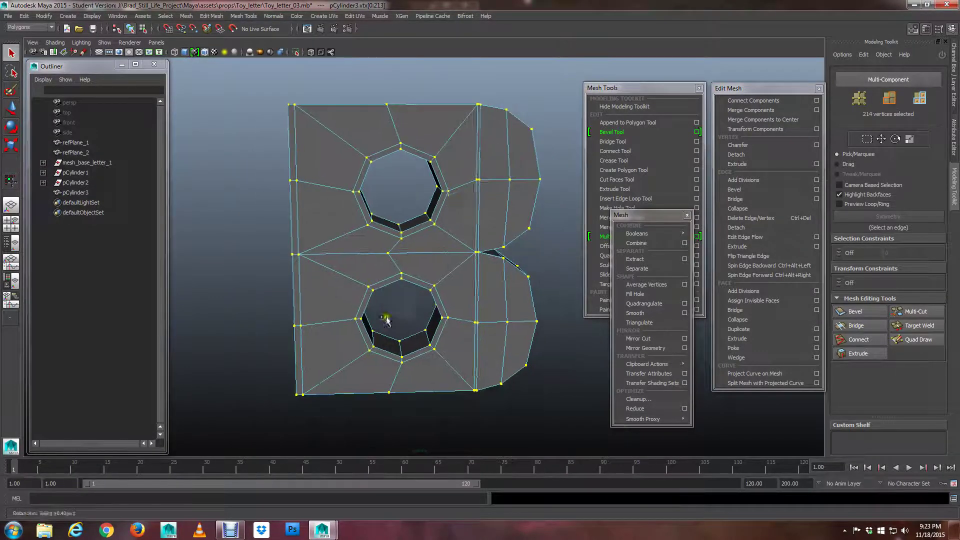
{"action": "scroll", "coordinate": [367, 331], "scroll_direction": "up", "scroll_amount": 1}
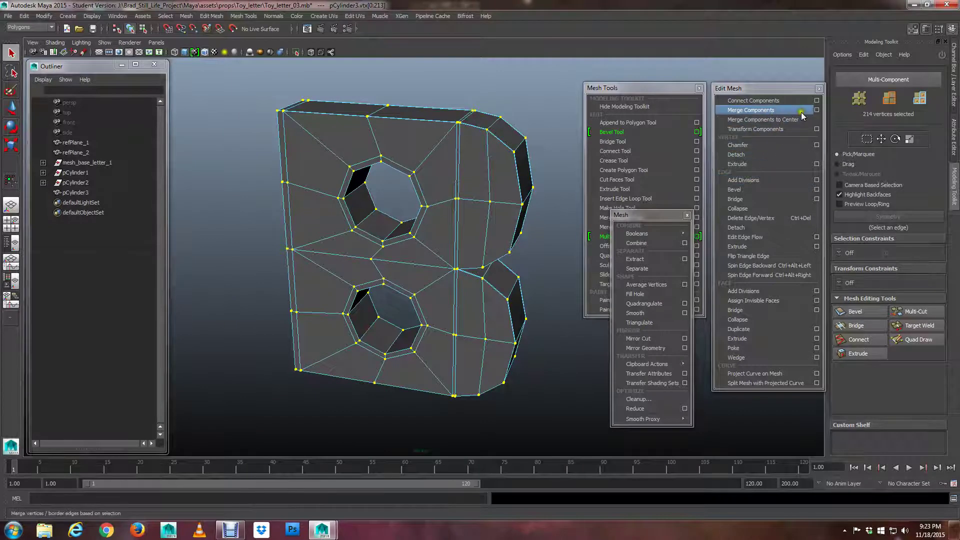
Merge the selected vertices with a threshold of 0.001 and close the merge options.
{"action": "left_click", "coordinate": [816, 109]}
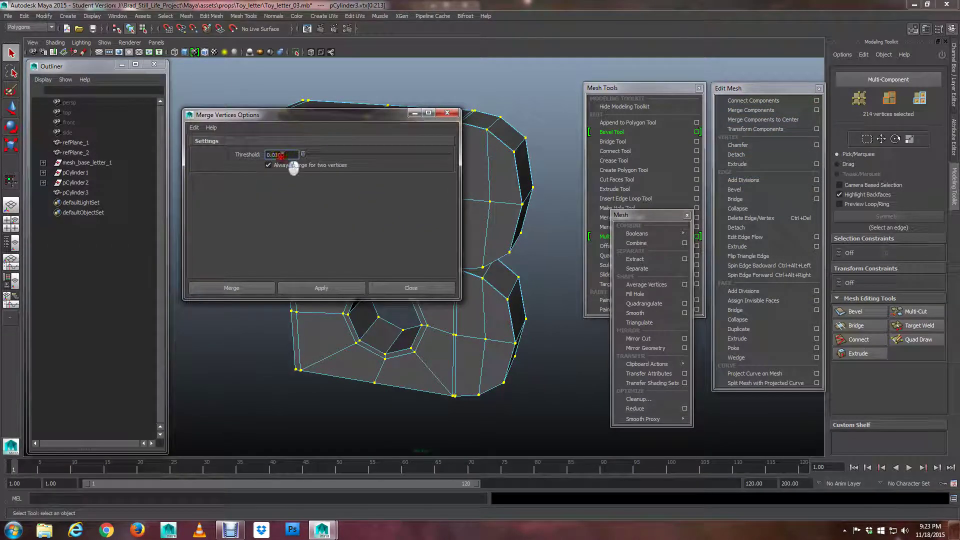
{"action": "left_click_drag", "start_coordinate": [281, 156], "coordinate": [270, 158]}
{"action": "type", "text": "001"}
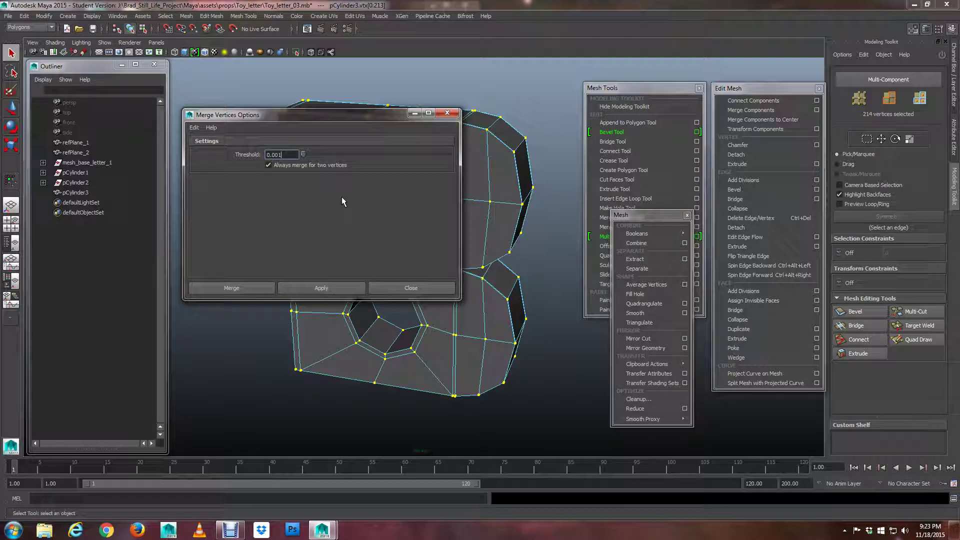
{"action": "left_click", "coordinate": [326, 289]}
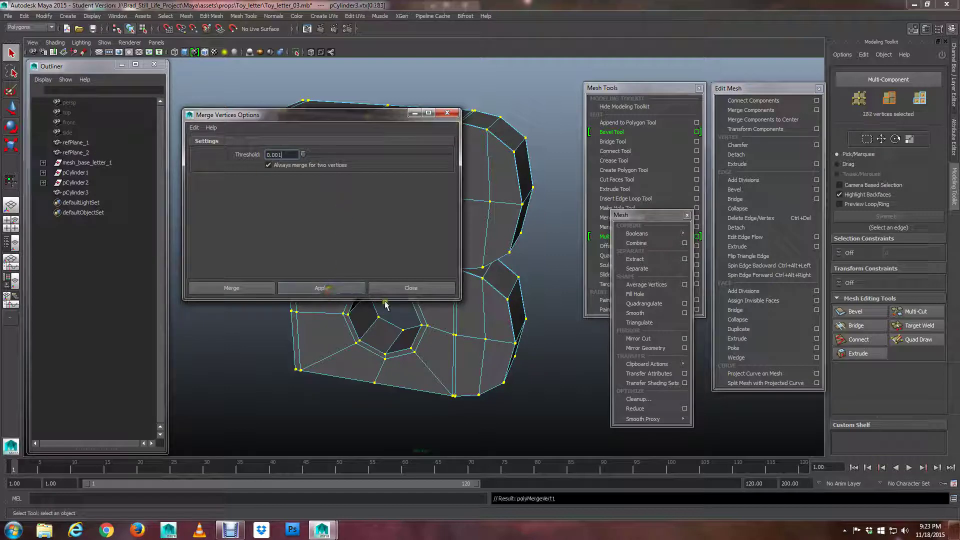
{"action": "left_click", "coordinate": [383, 292]}
Preview the merged letter in smooth display, then restore the unsmoothed display and examine the lower hole's border up close.
{"action": "key", "text": "3"}
{"action": "left_click_drag", "start_coordinate": [389, 295], "coordinate": [455, 268], "text": "alt"}
{"action": "key", "text": "1"}
{"action": "scroll", "coordinate": [409, 281], "scroll_direction": "up", "scroll_amount": 5}
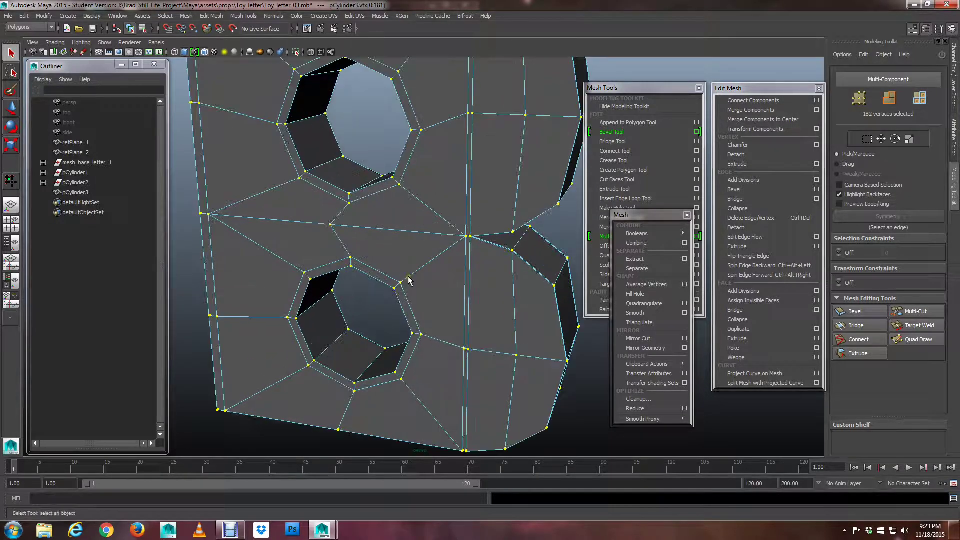
{"action": "right_click_drag", "start_coordinate": [389, 255], "coordinate": [425, 248]}
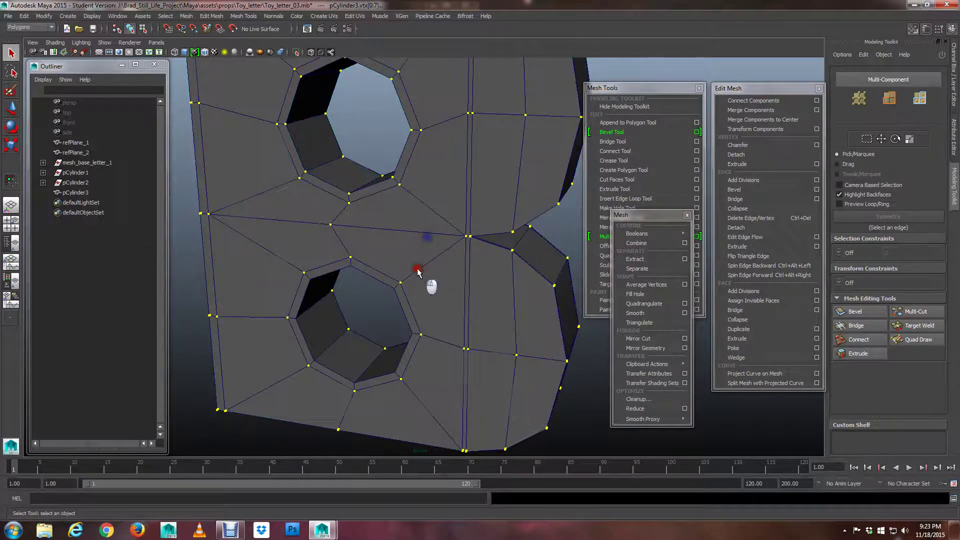
Assign a Blinn material to the combined letter mesh.
{"action": "scroll", "coordinate": [423, 270], "scroll_direction": "down", "scroll_amount": 3}
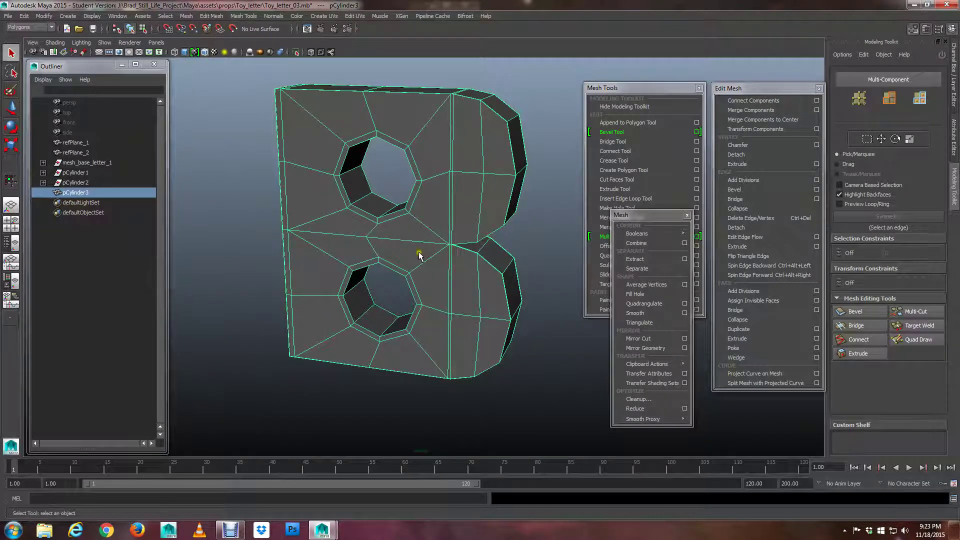
{"action": "right_click", "coordinate": [419, 255]}
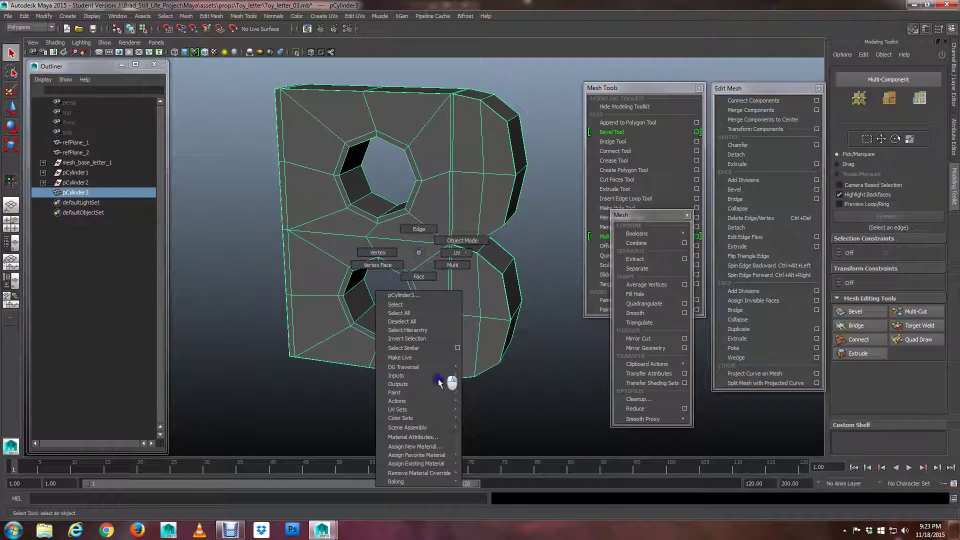
{"action": "mouse_move", "coordinate": [443, 455]}
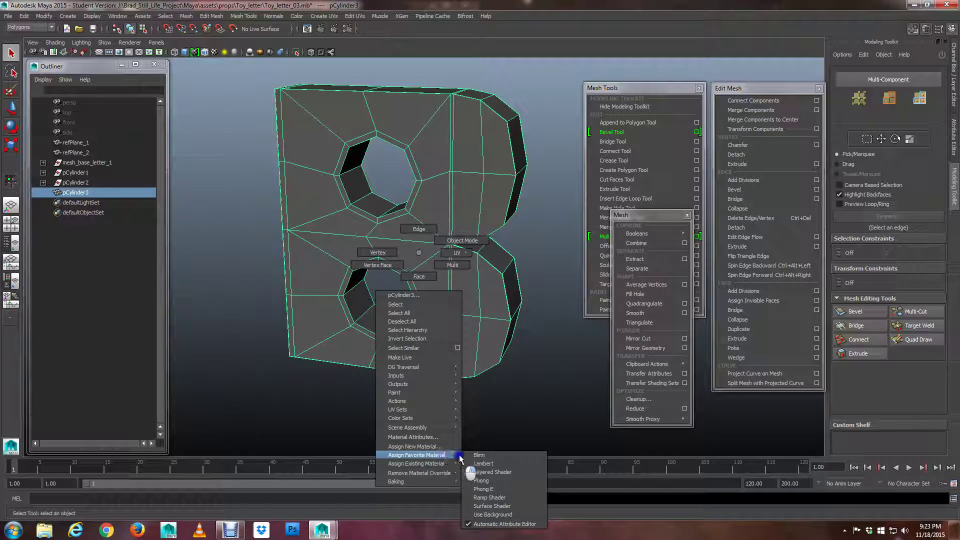
{"action": "left_click", "coordinate": [495, 455]}
Preview the letter in smooth display, inspect its hole borders up close and deselect it.
{"action": "left_click_drag", "start_coordinate": [490, 325], "coordinate": [472, 286], "text": "alt"}
{"action": "key", "text": "3"}
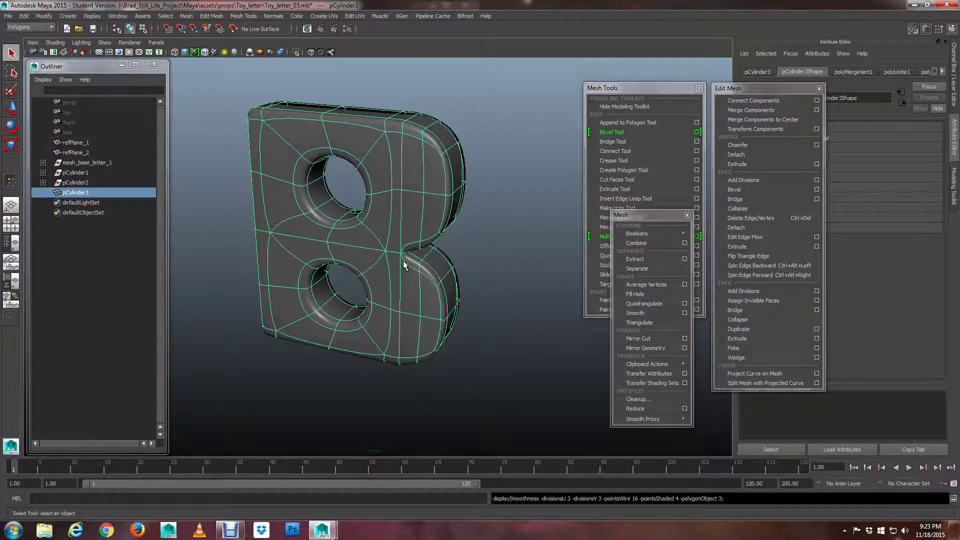
{"action": "scroll", "coordinate": [410, 240], "scroll_direction": "up", "scroll_amount": 5}
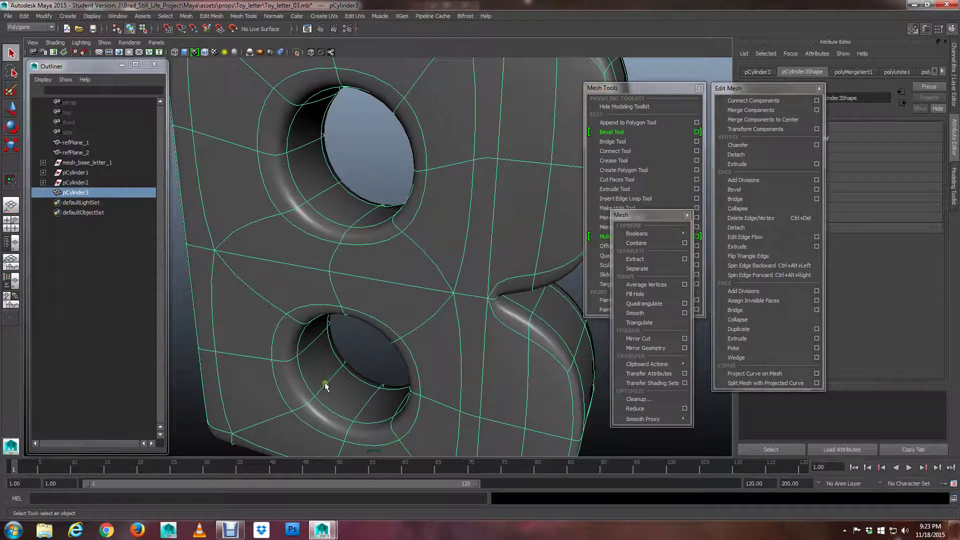
{"action": "scroll", "coordinate": [325, 385], "scroll_direction": "down", "scroll_amount": 5}
{"action": "left_click_drag", "start_coordinate": [325, 385], "coordinate": [420, 330], "text": "alt"}
{"action": "left_click", "coordinate": [554, 268]}
{"action": "left_click_drag", "start_coordinate": [554, 268], "coordinate": [394, 297], "text": "alt"}
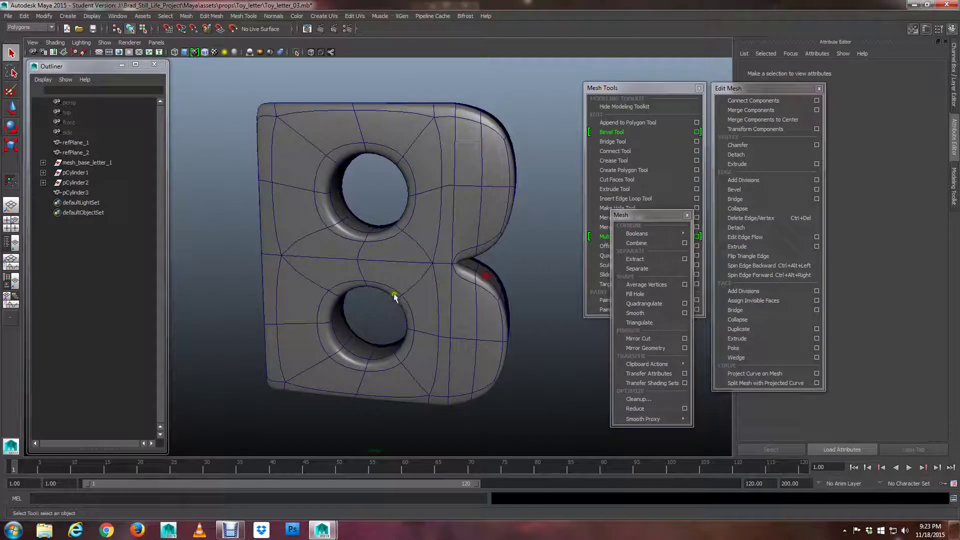
Turn off the wireframe overlay on the shaded view and examine the smoothed letter's holes, outer edges and highlights from several angles.
{"action": "left_click", "coordinate": [62, 44]}
{"action": "left_click", "coordinate": [50, 134]}
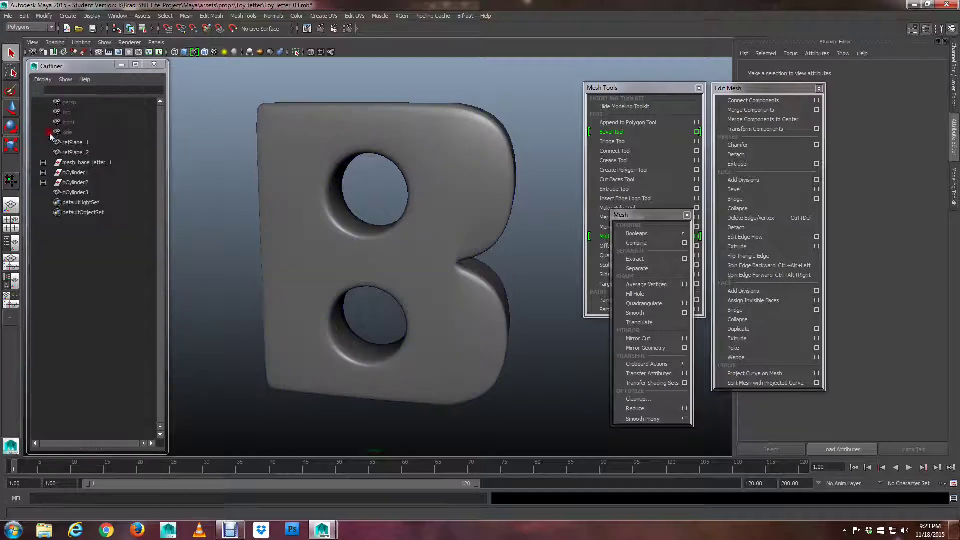
{"action": "left_click_drag", "start_coordinate": [446, 269], "coordinate": [682, 258], "text": "alt"}
{"action": "scroll", "coordinate": [426, 248], "scroll_direction": "up", "scroll_amount": 5}
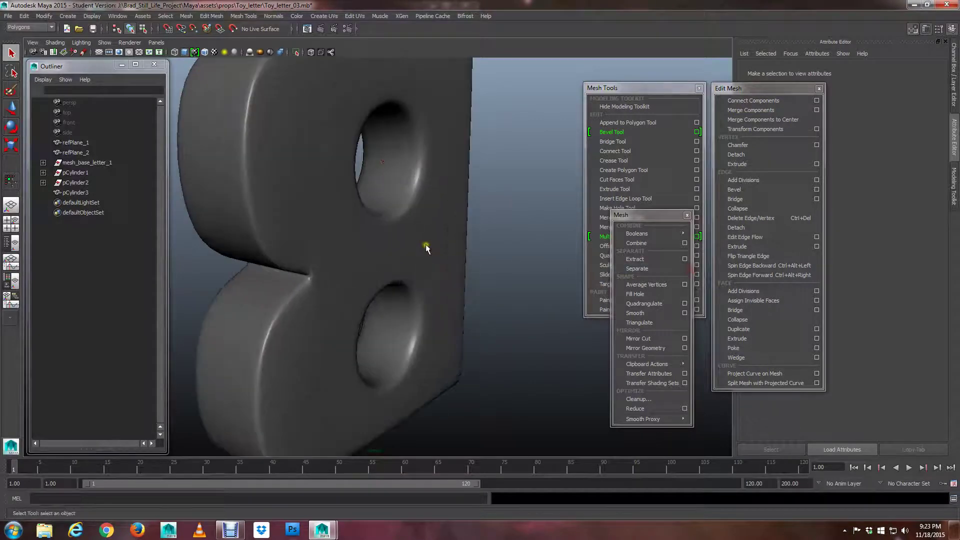
{"action": "left_click_drag", "start_coordinate": [425, 248], "coordinate": [347, 185], "text": "alt"}
{"action": "scroll", "coordinate": [454, 281], "scroll_direction": "up", "scroll_amount": 6}
{"action": "middle_click_drag", "start_coordinate": [463, 287], "coordinate": [491, 259], "text": "alt"}
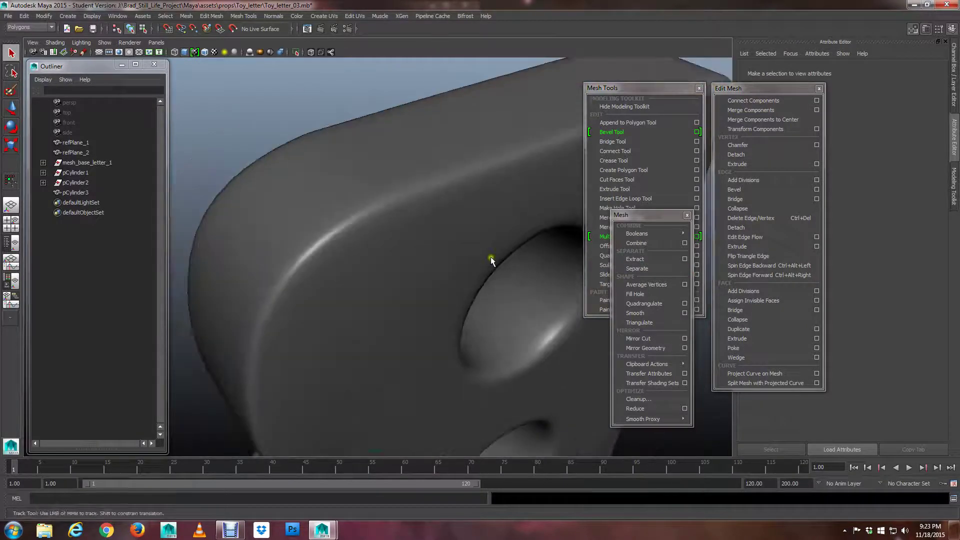
{"action": "left_click_drag", "start_coordinate": [491, 259], "coordinate": [357, 268], "text": "alt"}
{"action": "left_click_drag", "start_coordinate": [481, 286], "coordinate": [303, 270], "text": "alt"}
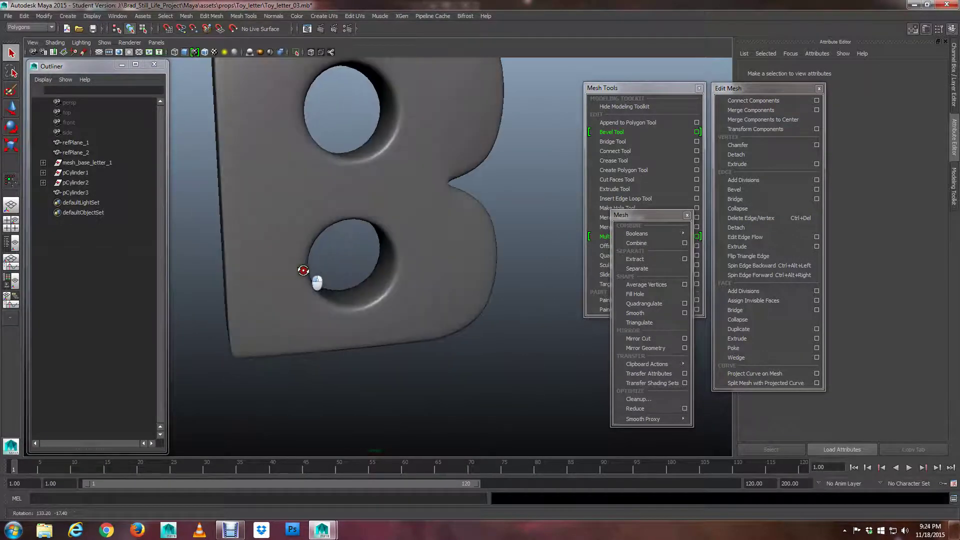
Select the letter, restore its unsmoothed display and examine the faces inside the holes.
{"action": "left_click", "coordinate": [321, 198]}
{"action": "left_click_drag", "start_coordinate": [319, 200], "coordinate": [390, 210], "text": "alt"}
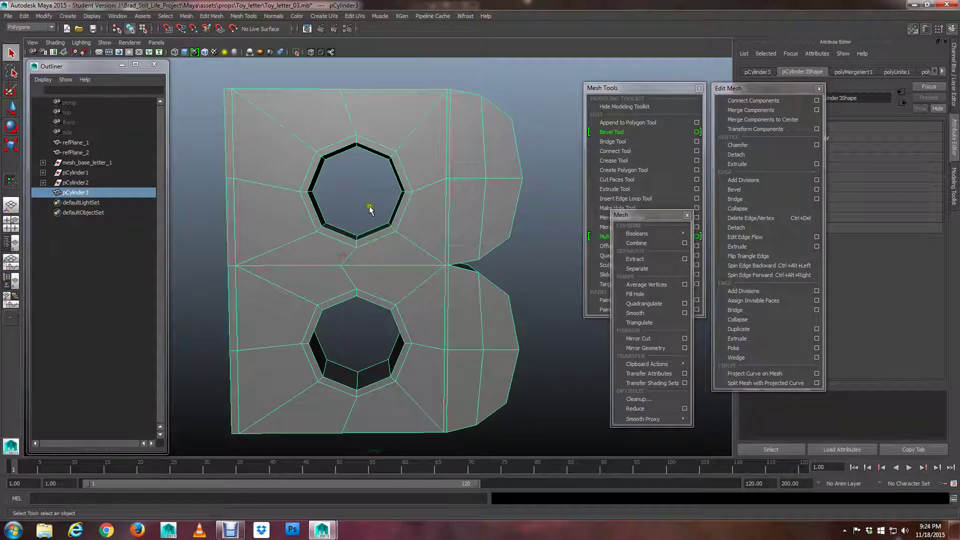
{"action": "scroll", "coordinate": [349, 224], "scroll_direction": "down", "scroll_amount": 3}
{"action": "left_click_drag", "start_coordinate": [344, 231], "coordinate": [330, 264], "text": "alt"}
{"action": "scroll", "coordinate": [375, 229], "scroll_direction": "up", "scroll_amount": 8}
{"action": "scroll", "coordinate": [306, 261], "scroll_direction": "down", "scroll_amount": 5}
{"action": "scroll", "coordinate": [316, 270], "scroll_direction": "up", "scroll_amount": 6}
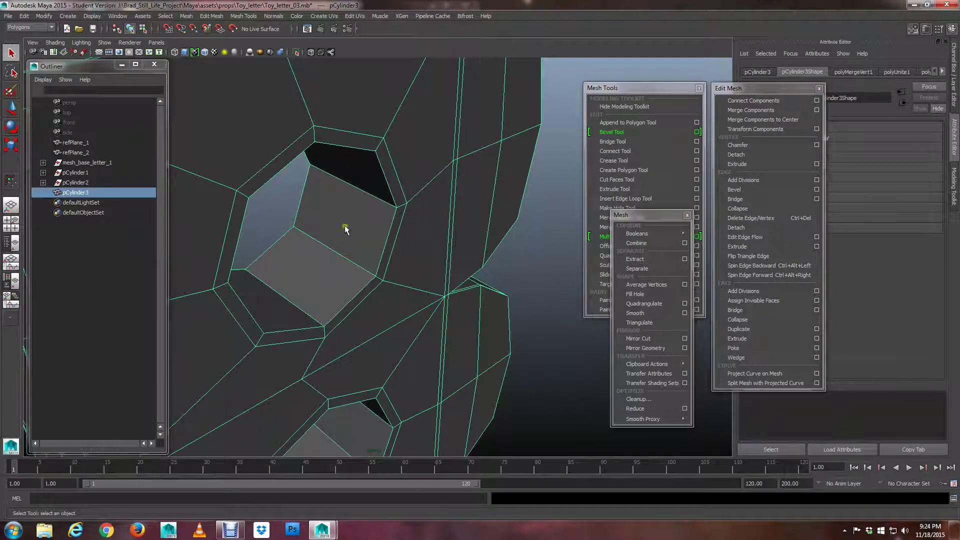
{"action": "scroll", "coordinate": [327, 208], "scroll_direction": "down", "scroll_amount": 5}
{"action": "left_click_drag", "start_coordinate": [328, 208], "coordinate": [364, 228], "text": "alt"}
{"action": "scroll", "coordinate": [337, 233], "scroll_direction": "up", "scroll_amount": 5}
Compare the letter's front and hole borders in smooth display and in unsmoothed display.
{"action": "key", "text": "3"}
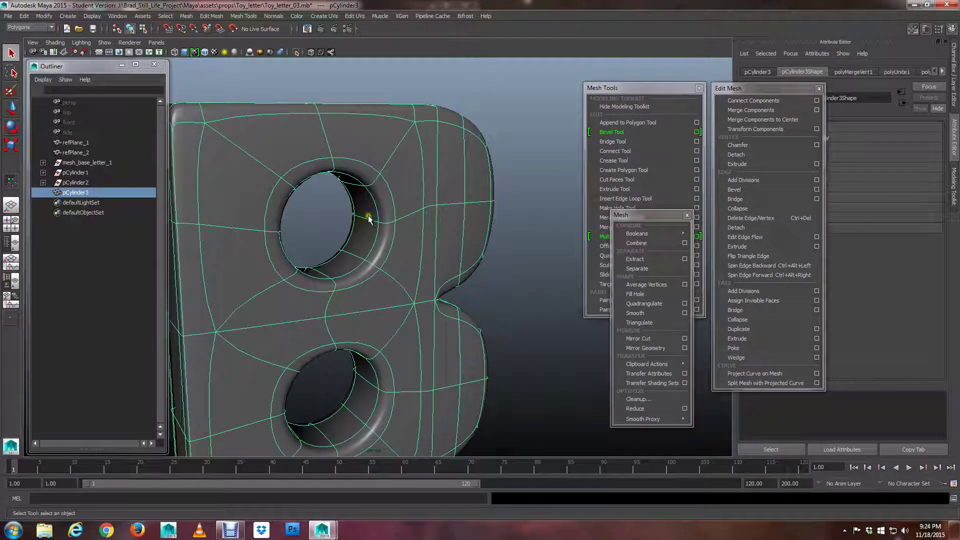
{"action": "key", "text": "1"}
{"action": "scroll", "coordinate": [332, 261], "scroll_direction": "down", "scroll_amount": 5}
{"action": "scroll", "coordinate": [325, 250], "scroll_direction": "up", "scroll_amount": 8}
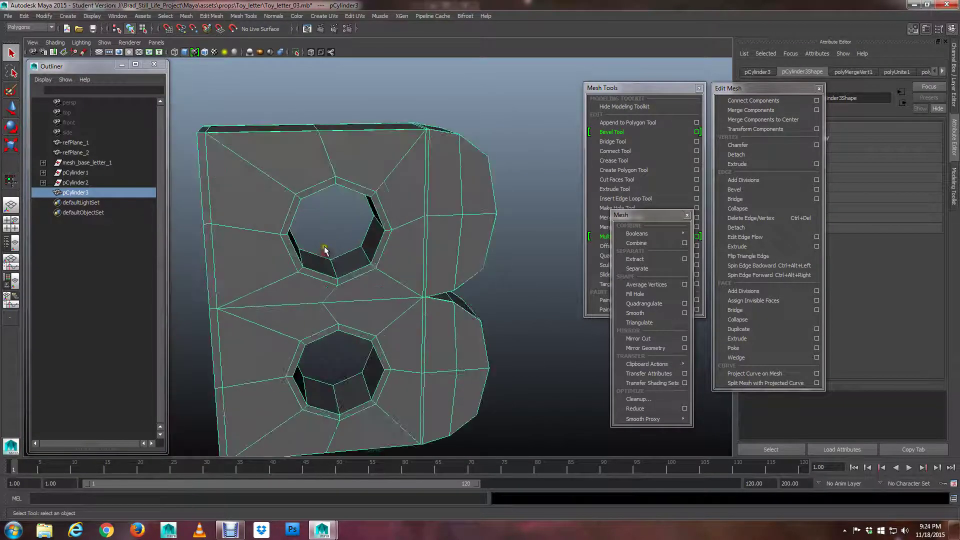
{"action": "left_click_drag", "start_coordinate": [297, 258], "coordinate": [373, 200], "text": "alt"}
{"action": "scroll", "coordinate": [315, 208], "scroll_direction": "down", "scroll_amount": 5}
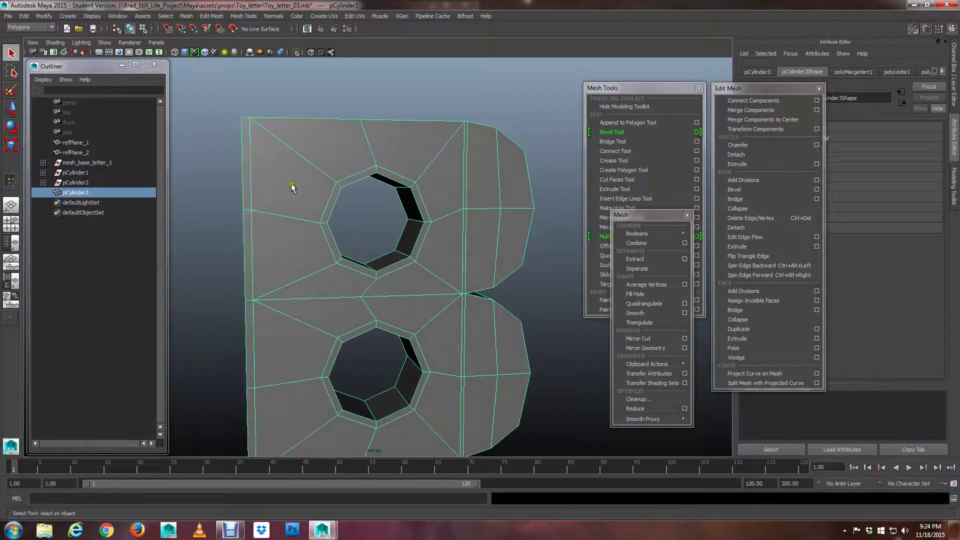
Insert an edge loop along the middle of the letter's outer side walls, halfway through its thickness.
{"action": "left_click_drag", "start_coordinate": [321, 281], "coordinate": [435, 254], "text": "alt"}
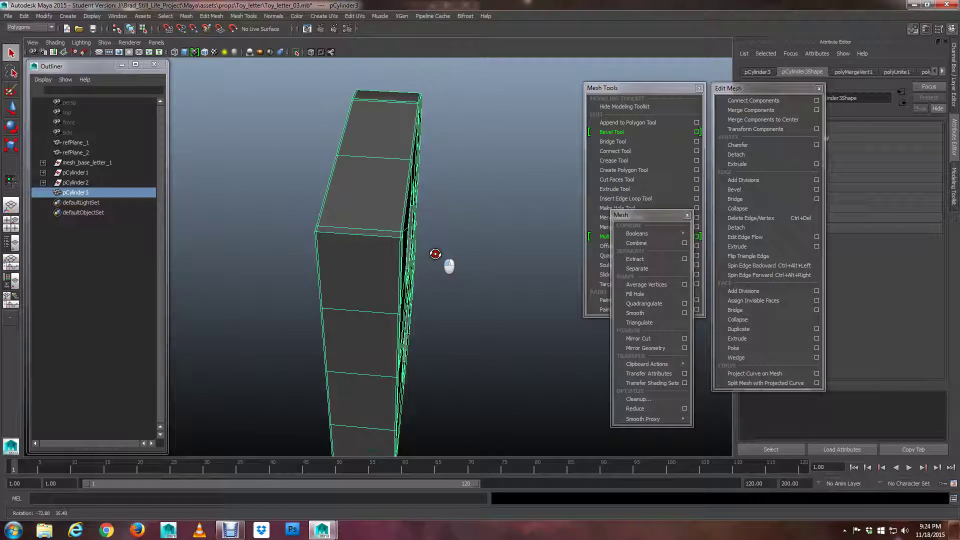
{"action": "right_click_drag", "start_coordinate": [366, 241], "coordinate": [382, 219]}
{"action": "left_click", "coordinate": [360, 236]}
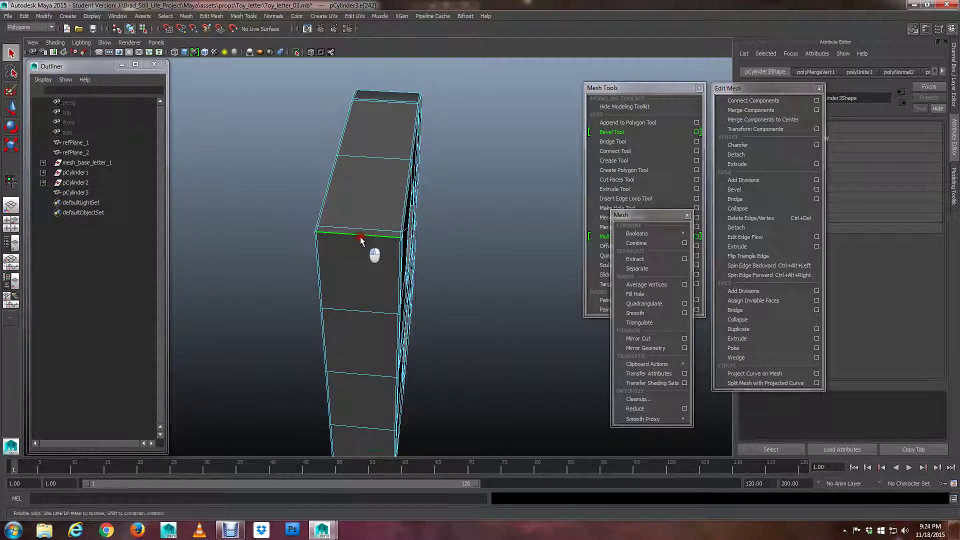
{"action": "left_click_drag", "start_coordinate": [360, 235], "coordinate": [366, 236], "text": "alt"}
{"action": "scroll", "coordinate": [370, 236], "scroll_direction": "up", "scroll_amount": 3}
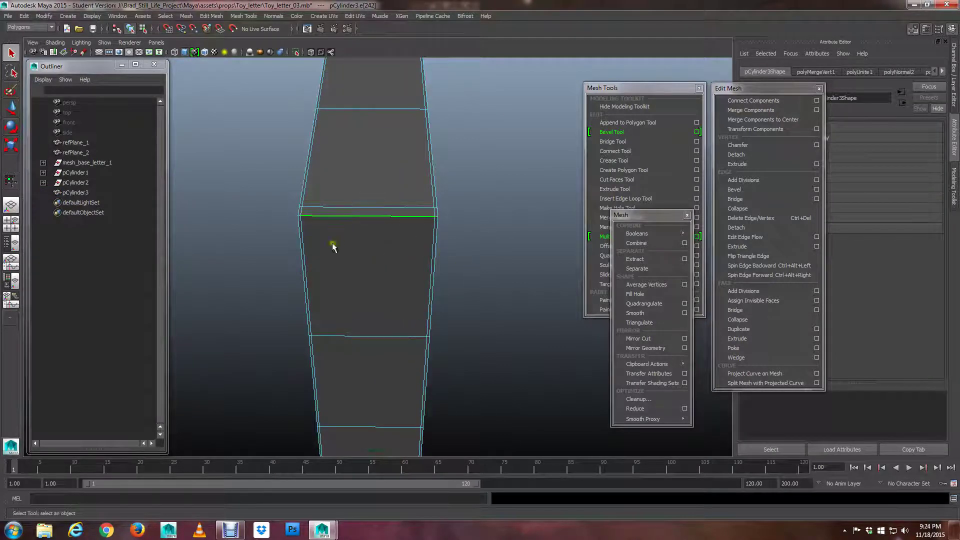
{"action": "right_click_drag", "start_coordinate": [366, 212], "coordinate": [361, 242], "text": "shift"}
Insert an edge loop halfway through the depth of the inner walls of both the upper and lower holes.
{"action": "scroll", "coordinate": [361, 242], "scroll_direction": "down", "scroll_amount": 5}
{"action": "left_click_drag", "start_coordinate": [361, 242], "coordinate": [391, 263], "text": "alt"}
{"action": "scroll", "coordinate": [401, 253], "scroll_direction": "up", "scroll_amount": 4}
{"action": "scroll", "coordinate": [401, 253], "scroll_direction": "down", "scroll_amount": 3}
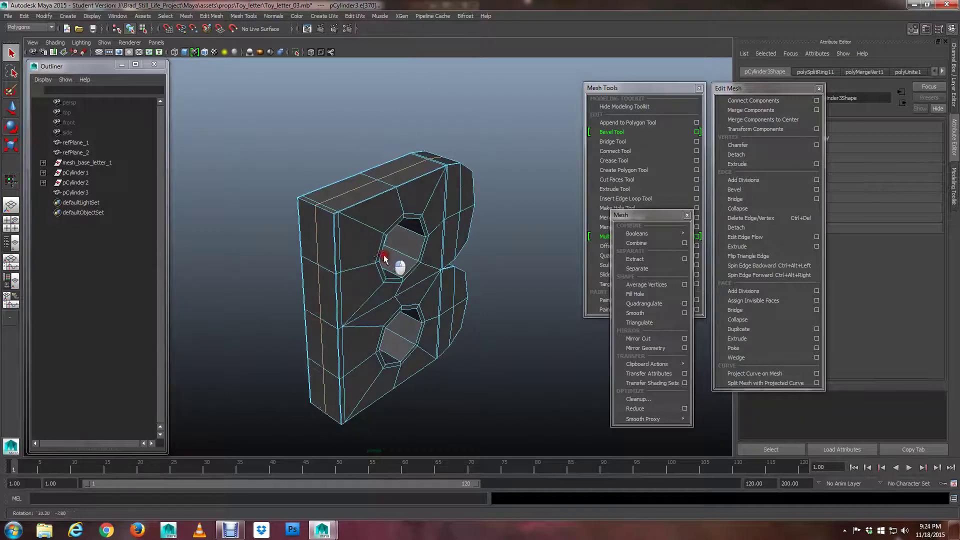
{"action": "scroll", "coordinate": [529, 336], "scroll_direction": "up", "scroll_amount": 5}
{"action": "left_click_drag", "start_coordinate": [530, 337], "coordinate": [493, 320], "text": "alt"}
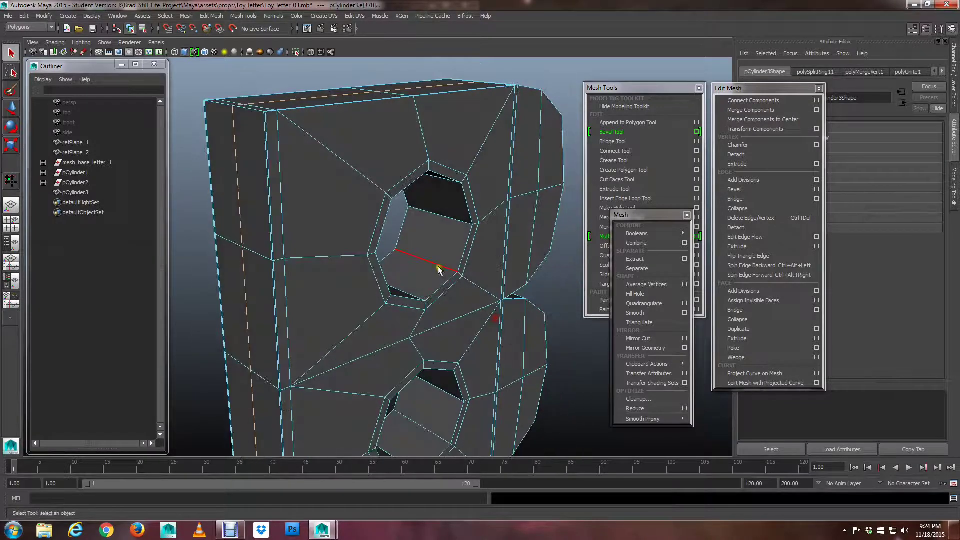
{"action": "left_click", "coordinate": [458, 309], "text": "ctrl"}
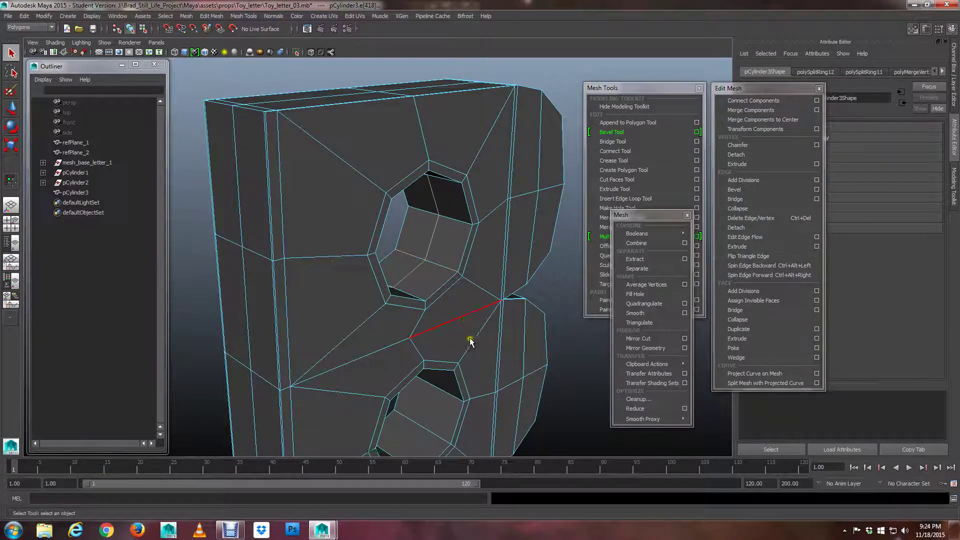
{"action": "middle_click_drag", "start_coordinate": [469, 342], "coordinate": [440, 200], "text": "alt"}
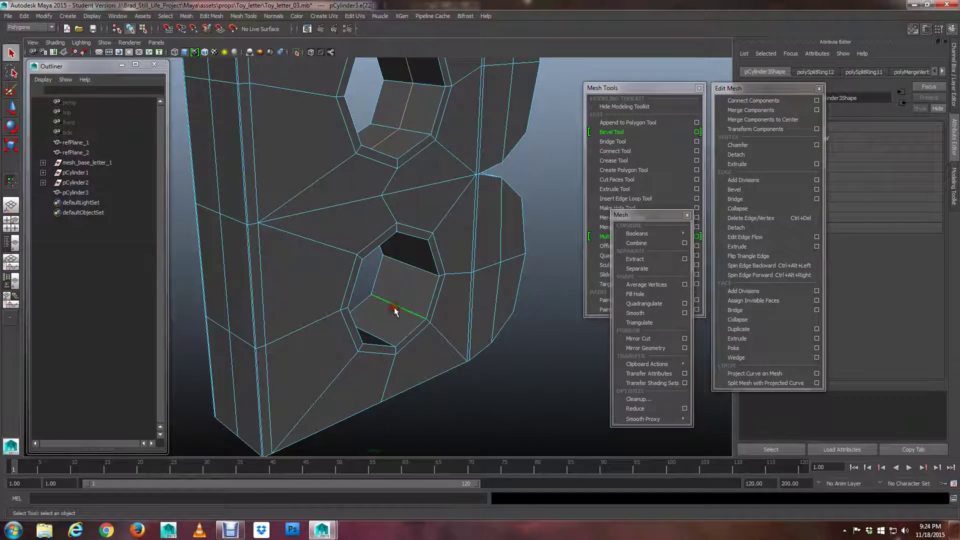
{"action": "left_click_drag", "start_coordinate": [394, 311], "coordinate": [394, 292], "text": "alt"}
Using face selection in a wireframe top view, delete all faces of the letter's front half up to the middle edge loop.
{"action": "left_click_drag", "start_coordinate": [374, 281], "coordinate": [425, 285], "text": "alt"}
{"action": "right_click_drag", "start_coordinate": [356, 222], "coordinate": [357, 245]}
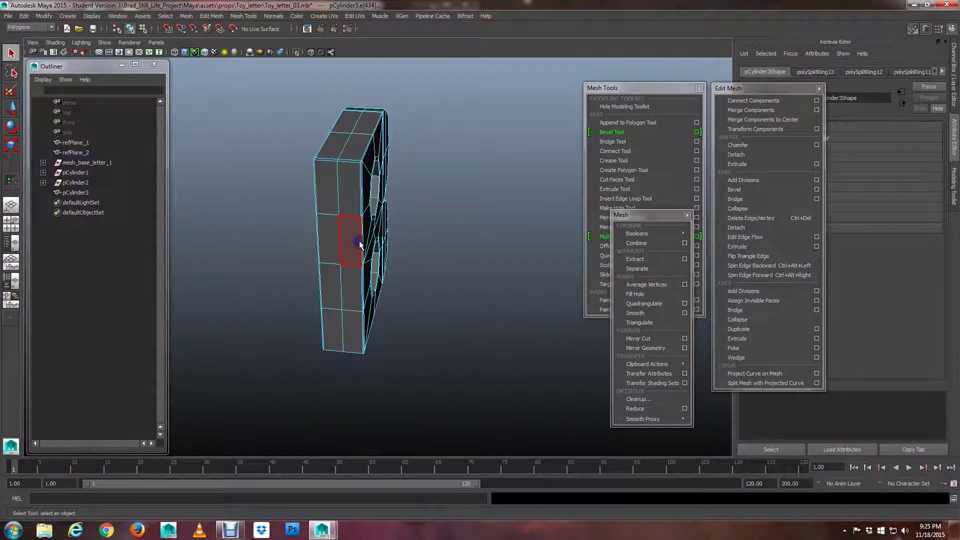
{"action": "scroll", "coordinate": [412, 257], "scroll_direction": "up", "scroll_amount": 6}
{"action": "scroll", "coordinate": [359, 259], "scroll_direction": "down", "scroll_amount": 6}
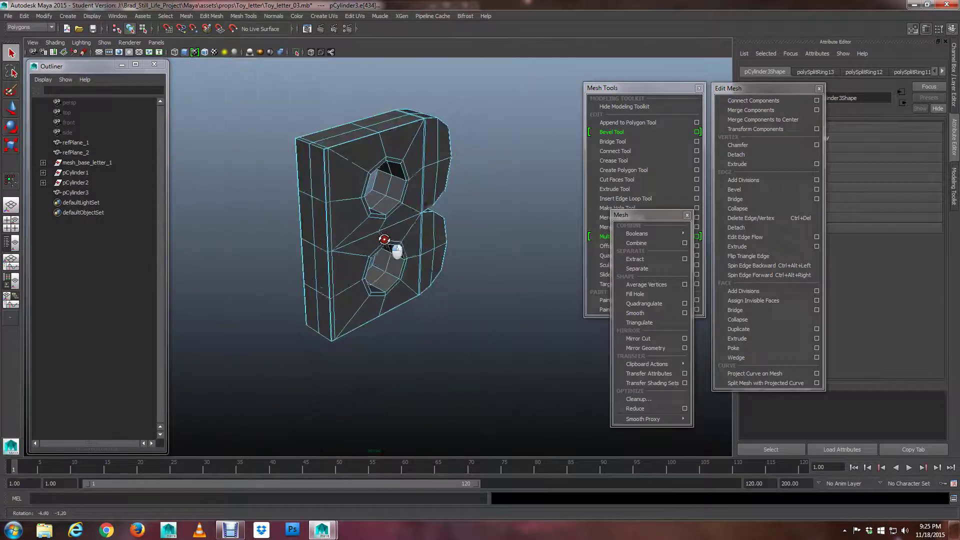
{"action": "left_click_drag", "start_coordinate": [396, 249], "coordinate": [386, 239], "text": "alt"}
{"action": "key", "text": "space"}
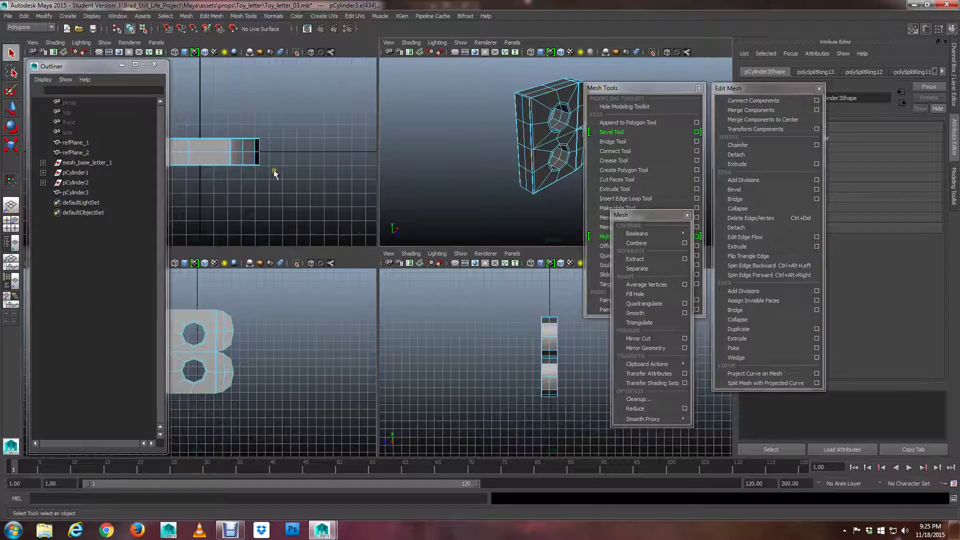
{"action": "key", "text": "space"}
{"action": "middle_click_drag", "start_coordinate": [304, 197], "coordinate": [332, 181], "text": "alt"}
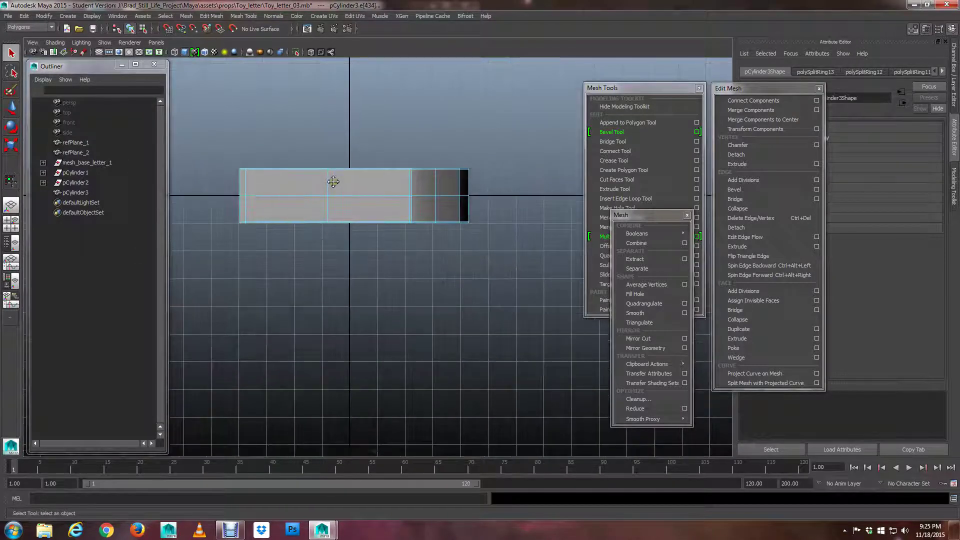
{"action": "key", "text": "4"}
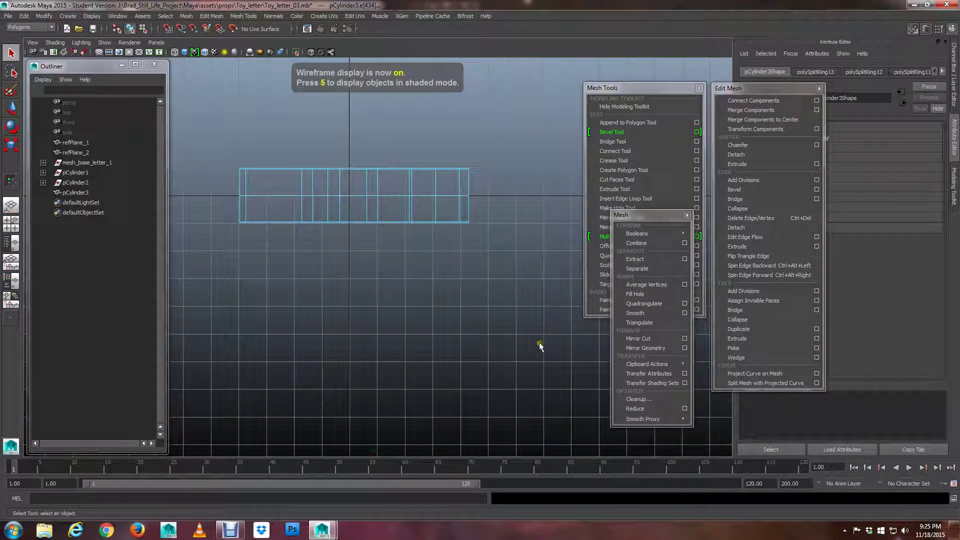
{"action": "left_click_drag", "start_coordinate": [540, 343], "coordinate": [223, 212]}
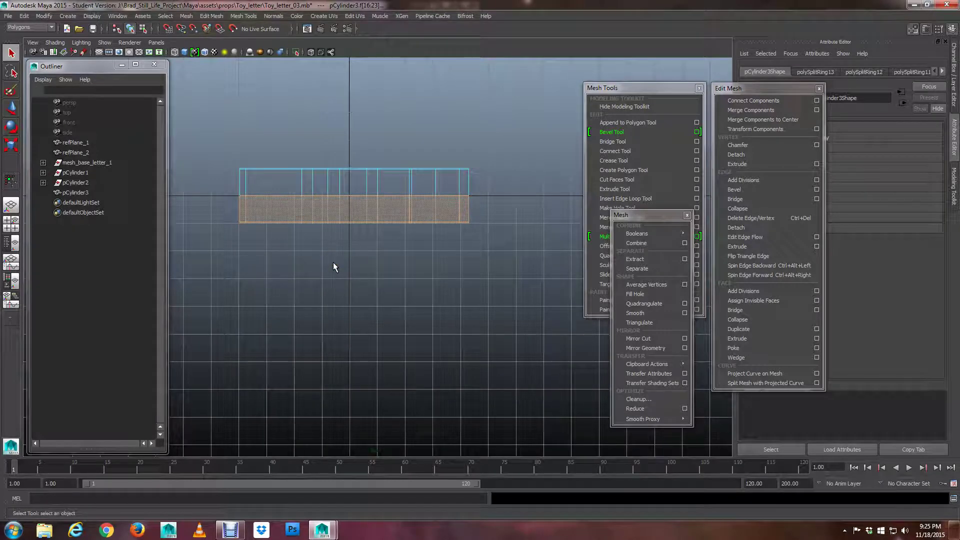
{"action": "key", "text": "Delete"}
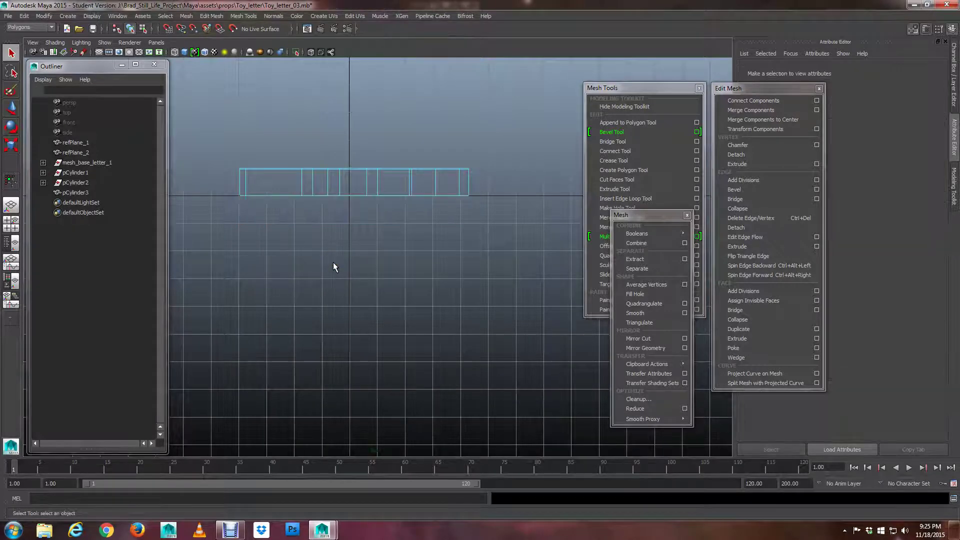
Examine up close in the top view how the remaining half's open border aligns with the grid's center line.
{"action": "scroll", "coordinate": [334, 265], "scroll_direction": "up", "scroll_amount": 3}
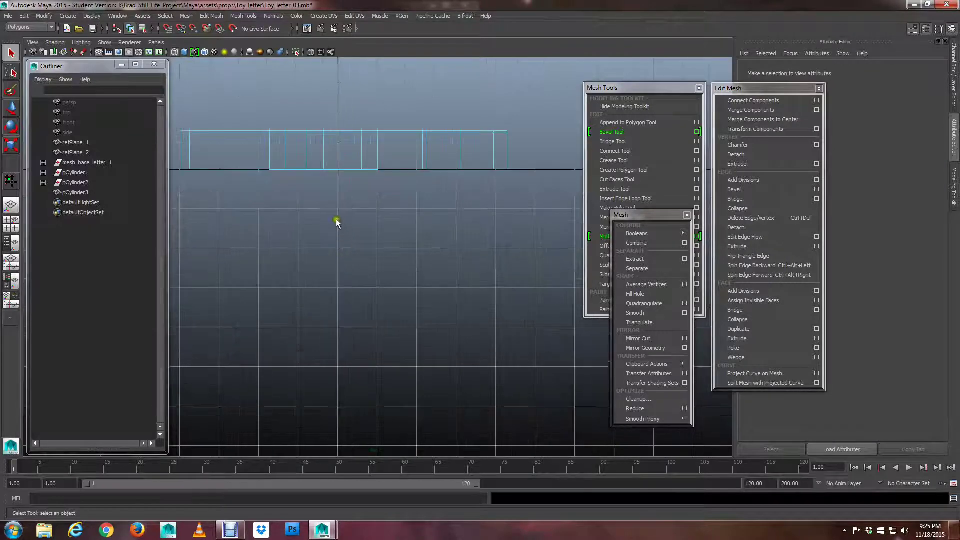
{"action": "middle_click_drag", "start_coordinate": [336, 220], "coordinate": [429, 295], "text": "alt"}
{"action": "scroll", "coordinate": [434, 304], "scroll_direction": "up", "scroll_amount": 9}
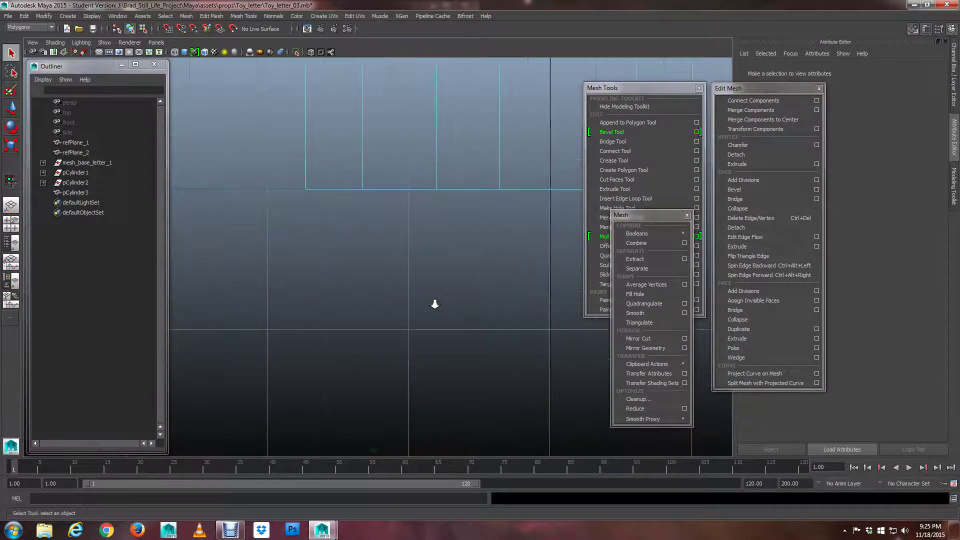
{"action": "scroll", "coordinate": [434, 304], "scroll_direction": "up", "scroll_amount": 3}
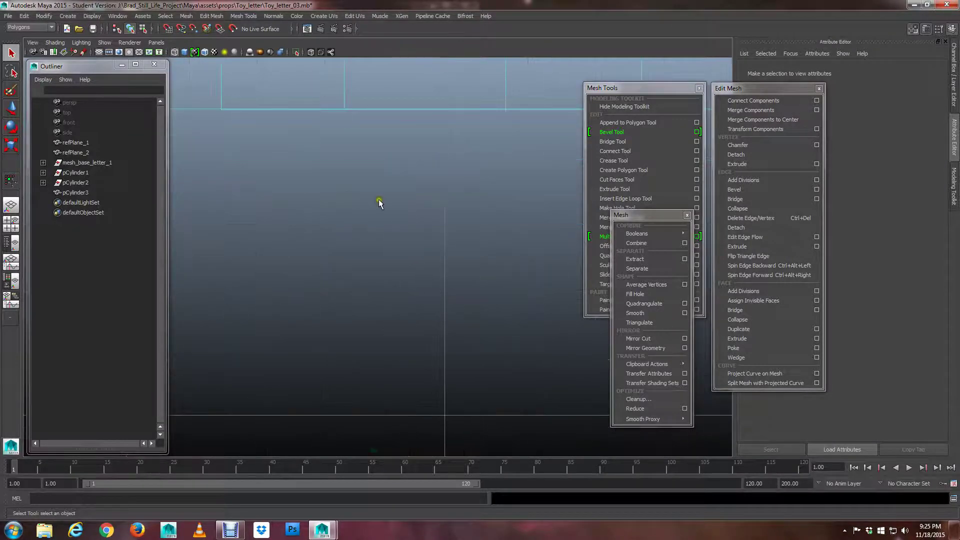
{"action": "middle_click_drag", "start_coordinate": [379, 203], "coordinate": [475, 339], "text": "alt"}
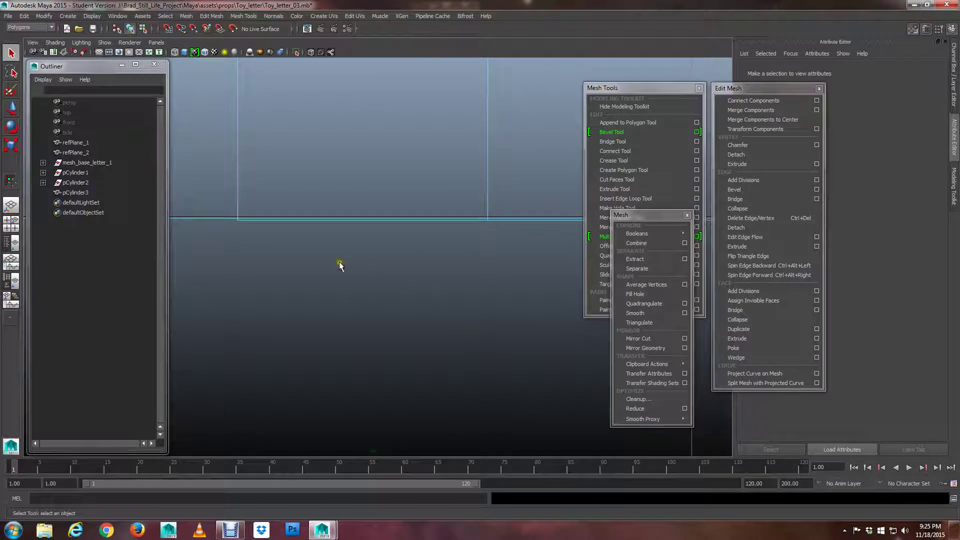
{"action": "middle_click_drag", "start_coordinate": [340, 265], "coordinate": [477, 325], "text": "alt"}
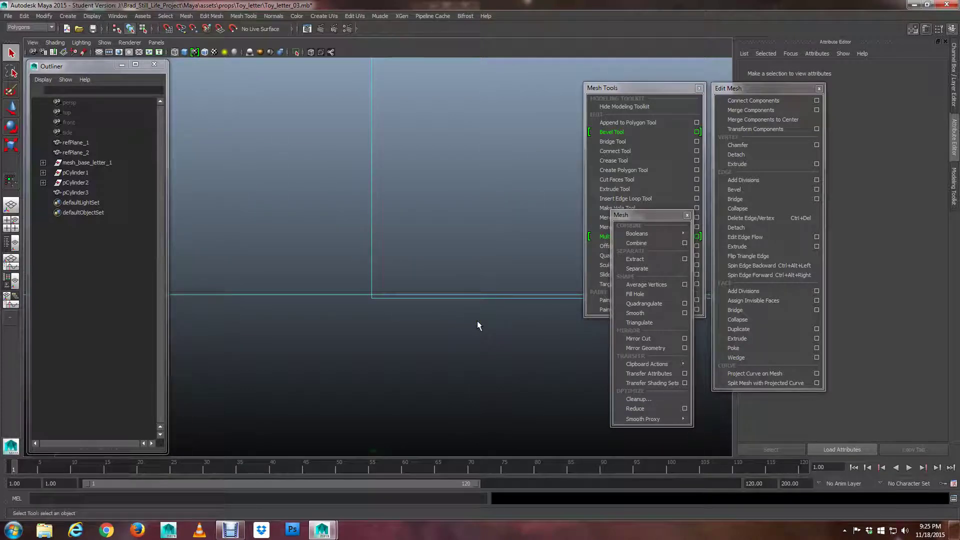
{"action": "scroll", "coordinate": [477, 325], "scroll_direction": "down", "scroll_amount": 4}
{"action": "middle_click_drag", "start_coordinate": [427, 302], "coordinate": [379, 300], "text": "alt"}
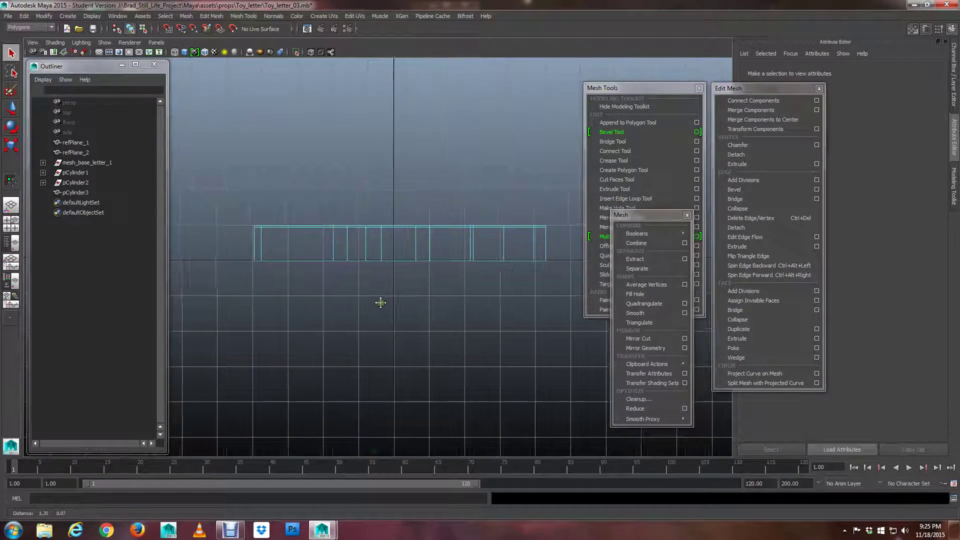
Select the vertices along the remaining half's open border, try merging them to their center, and undo the merge.
{"action": "right_click_drag", "start_coordinate": [406, 265], "coordinate": [393, 265]}
{"action": "left_click_drag", "start_coordinate": [219, 238], "coordinate": [575, 296]}
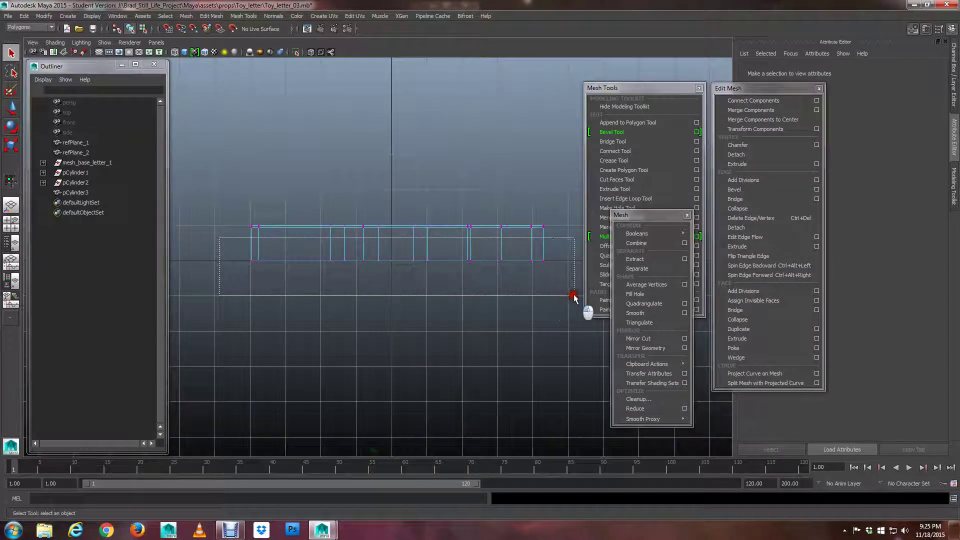
{"action": "scroll", "coordinate": [457, 274], "scroll_direction": "up", "scroll_amount": 5}
{"action": "middle_click_drag", "start_coordinate": [473, 365], "coordinate": [438, 288], "text": "alt"}
{"action": "scroll", "coordinate": [428, 276], "scroll_direction": "up", "scroll_amount": 6}
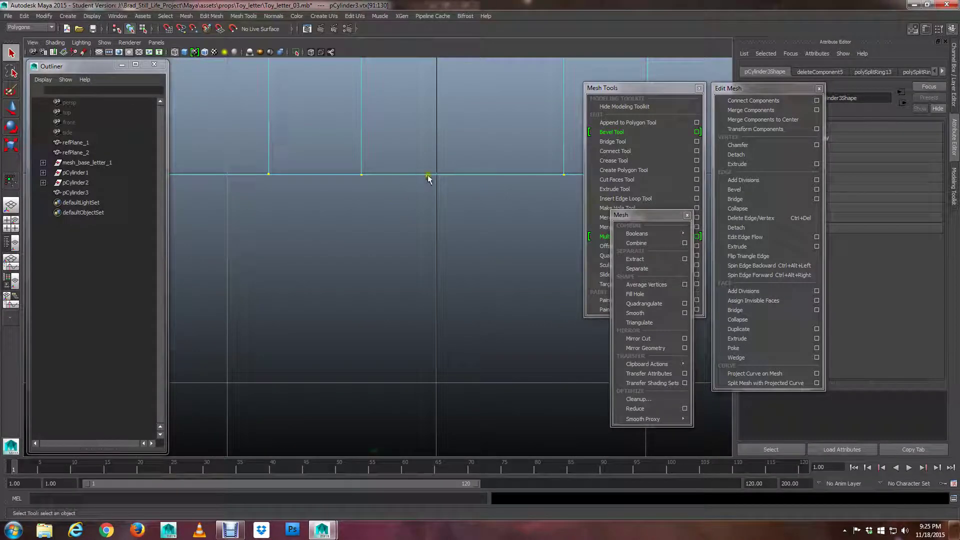
{"action": "scroll", "coordinate": [431, 181], "scroll_direction": "down", "scroll_amount": 6}
{"action": "scroll", "coordinate": [404, 243], "scroll_direction": "up", "scroll_amount": 3}
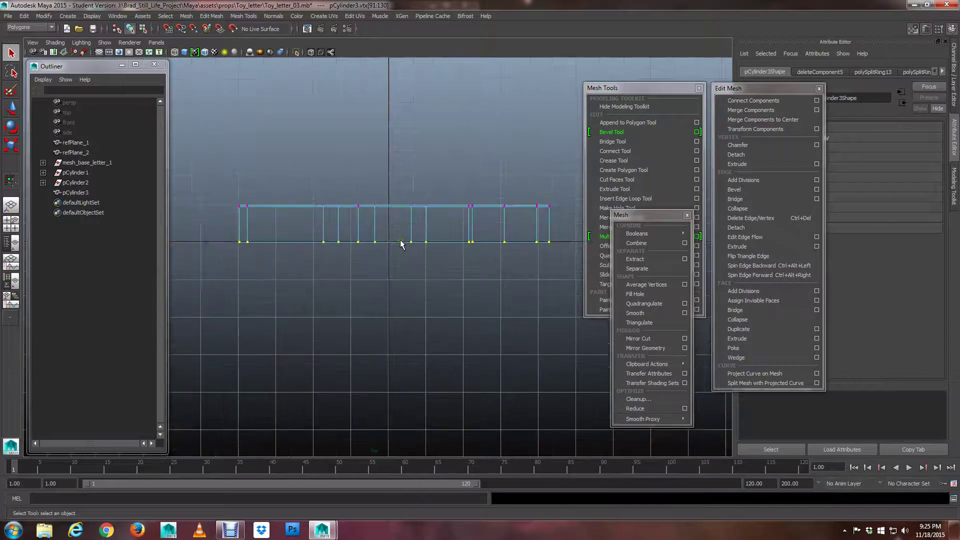
{"action": "middle_click_drag", "start_coordinate": [400, 243], "coordinate": [397, 257], "text": "alt"}
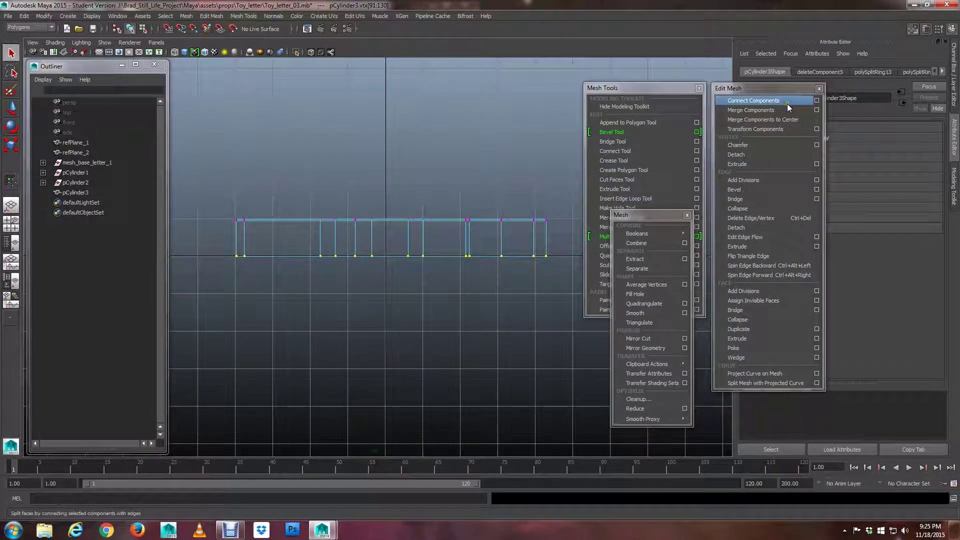
{"action": "left_click", "coordinate": [817, 121]}
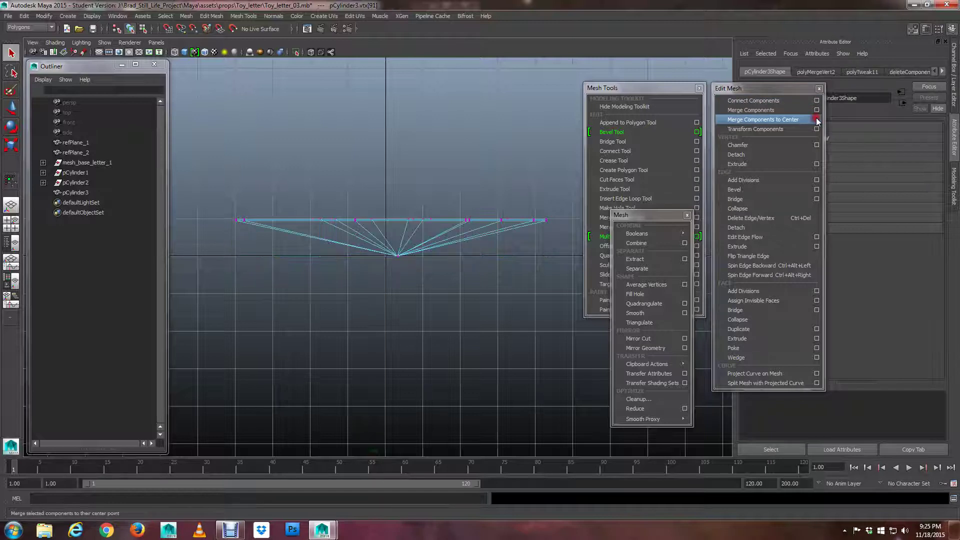
{"action": "key", "text": "ctrl+z"}
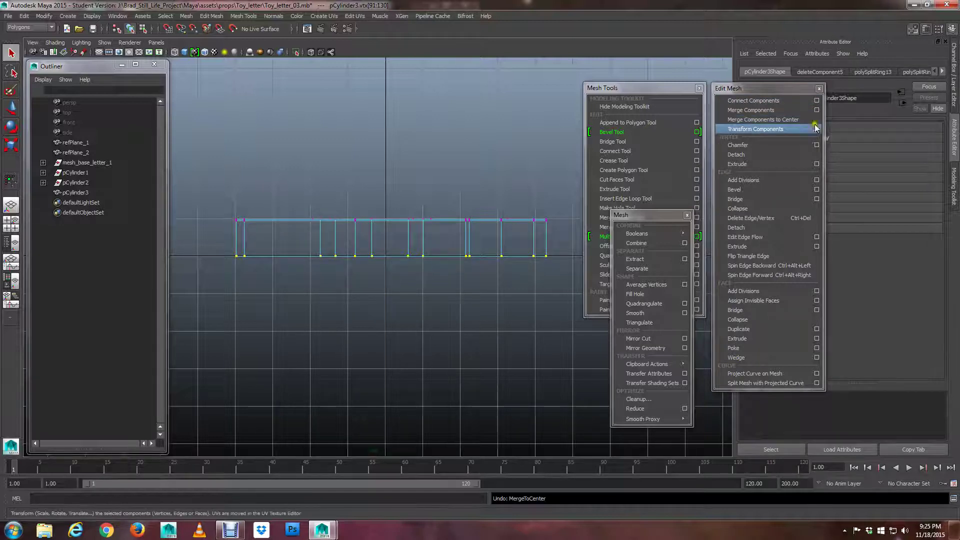
Try Transform Component on the border vertices with Random 0, nudge them slightly with its manipulator, and undo the transform.
{"action": "left_click", "coordinate": [817, 129]}
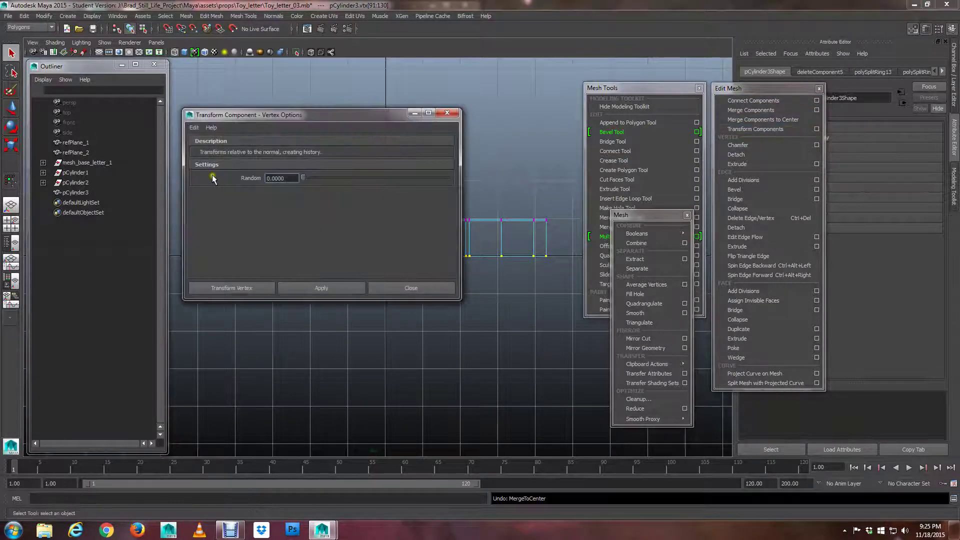
{"action": "left_click_drag", "start_coordinate": [281, 118], "coordinate": [696, 194]}
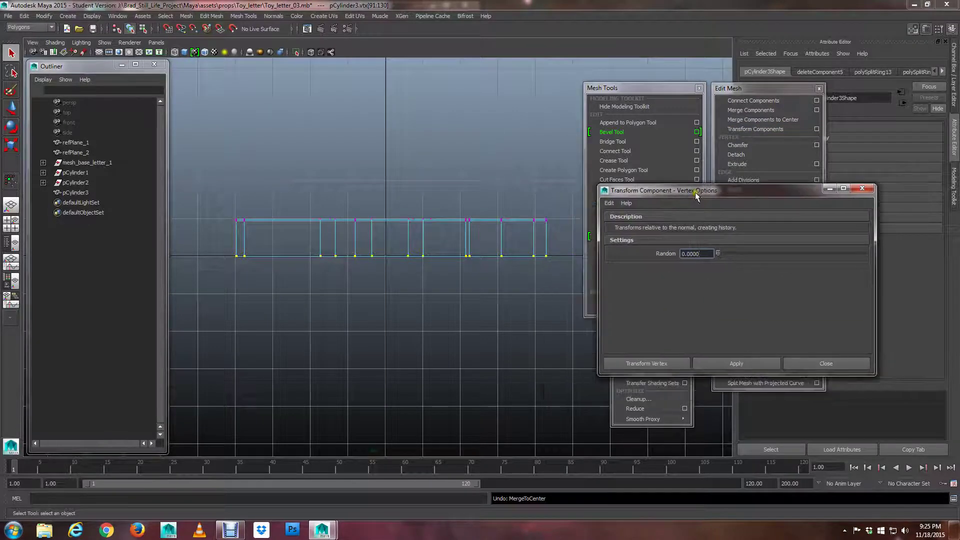
{"action": "left_click", "coordinate": [728, 363]}
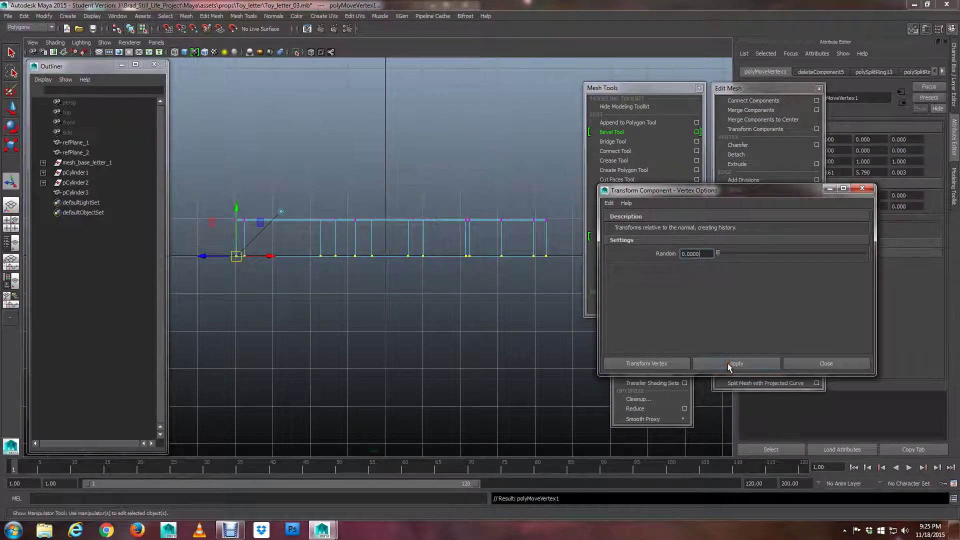
{"action": "scroll", "coordinate": [379, 261], "scroll_direction": "up", "scroll_amount": 1}
{"action": "scroll", "coordinate": [378, 260], "scroll_direction": "up", "scroll_amount": 2}
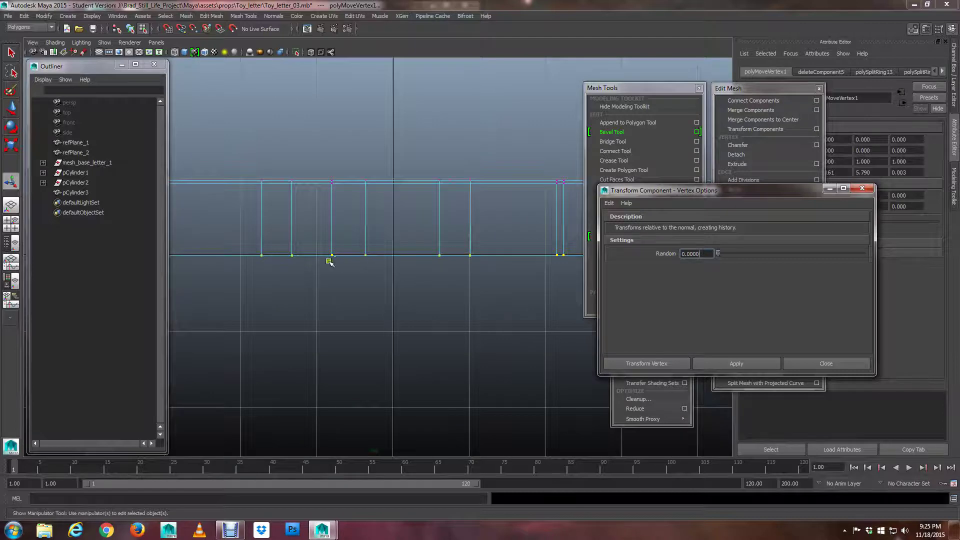
{"action": "middle_click_drag", "start_coordinate": [329, 261], "coordinate": [734, 281], "text": "alt"}
{"action": "middle_click_drag", "start_coordinate": [474, 282], "coordinate": [370, 260], "text": "alt"}
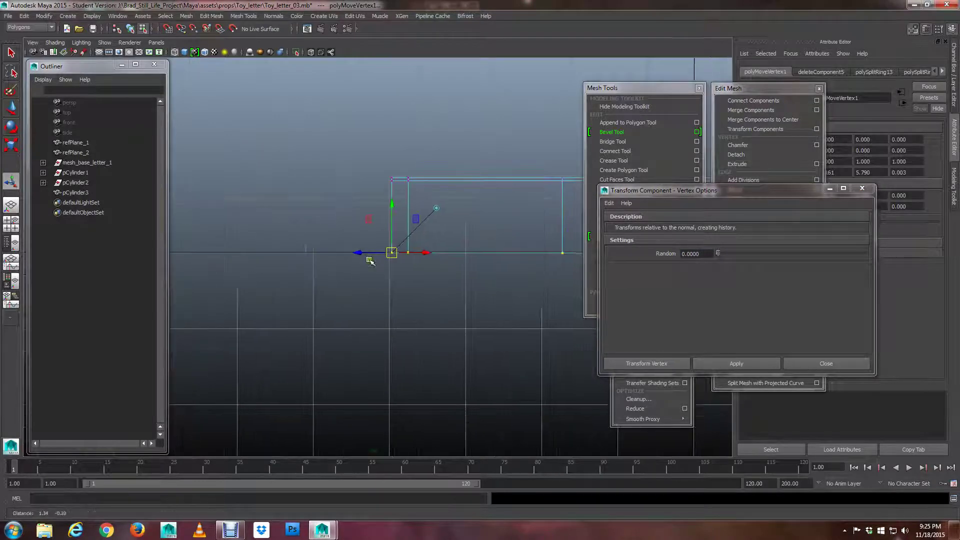
{"action": "scroll", "coordinate": [369, 260], "scroll_direction": "up", "scroll_amount": 2}
{"action": "scroll", "coordinate": [438, 270], "scroll_direction": "up", "scroll_amount": 5}
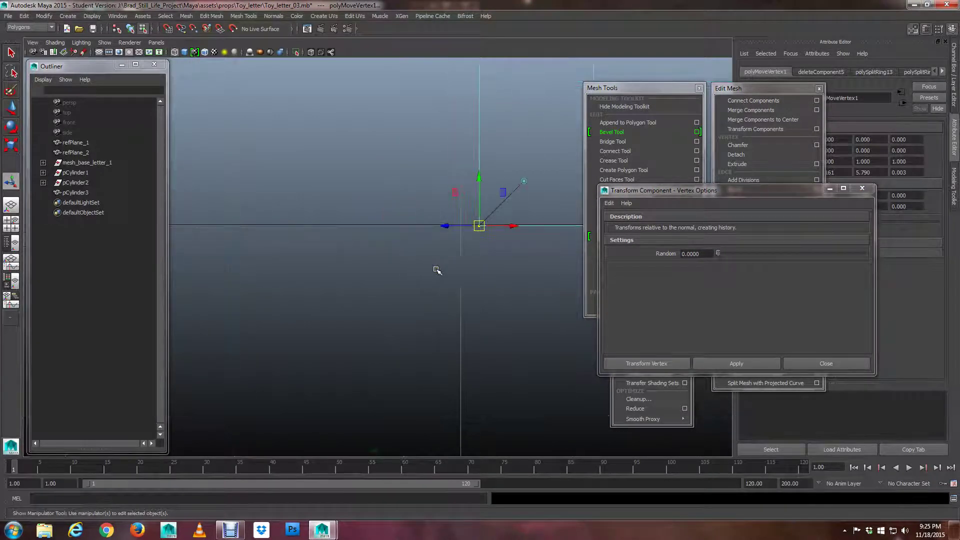
{"action": "middle_click_drag", "start_coordinate": [485, 263], "coordinate": [434, 296], "text": "alt"}
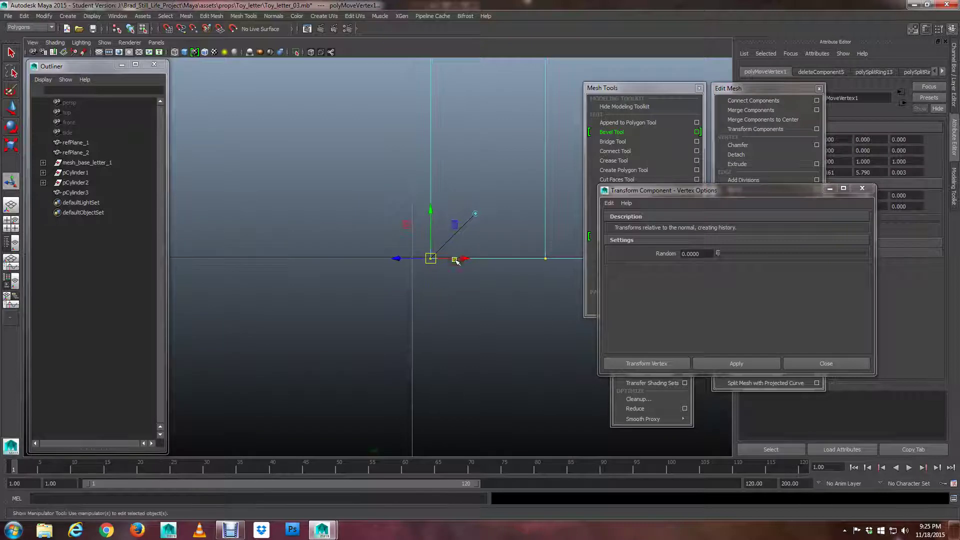
{"action": "left_click_drag", "start_coordinate": [431, 210], "coordinate": [434, 221]}
{"action": "key", "text": "ctrl+z"}
{"action": "key", "text": "ctrl+z"}
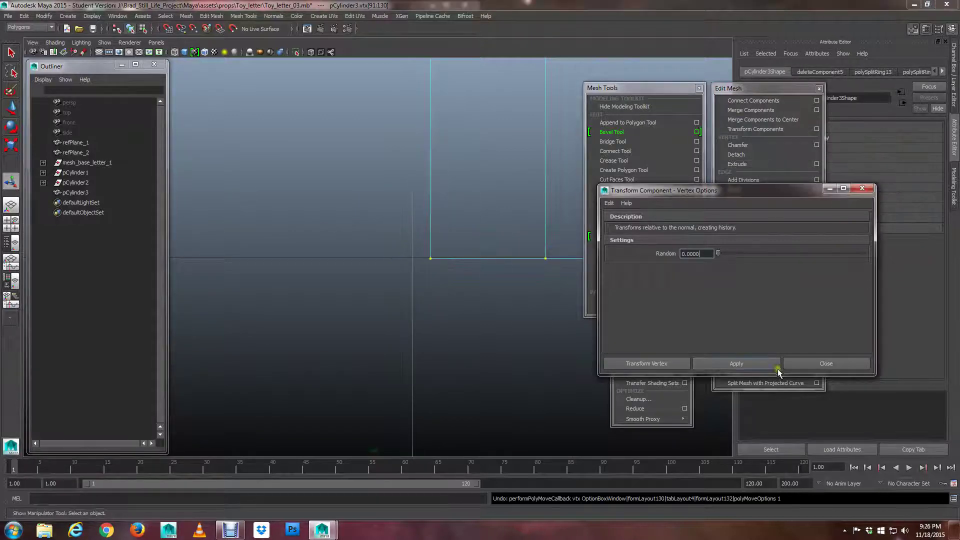
{"action": "left_click", "coordinate": [799, 365]}
Undo the deletion of the letter's front-half faces and delete those same faces again.
{"action": "key", "text": "ctrl+z"}
{"action": "scroll", "coordinate": [486, 264], "scroll_direction": "down", "scroll_amount": 5}
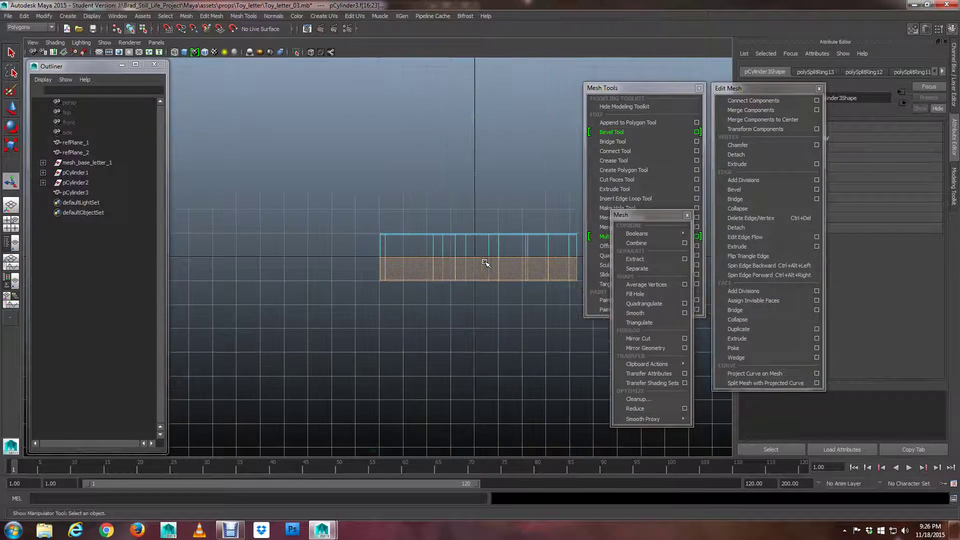
{"action": "scroll", "coordinate": [471, 268], "scroll_direction": "up", "scroll_amount": 3}
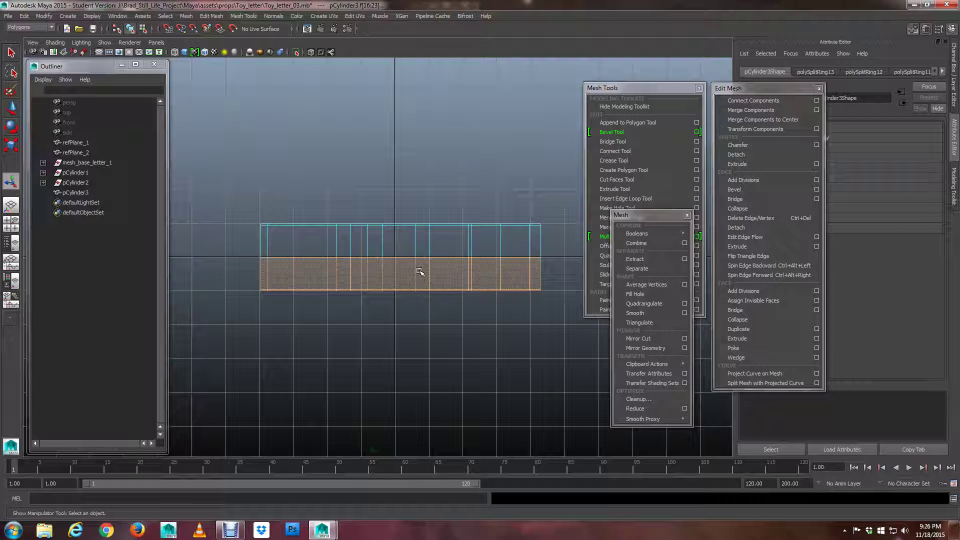
{"action": "scroll", "coordinate": [395, 285], "scroll_direction": "up", "scroll_amount": 2}
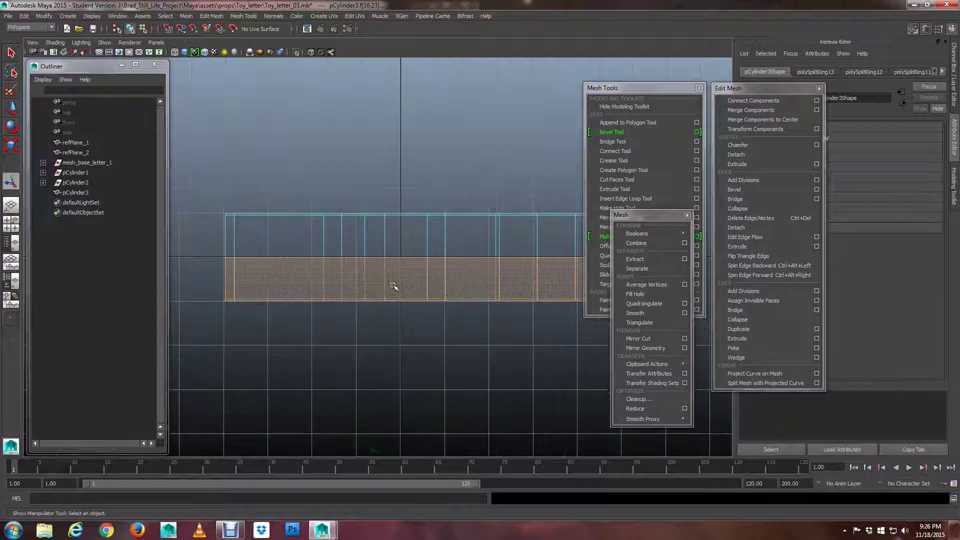
{"action": "middle_click_drag", "start_coordinate": [397, 290], "coordinate": [427, 264], "text": "alt"}
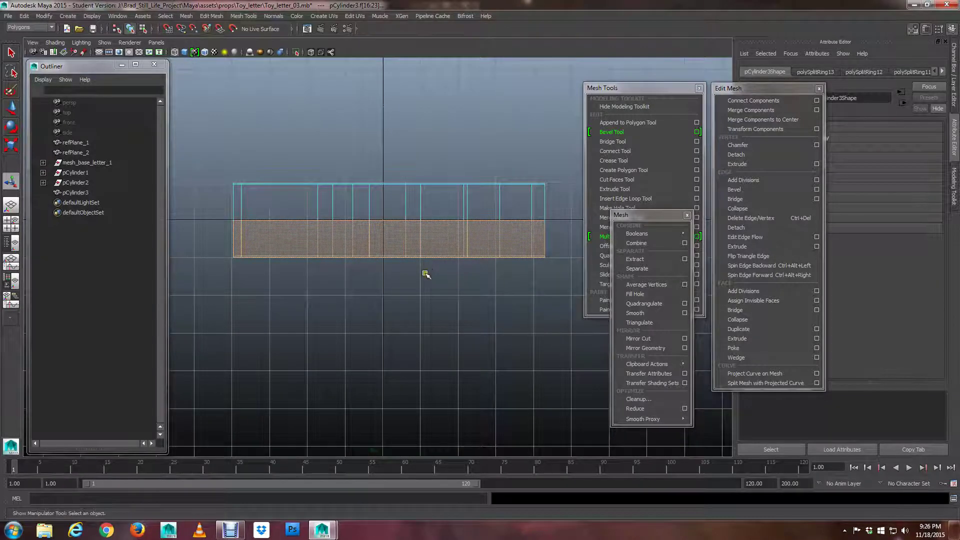
{"action": "key", "text": "Delete"}
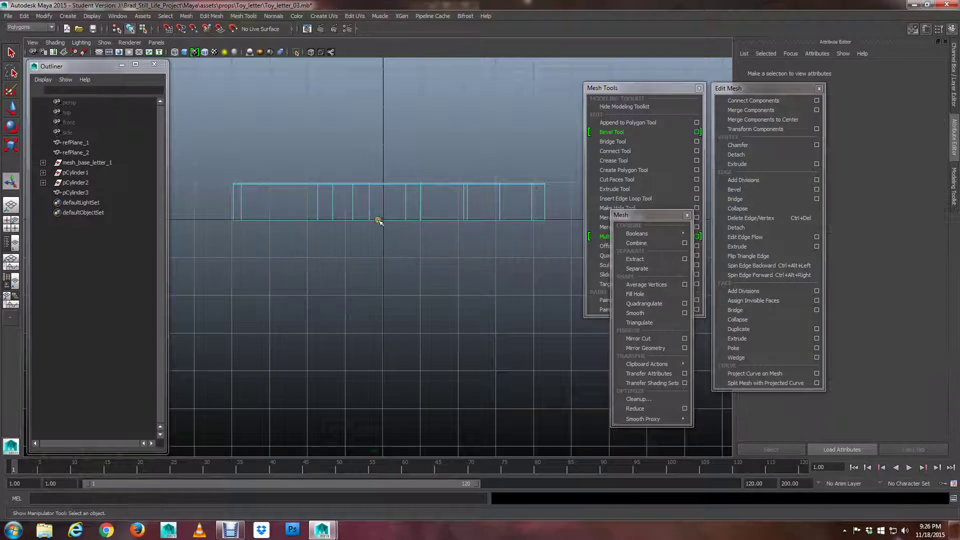
Select all vertices along the remaining half's open border and activate the Move tool.
{"action": "right_click_drag", "start_coordinate": [385, 226], "coordinate": [345, 219]}
{"action": "left_click_drag", "start_coordinate": [205, 202], "coordinate": [568, 251]}
{"action": "scroll", "coordinate": [389, 222], "scroll_direction": "up", "scroll_amount": 2}
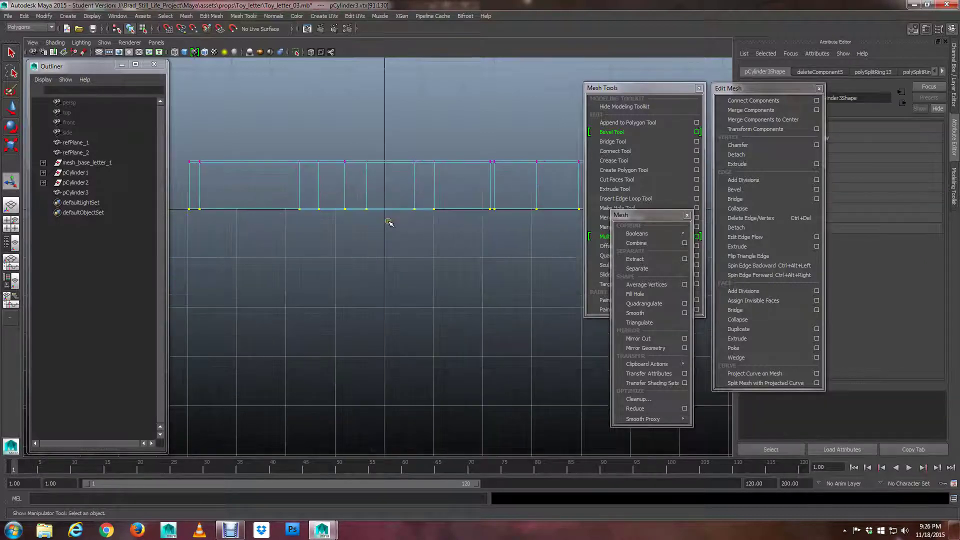
{"action": "key", "text": "w"}
{"action": "scroll", "coordinate": [409, 218], "scroll_direction": "up", "scroll_amount": 4}
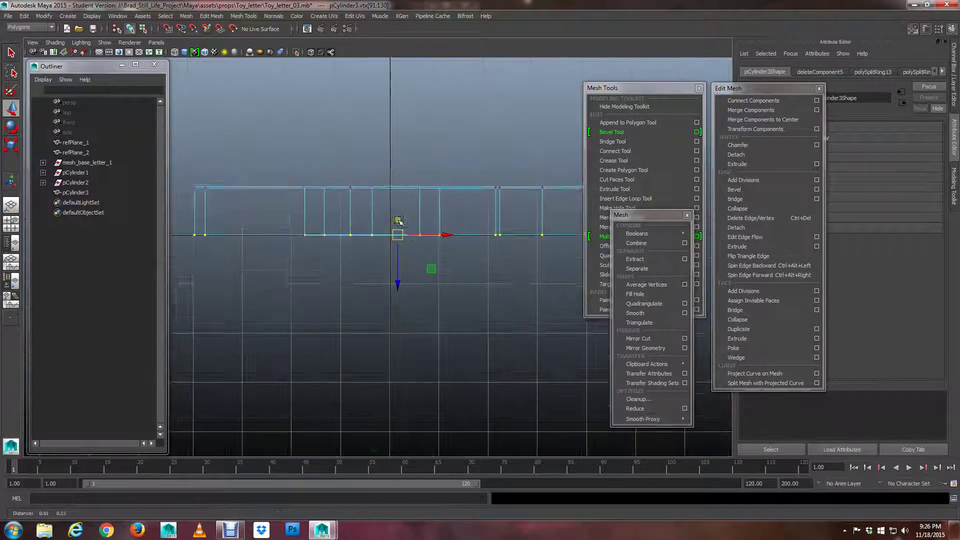
{"action": "scroll", "coordinate": [401, 222], "scroll_direction": "down", "scroll_amount": 3}
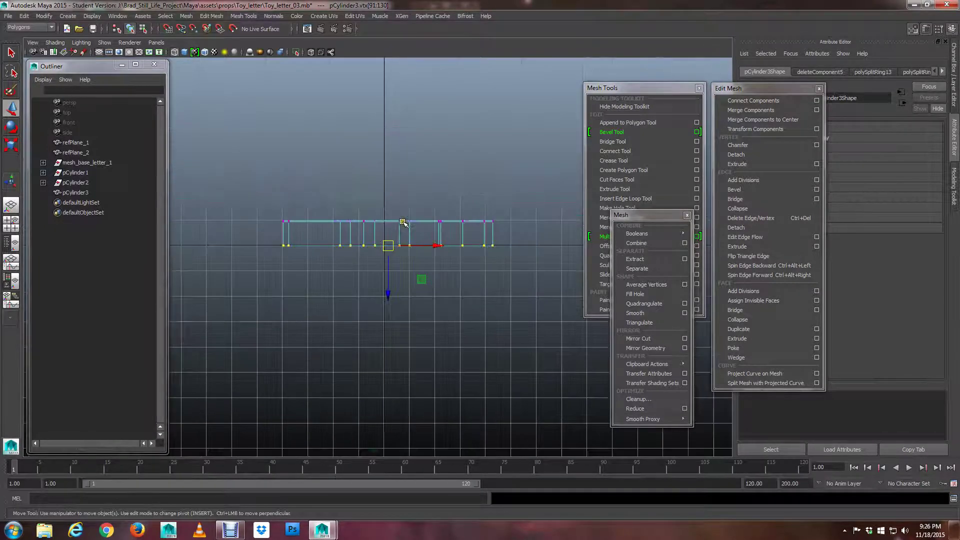
Show the Channel Box and expand the coordinate list of the selected border vertices.
{"action": "left_click_drag", "start_coordinate": [745, 89], "coordinate": [635, 135]}
{"action": "key", "text": "ctrl+a"}
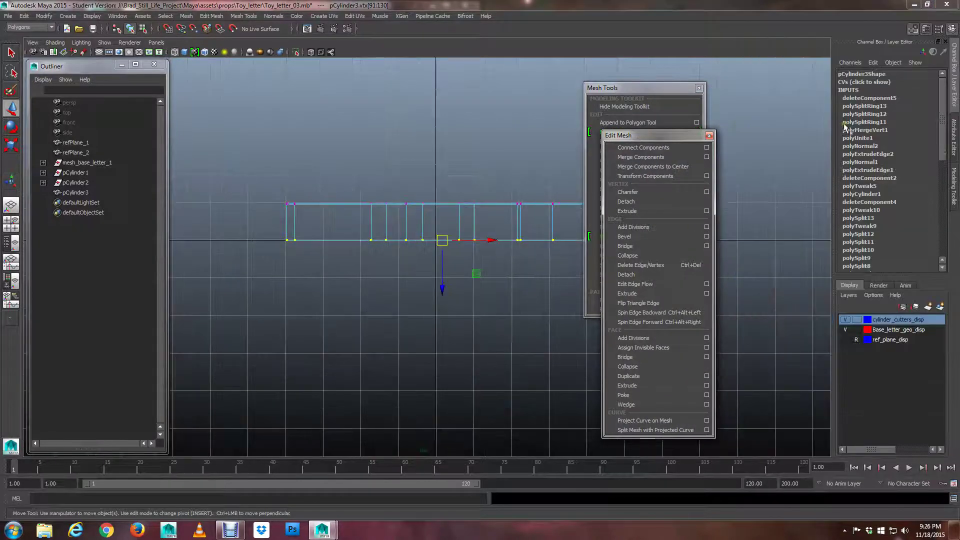
{"action": "left_click", "coordinate": [842, 82]}
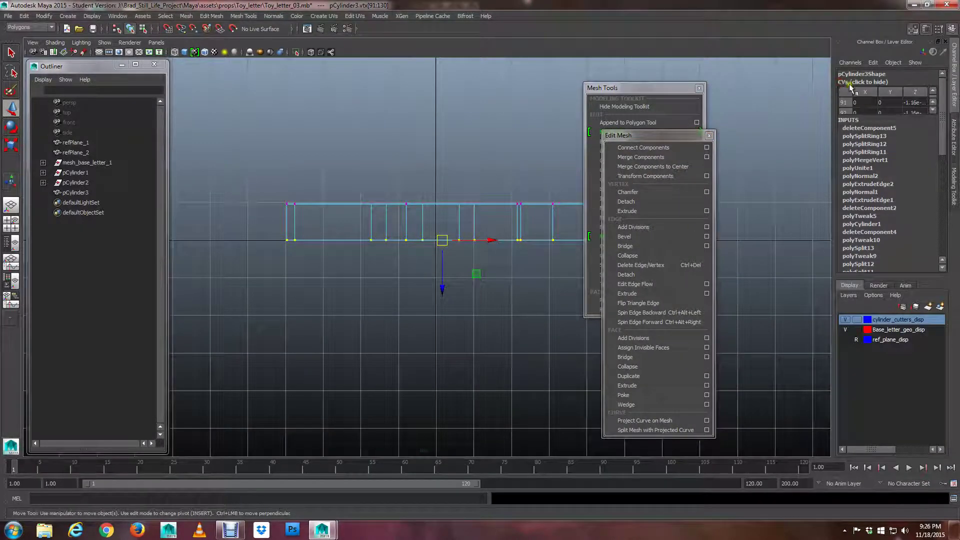
{"action": "scroll", "coordinate": [464, 197], "scroll_direction": "up", "scroll_amount": 3}
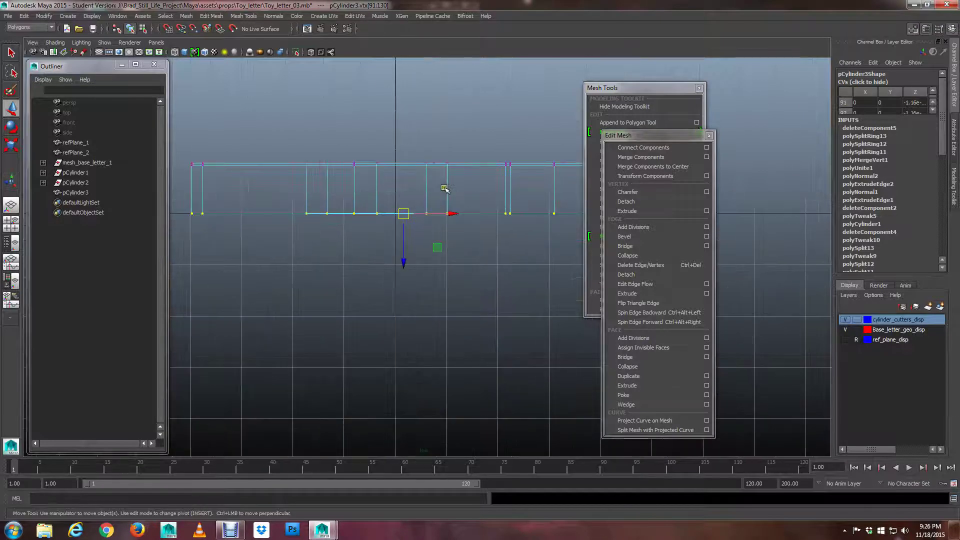
{"action": "scroll", "coordinate": [444, 189], "scroll_direction": "down", "scroll_amount": 3}
{"action": "scroll", "coordinate": [401, 171], "scroll_direction": "up", "scroll_amount": 2}
{"action": "scroll", "coordinate": [401, 171], "scroll_direction": "down", "scroll_amount": 3}
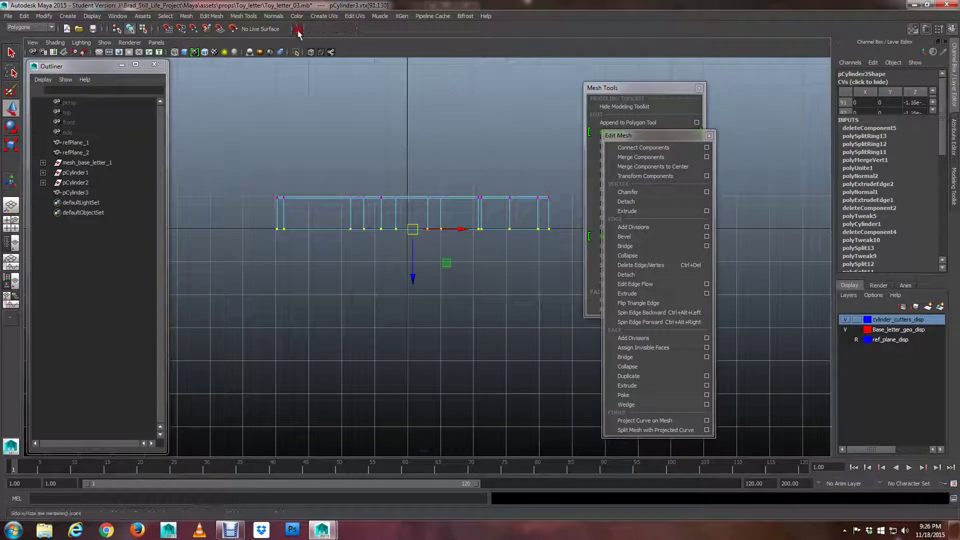
Align the selected border vertices to the grid's center line by entering an absolute Z coordinate.
{"action": "left_click", "coordinate": [353, 28]}
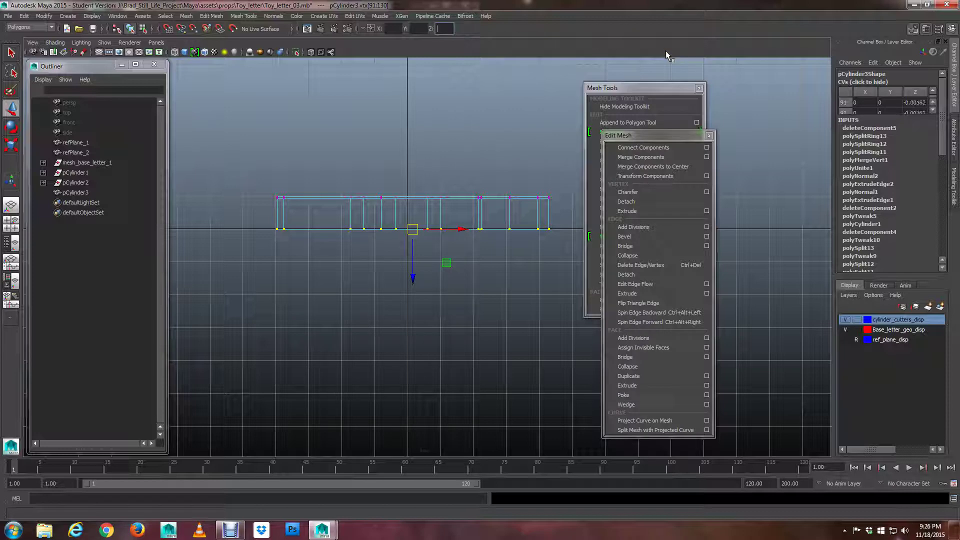
{"action": "scroll", "coordinate": [398, 259], "scroll_direction": "up", "scroll_amount": 6}
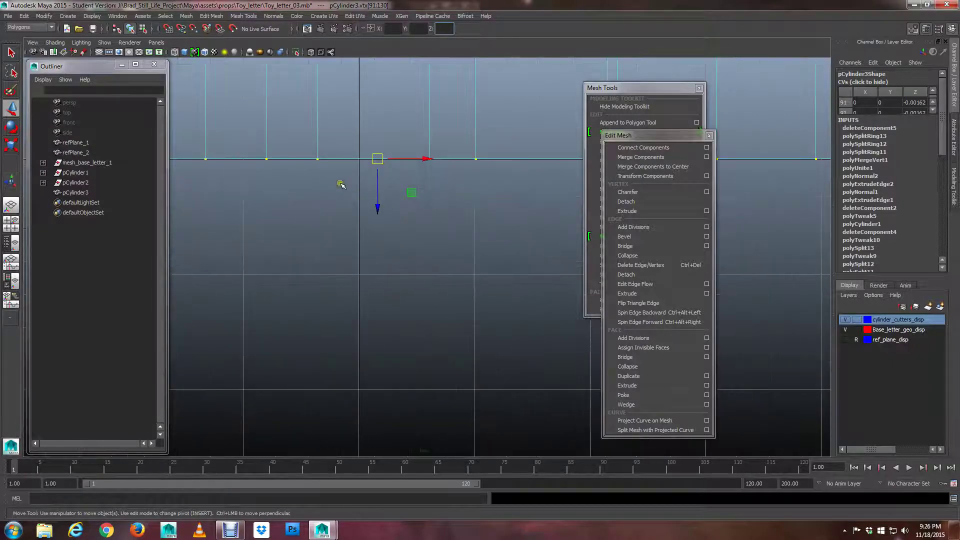
{"action": "middle_click_drag", "start_coordinate": [340, 184], "coordinate": [423, 275], "text": "alt"}
{"action": "scroll", "coordinate": [425, 278], "scroll_direction": "up", "scroll_amount": 8}
{"action": "scroll", "coordinate": [423, 278], "scroll_direction": "down", "scroll_amount": 8}
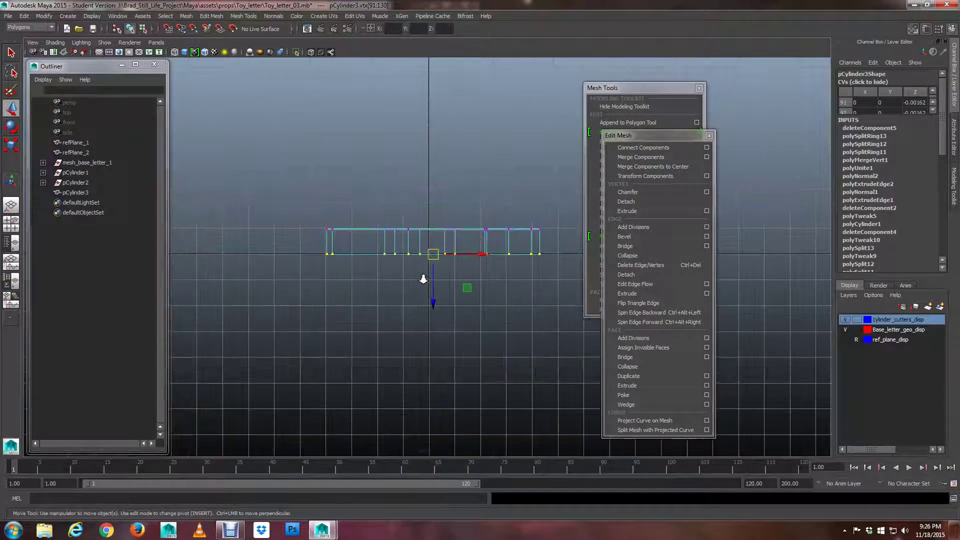
Try moving the border vertices about 0.85 units along Z away from the center line, and undo the move.
{"action": "left_click_drag", "start_coordinate": [434, 299], "coordinate": [438, 327]}
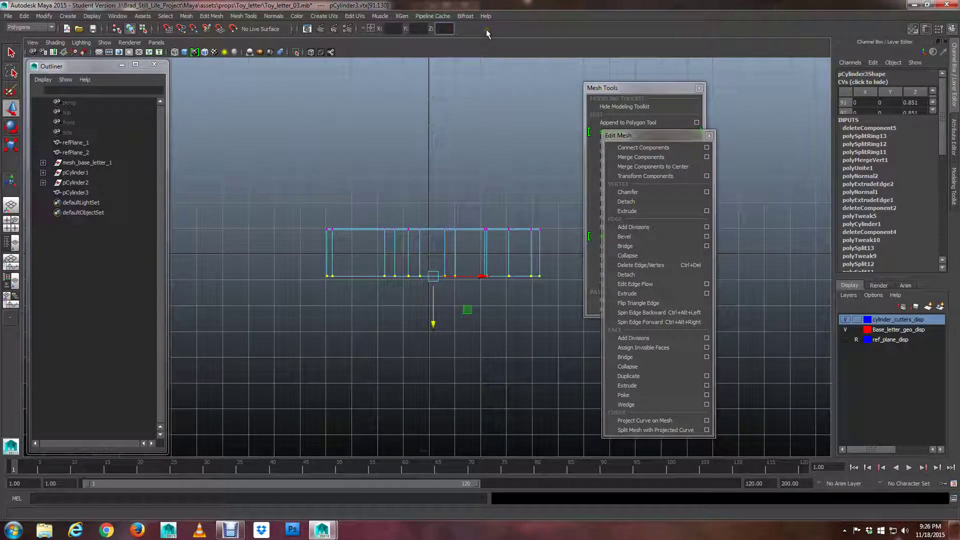
{"action": "key", "text": "ctrl+z"}
{"action": "scroll", "coordinate": [439, 253], "scroll_direction": "up", "scroll_amount": 6}
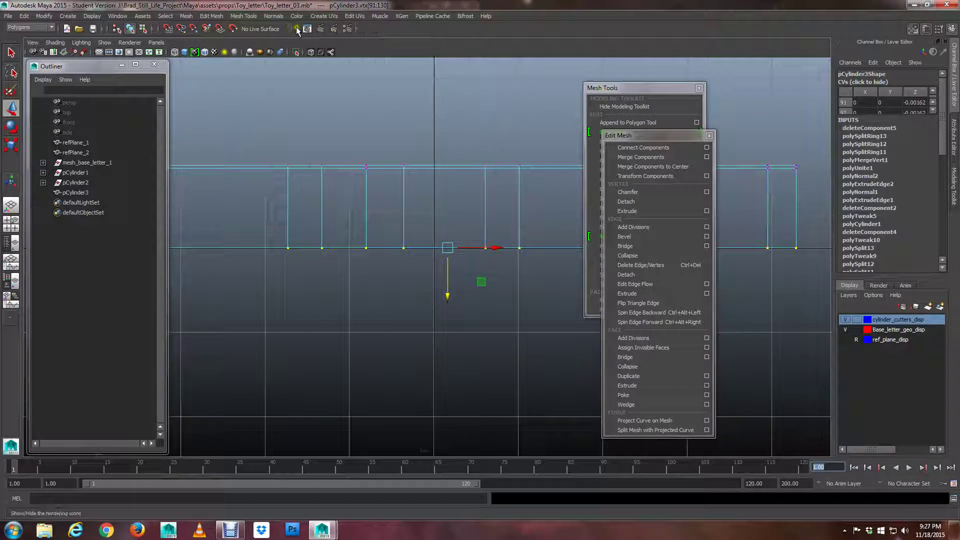
Show the X, Y, Z coordinate entry fields and set their mode to Absolute transform.
{"action": "left_click", "coordinate": [360, 29]}
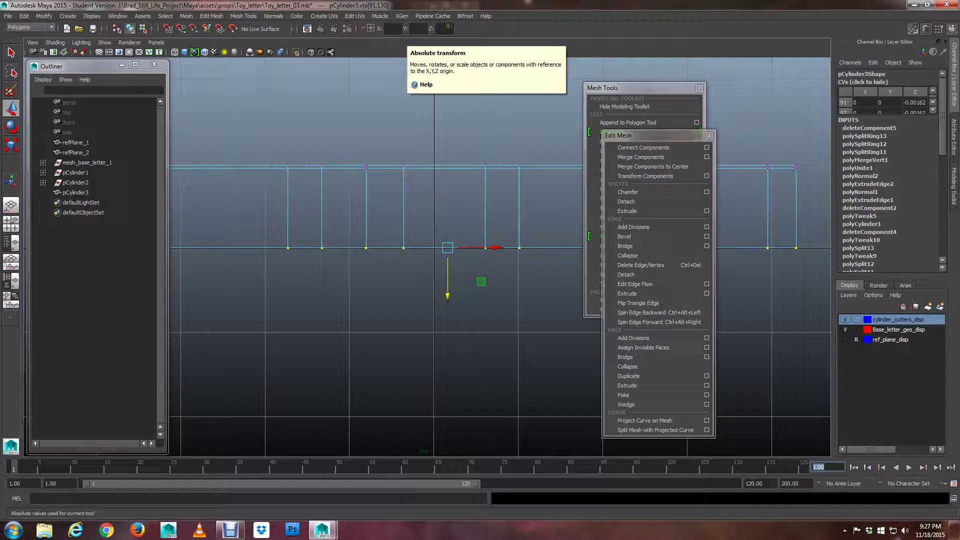
{"action": "left_click", "coordinate": [367, 29]}
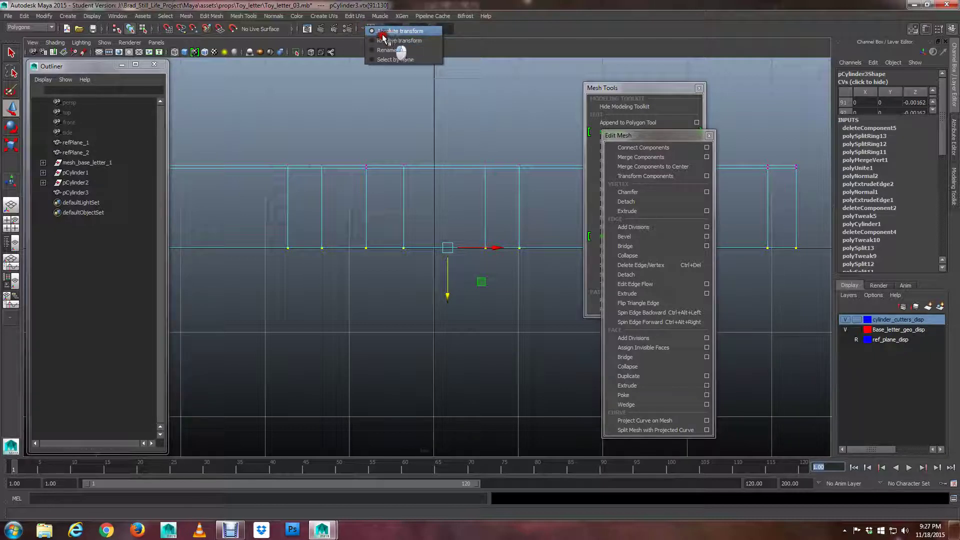
{"action": "left_click", "coordinate": [383, 32]}
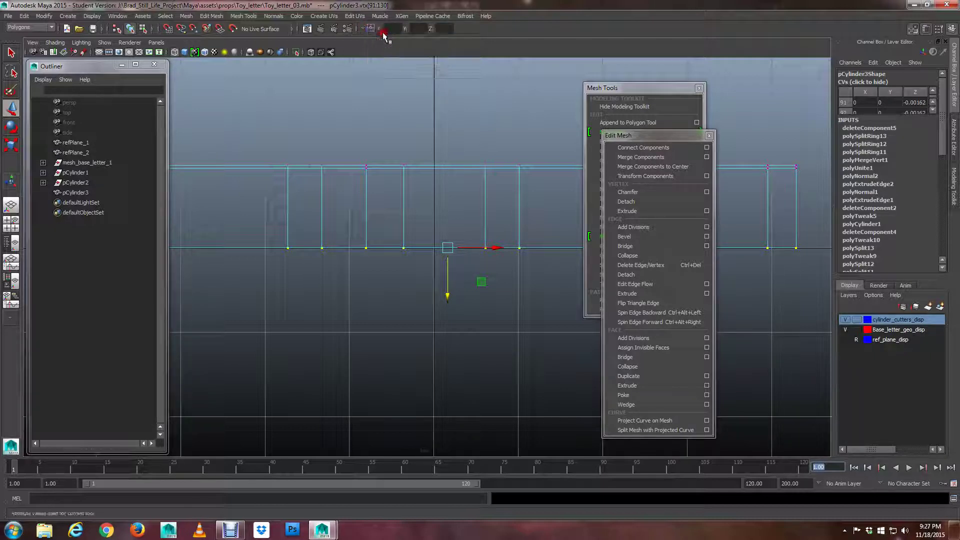
{"action": "left_click_drag", "start_coordinate": [431, 143], "coordinate": [468, 206], "text": "alt"}
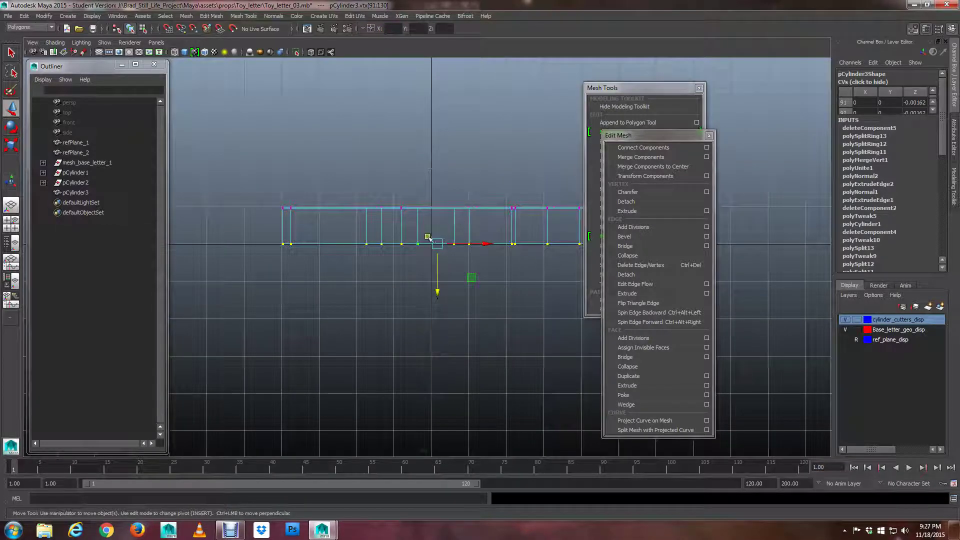
Select the open border edge loop of the letter's upper hole in the perspective view.
{"action": "key", "text": "space"}
{"action": "key", "text": "space"}
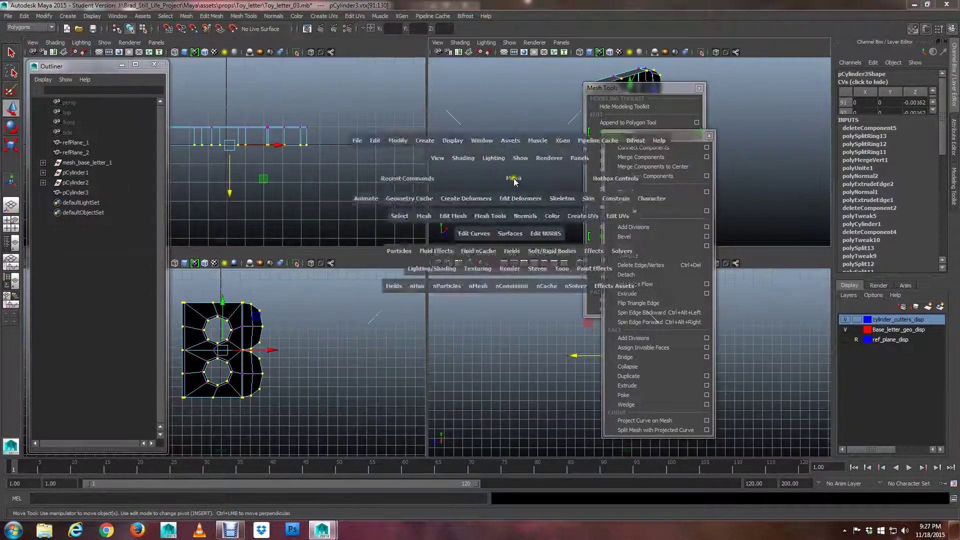
{"action": "left_click_drag", "start_coordinate": [519, 172], "coordinate": [457, 268], "text": "alt"}
{"action": "scroll", "coordinate": [449, 242], "scroll_direction": "up", "scroll_amount": 10}
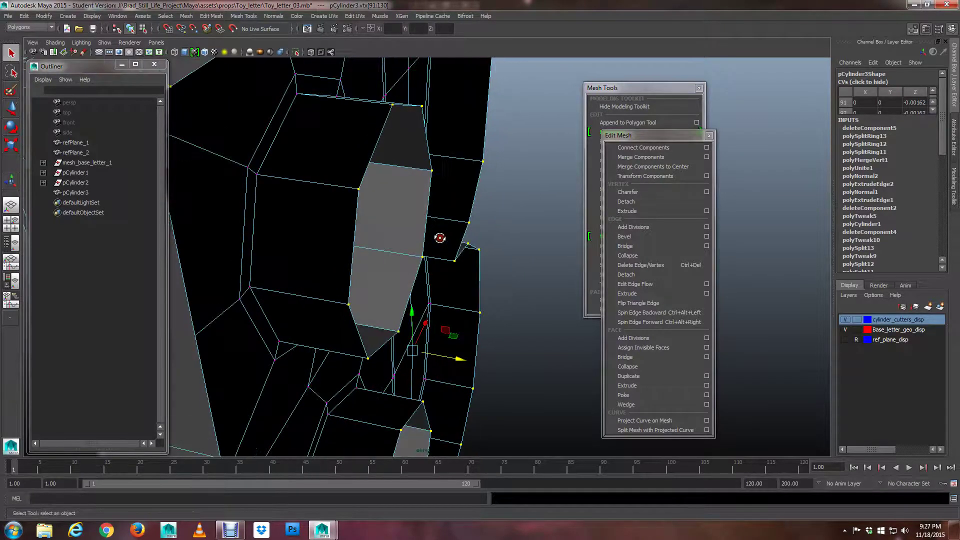
{"action": "scroll", "coordinate": [398, 107], "scroll_direction": "down", "scroll_amount": 4}
{"action": "left_click_drag", "start_coordinate": [399, 107], "coordinate": [410, 193], "text": "alt"}
{"action": "left_click", "coordinate": [409, 175]}
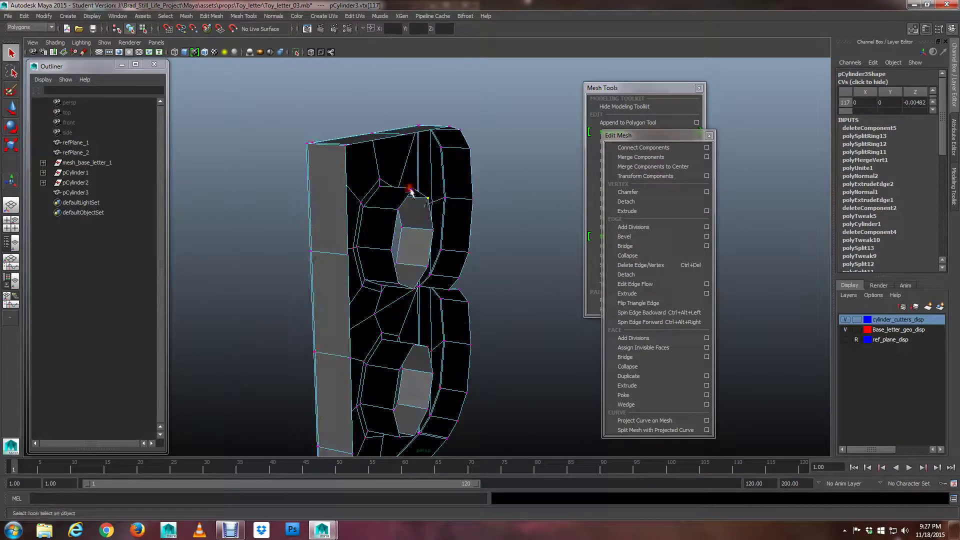
{"action": "right_click", "coordinate": [410, 192]}
{"action": "right_click_drag", "start_coordinate": [410, 192], "coordinate": [412, 184]}
{"action": "double_click", "coordinate": [406, 199]}
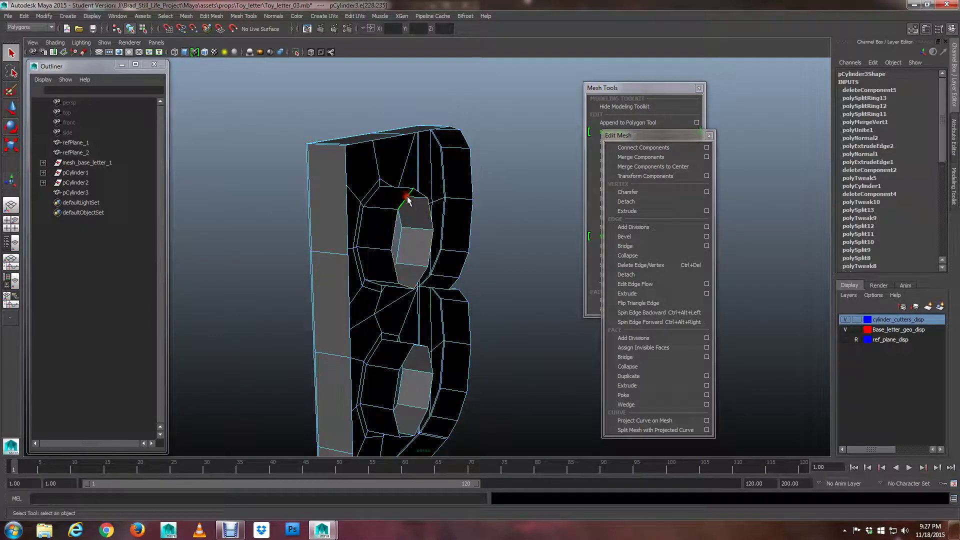
Move the upper hole's border edge loop outward along Z, past the letter's open side.
{"action": "left_click_drag", "start_coordinate": [403, 197], "coordinate": [427, 214], "text": "alt"}
{"action": "key", "text": "w"}
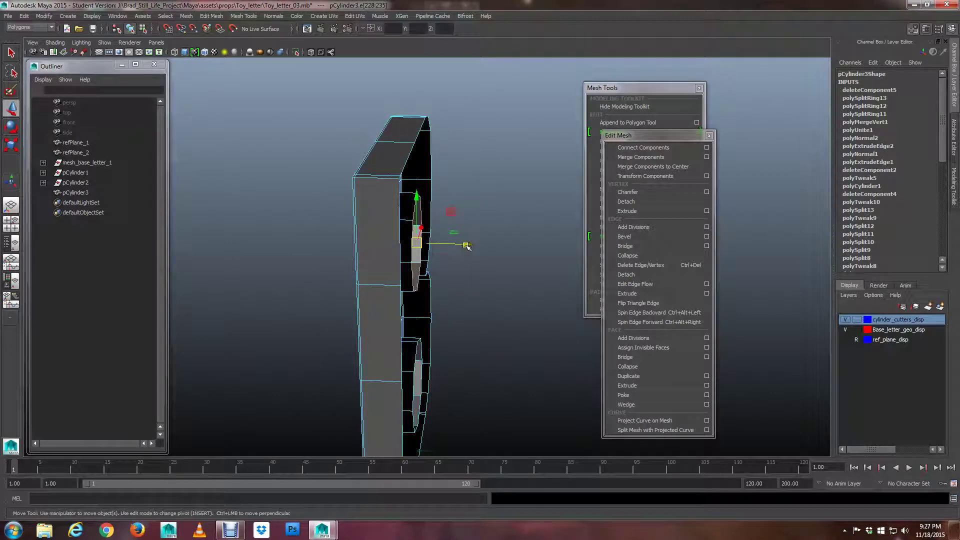
{"action": "left_click_drag", "start_coordinate": [466, 245], "coordinate": [416, 233]}
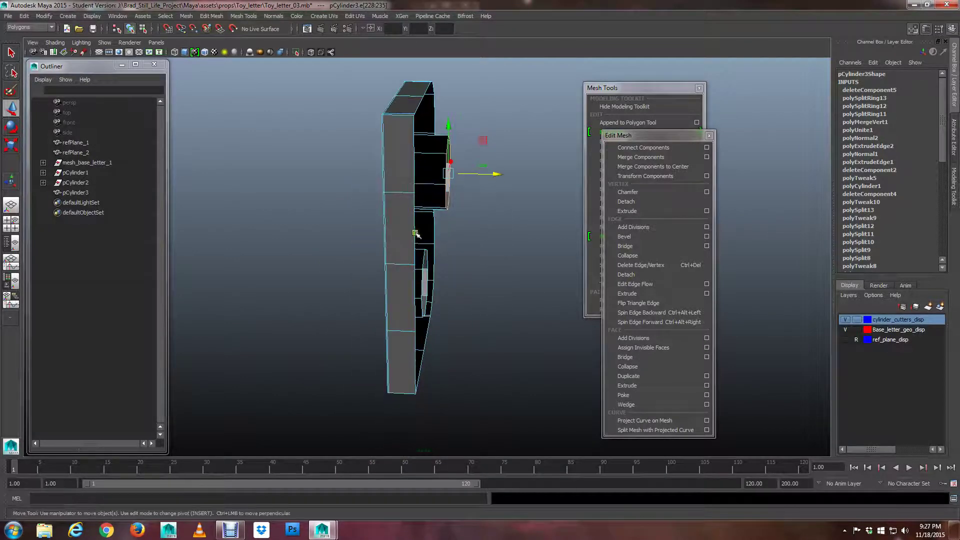
{"action": "left_click_drag", "start_coordinate": [532, 262], "coordinate": [500, 226], "text": "alt"}
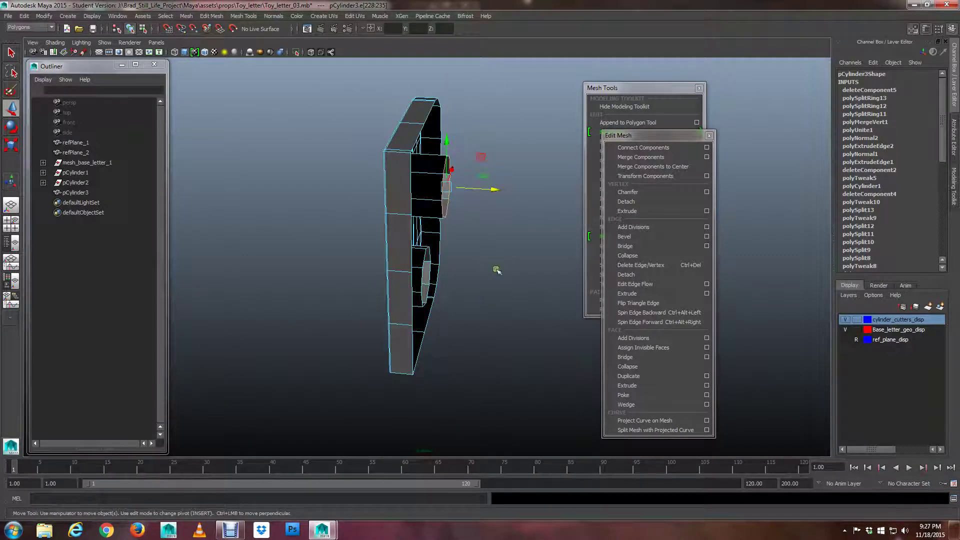
{"action": "left_click_drag", "start_coordinate": [496, 270], "coordinate": [453, 218], "text": "alt"}
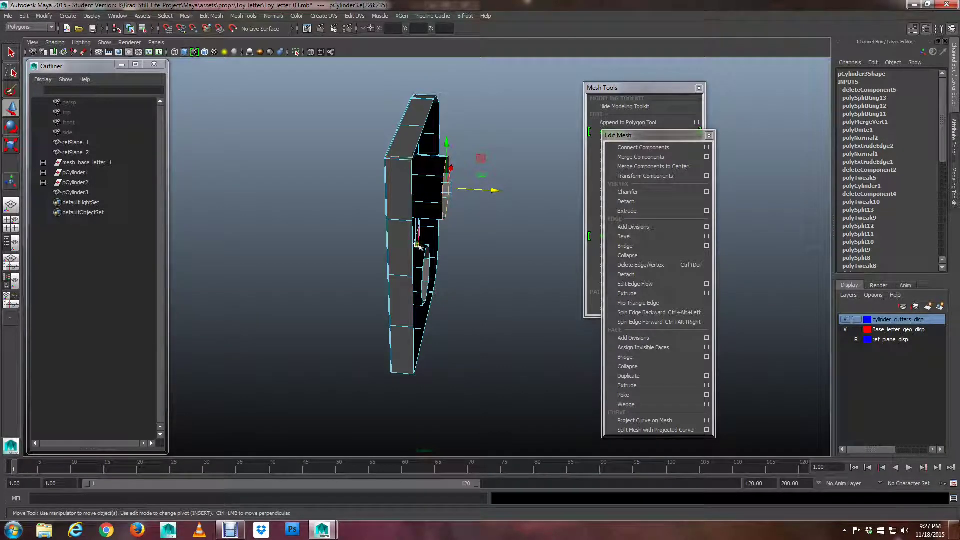
{"action": "left_click_drag", "start_coordinate": [431, 203], "coordinate": [414, 240], "text": "alt"}
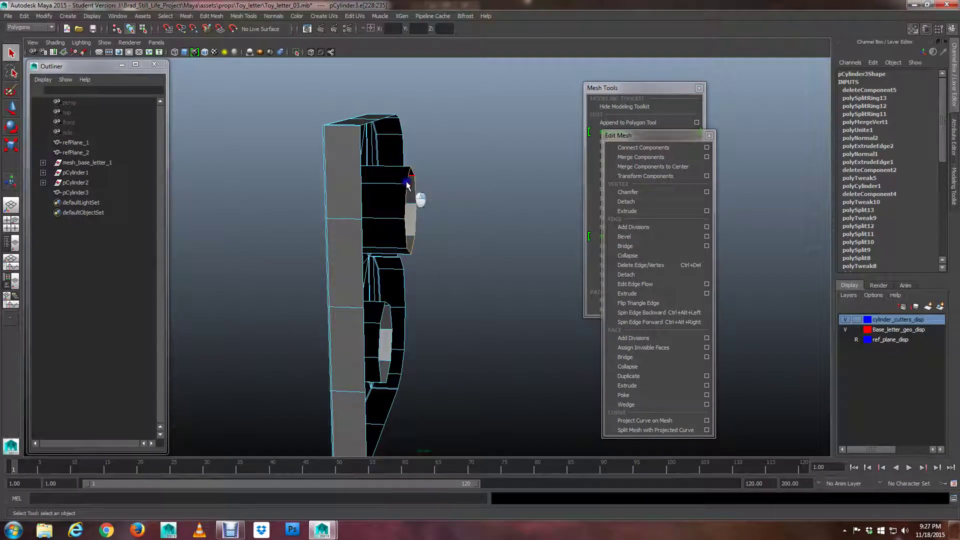
Select the upper hole's border vertices and move them farther outward along Z.
{"action": "right_click_drag", "start_coordinate": [406, 183], "coordinate": [400, 183]}
{"action": "left_click_drag", "start_coordinate": [405, 188], "coordinate": [420, 214], "text": "alt"}
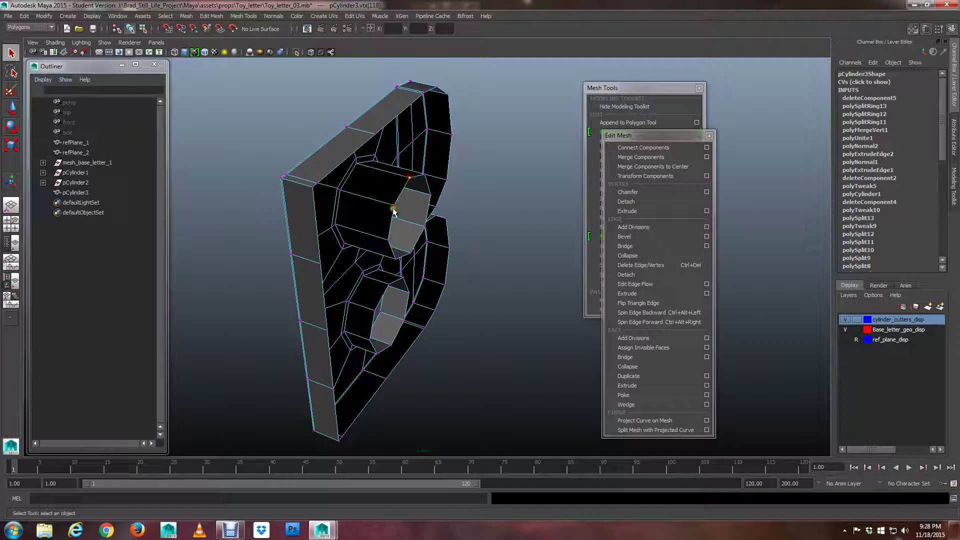
{"action": "left_click_drag", "start_coordinate": [393, 205], "coordinate": [410, 218]}
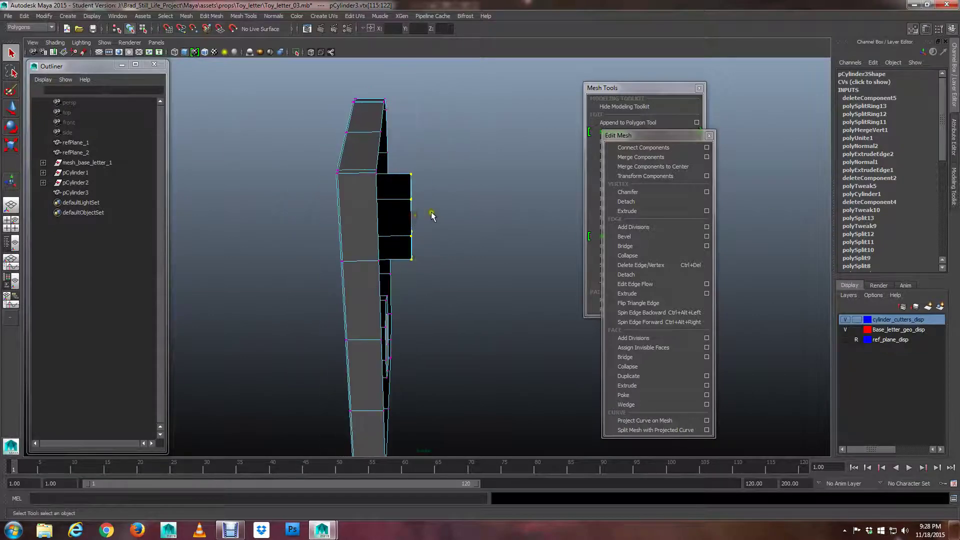
{"action": "middle_click_drag", "start_coordinate": [423, 229], "coordinate": [428, 202], "text": "alt"}
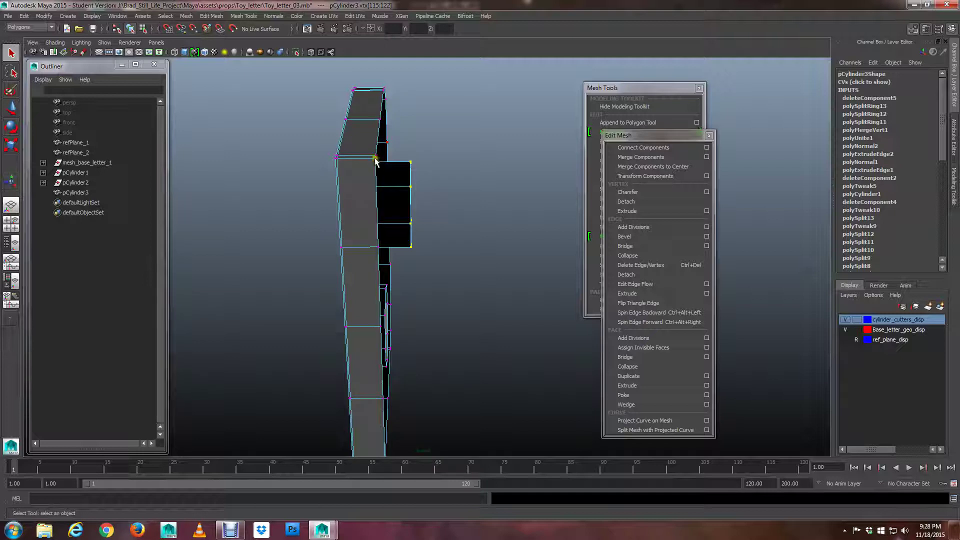
{"action": "scroll", "coordinate": [375, 160], "scroll_direction": "down", "scroll_amount": 2}
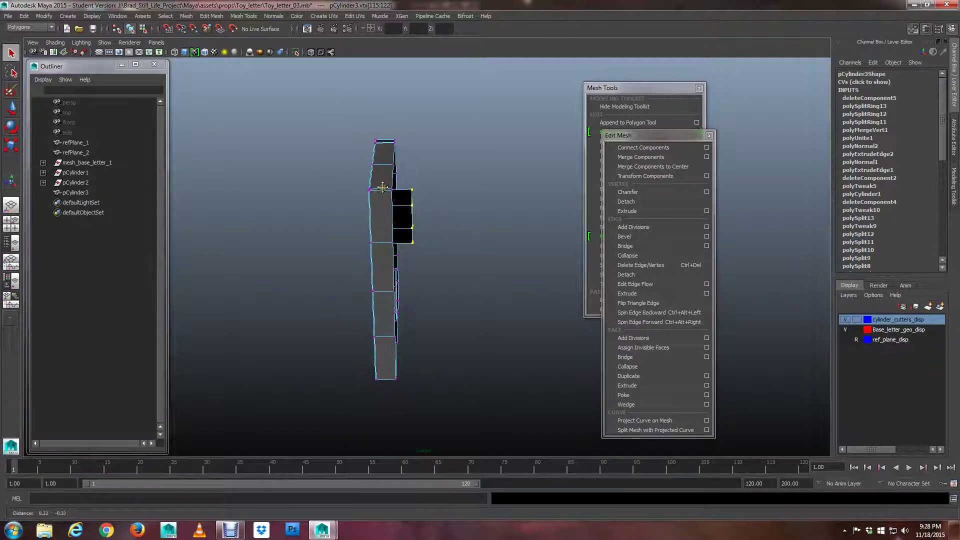
{"action": "key", "text": "w"}
{"action": "left_click_drag", "start_coordinate": [458, 209], "coordinate": [426, 209]}
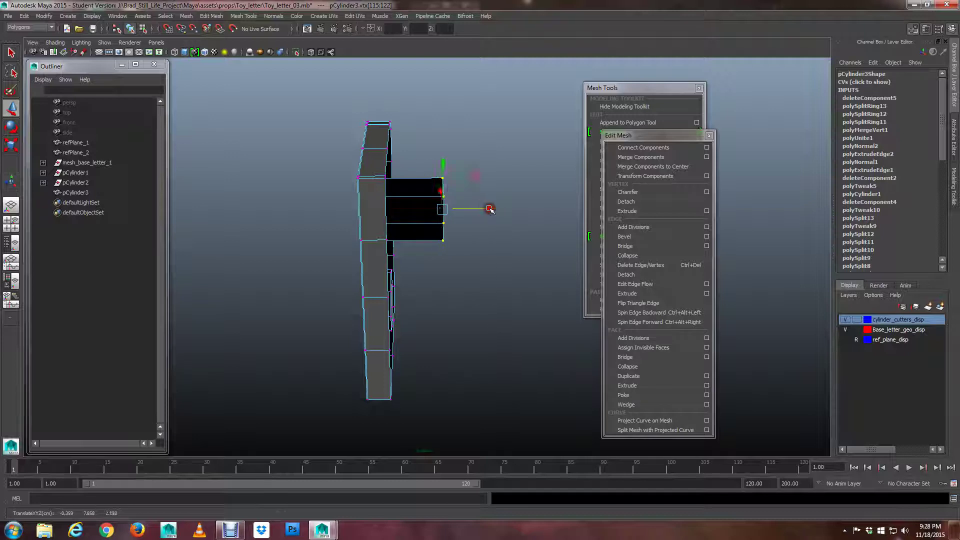
Select the letter's remaining open border vertices, move them outward along Z off the center line, and deselect them.
{"action": "left_click_drag", "start_coordinate": [488, 208], "coordinate": [416, 146], "text": "alt"}
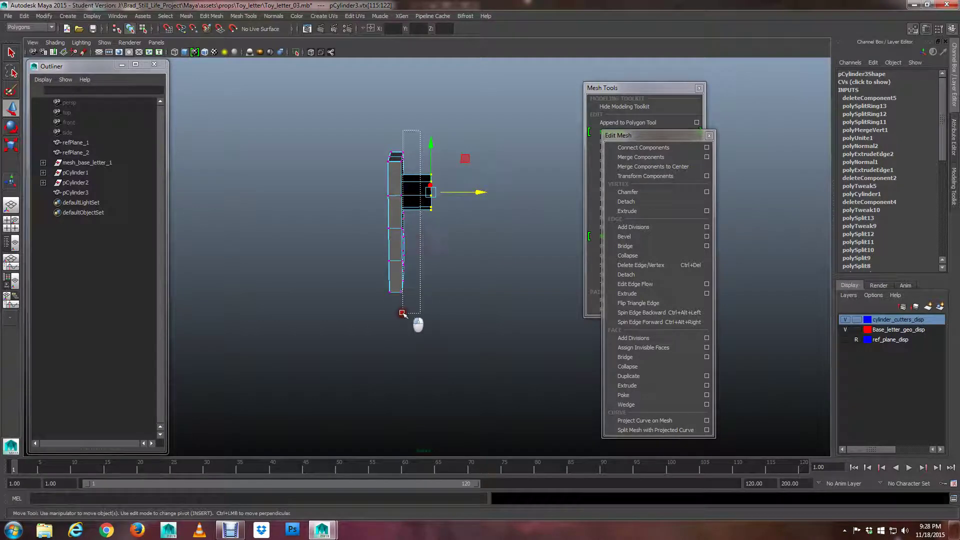
{"action": "mouse_move", "coordinate": [400, 317]}
{"action": "left_mouse_down", "text": "alt"}
{"action": "mouse_move", "coordinate": [415, 315]}
{"action": "mouse_move", "coordinate": [391, 323]}
{"action": "left_mouse_up", "text": "alt"}
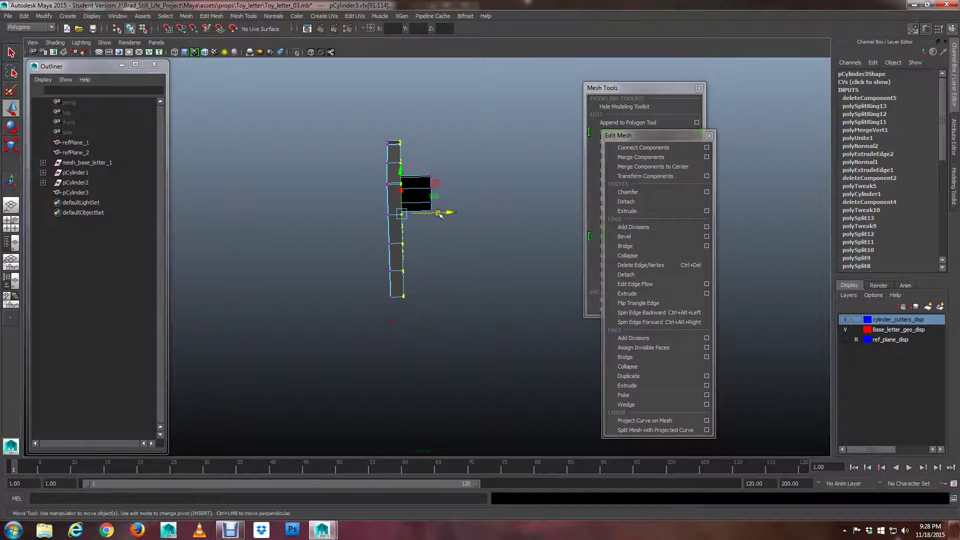
{"action": "left_click_drag", "start_coordinate": [448, 213], "coordinate": [425, 210]}
{"action": "left_click", "coordinate": [456, 353]}
{"action": "left_click_drag", "start_coordinate": [456, 353], "coordinate": [427, 207], "text": "alt"}
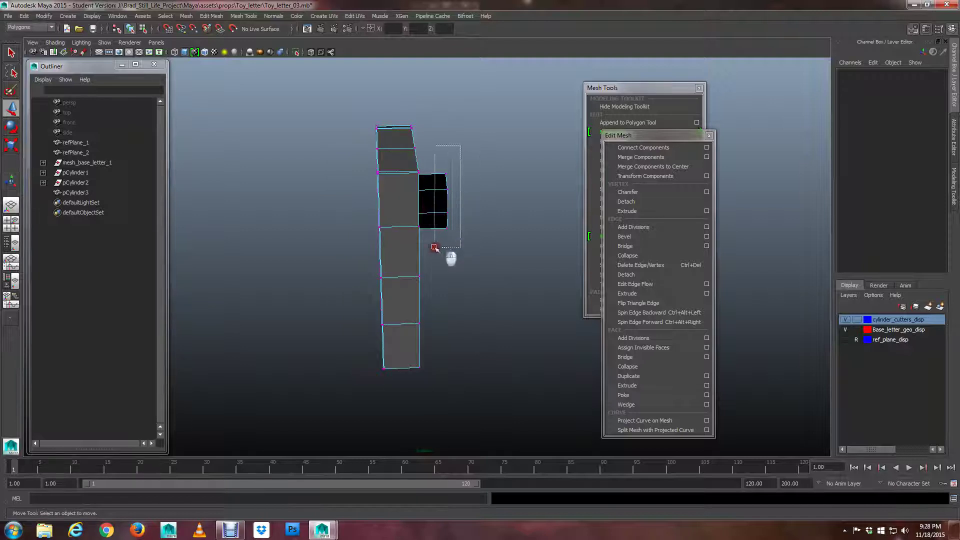
Select the protruding border vertices of the upper hole and examine their offset from the rest of the border.
{"action": "left_click_drag", "start_coordinate": [434, 247], "coordinate": [435, 247]}
{"action": "left_click_drag", "start_coordinate": [434, 248], "coordinate": [450, 267], "text": "alt"}
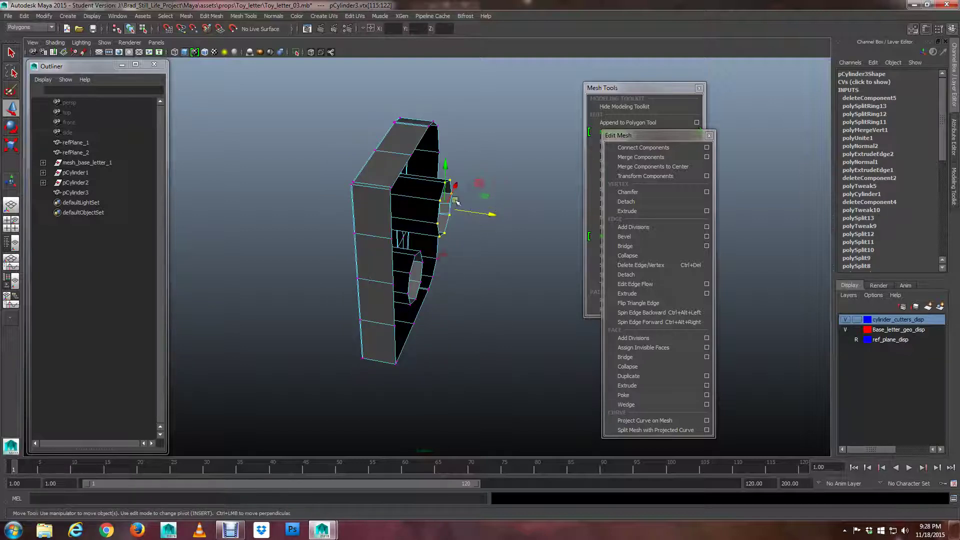
{"action": "left_click_drag", "start_coordinate": [498, 220], "coordinate": [471, 226], "text": "alt"}
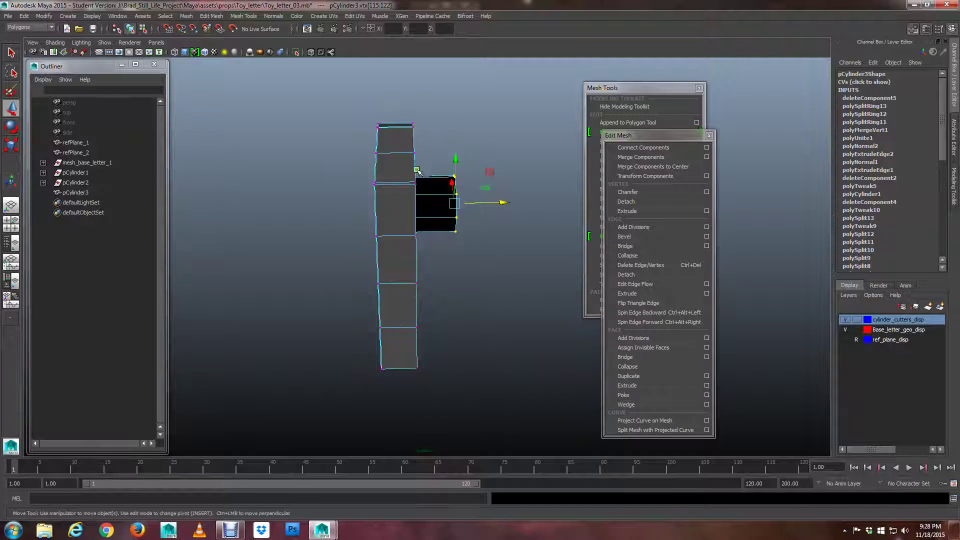
{"action": "left_click_drag", "start_coordinate": [417, 171], "coordinate": [454, 178], "text": "alt"}
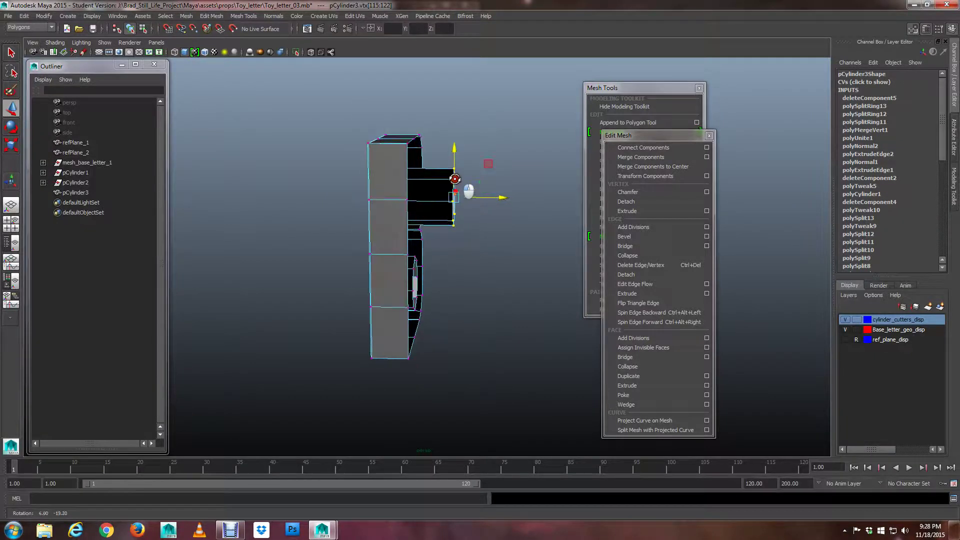
{"action": "left_click_drag", "start_coordinate": [415, 149], "coordinate": [422, 164], "text": "alt"}
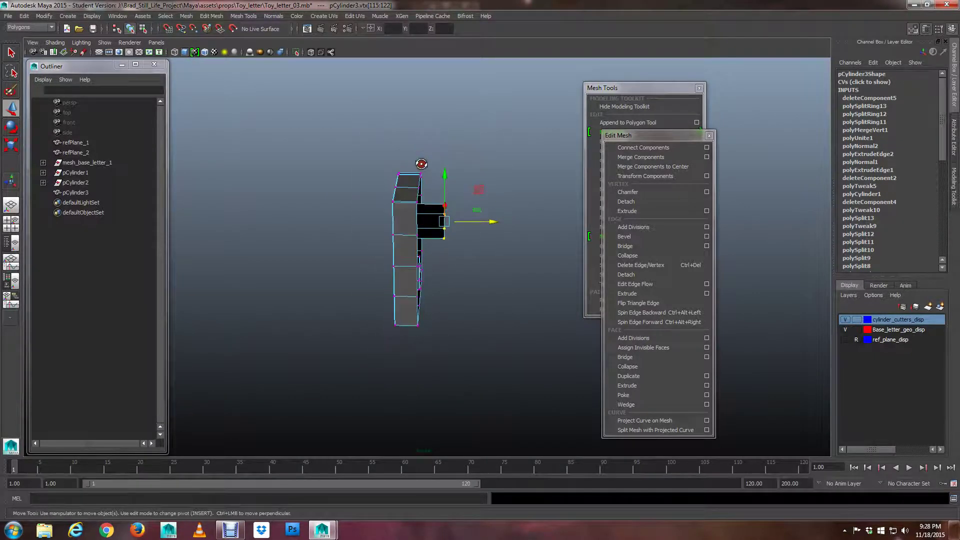
{"action": "left_click_drag", "start_coordinate": [438, 199], "coordinate": [414, 203], "text": "alt"}
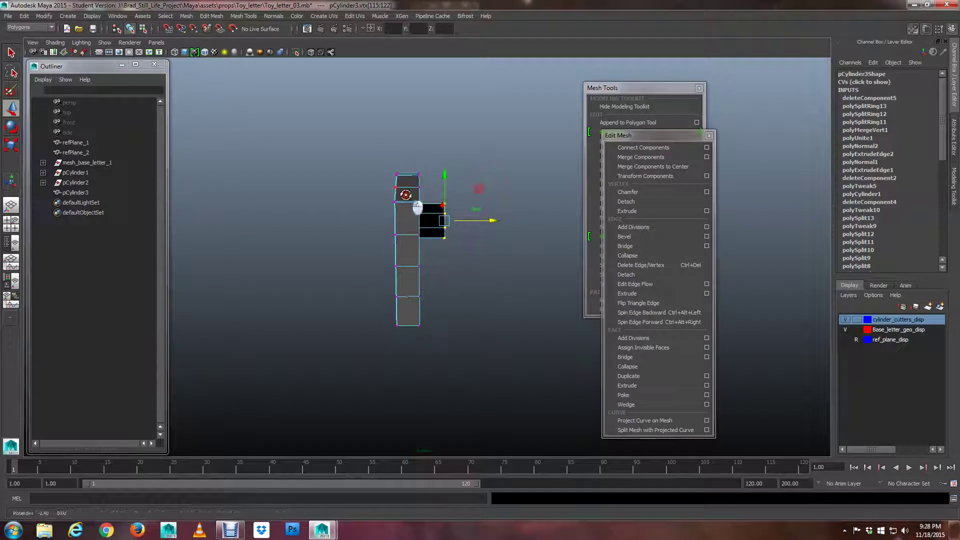
Select all open border vertices, including those of the protruding upper hole, and display the mesh in wireframe.
{"action": "left_click_drag", "start_coordinate": [443, 134], "coordinate": [434, 242]}
{"action": "scroll", "coordinate": [424, 322], "scroll_direction": "up", "scroll_amount": 5}
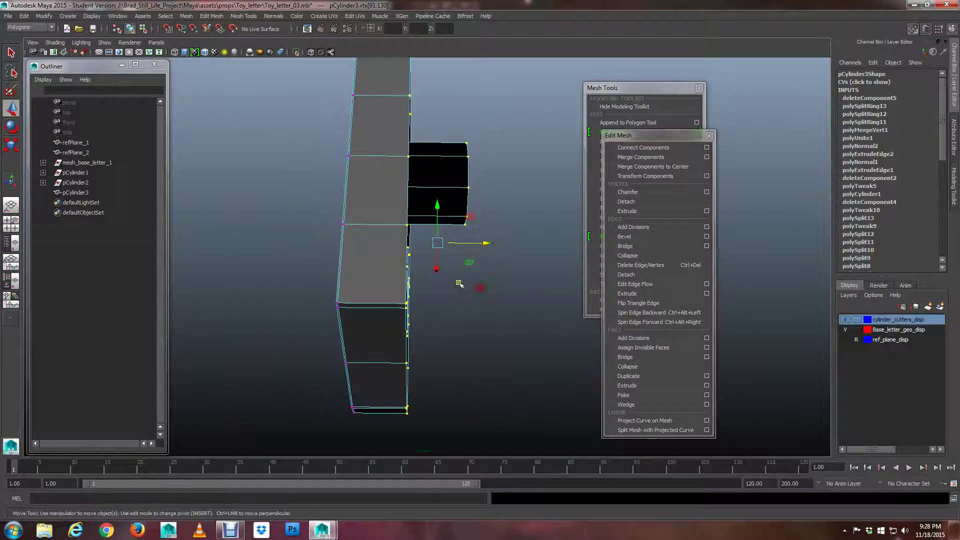
{"action": "scroll", "coordinate": [435, 242], "scroll_direction": "down", "scroll_amount": 3}
{"action": "key", "text": "4"}
{"action": "left_click_drag", "start_coordinate": [380, 218], "coordinate": [376, 231], "text": "alt"}
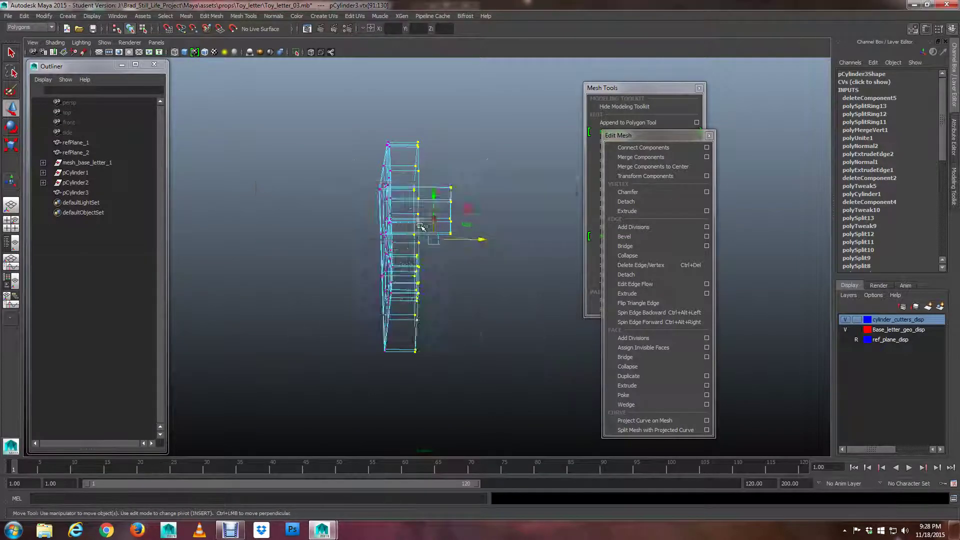
In the top view, align all selected border vertices to the grid center by entering an absolute Z coordinate of 0.
{"action": "key", "text": "space"}
{"action": "key", "text": "space"}
{"action": "middle_click_drag", "start_coordinate": [285, 185], "coordinate": [274, 147], "text": "alt"}
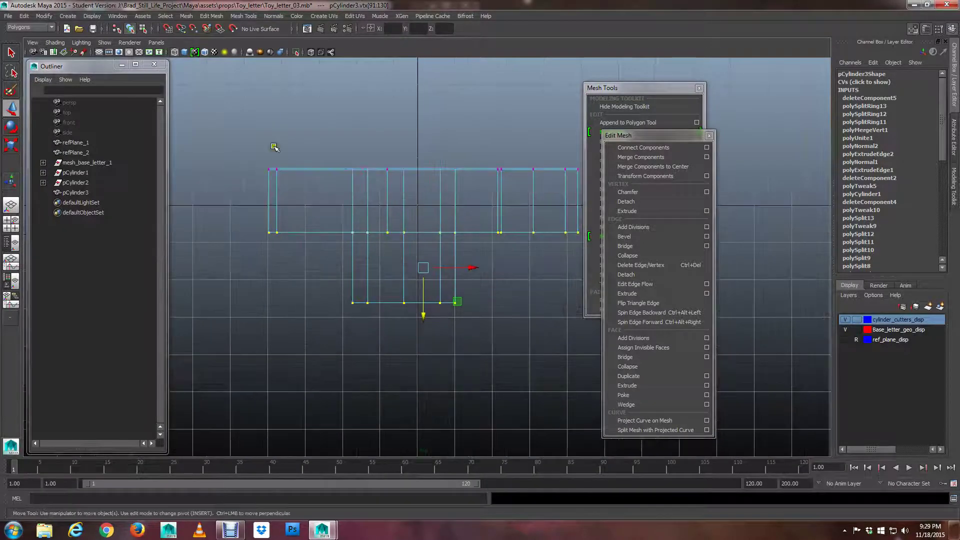
{"action": "right_click_drag", "start_coordinate": [419, 275], "coordinate": [420, 276], "text": "alt"}
{"action": "middle_click_drag", "start_coordinate": [420, 276], "coordinate": [393, 256], "text": "alt"}
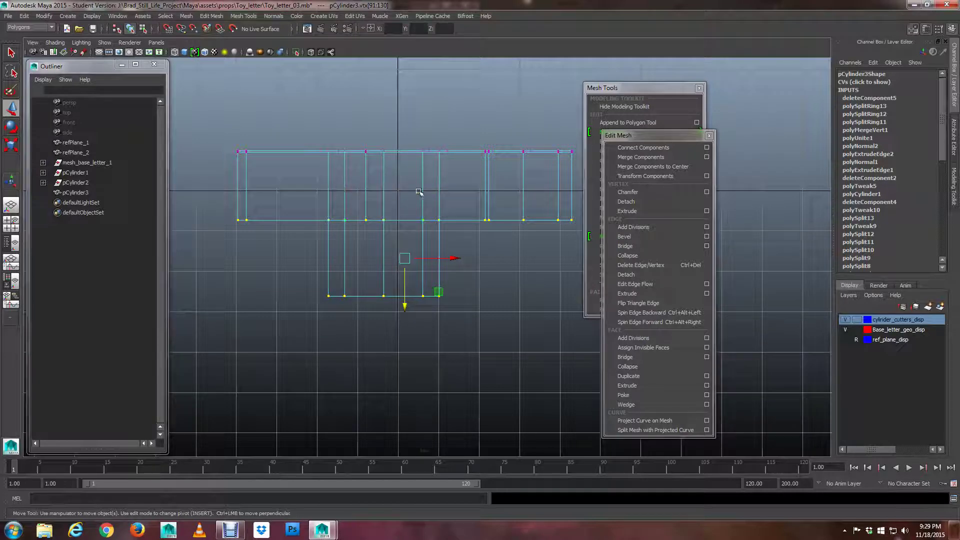
{"action": "left_click", "coordinate": [362, 29]}
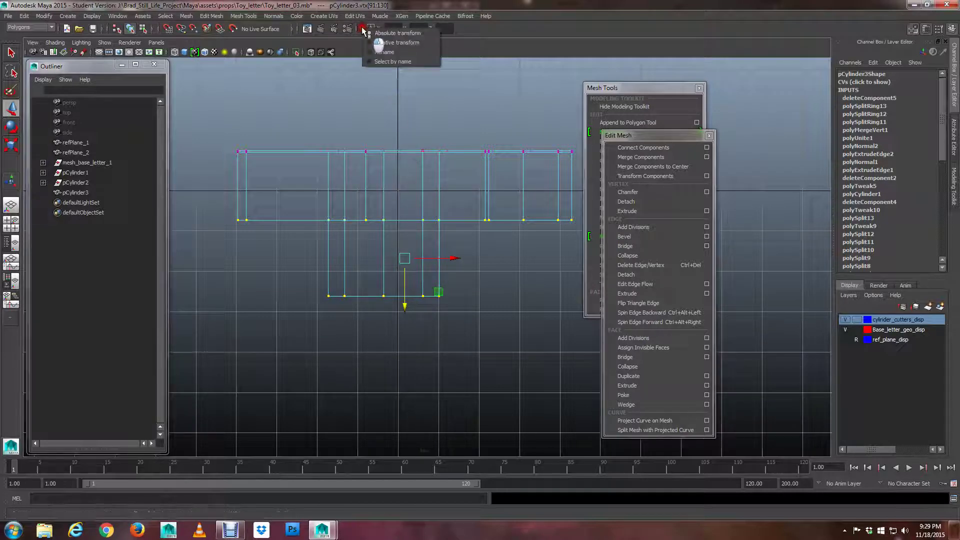
{"action": "left_click", "coordinate": [388, 33]}
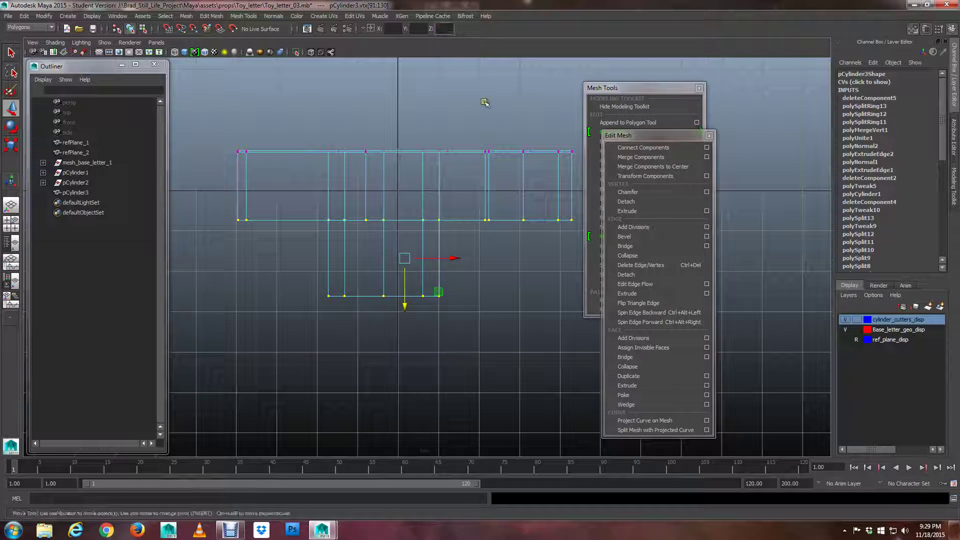
{"action": "type", "text": "0"}
{"action": "key", "text": "Return"}
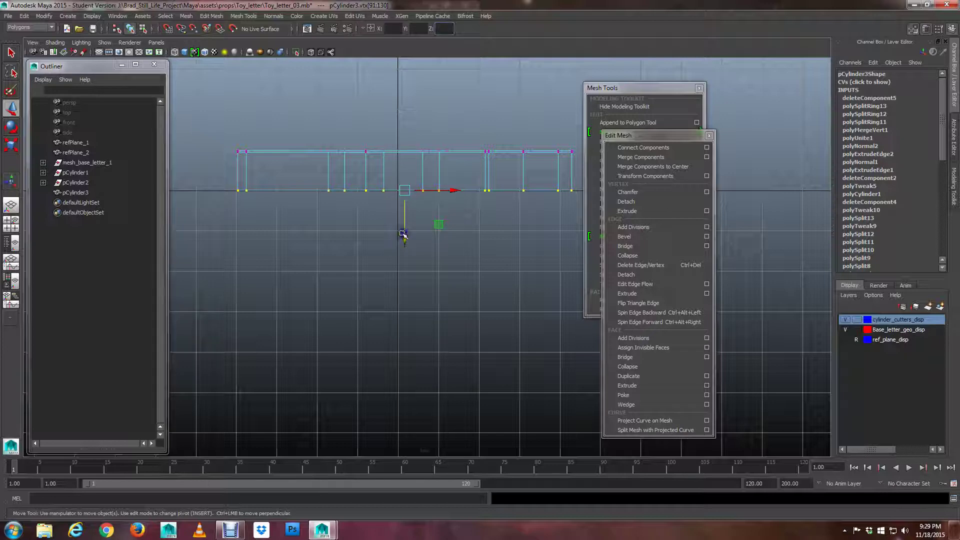
Return to the perspective view, leave vertex mode for object mode, and turn shaded display on.
{"action": "key", "text": "space"}
{"action": "key", "text": "space"}
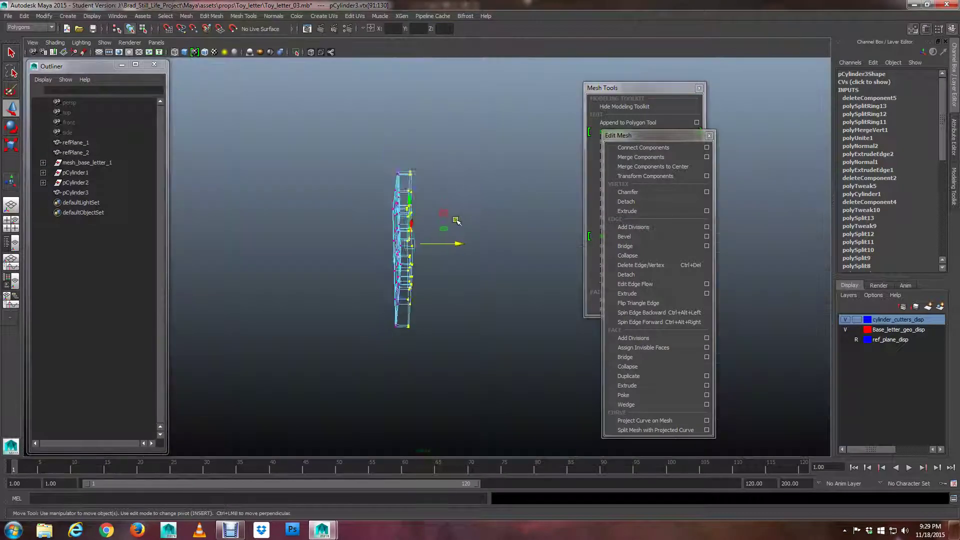
{"action": "left_click_drag", "start_coordinate": [452, 216], "coordinate": [439, 240], "text": "alt"}
{"action": "key", "text": "q"}
{"action": "scroll", "coordinate": [402, 248], "scroll_direction": "up", "scroll_amount": 5}
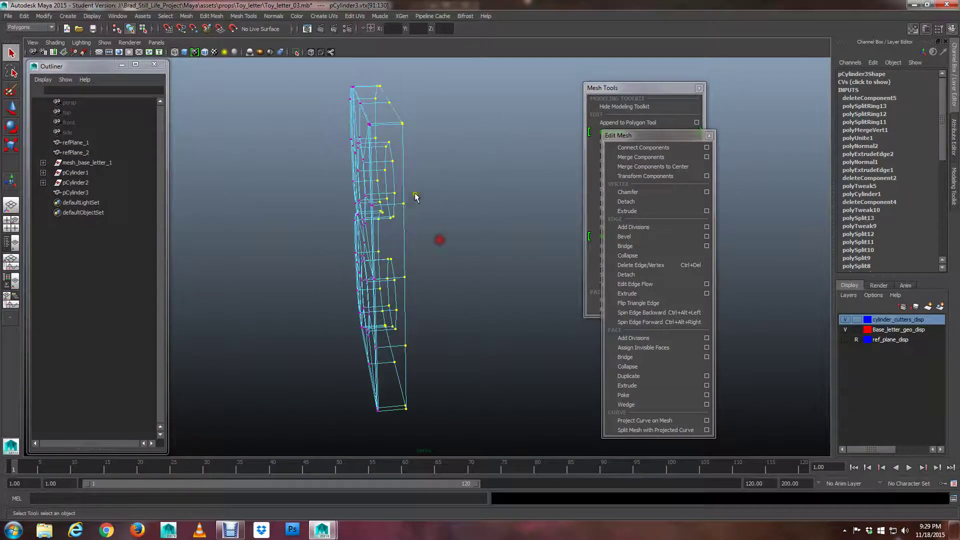
{"action": "mouse_move", "coordinate": [365, 122]}
{"action": "left_mouse_down", "text": "alt"}
{"action": "mouse_move", "coordinate": [382, 138]}
{"action": "mouse_move", "coordinate": [374, 129]}
{"action": "left_mouse_up", "text": "alt"}
{"action": "right_click_drag", "start_coordinate": [374, 129], "coordinate": [418, 122]}
{"action": "left_click_drag", "start_coordinate": [408, 113], "coordinate": [403, 131], "text": "alt"}
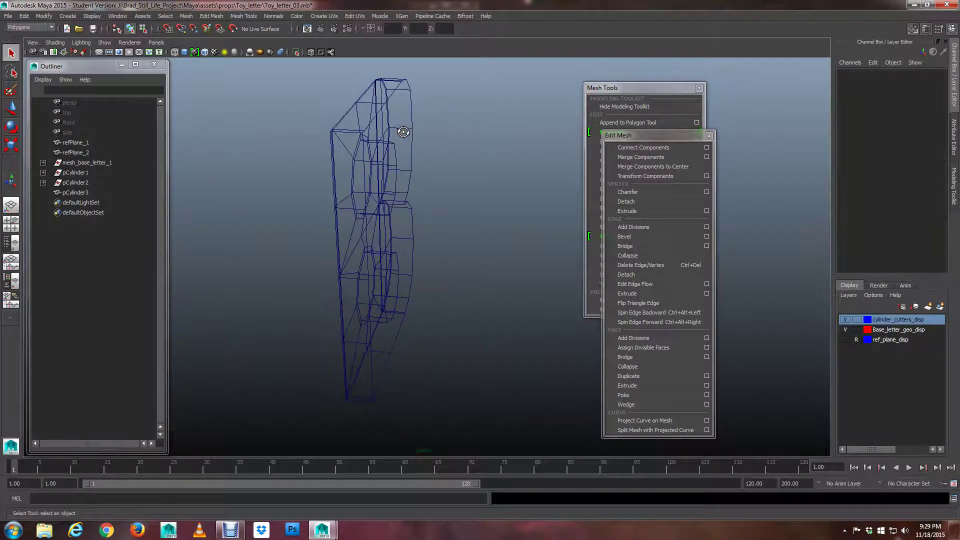
{"action": "key", "text": "5"}
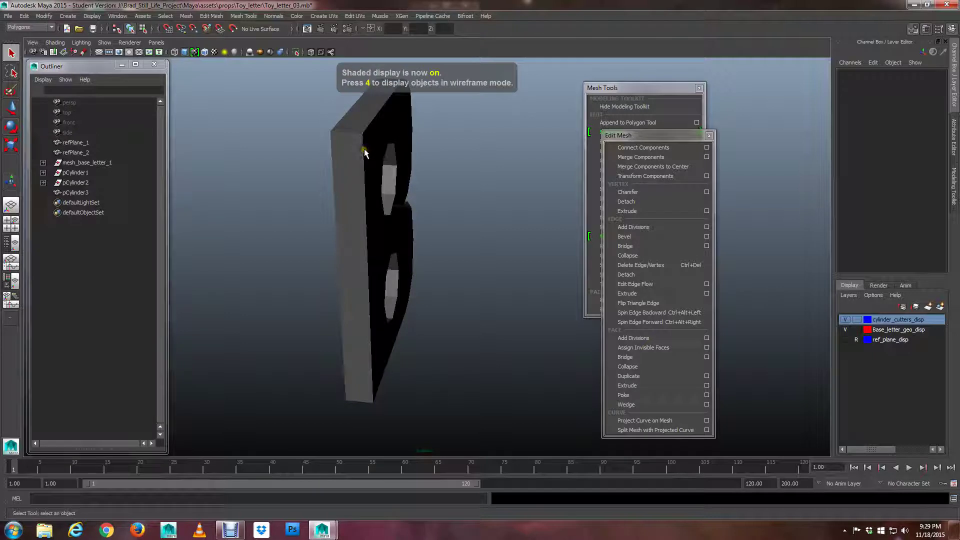
Select the half-letter mesh as a whole object and inspect its aligned open side.
{"action": "mouse_move", "coordinate": [471, 172]}
{"action": "left_mouse_down", "text": "alt"}
{"action": "mouse_move", "coordinate": [456, 178]}
{"action": "mouse_move", "coordinate": [530, 176]}
{"action": "mouse_move", "coordinate": [517, 172]}
{"action": "left_mouse_up", "text": "alt"}
{"action": "left_click", "coordinate": [454, 203]}
{"action": "left_click_drag", "start_coordinate": [478, 205], "coordinate": [419, 186], "text": "alt"}
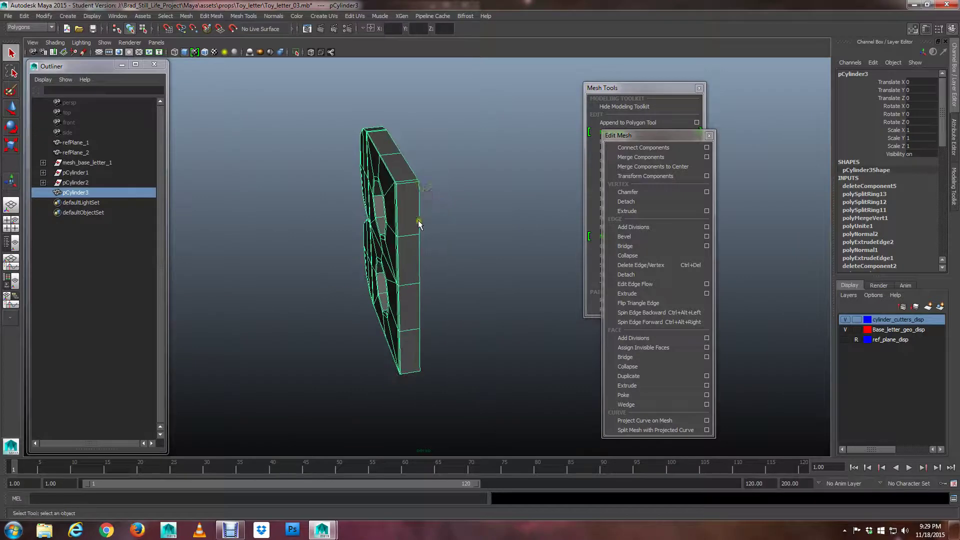
{"action": "left_click_drag", "start_coordinate": [419, 224], "coordinate": [424, 277], "text": "alt"}
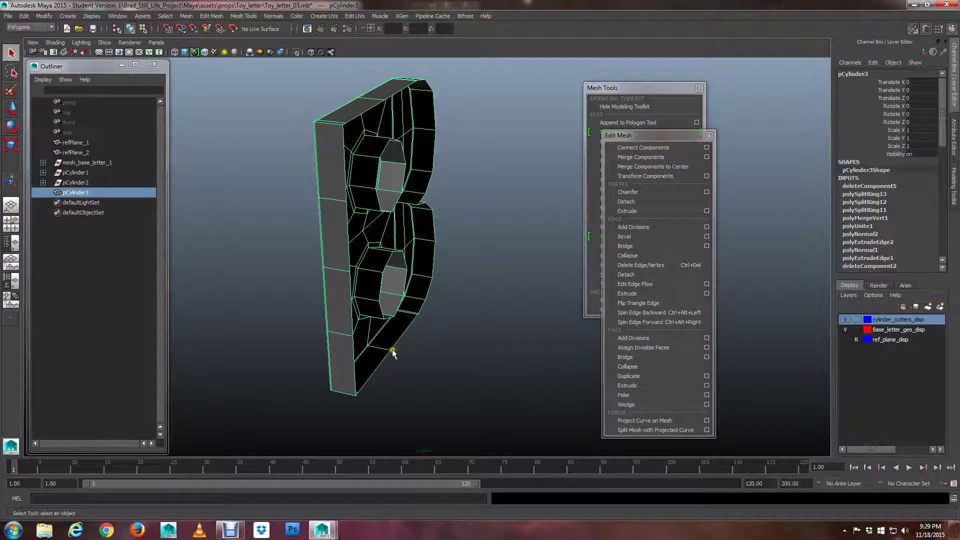
Try relocating the half-letter's pivot point freely in the empty space near the letter's lower end.
{"action": "key", "text": "w"}
{"action": "left_click_drag", "start_coordinate": [392, 352], "coordinate": [403, 222], "text": "alt"}
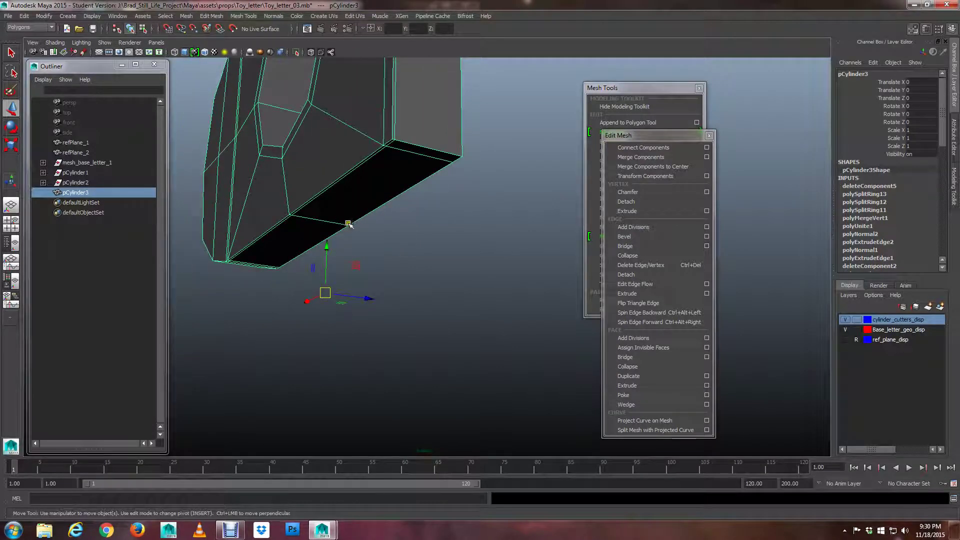
{"action": "left_click_drag", "start_coordinate": [369, 247], "coordinate": [304, 222], "text": "alt"}
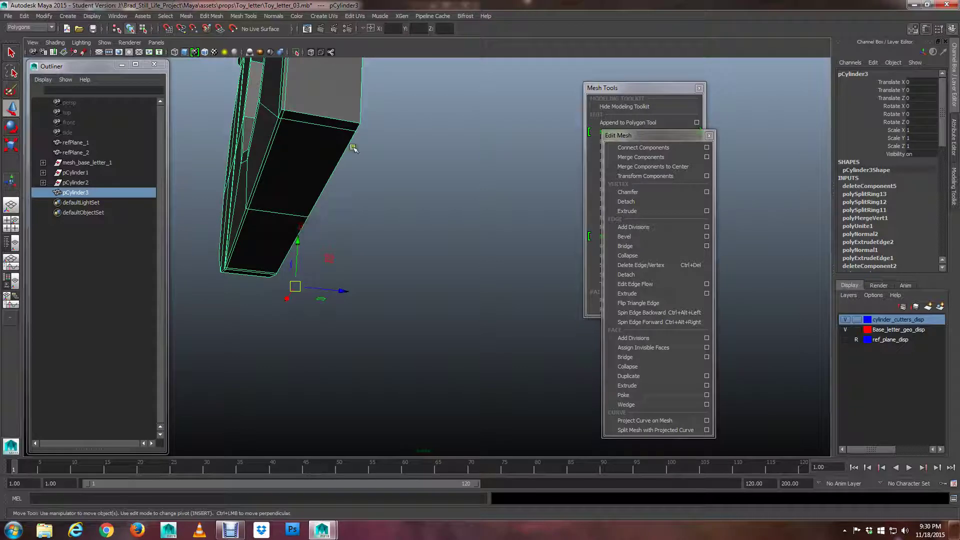
{"action": "left_click_drag", "start_coordinate": [277, 275], "coordinate": [290, 273], "text": "alt"}
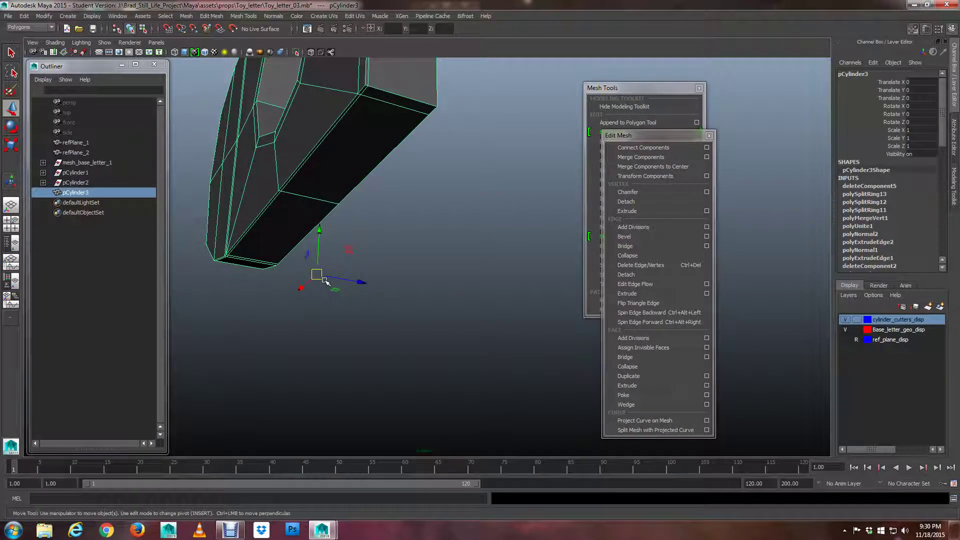
{"action": "key", "text": "Insert"}
{"action": "left_click_drag", "start_coordinate": [316, 275], "coordinate": [424, 290]}
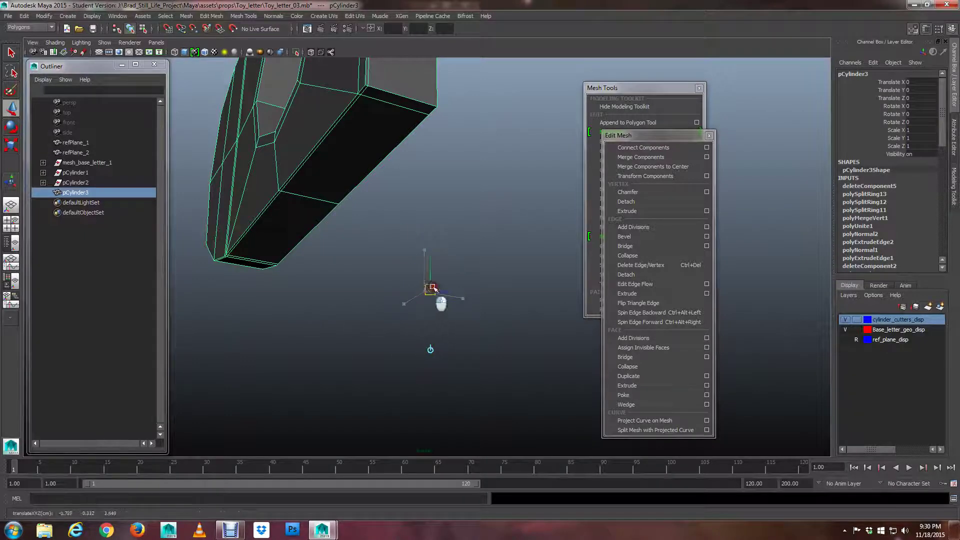
{"action": "left_click_drag", "start_coordinate": [508, 231], "coordinate": [456, 270], "text": "alt"}
{"action": "scroll", "coordinate": [457, 265], "scroll_direction": "up", "scroll_amount": 5}
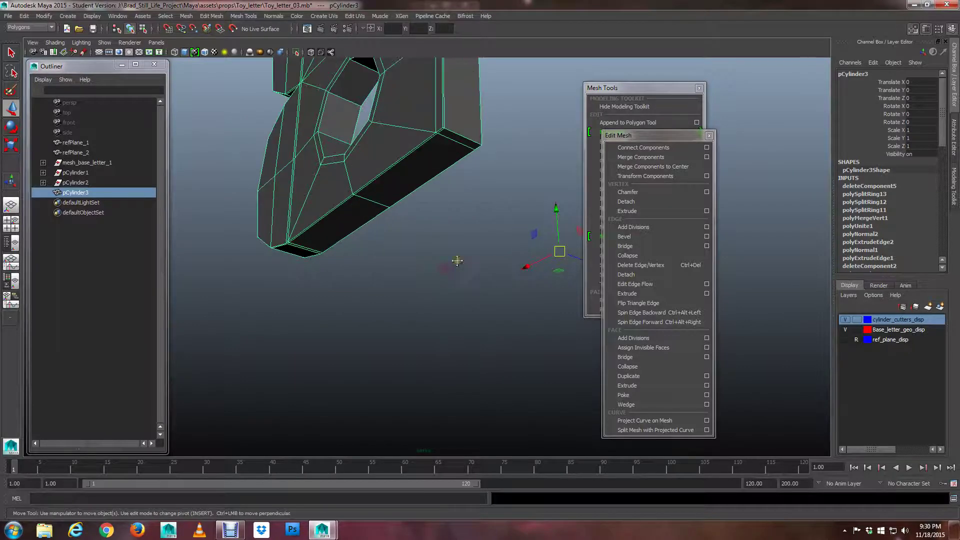
{"action": "key", "text": "Insert"}
{"action": "key", "text": "Insert"}
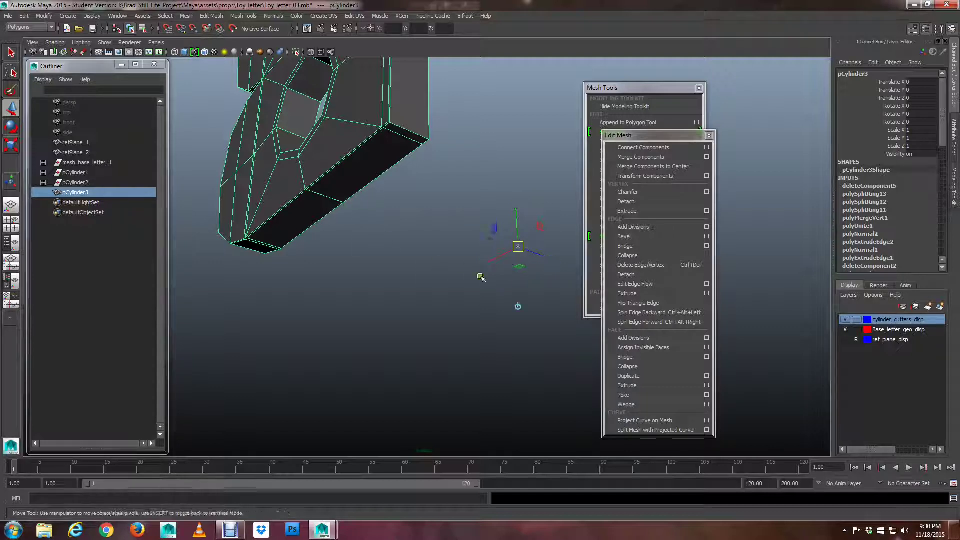
{"action": "left_click_drag", "start_coordinate": [516, 244], "coordinate": [449, 255]}
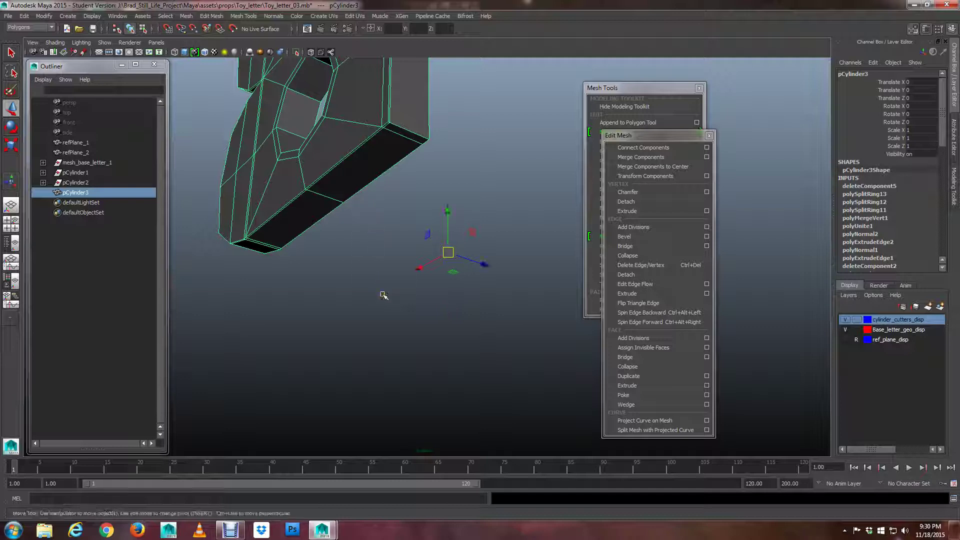
Snap the half-letter's pivot point onto a vertex of the open center border on the letter's lower side.
{"action": "key", "text": "Insert"}
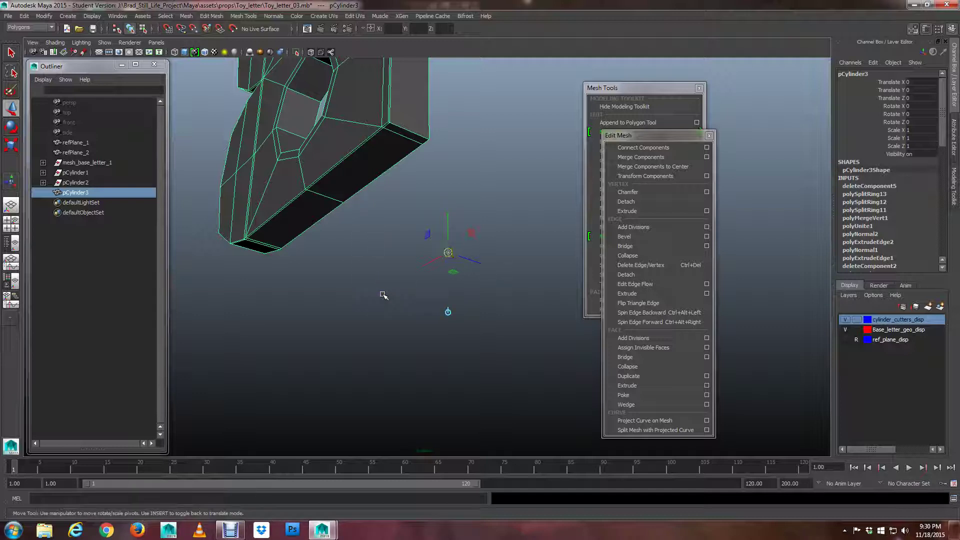
{"action": "middle_click", "coordinate": [346, 206]}
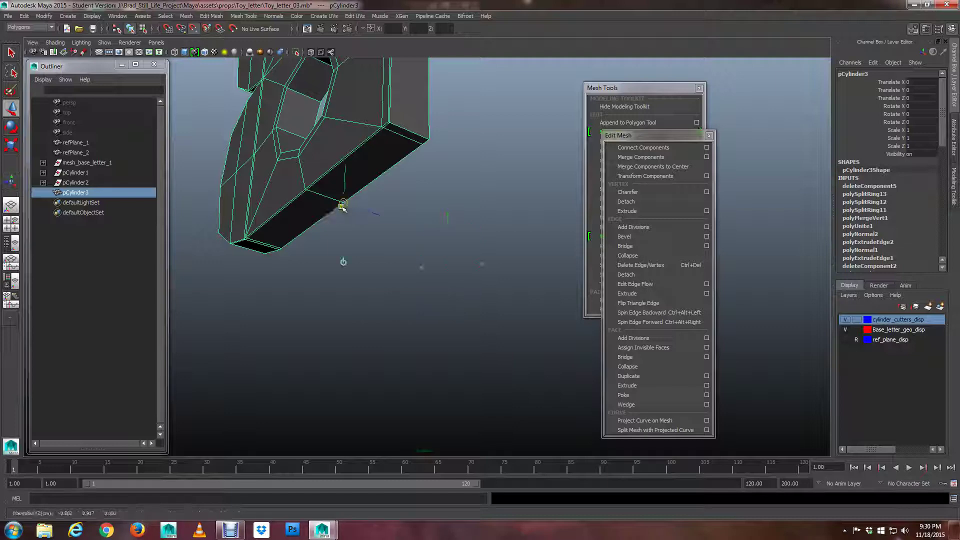
{"action": "key", "text": "Insert"}
{"action": "left_click_drag", "start_coordinate": [356, 275], "coordinate": [386, 301], "text": "alt"}
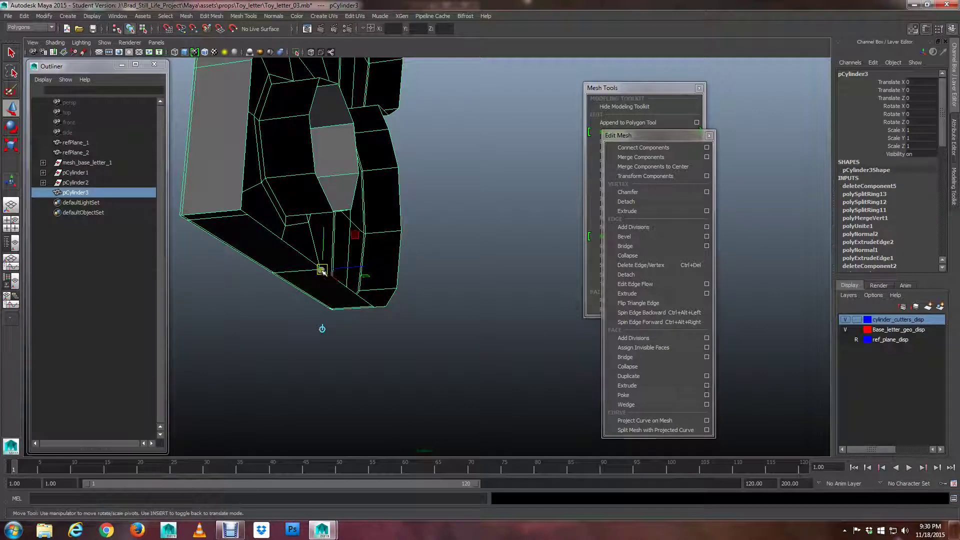
{"action": "left_click_drag", "start_coordinate": [321, 269], "coordinate": [477, 275]}
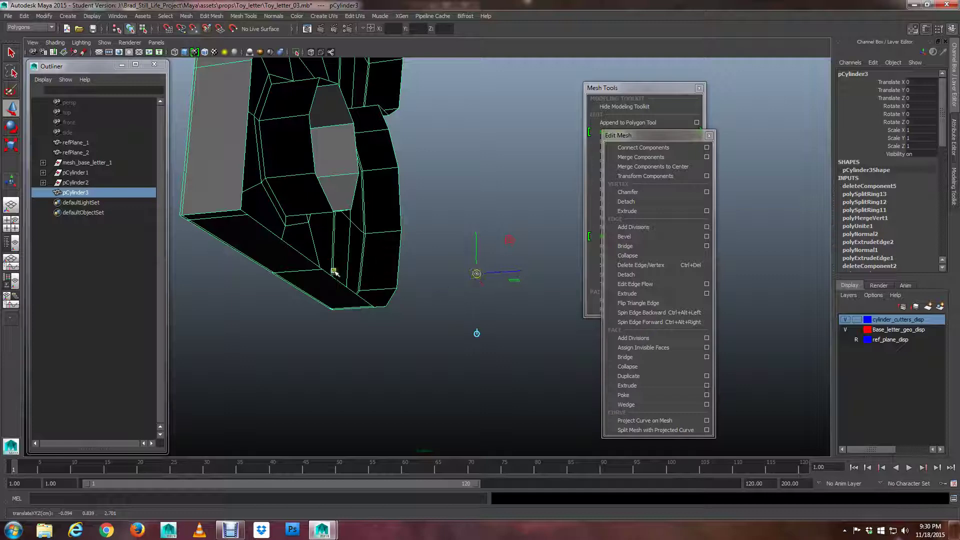
{"action": "middle_click_drag", "start_coordinate": [334, 272], "coordinate": [323, 271]}
{"action": "left_click_drag", "start_coordinate": [318, 274], "coordinate": [370, 270], "text": "alt"}
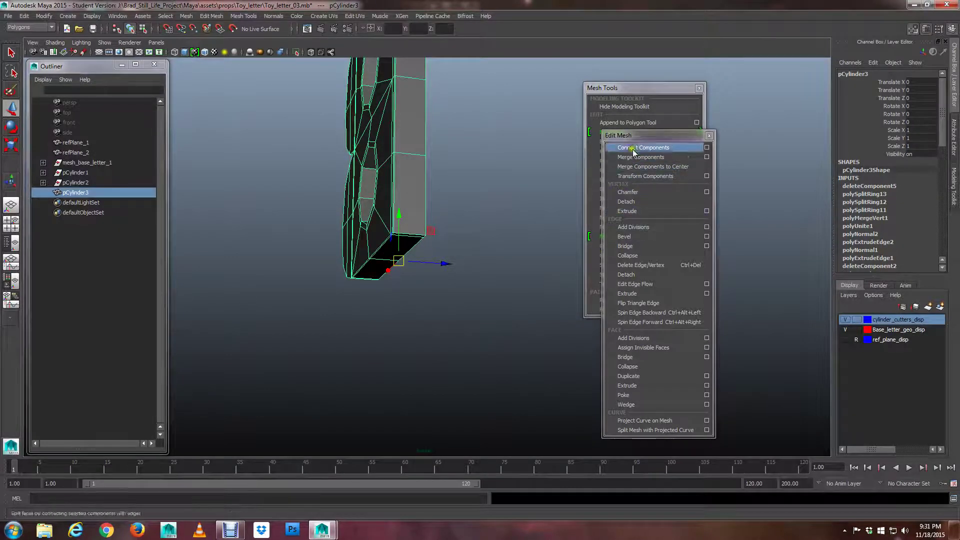
Mirror the half-letter in the +Z direction with Merge with the original turned off.
{"action": "left_click_drag", "start_coordinate": [637, 138], "coordinate": [760, 140]}
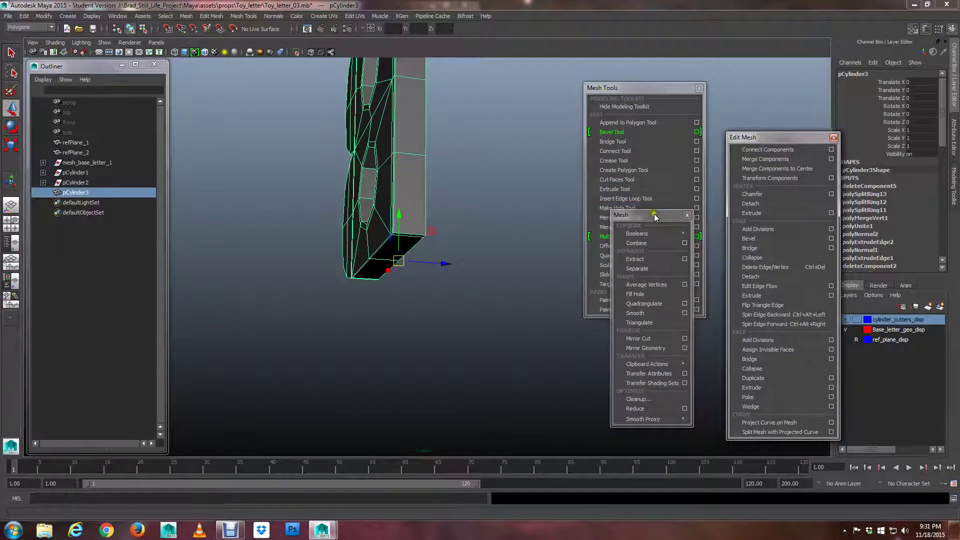
{"action": "left_click_drag", "start_coordinate": [653, 215], "coordinate": [532, 187]}
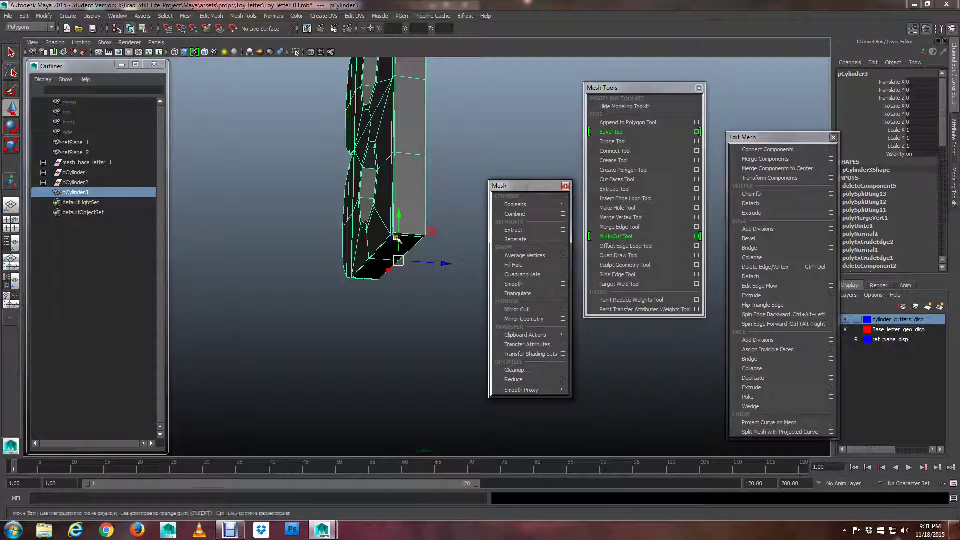
{"action": "left_click_drag", "start_coordinate": [393, 250], "coordinate": [378, 253], "text": "alt"}
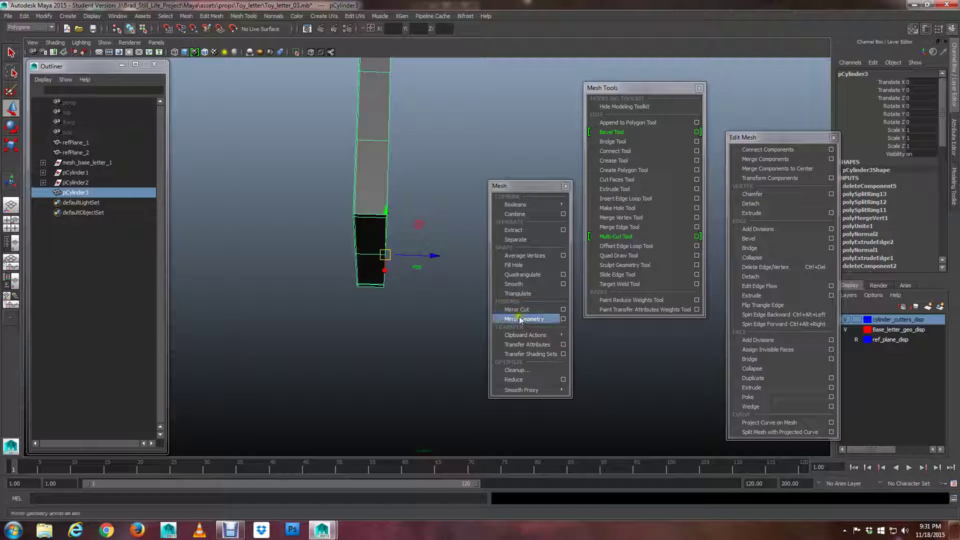
{"action": "left_click", "coordinate": [563, 319]}
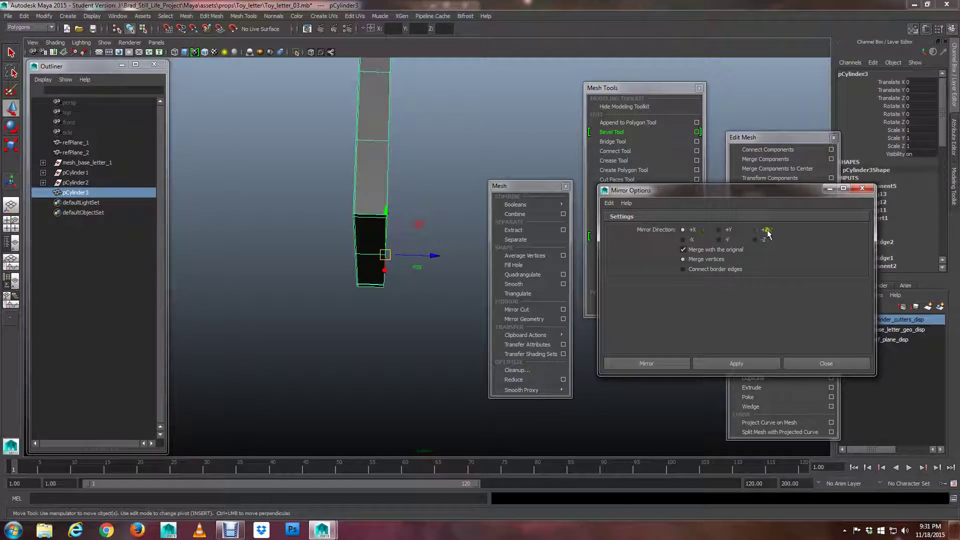
{"action": "left_click", "coordinate": [431, 258]}
{"action": "left_click_drag", "start_coordinate": [441, 257], "coordinate": [388, 256]}
{"action": "left_click", "coordinate": [695, 252]}
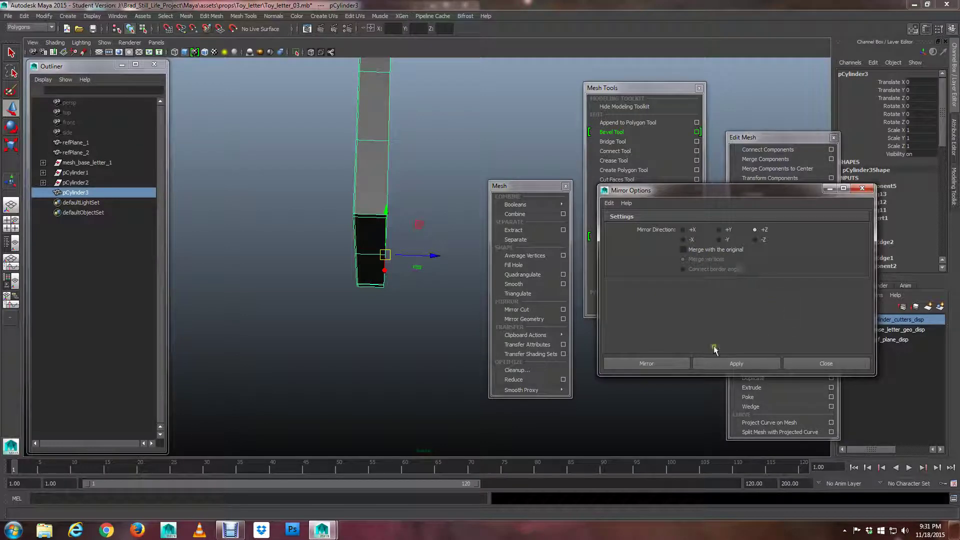
{"action": "left_click", "coordinate": [728, 362]}
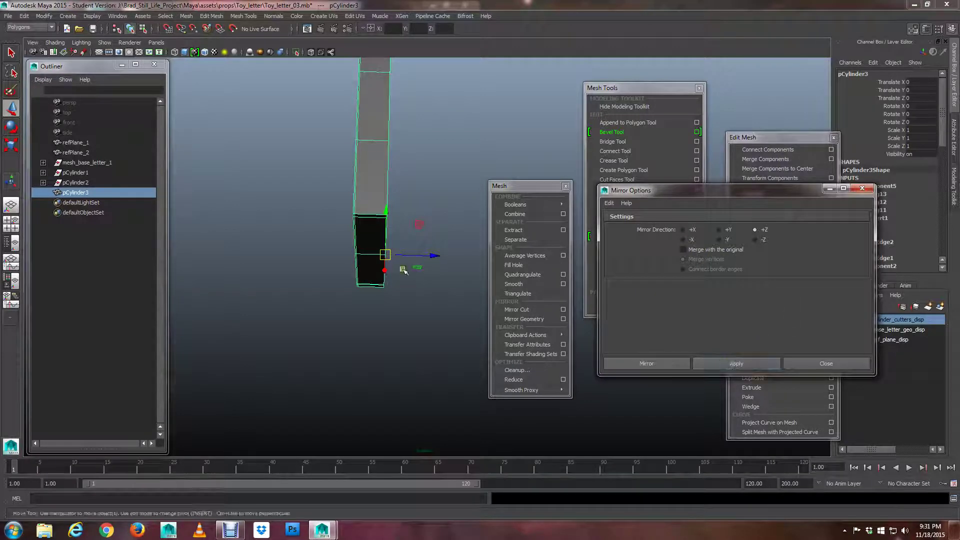
{"action": "left_click_drag", "start_coordinate": [385, 257], "coordinate": [442, 295], "text": "alt"}
{"action": "left_click", "coordinate": [744, 364]}
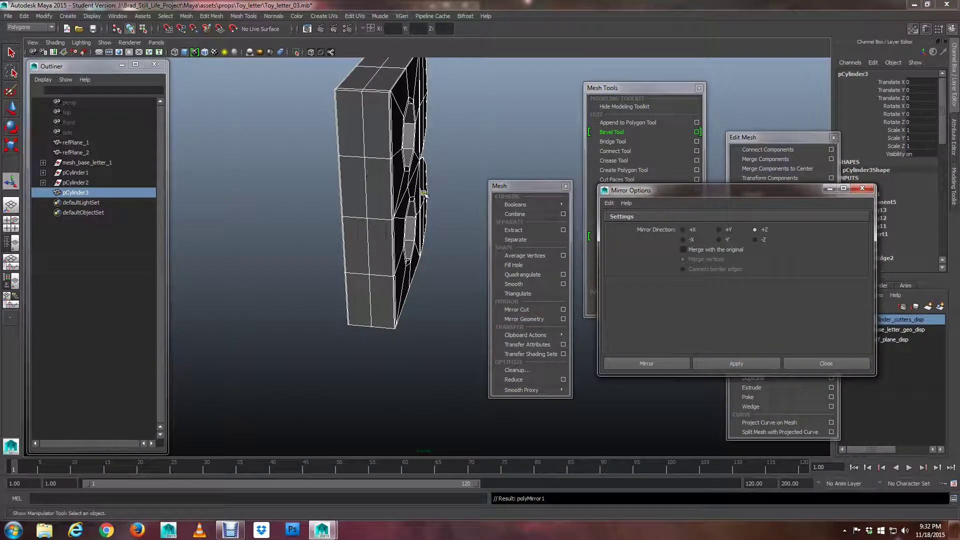
Inspect the mirrored letter's center seam and switch the mesh to vertex mode.
{"action": "left_click_drag", "start_coordinate": [388, 169], "coordinate": [397, 226], "text": "alt"}
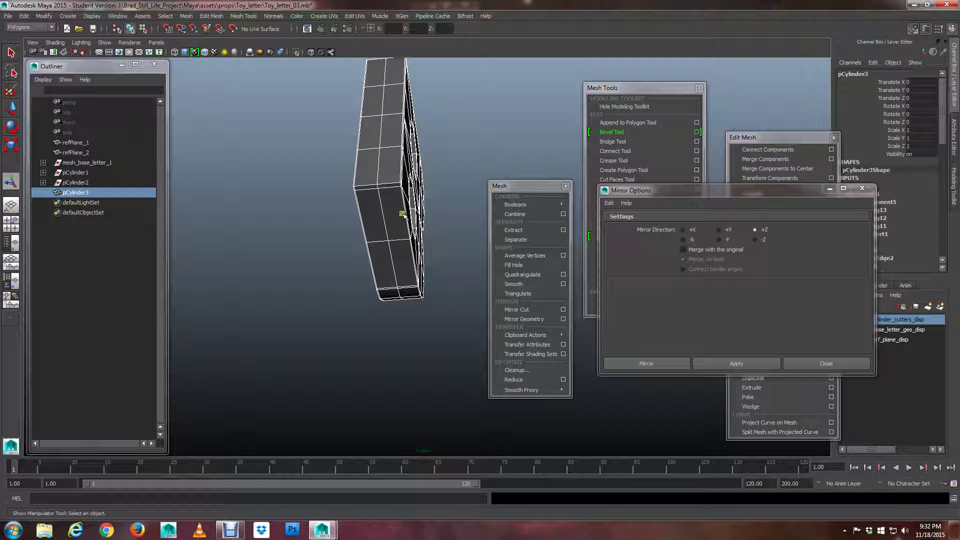
{"action": "left_click_drag", "start_coordinate": [402, 213], "coordinate": [391, 182], "text": "alt"}
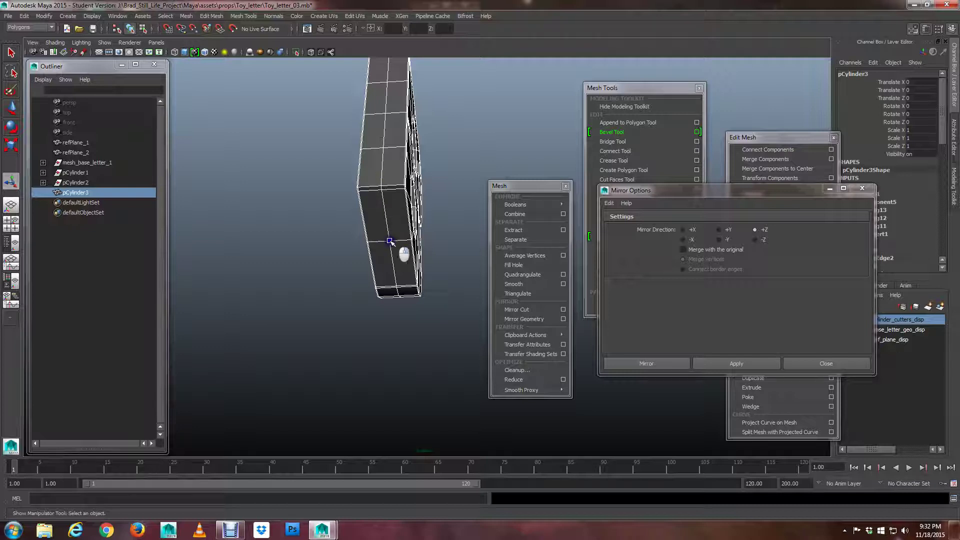
{"action": "right_click_drag", "start_coordinate": [390, 242], "coordinate": [376, 250]}
{"action": "scroll", "coordinate": [377, 250], "scroll_direction": "up", "scroll_amount": 5}
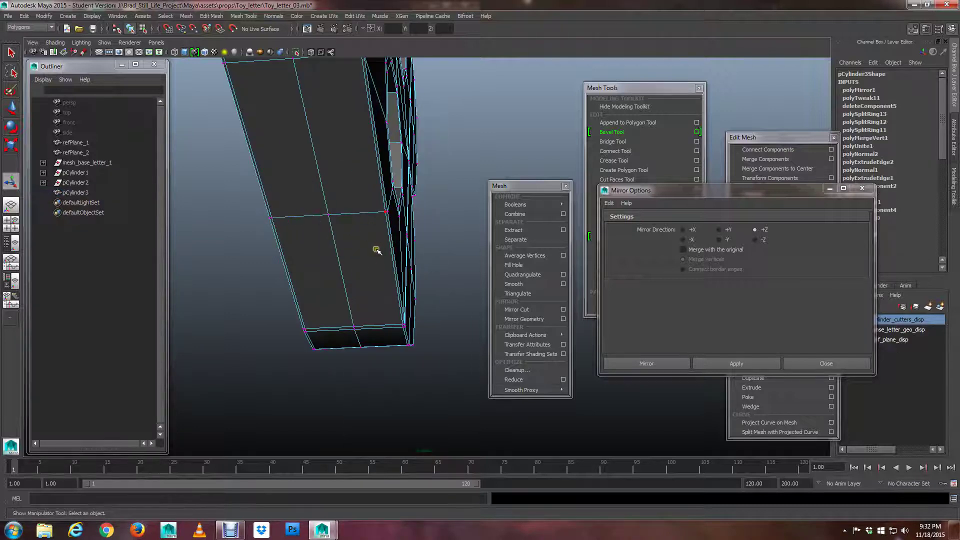
Test whether the center seam is joined by moving one lower seam vertex along Z, and undo the move.
{"action": "left_click", "coordinate": [328, 215]}
{"action": "key", "text": "w"}
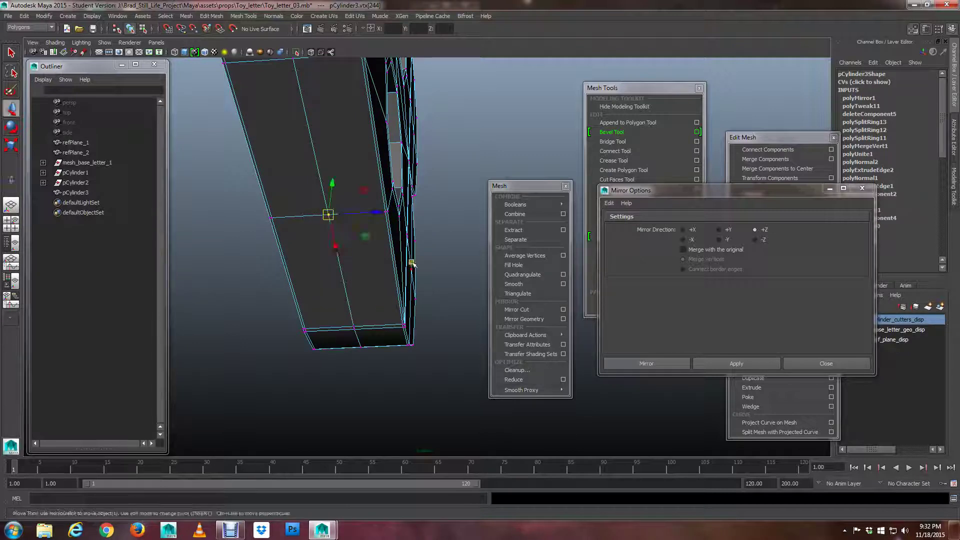
{"action": "left_click_drag", "start_coordinate": [330, 215], "coordinate": [395, 213]}
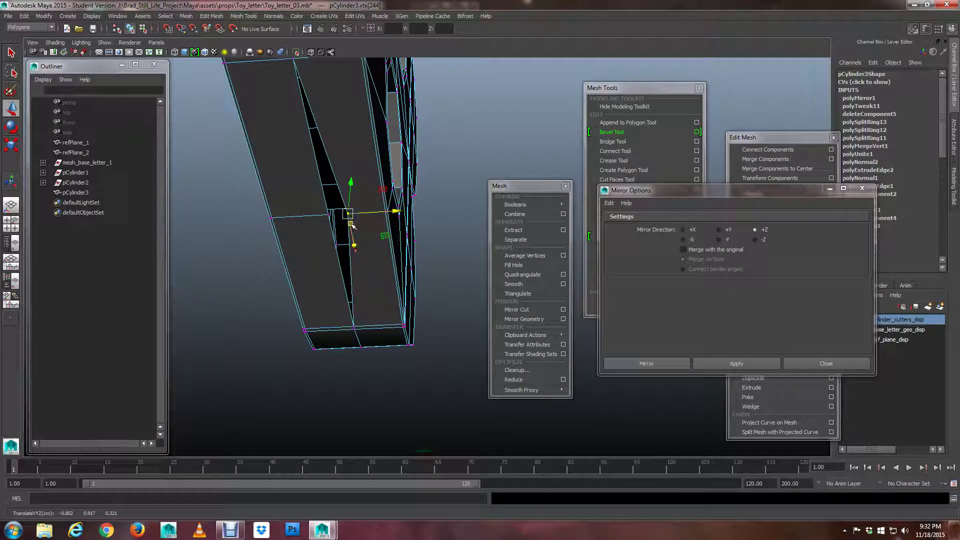
{"action": "key", "text": "ctrl+z"}
Select all vertices of the mirrored letter and merge them with Merge Components.
{"action": "scroll", "coordinate": [350, 224], "scroll_direction": "down", "scroll_amount": 8}
{"action": "left_click_drag", "start_coordinate": [373, 188], "coordinate": [391, 200], "text": "alt"}
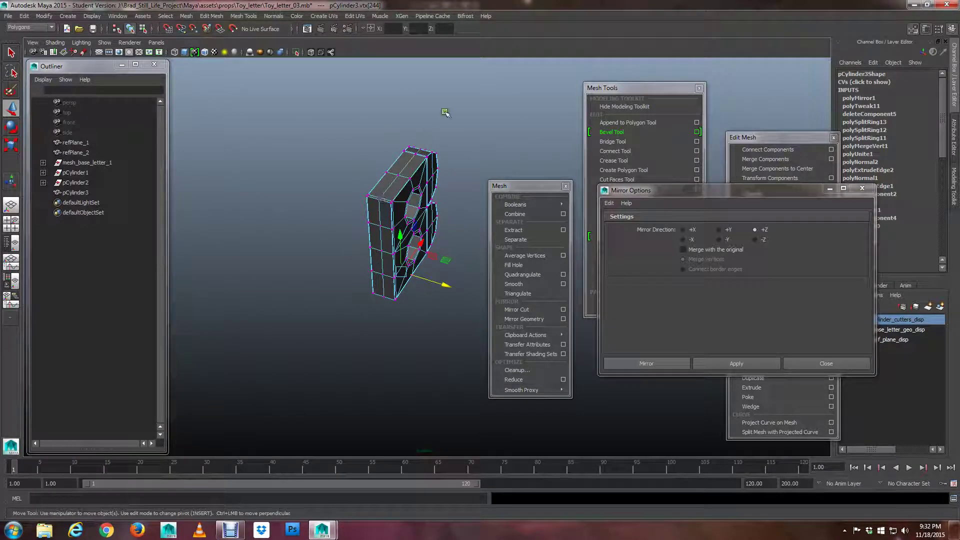
{"action": "left_click_drag", "start_coordinate": [455, 103], "coordinate": [228, 384]}
{"action": "left_click_drag", "start_coordinate": [780, 137], "coordinate": [518, 99]}
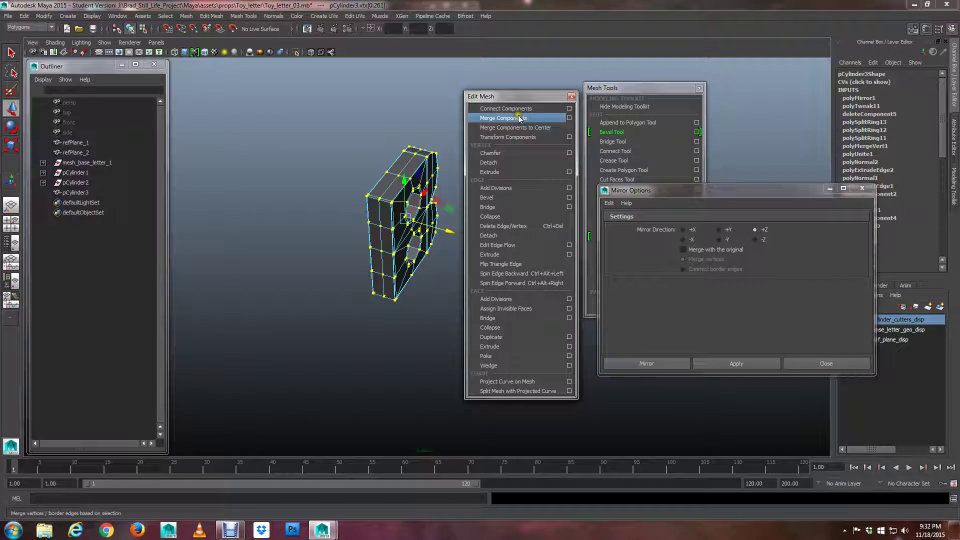
{"action": "left_click", "coordinate": [520, 118]}
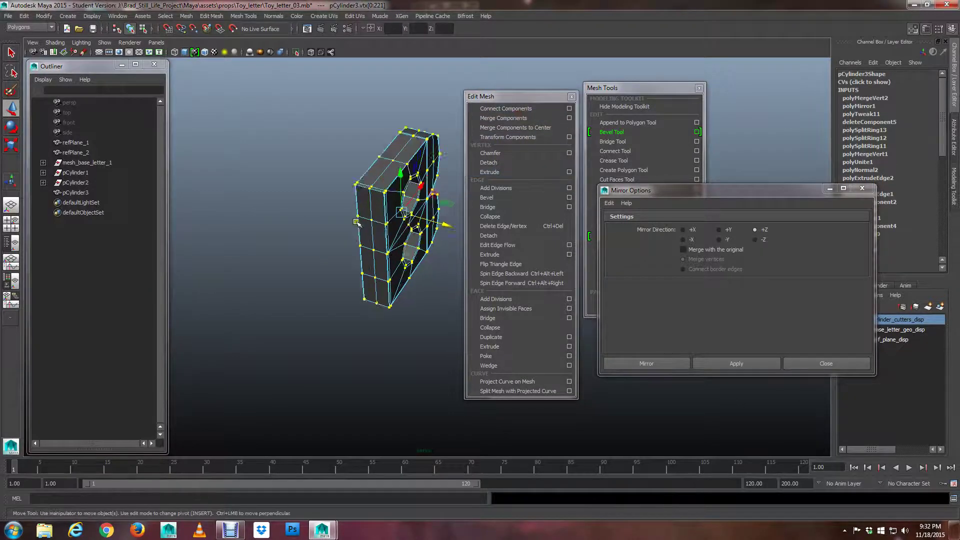
Inspect the merged letter in smooth mesh preview and return to the unsmoothed display at the lower center seam.
{"action": "scroll", "coordinate": [338, 226], "scroll_direction": "up", "scroll_amount": 5}
{"action": "left_click_drag", "start_coordinate": [338, 226], "coordinate": [365, 197], "text": "alt"}
{"action": "scroll", "coordinate": [359, 246], "scroll_direction": "down", "scroll_amount": 3}
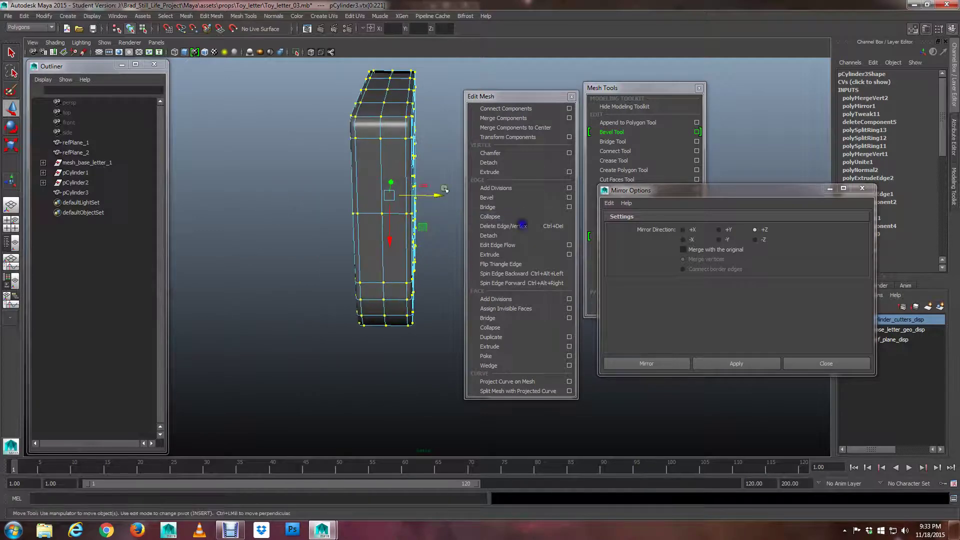
{"action": "scroll", "coordinate": [365, 196], "scroll_direction": "up", "scroll_amount": 3}
{"action": "key", "text": "q"}
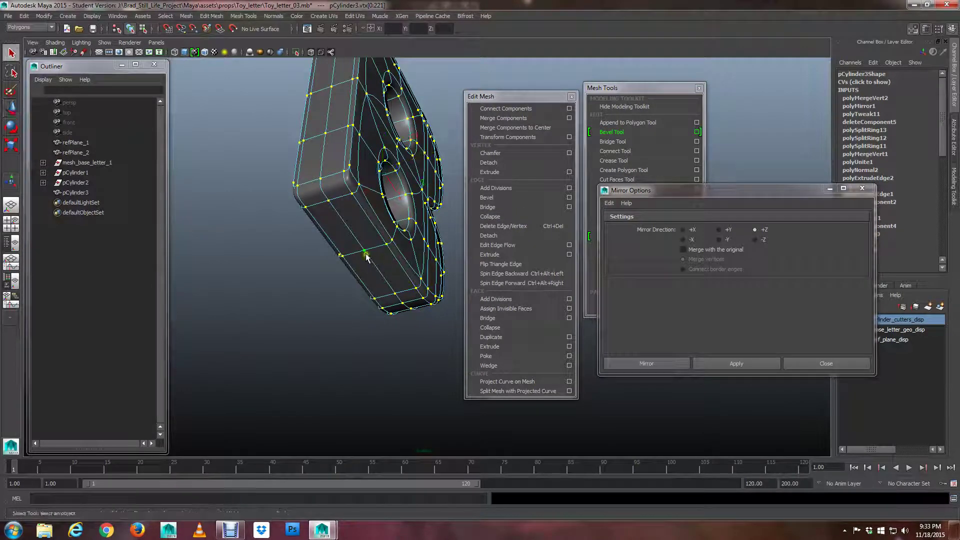
{"action": "left_click", "coordinate": [364, 253]}
{"action": "scroll", "coordinate": [371, 275], "scroll_direction": "up", "scroll_amount": 5}
{"action": "key", "text": "1"}
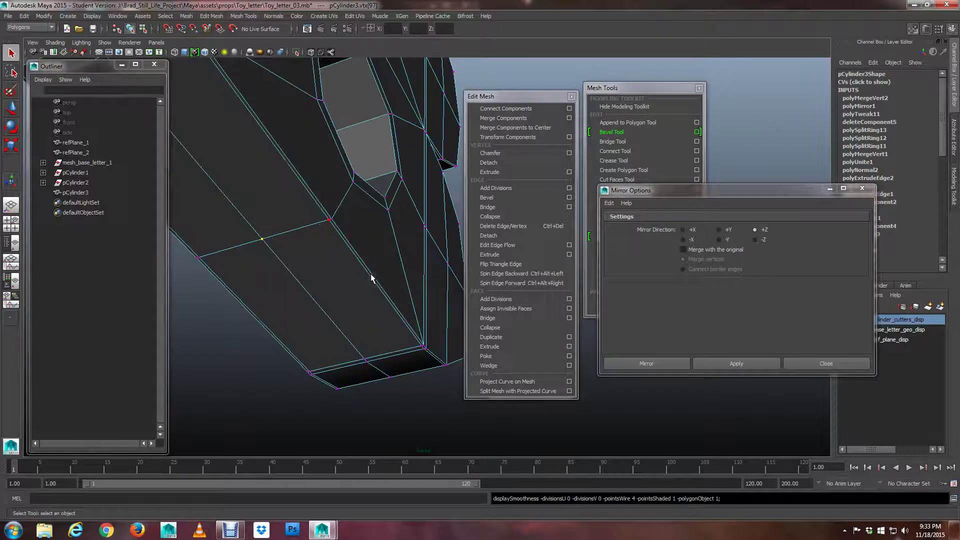
Test-move the merged lower seam vertex along Z and undo it, viewing the whole letter in smooth mesh preview.
{"action": "left_click_drag", "start_coordinate": [272, 231], "coordinate": [306, 242], "text": "alt"}
{"action": "left_click", "coordinate": [404, 404]}
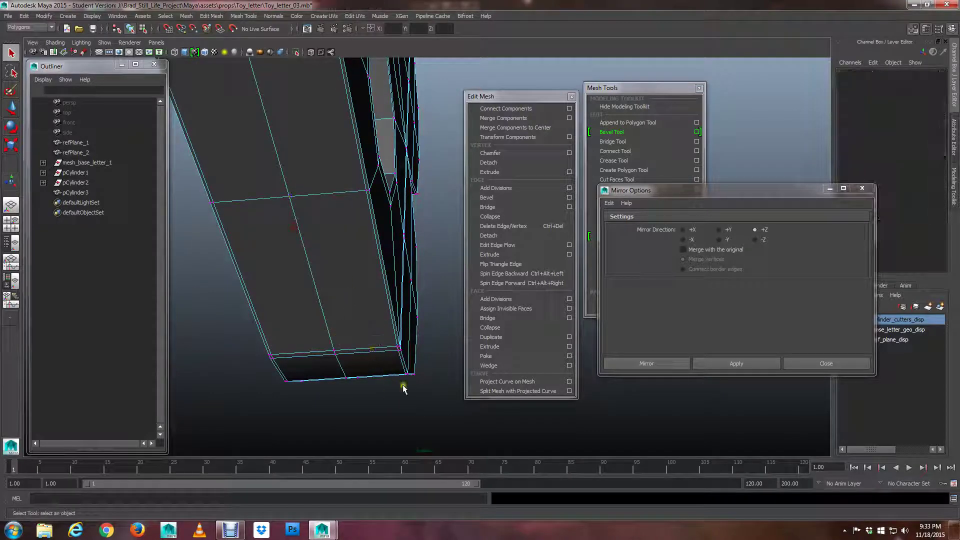
{"action": "left_click", "coordinate": [291, 197]}
{"action": "key", "text": "w"}
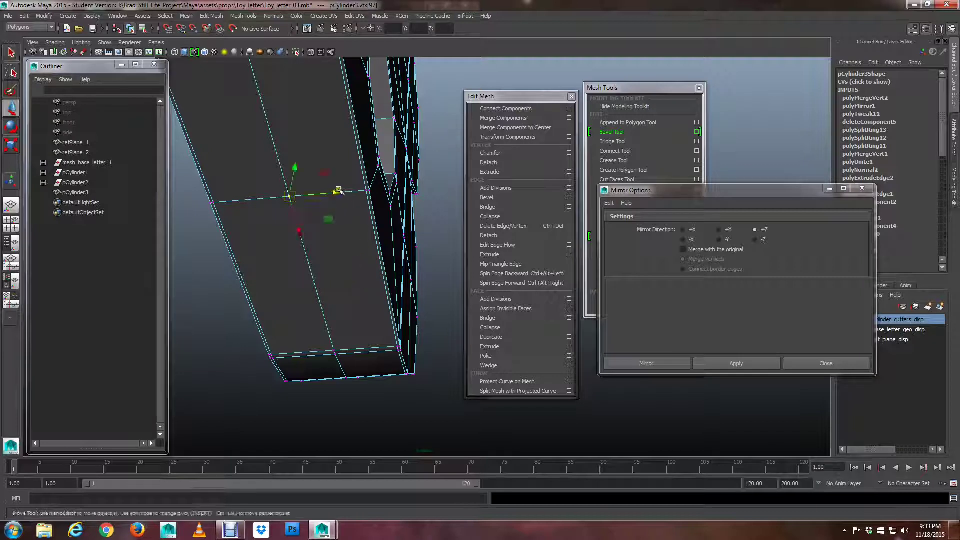
{"action": "left_click_drag", "start_coordinate": [338, 191], "coordinate": [375, 199]}
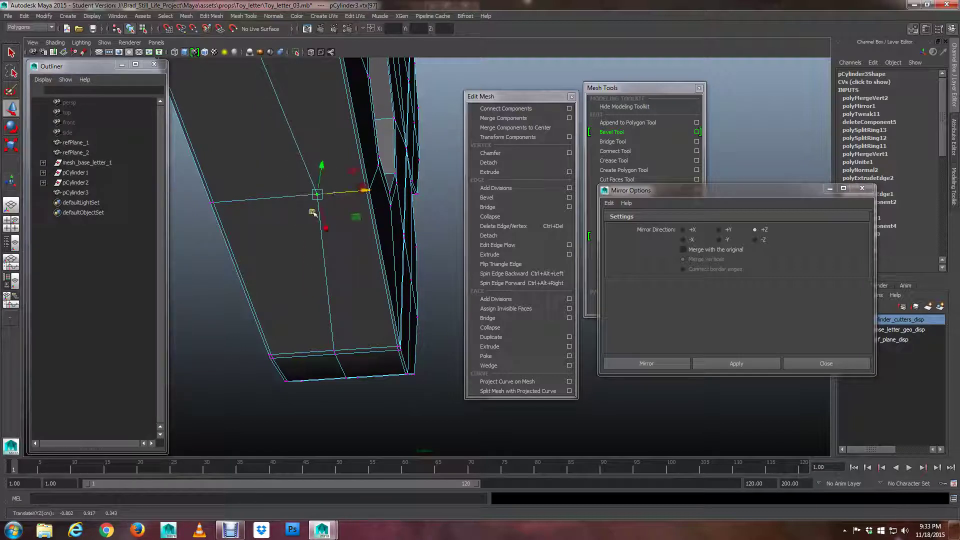
{"action": "key", "text": "ctrl+z"}
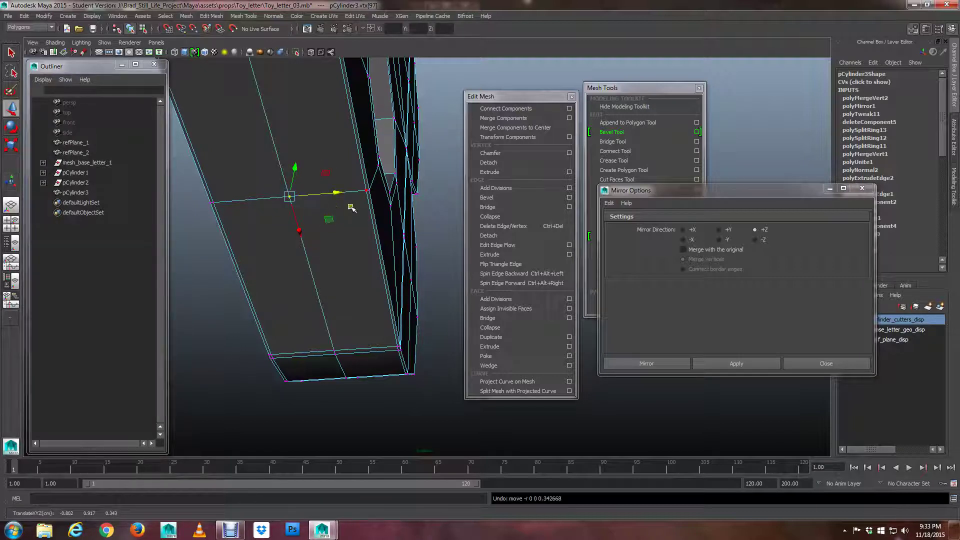
{"action": "left_click_drag", "start_coordinate": [314, 213], "coordinate": [325, 240], "text": "alt"}
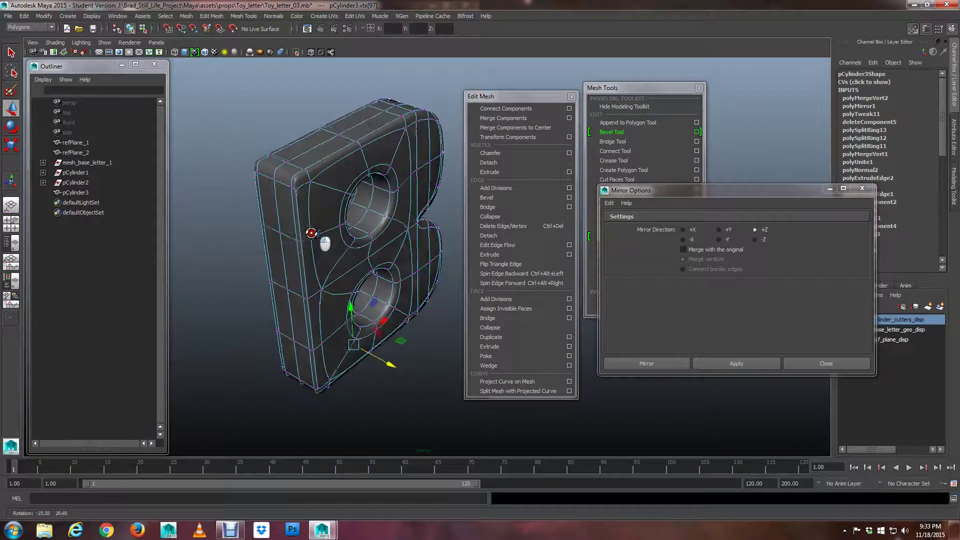
Leave vertex editing on the mirrored letter and select the whole letter in object mode.
{"action": "scroll", "coordinate": [325, 237], "scroll_direction": "up", "scroll_amount": 8}
{"action": "scroll", "coordinate": [324, 235], "scroll_direction": "down", "scroll_amount": 6}
{"action": "mouse_move", "coordinate": [332, 185]}
{"action": "left_mouse_down", "text": "alt"}
{"action": "mouse_move", "coordinate": [364, 199]}
{"action": "mouse_move", "coordinate": [324, 201]}
{"action": "mouse_move", "coordinate": [317, 178]}
{"action": "left_mouse_up", "text": "alt"}
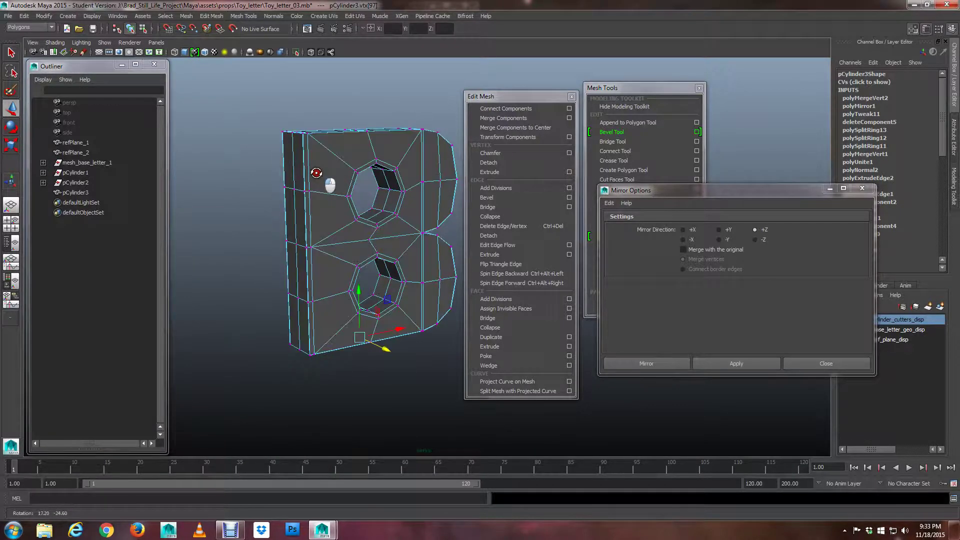
{"action": "right_click", "coordinate": [343, 291]}
{"action": "left_click", "coordinate": [339, 271]}
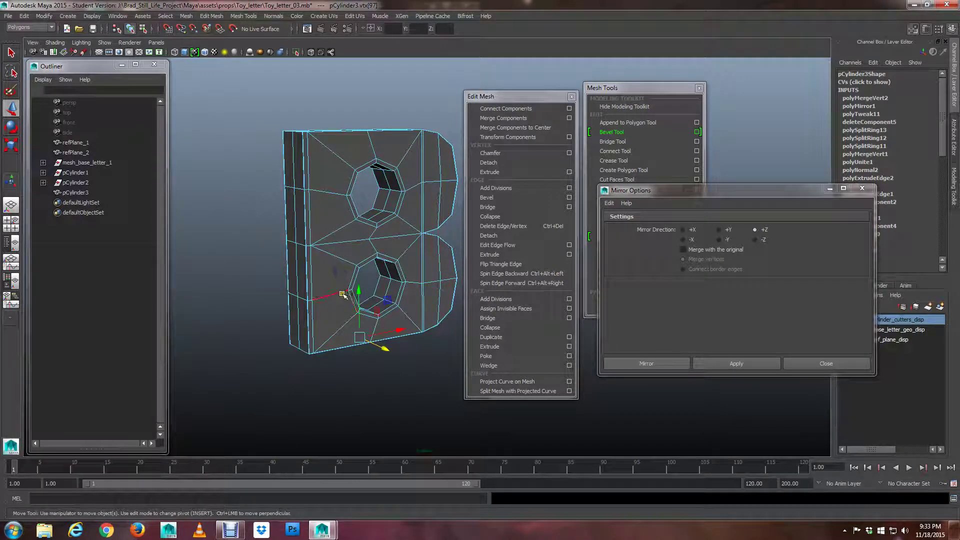
{"action": "right_click", "coordinate": [342, 293]}
{"action": "left_click", "coordinate": [364, 280]}
{"action": "left_click", "coordinate": [359, 280]}
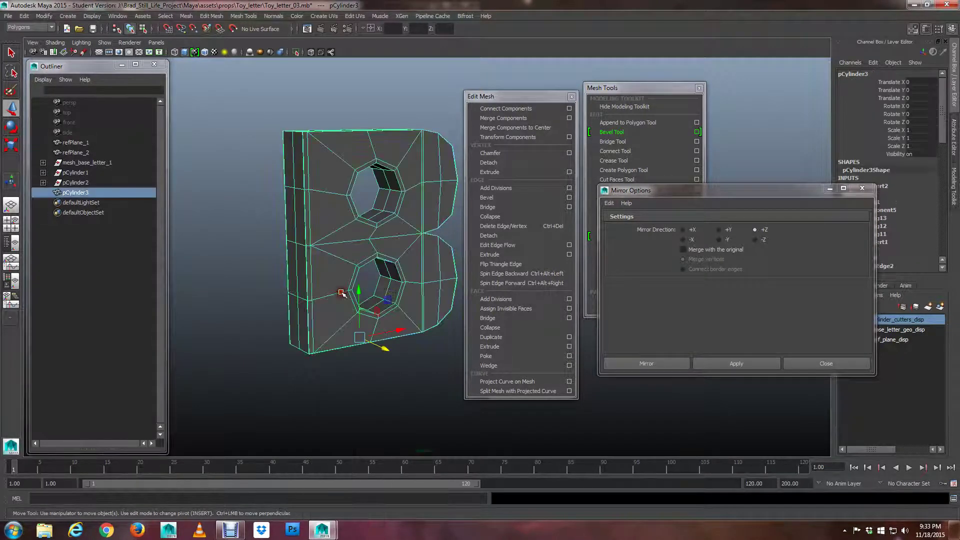
Create a polygon cylinder at the base of the letter and set its Rotate X to 90.
{"action": "key", "text": "space"}
{"action": "left_click_drag", "start_coordinate": [250, 260], "coordinate": [375, 307]}
{"action": "scroll", "coordinate": [373, 320], "scroll_direction": "up", "scroll_amount": 5}
{"action": "key", "text": "e"}
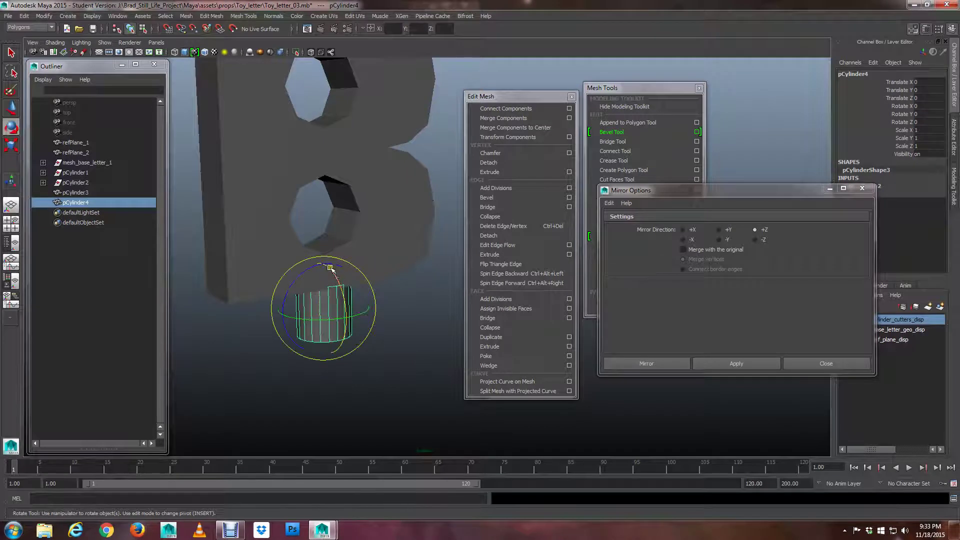
{"action": "left_click_drag", "start_coordinate": [343, 273], "coordinate": [346, 305]}
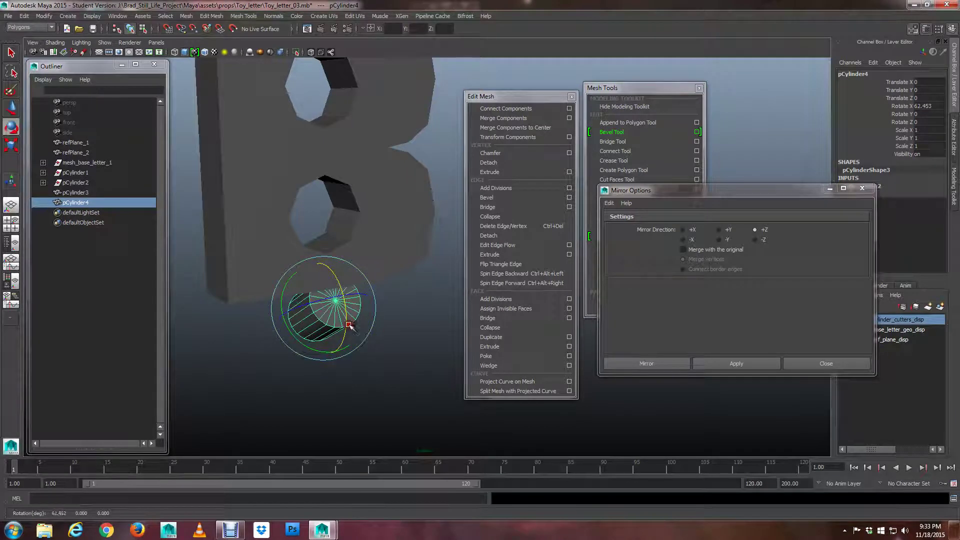
{"action": "left_click", "coordinate": [928, 106]}
{"action": "type", "text": "90"}
{"action": "key", "text": "Return"}
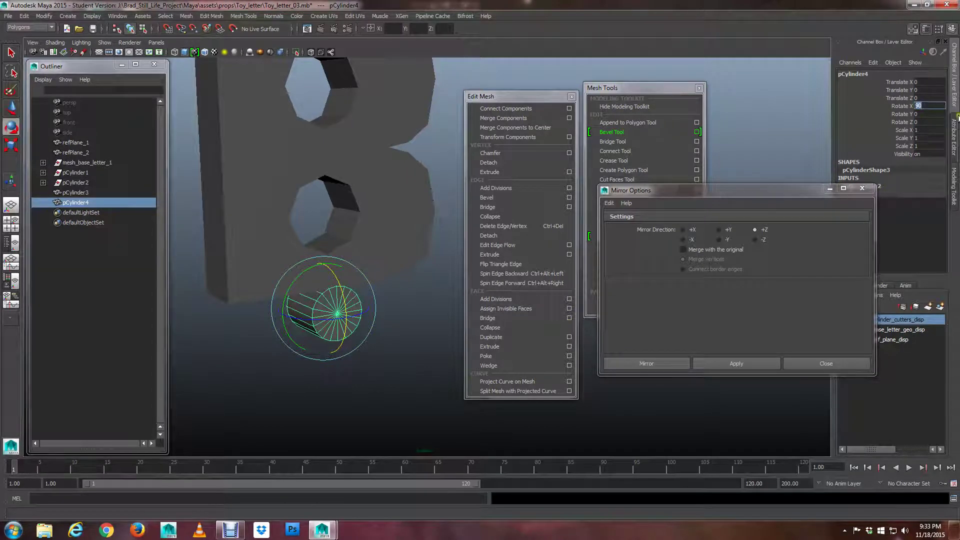
Close the mirror options and rearrange the floating Mesh, Edit Mesh and Mesh Tools menus to clear space around the letter.
{"action": "left_click", "coordinate": [861, 189]}
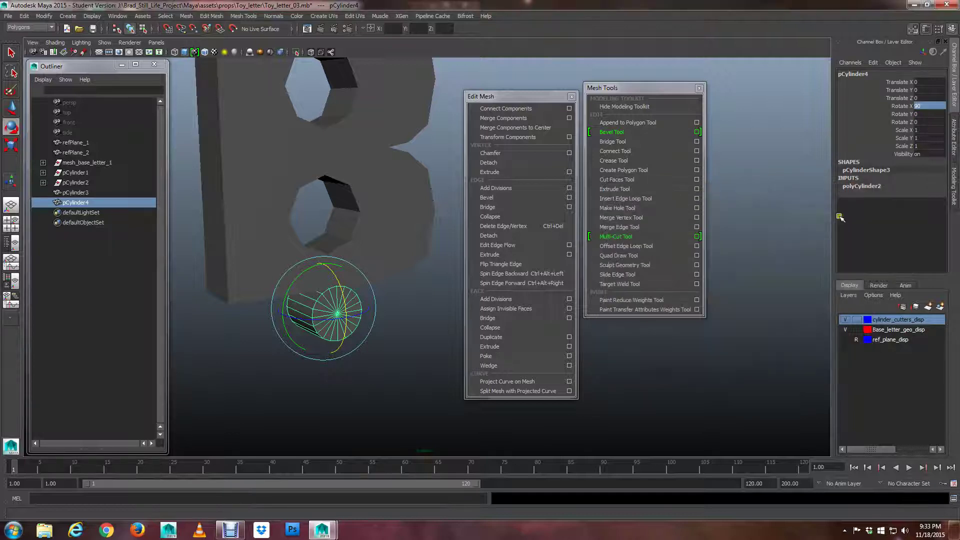
{"action": "left_click_drag", "start_coordinate": [645, 88], "coordinate": [783, 92]}
{"action": "left_click_drag", "start_coordinate": [554, 95], "coordinate": [670, 91]}
{"action": "left_click_drag", "start_coordinate": [550, 186], "coordinate": [563, 184]}
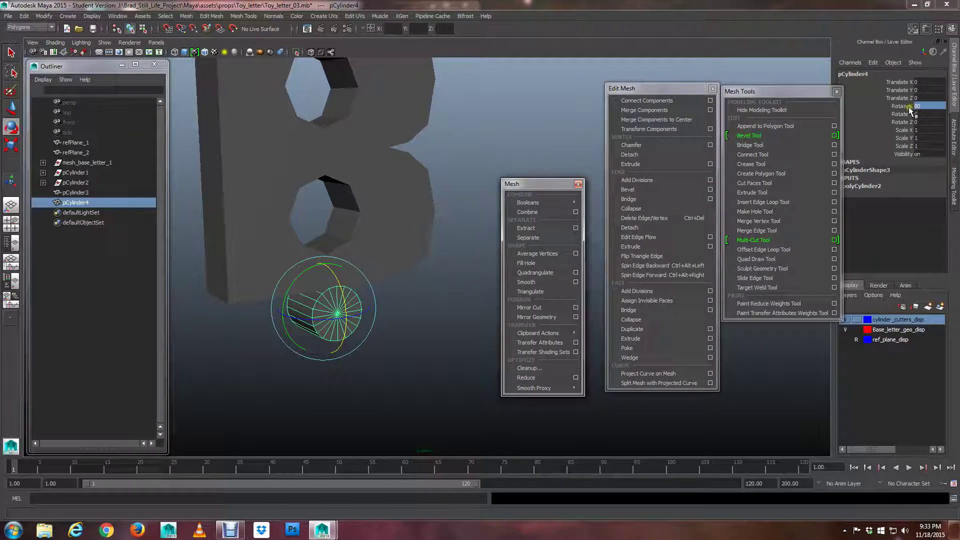
Move the cylinder to the letter's lower-left corner, at about X -2.207 and Y 1.189.
{"action": "left_click_drag", "start_coordinate": [347, 270], "coordinate": [332, 162], "text": "alt"}
{"action": "key", "text": "w"}
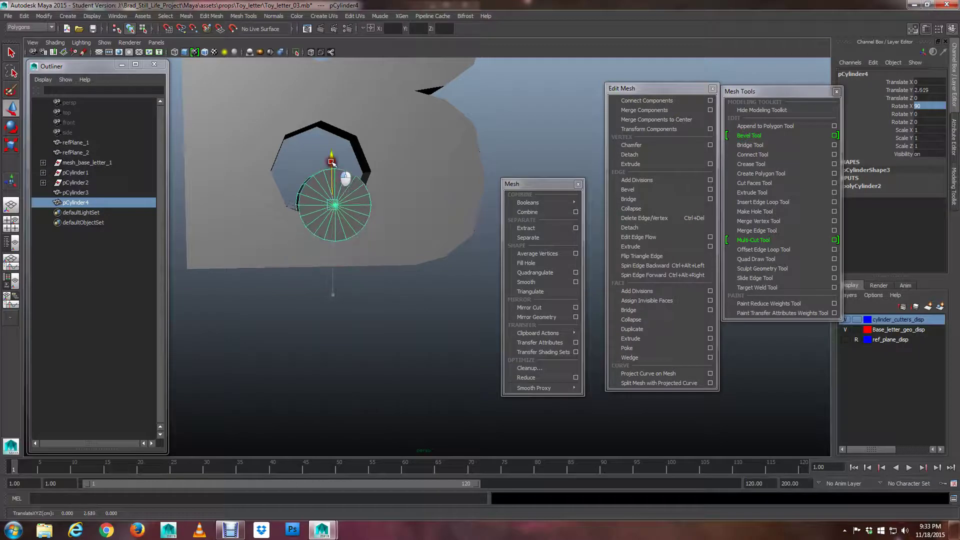
{"action": "left_click_drag", "start_coordinate": [375, 202], "coordinate": [289, 220]}
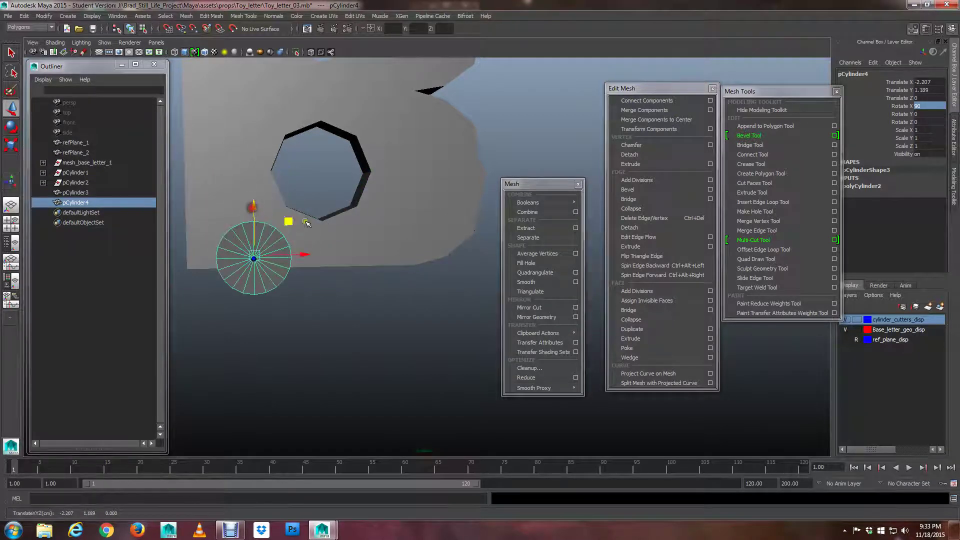
Reduce the cylinder's Subdivisions Axis to 8.
{"action": "left_click", "coordinate": [907, 186]}
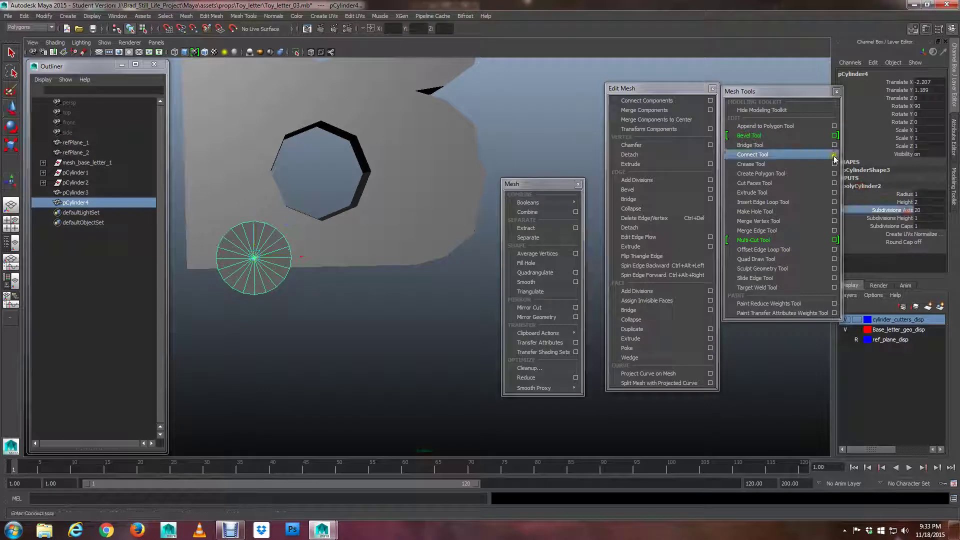
{"action": "left_click_drag", "start_coordinate": [814, 95], "coordinate": [760, 103]}
{"action": "left_click", "coordinate": [895, 210]}
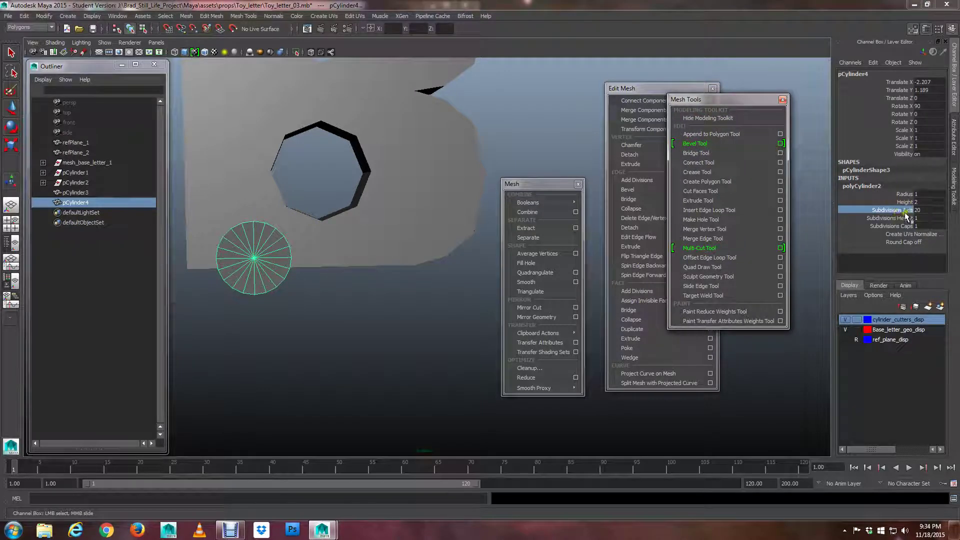
{"action": "middle_click_drag", "start_coordinate": [476, 294], "coordinate": [395, 290]}
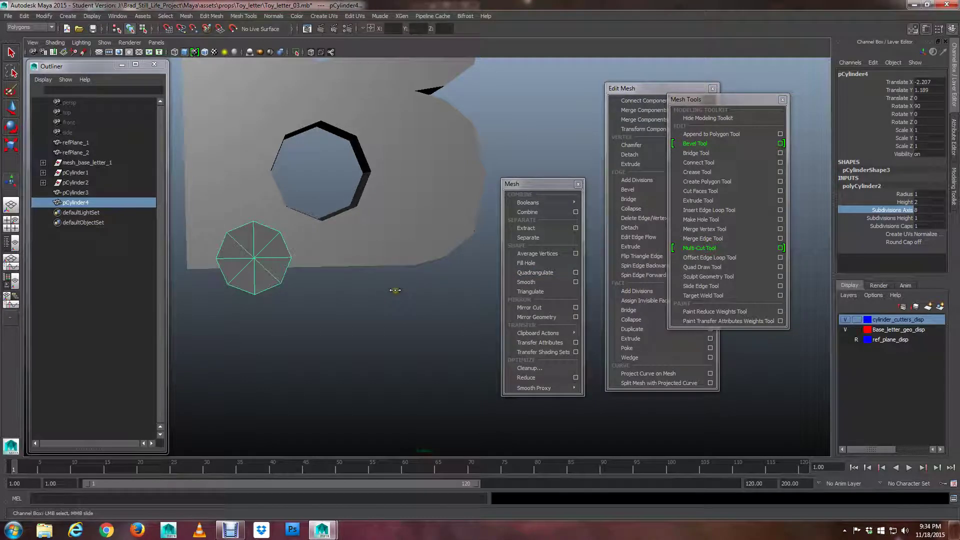
Make the ref_plane_disp layer visible and display the reference image with texture maps behind the letter.
{"action": "scroll", "coordinate": [362, 272], "scroll_direction": "down", "scroll_amount": 2}
{"action": "scroll", "coordinate": [357, 269], "scroll_direction": "up", "scroll_amount": 1}
{"action": "middle_click_drag", "start_coordinate": [354, 267], "coordinate": [382, 269], "text": "alt"}
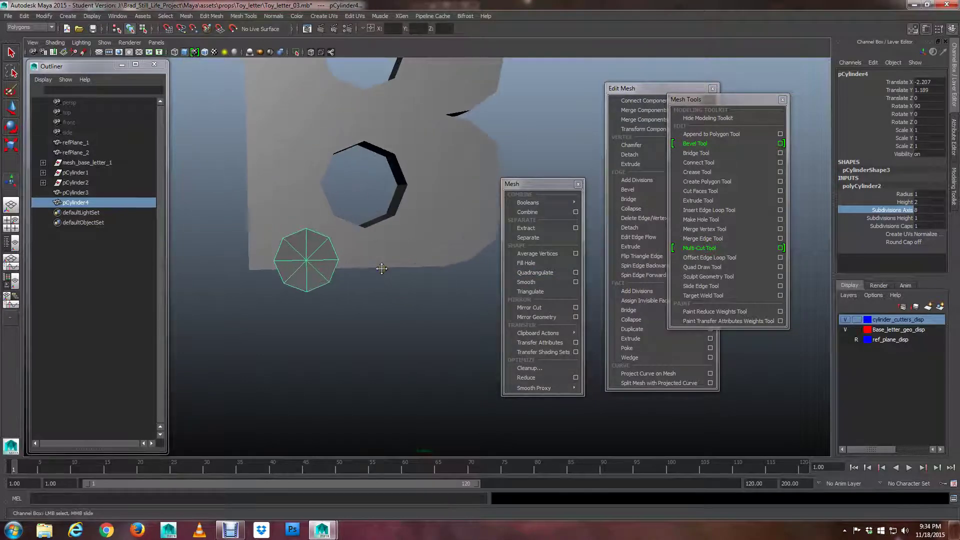
{"action": "key", "text": "e"}
{"action": "key", "text": "r"}
{"action": "left_click_drag", "start_coordinate": [338, 276], "coordinate": [343, 277], "text": "alt"}
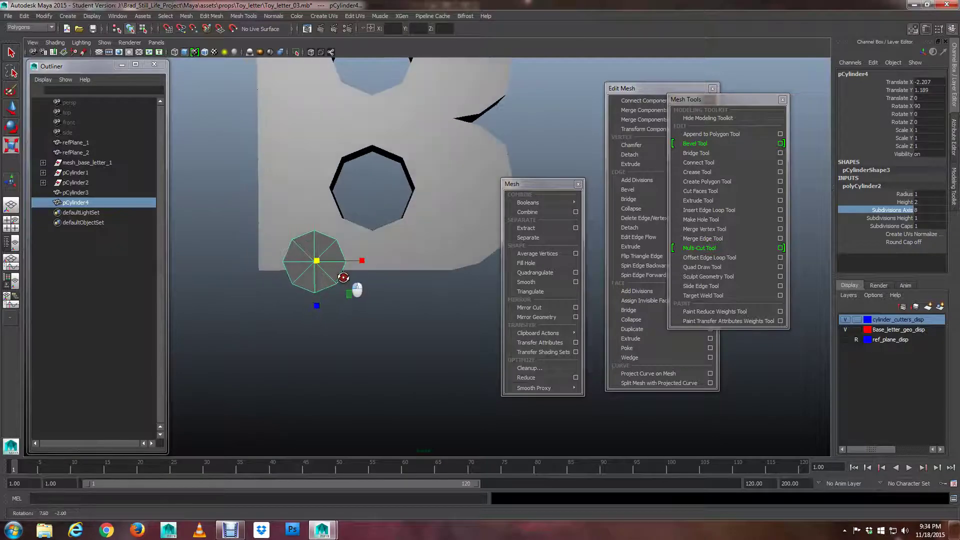
{"action": "left_click", "coordinate": [845, 339]}
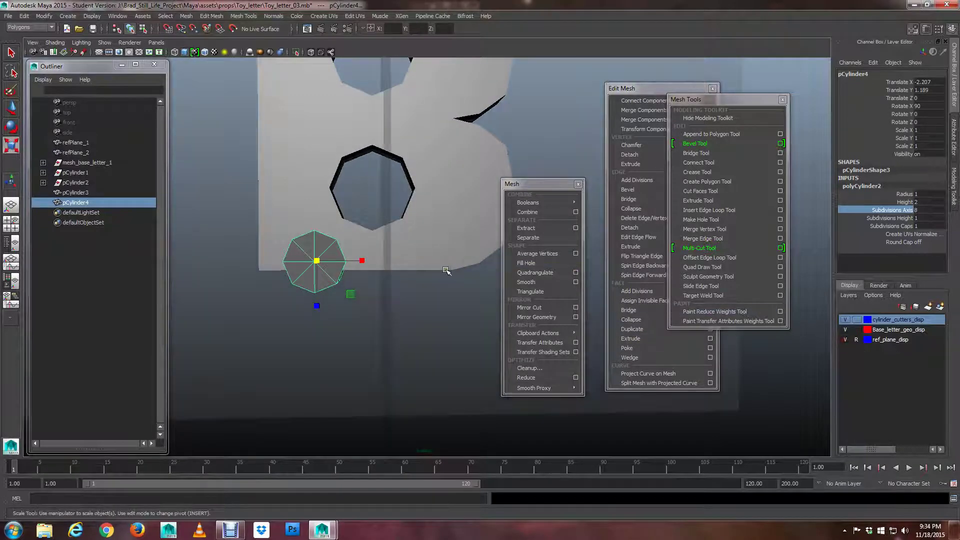
{"action": "key", "text": "6"}
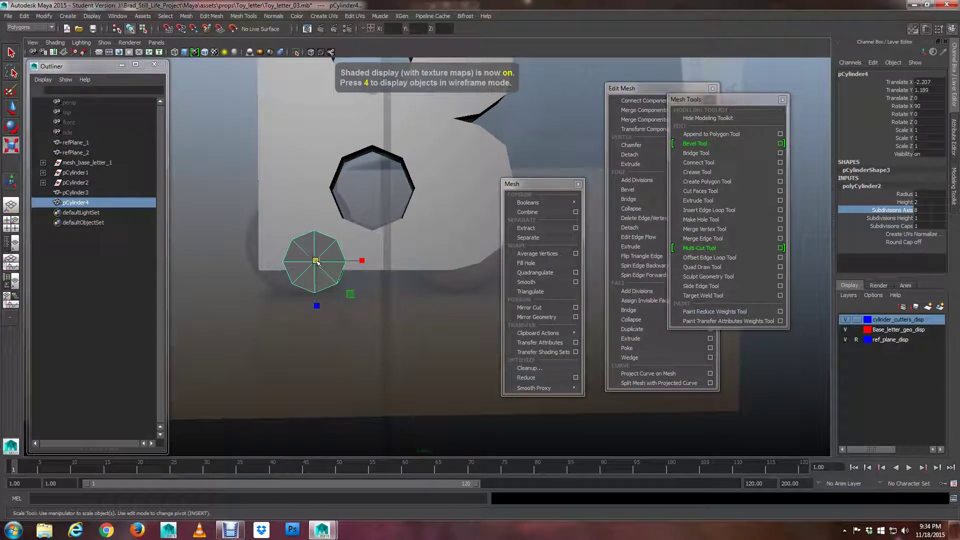
Scale the cylinder uniformly to about 1.738 and position it at about X -2.804, Y 1.999 to match the reference.
{"action": "left_click_drag", "start_coordinate": [317, 261], "coordinate": [347, 261]}
{"action": "key", "text": "w"}
{"action": "left_click_drag", "start_coordinate": [297, 216], "coordinate": [298, 191]}
Show the letter in smooth mesh preview and compare its lower half with the reference image.
{"action": "left_click", "coordinate": [455, 240]}
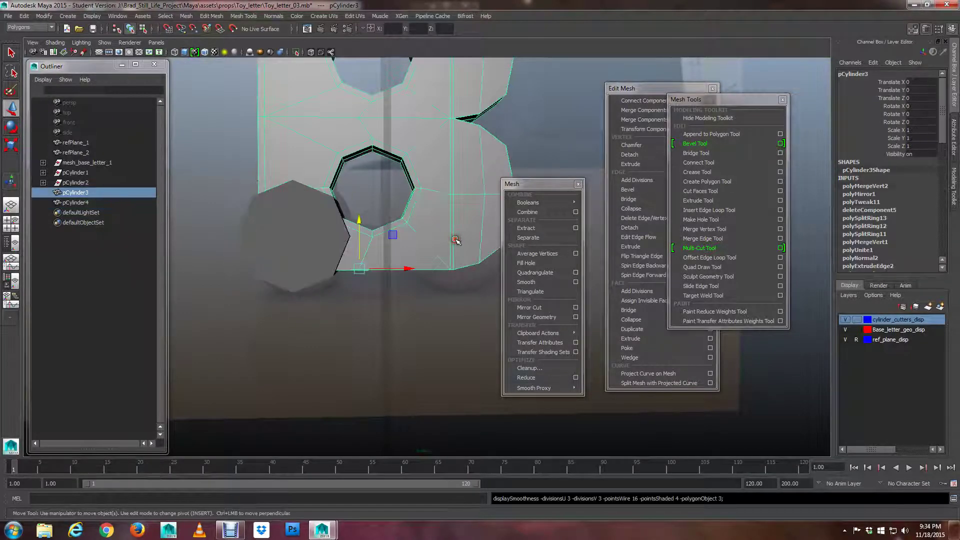
{"action": "left_click_drag", "start_coordinate": [456, 240], "coordinate": [412, 256], "text": "alt"}
{"action": "scroll", "coordinate": [400, 252], "scroll_direction": "up", "scroll_amount": 4}
{"action": "middle_click_drag", "start_coordinate": [351, 229], "coordinate": [377, 295], "text": "alt"}
{"action": "scroll", "coordinate": [377, 295], "scroll_direction": "down", "scroll_amount": 2}
{"action": "left_click_drag", "start_coordinate": [378, 295], "coordinate": [407, 302], "text": "alt"}
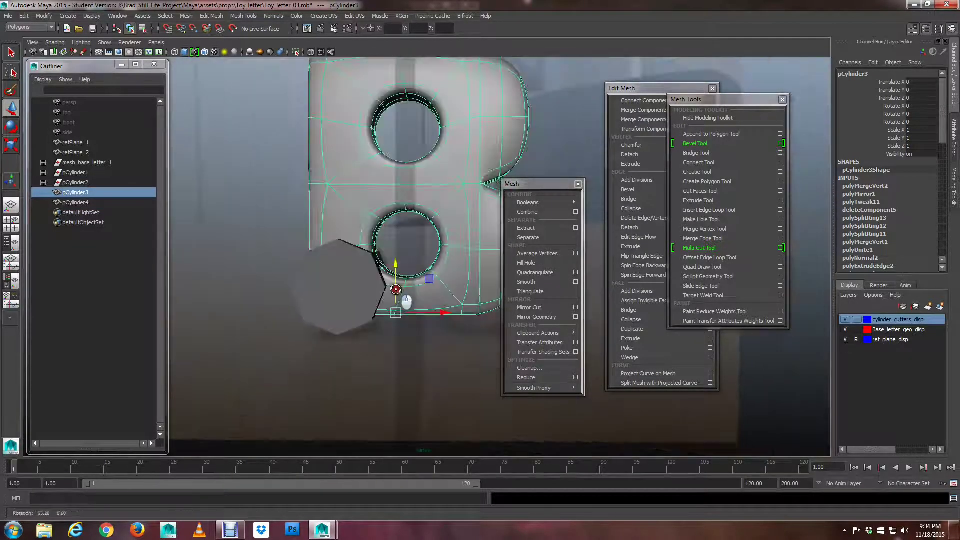
{"action": "scroll", "coordinate": [407, 300], "scroll_direction": "down", "scroll_amount": 4}
{"action": "middle_click_drag", "start_coordinate": [410, 203], "coordinate": [410, 171], "text": "alt"}
{"action": "scroll", "coordinate": [411, 183], "scroll_direction": "up", "scroll_amount": 4}
{"action": "mouse_move", "coordinate": [410, 172]}
{"action": "left_mouse_down", "text": "alt"}
{"action": "mouse_move", "coordinate": [418, 169]}
{"action": "mouse_move", "coordinate": [409, 173]}
{"action": "left_mouse_up", "text": "alt"}
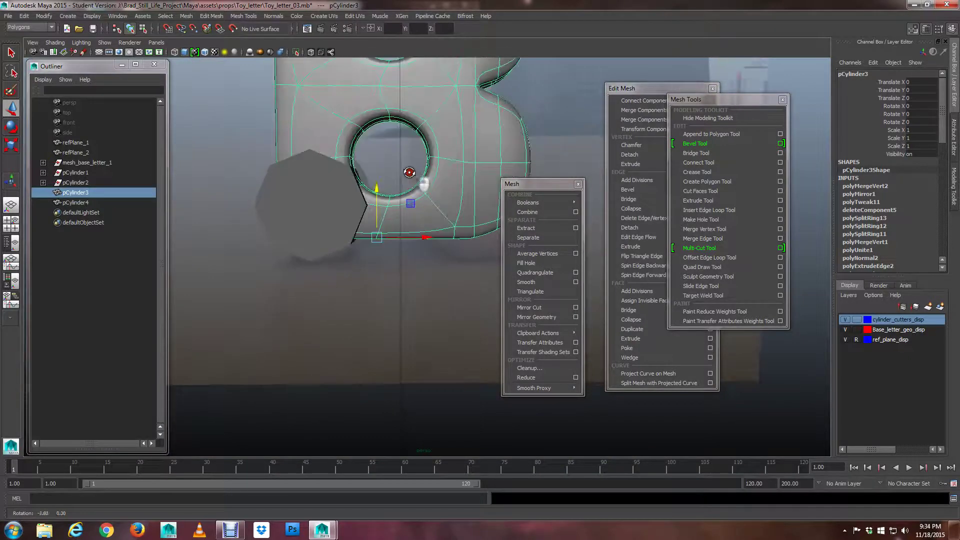
Move the cylinder below the letter to check the reference, and place it back over the lower-left corner at about Y 1.804.
{"action": "left_click", "coordinate": [328, 214]}
{"action": "left_click_drag", "start_coordinate": [328, 215], "coordinate": [342, 256], "text": "alt"}
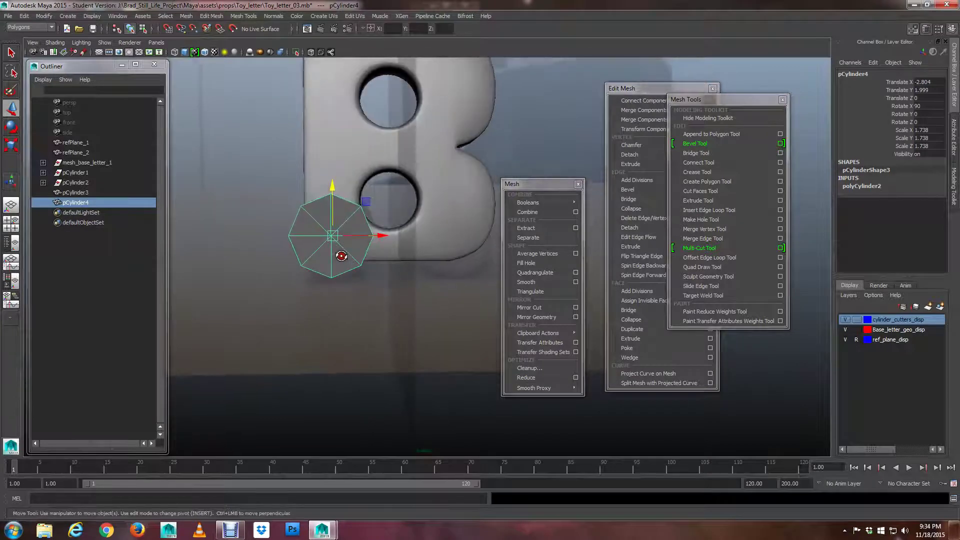
{"action": "left_click_drag", "start_coordinate": [332, 192], "coordinate": [357, 299]}
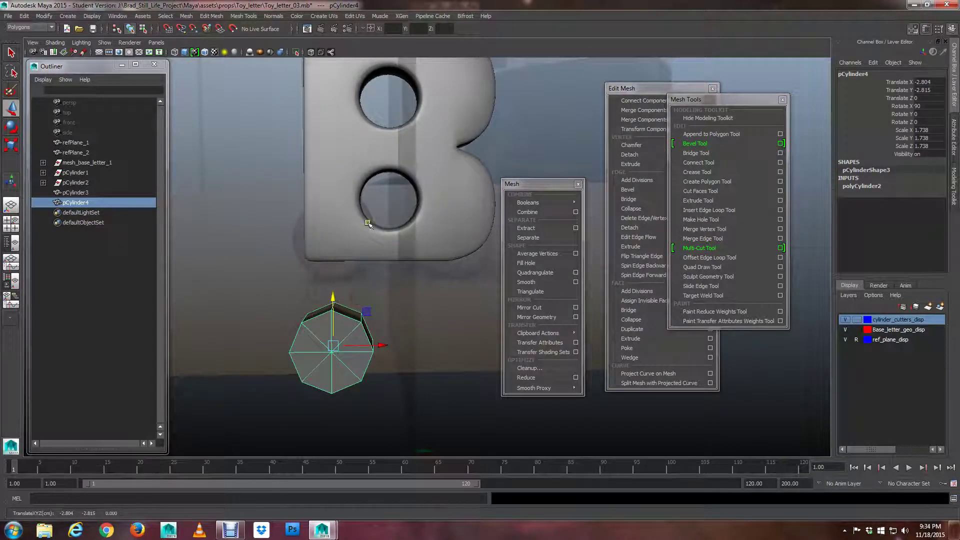
{"action": "mouse_move", "coordinate": [368, 223]}
{"action": "left_mouse_down", "text": "alt"}
{"action": "mouse_move", "coordinate": [354, 225]}
{"action": "mouse_move", "coordinate": [369, 215]}
{"action": "left_mouse_up", "text": "alt"}
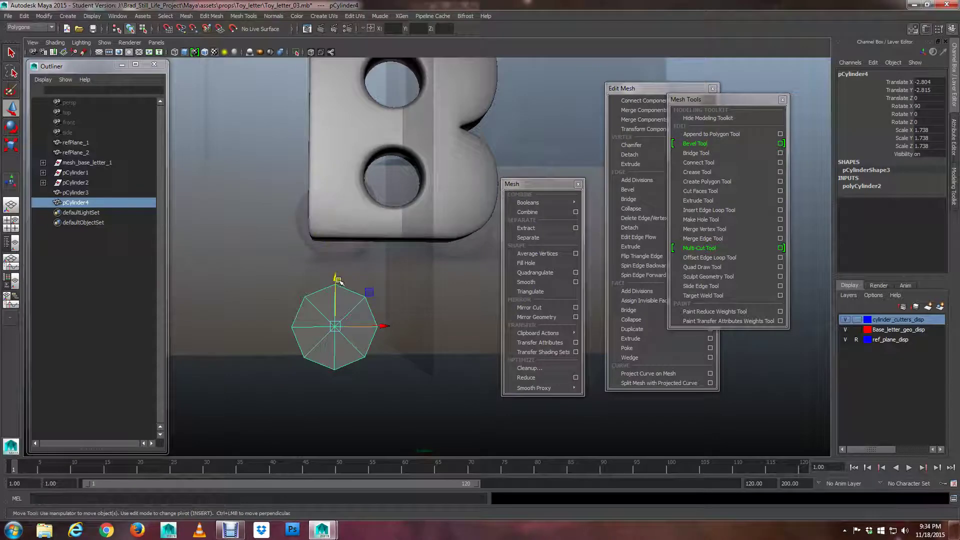
{"action": "left_click_drag", "start_coordinate": [337, 281], "coordinate": [439, 202]}
Flatten the cylinder to about 0.512 in Scale Y and move it to about Z 1.547 in front of the letter.
{"action": "key", "text": "r"}
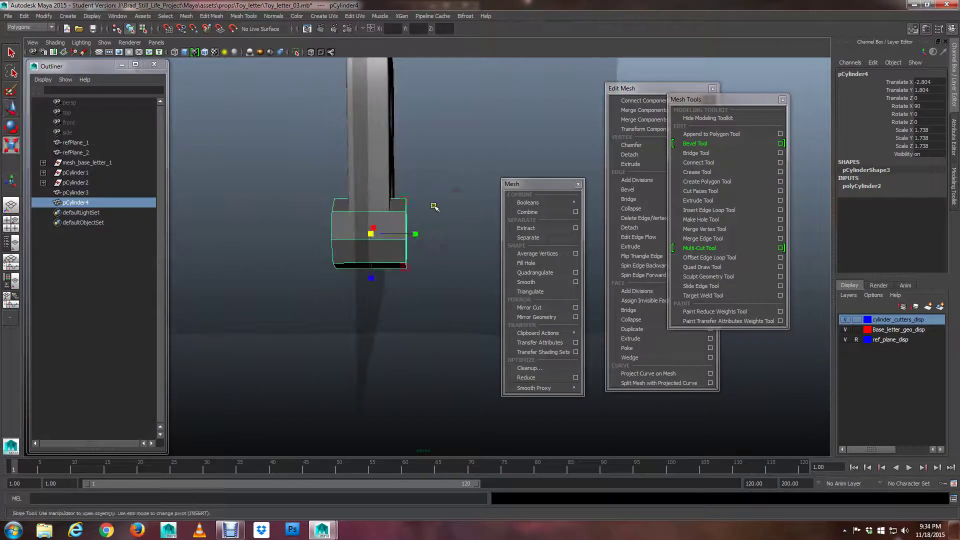
{"action": "left_click_drag", "start_coordinate": [416, 235], "coordinate": [449, 229]}
{"action": "key", "text": "w"}
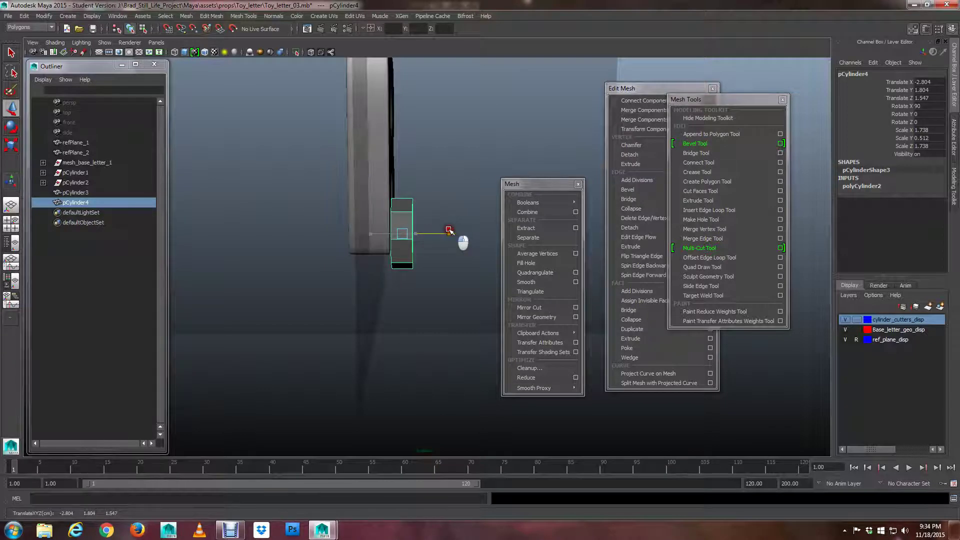
Thin the cylinder to about 0.45 in Scale Y and bring it closer to the letter's front face at about Z 1.471.
{"action": "left_click_drag", "start_coordinate": [449, 230], "coordinate": [206, 237], "text": "alt"}
{"action": "middle_click_drag", "start_coordinate": [325, 229], "coordinate": [330, 228], "text": "alt"}
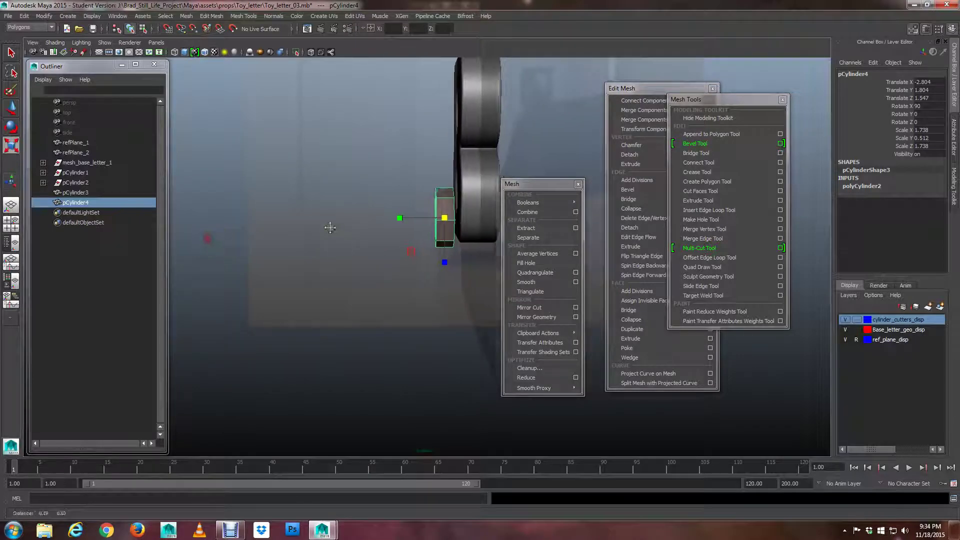
{"action": "left_click_drag", "start_coordinate": [330, 228], "coordinate": [340, 276], "text": "alt"}
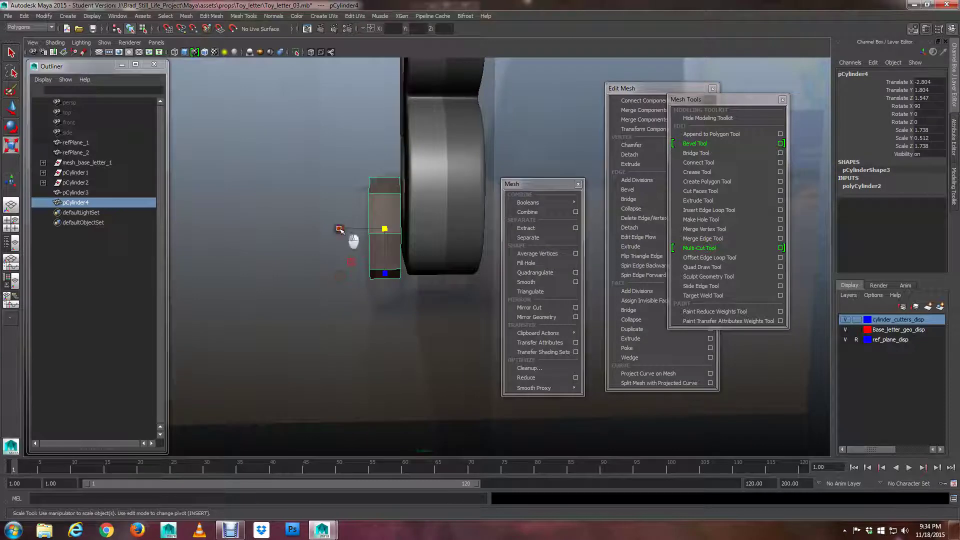
{"action": "left_click_drag", "start_coordinate": [340, 229], "coordinate": [487, 232]}
{"action": "middle_click_drag", "start_coordinate": [472, 230], "coordinate": [443, 223], "text": "alt"}
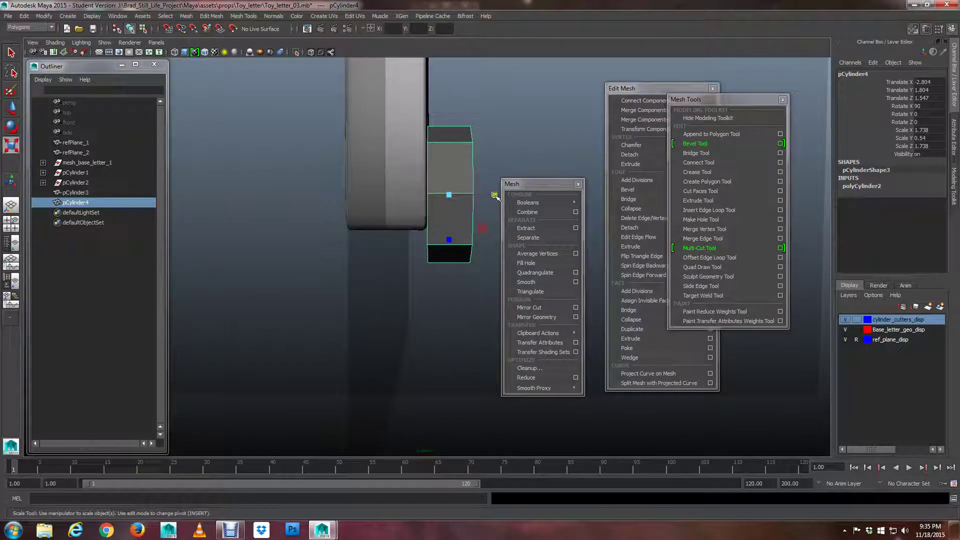
{"action": "left_click_drag", "start_coordinate": [495, 195], "coordinate": [380, 198]}
{"action": "key", "text": "w"}
Delete the diagonal edges on the cylinder's front cap, leaving the horizontal and vertical ones.
{"action": "scroll", "coordinate": [463, 201], "scroll_direction": "down", "scroll_amount": 5}
{"action": "scroll", "coordinate": [460, 223], "scroll_direction": "up", "scroll_amount": 5}
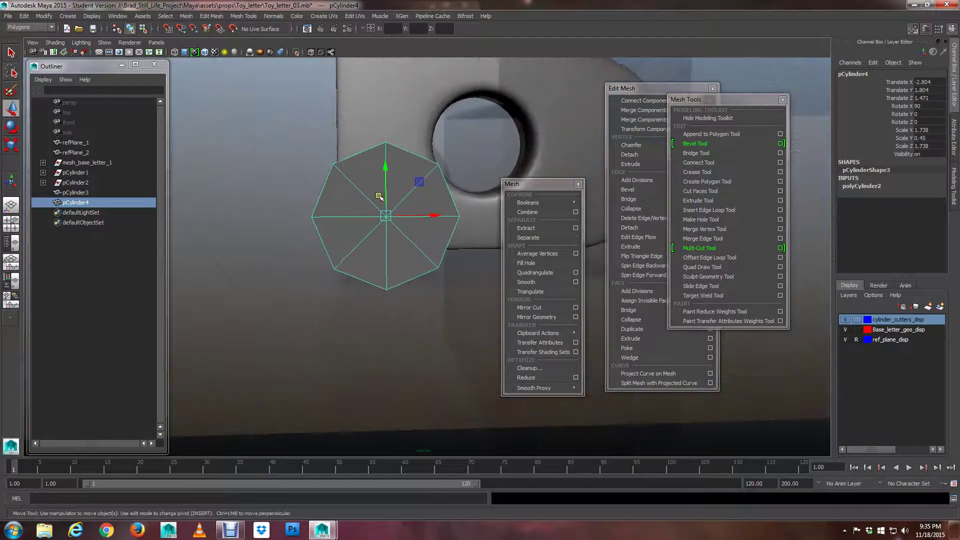
{"action": "middle_click_drag", "start_coordinate": [360, 195], "coordinate": [411, 194], "text": "alt"}
{"action": "scroll", "coordinate": [411, 194], "scroll_direction": "up", "scroll_amount": 3}
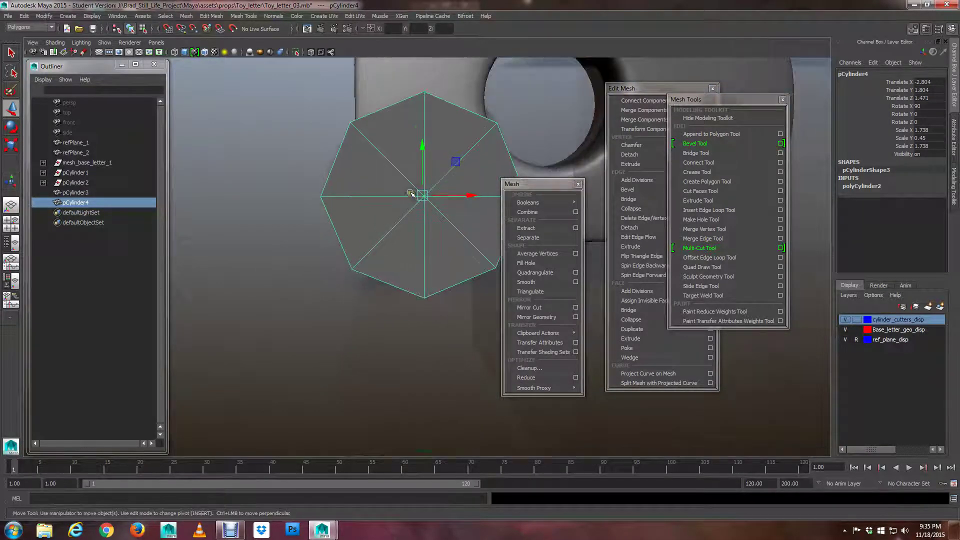
{"action": "right_click_drag", "start_coordinate": [399, 173], "coordinate": [400, 152]}
{"action": "left_click", "coordinate": [399, 160]}
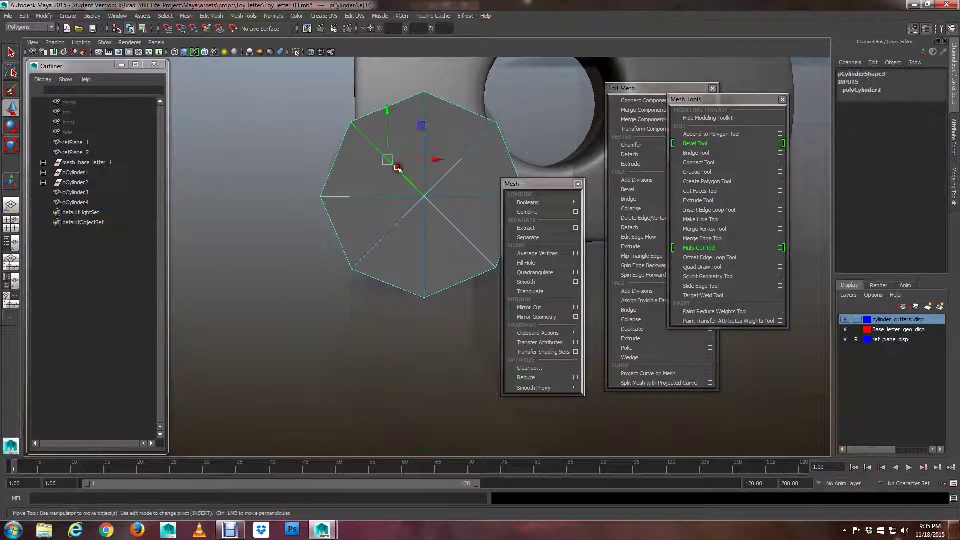
{"action": "left_click", "coordinate": [444, 214]}
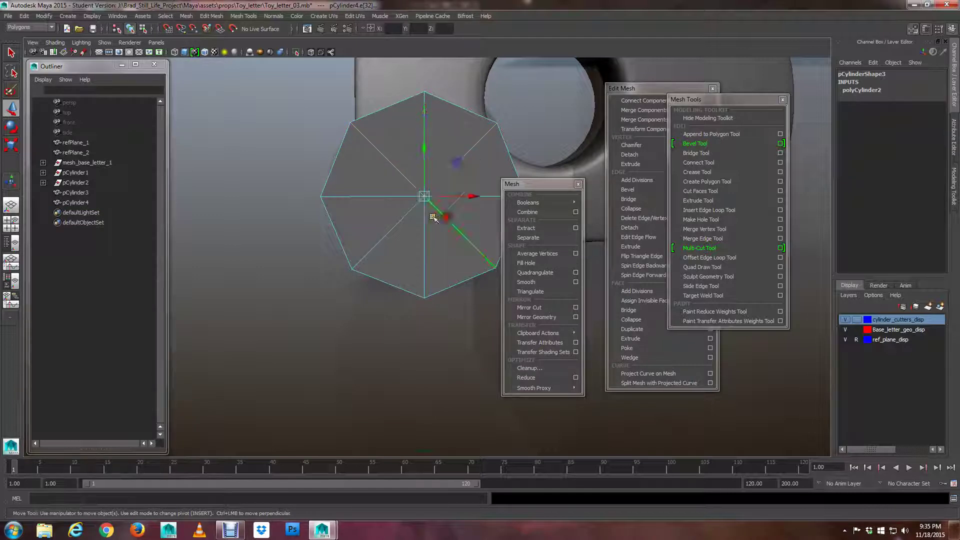
{"action": "left_click_drag", "start_coordinate": [421, 226], "coordinate": [426, 226], "text": "alt"}
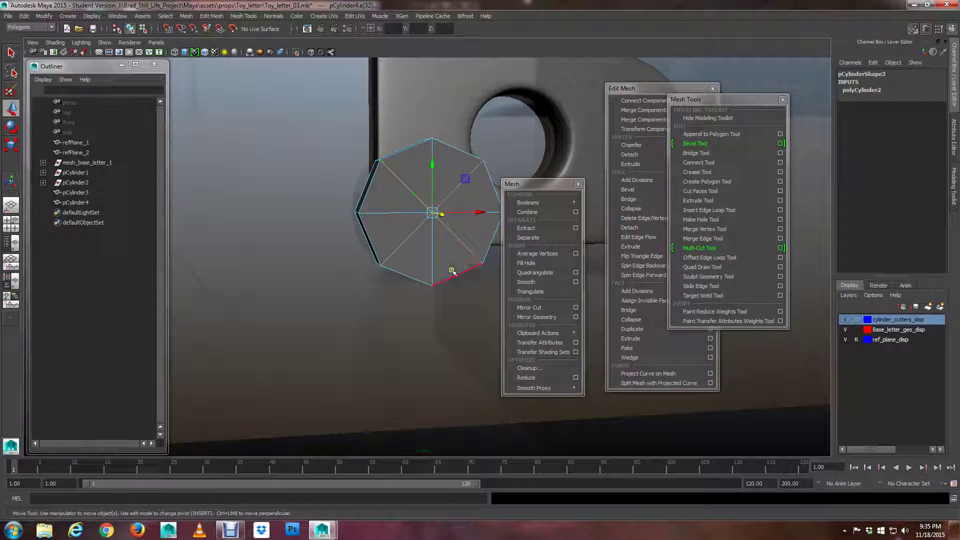
{"action": "key", "text": "Delete"}
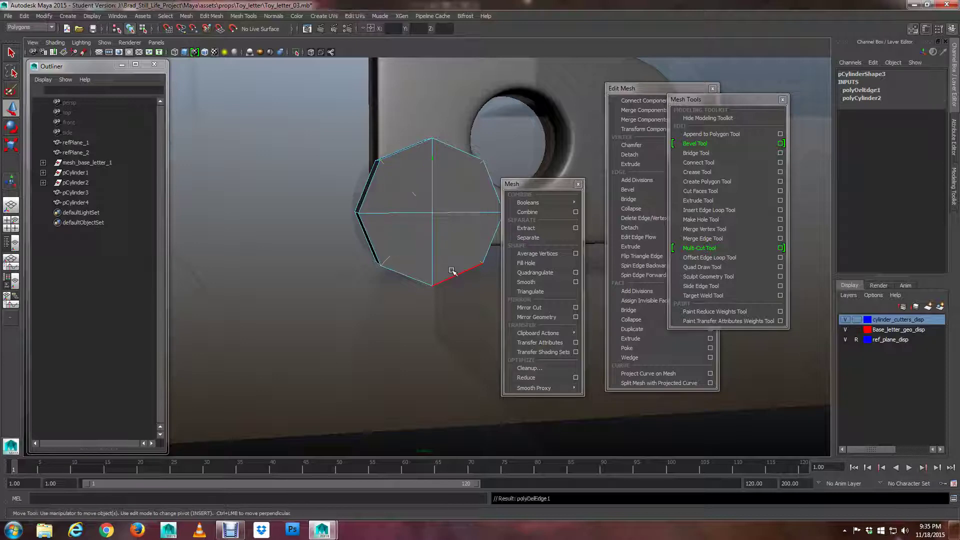
{"action": "left_click_drag", "start_coordinate": [439, 265], "coordinate": [393, 265], "text": "alt"}
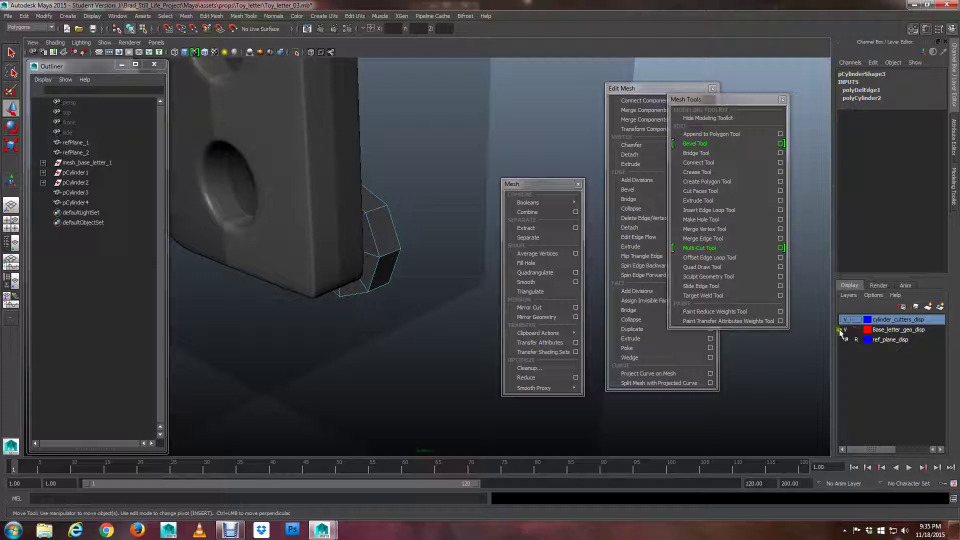
Add the letter mesh to the Base_letter_geo_disp layer and hide that layer.
{"action": "left_click", "coordinate": [274, 167]}
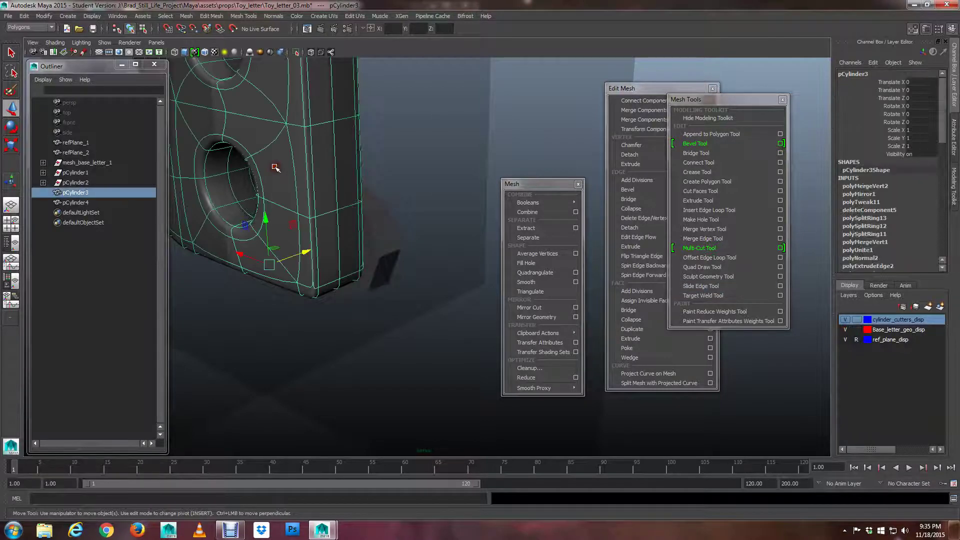
{"action": "right_click", "coordinate": [872, 330]}
{"action": "left_click", "coordinate": [888, 348]}
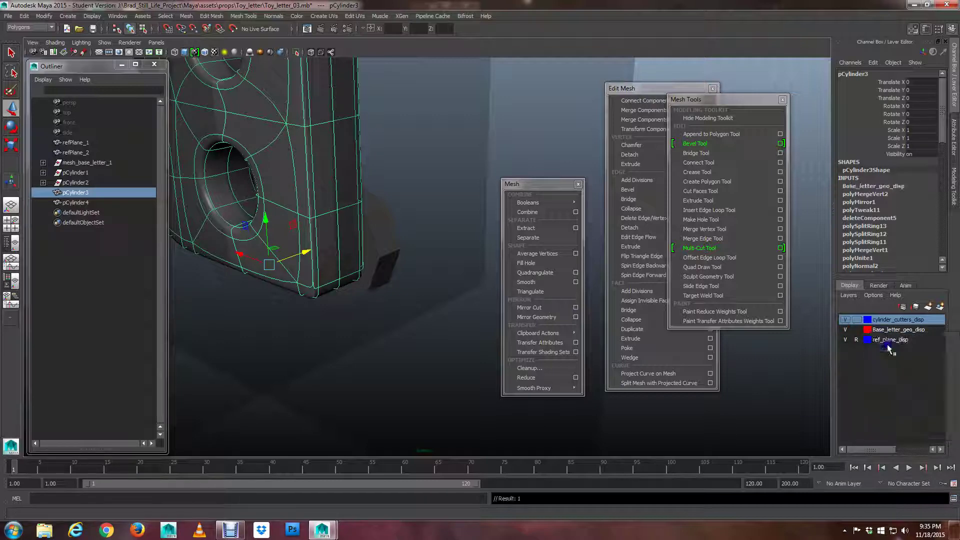
{"action": "left_click", "coordinate": [845, 330]}
Delete the four diagonal edges on the cylinder's back cap, leaving only the horizontal and vertical ones.
{"action": "left_click", "coordinate": [365, 247]}
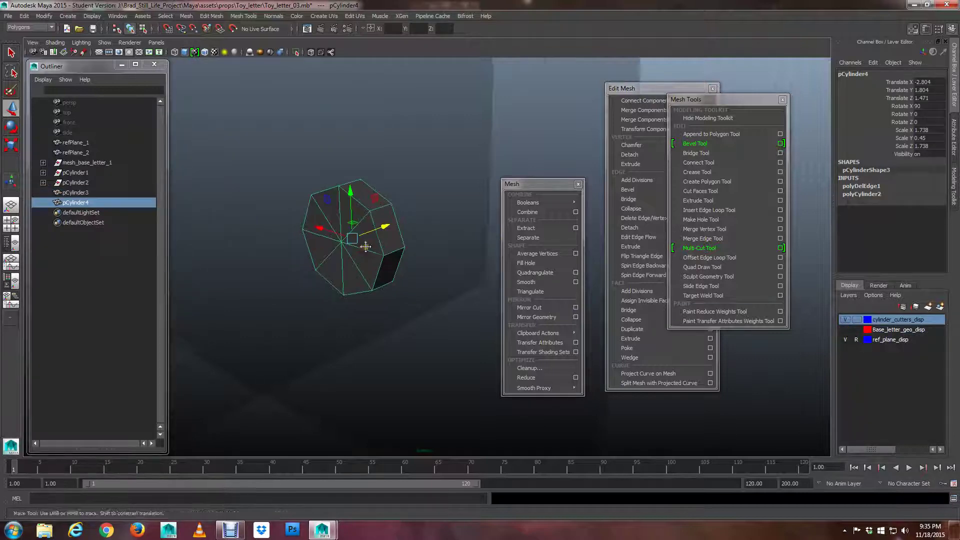
{"action": "left_click_drag", "start_coordinate": [365, 246], "coordinate": [459, 221], "text": "alt"}
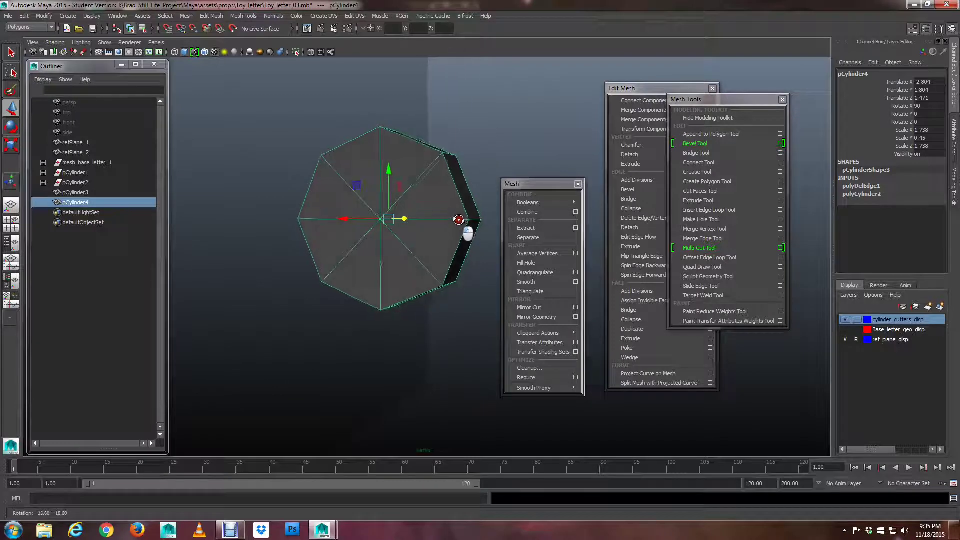
{"action": "right_click_drag", "start_coordinate": [421, 184], "coordinate": [422, 175]}
{"action": "left_click", "coordinate": [425, 174]}
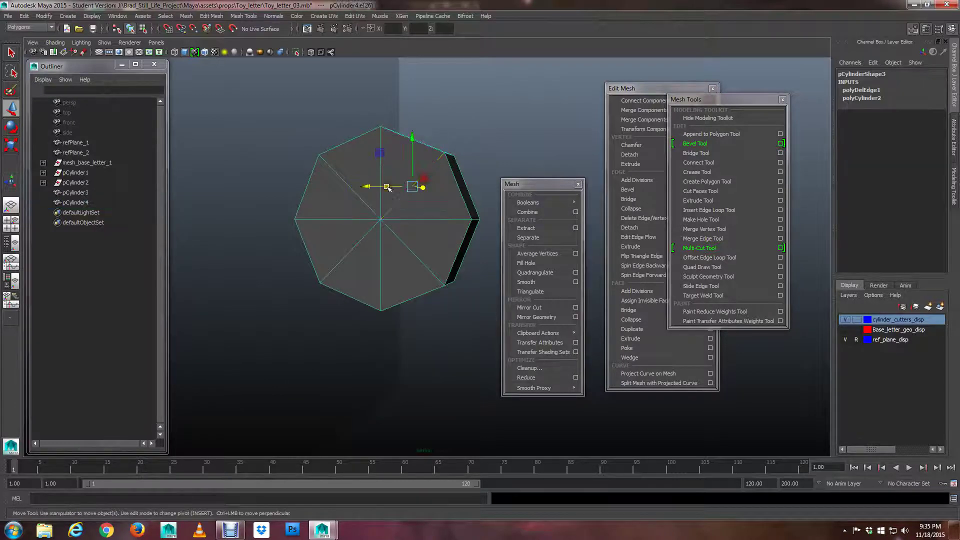
{"action": "left_click", "coordinate": [363, 199]}
{"action": "left_click", "coordinate": [395, 226]}
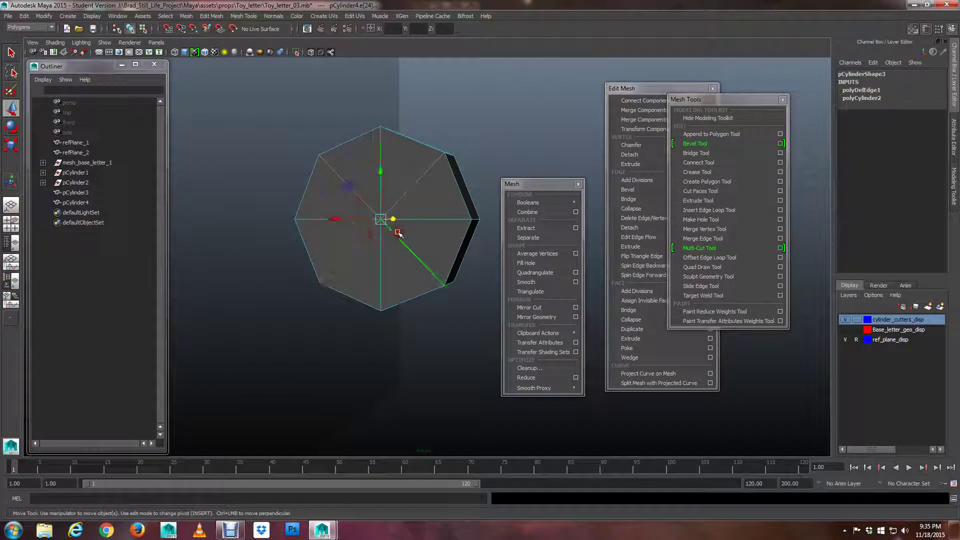
{"action": "left_click_drag", "start_coordinate": [399, 233], "coordinate": [377, 261], "text": "alt"}
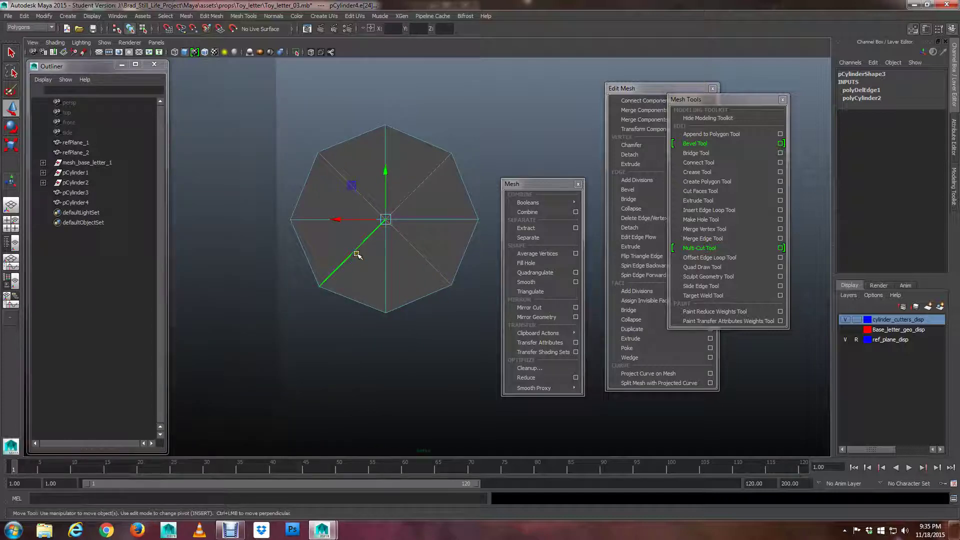
{"action": "key", "text": "Delete"}
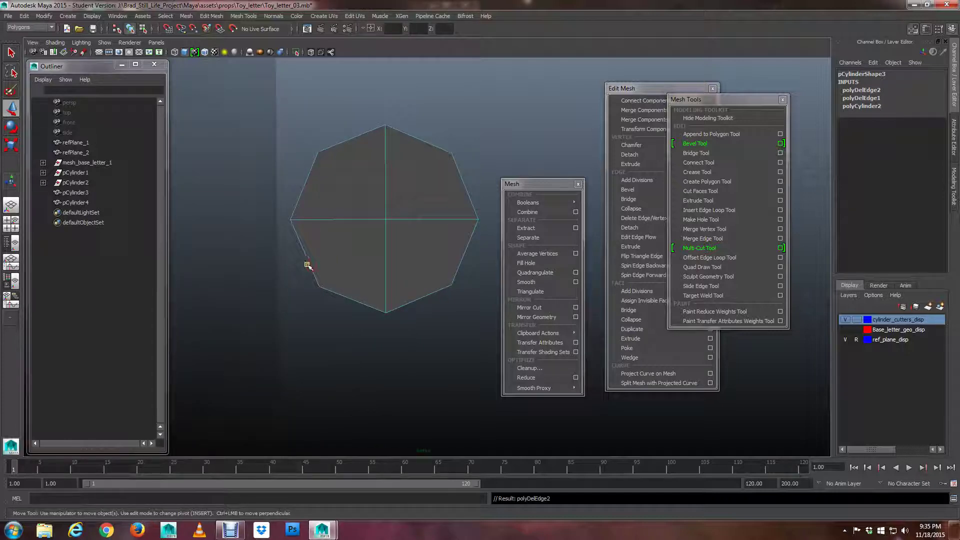
Compare the octagonal cylinder's front and side profiles with the round wheel detail in the reference image.
{"action": "left_click_drag", "start_coordinate": [369, 225], "coordinate": [215, 246], "text": "alt"}
{"action": "left_click_drag", "start_coordinate": [495, 222], "coordinate": [413, 224], "text": "alt"}
{"action": "right_click_drag", "start_coordinate": [417, 210], "coordinate": [426, 233]}
{"action": "left_click", "coordinate": [424, 195]}
{"action": "left_click_drag", "start_coordinate": [424, 194], "coordinate": [458, 212], "text": "alt"}
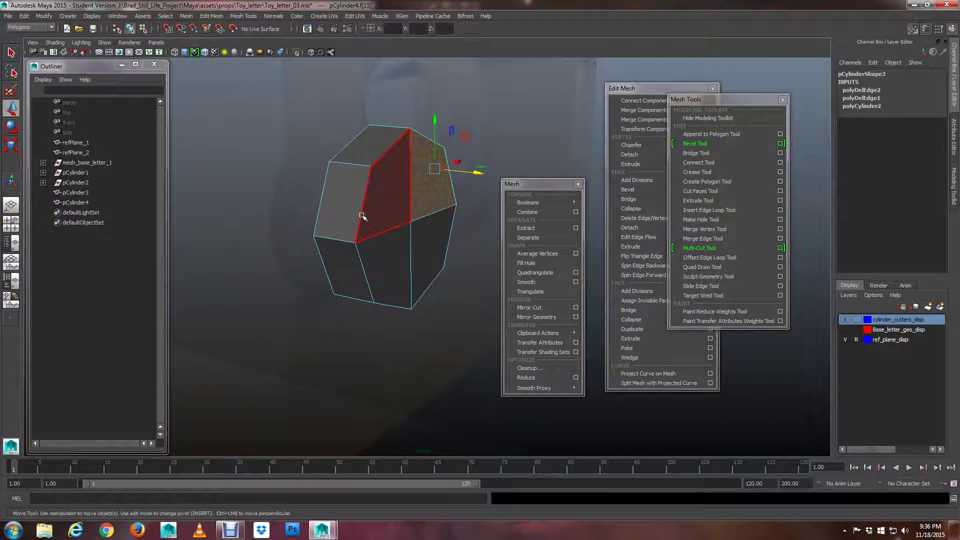
{"action": "left_click_drag", "start_coordinate": [362, 216], "coordinate": [423, 270], "text": "alt"}
{"action": "middle_click_drag", "start_coordinate": [423, 270], "coordinate": [354, 235], "text": "alt"}
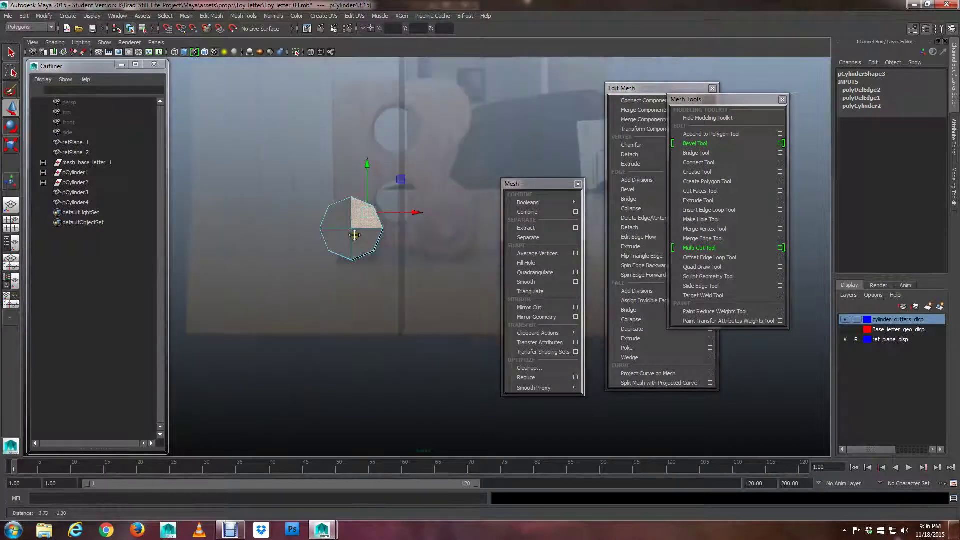
{"action": "scroll", "coordinate": [270, 208], "scroll_direction": "up", "scroll_amount": 5}
{"action": "scroll", "coordinate": [339, 268], "scroll_direction": "down", "scroll_amount": 3}
{"action": "scroll", "coordinate": [366, 271], "scroll_direction": "up", "scroll_amount": 4}
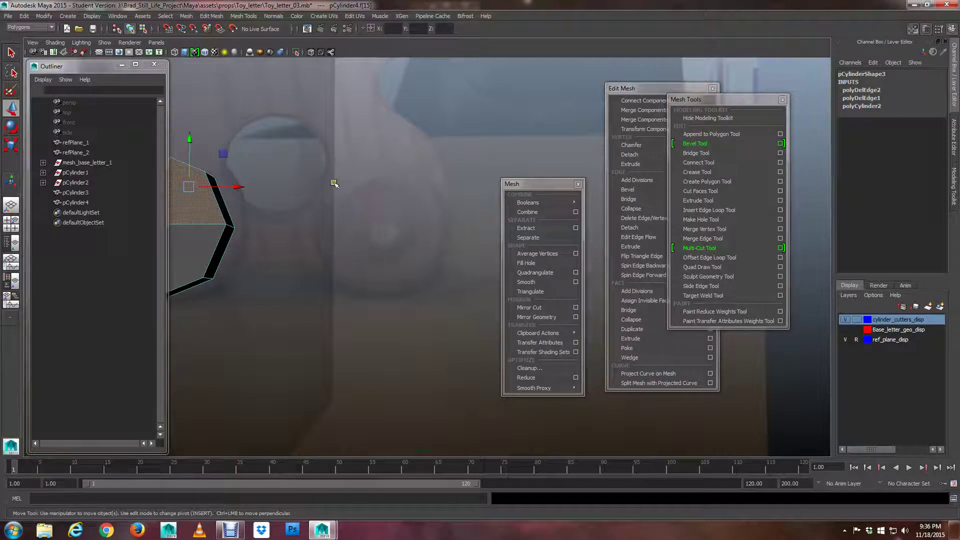
{"action": "scroll", "coordinate": [328, 197], "scroll_direction": "down", "scroll_amount": 3}
{"action": "left_click_drag", "start_coordinate": [326, 199], "coordinate": [300, 231], "text": "alt"}
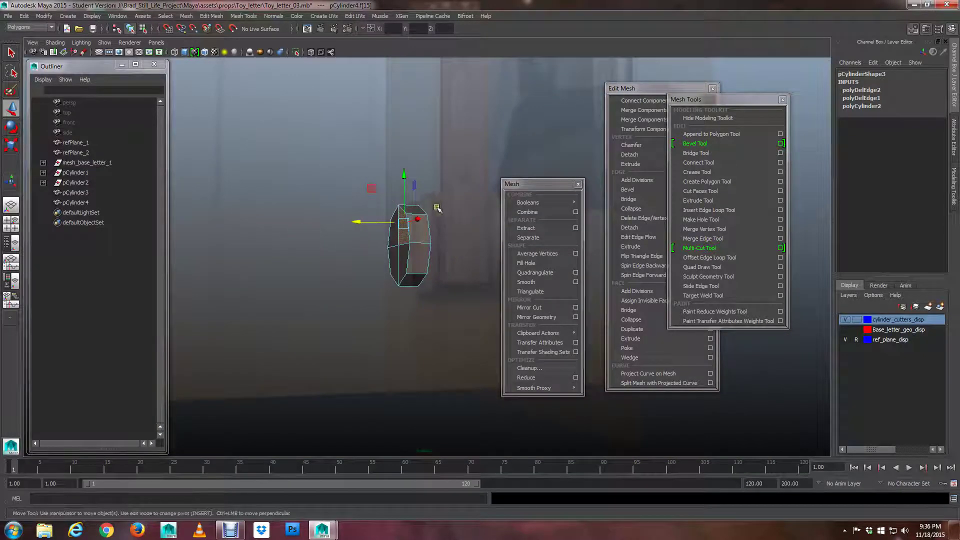
{"action": "left_click_drag", "start_coordinate": [435, 214], "coordinate": [410, 233], "text": "alt"}
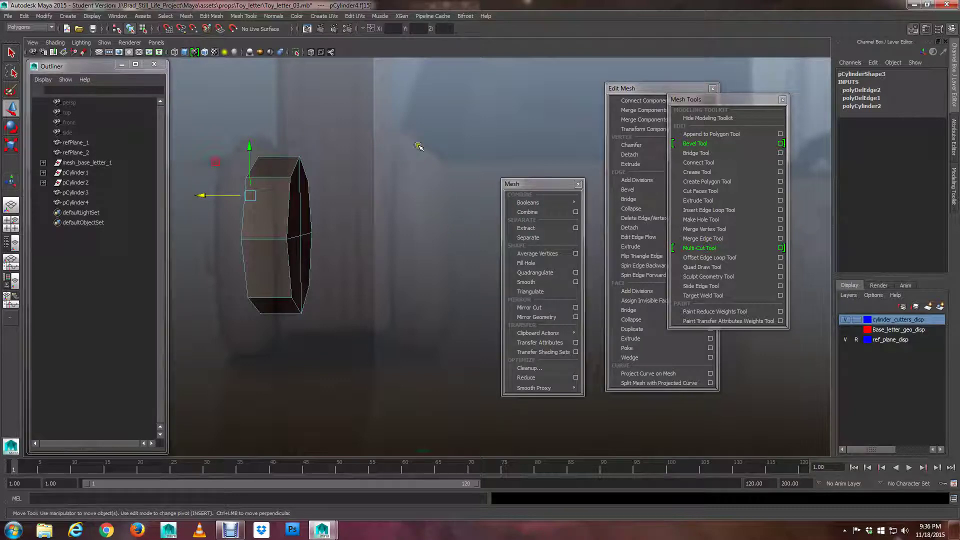
{"action": "left_click_drag", "start_coordinate": [455, 255], "coordinate": [377, 143], "text": "alt"}
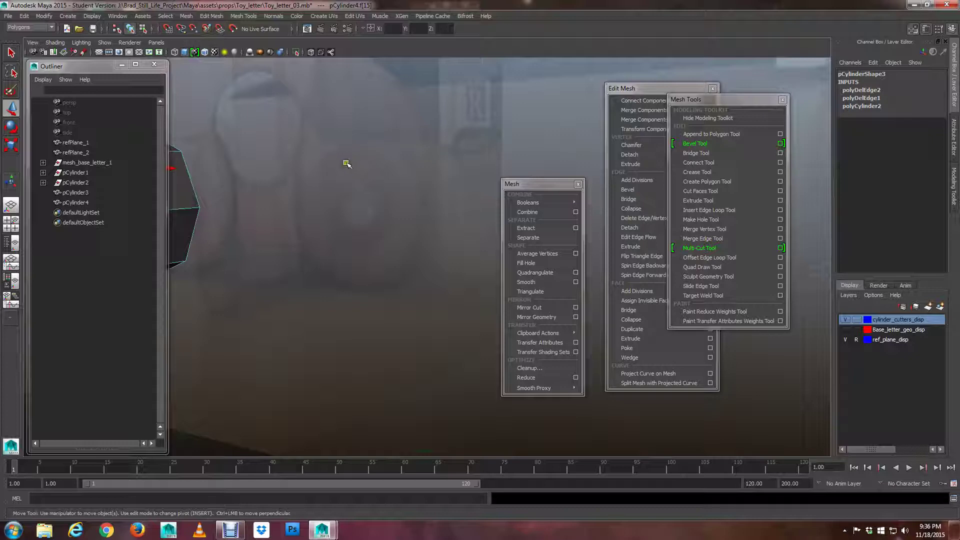
{"action": "left_click_drag", "start_coordinate": [352, 217], "coordinate": [409, 185], "text": "alt"}
{"action": "scroll", "coordinate": [392, 202], "scroll_direction": "up", "scroll_amount": 3}
{"action": "scroll", "coordinate": [404, 182], "scroll_direction": "down", "scroll_amount": 3}
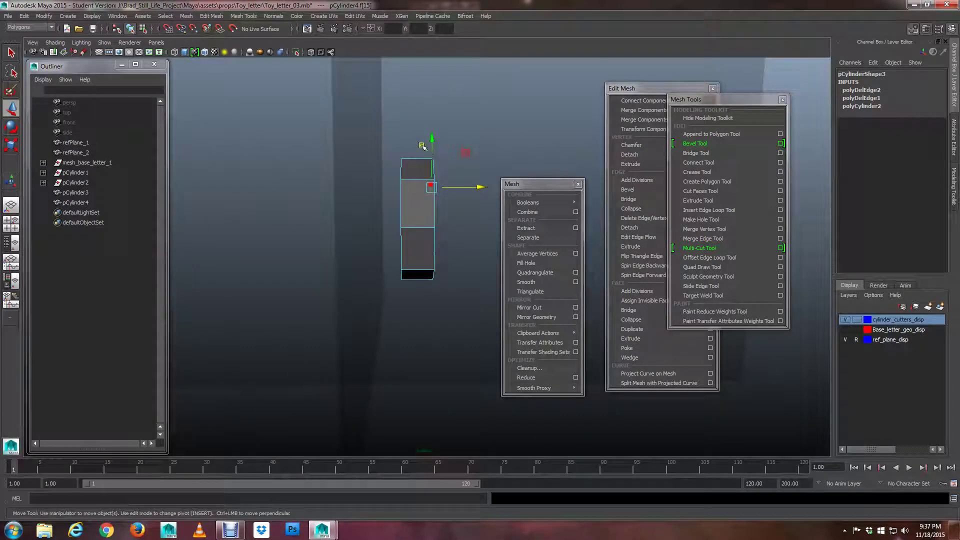
{"action": "left_click_drag", "start_coordinate": [433, 156], "coordinate": [205, 151], "text": "alt"}
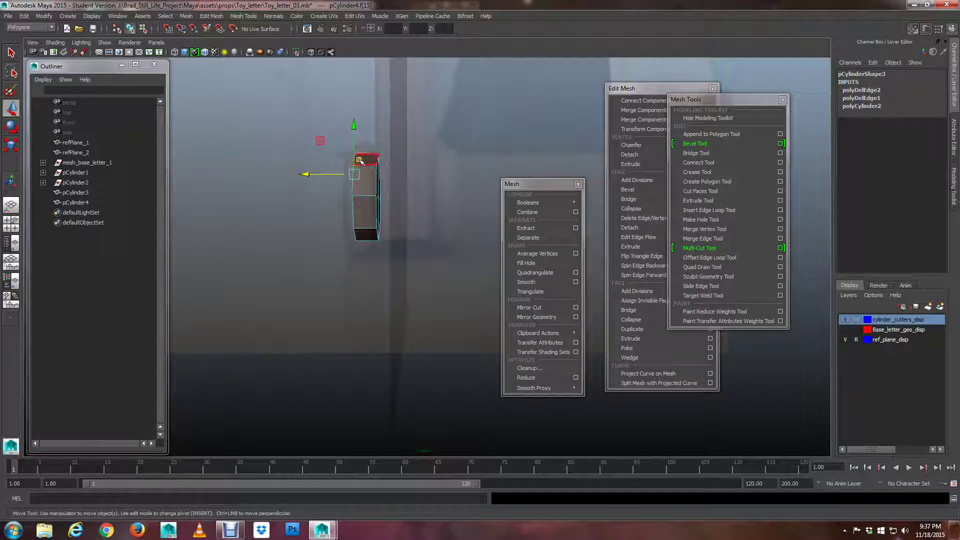
{"action": "left_click_drag", "start_coordinate": [359, 160], "coordinate": [380, 157], "text": "alt"}
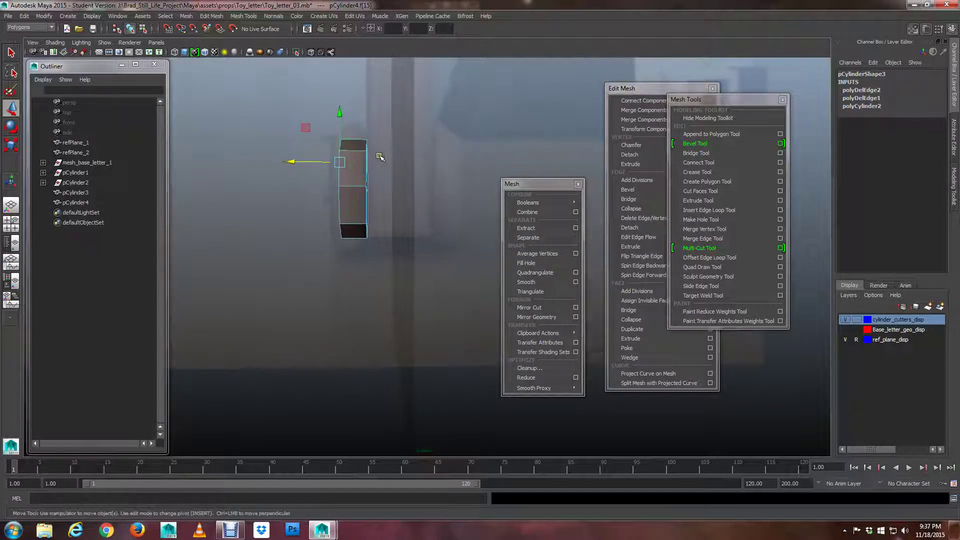
Insert an edge loop around the middle of the octagonal cylinder's side wall.
{"action": "right_click_drag", "start_coordinate": [353, 149], "coordinate": [352, 133]}
{"action": "left_click", "coordinate": [354, 151]}
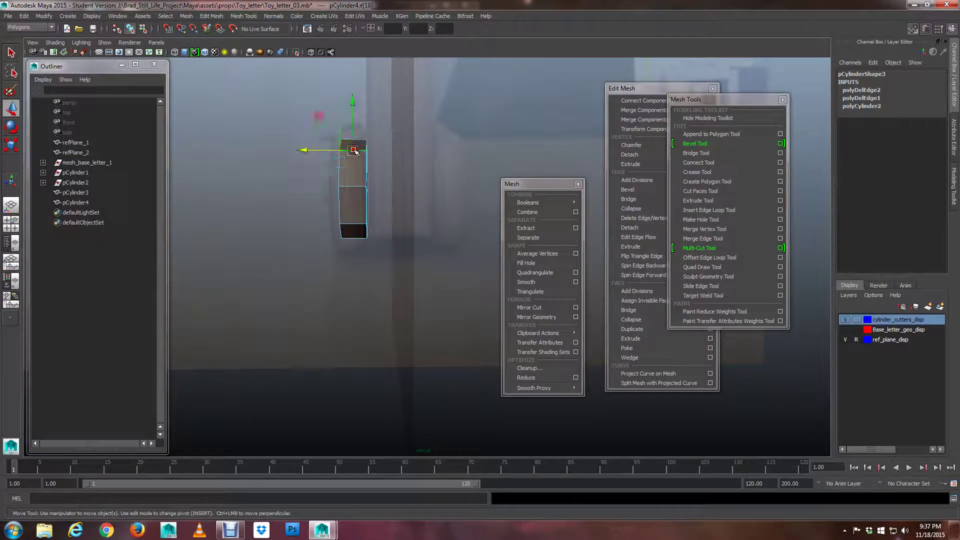
{"action": "left_click_drag", "start_coordinate": [354, 151], "coordinate": [359, 163], "text": "alt"}
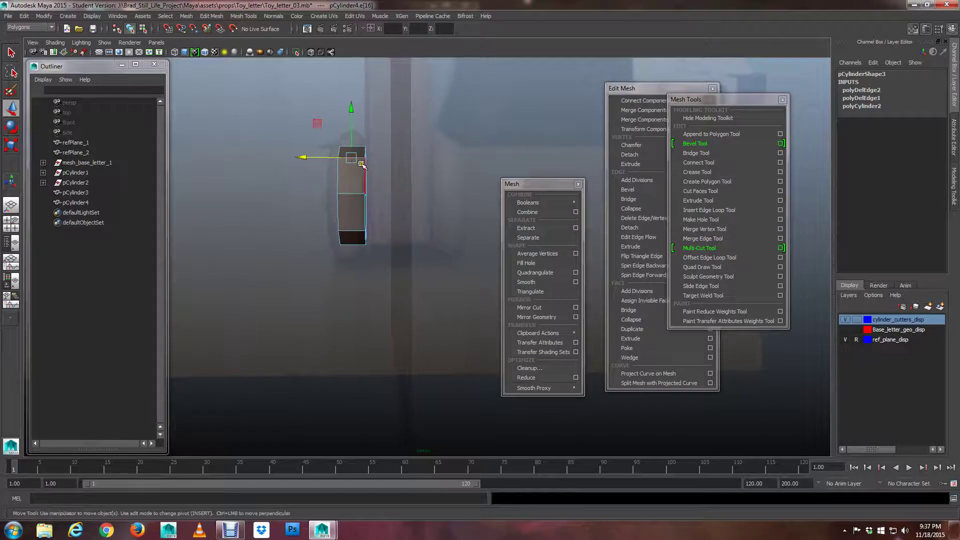
{"action": "mouse_move", "coordinate": [362, 165]}
{"action": "right_mouse_down", "text": "shift"}
{"action": "mouse_move", "coordinate": [336, 171]}
{"action": "mouse_move", "coordinate": [366, 178]}
{"action": "right_mouse_up", "text": "shift"}
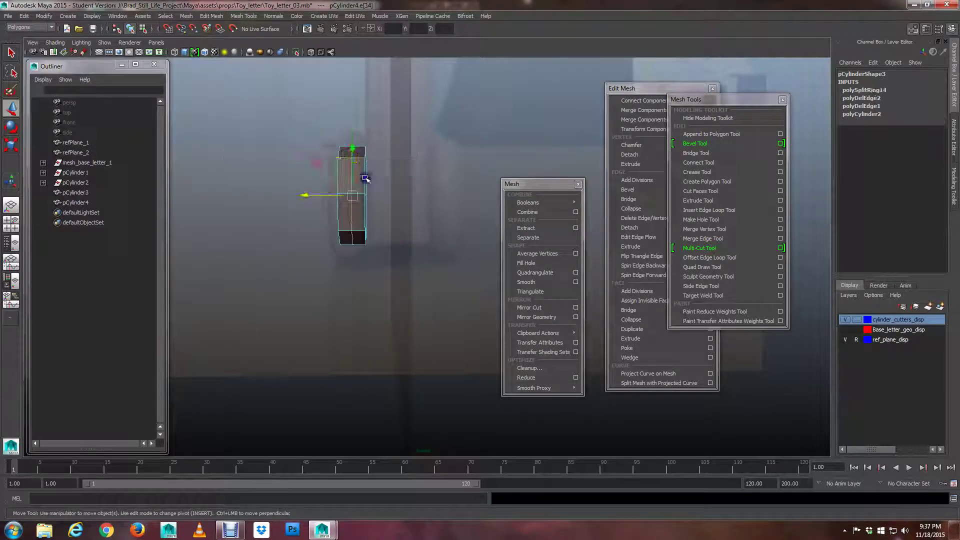
Scale the new middle edge loop outward so the cylinder's rim bulges beyond its caps.
{"action": "left_click_drag", "start_coordinate": [365, 179], "coordinate": [404, 205], "text": "alt"}
{"action": "key", "text": "r"}
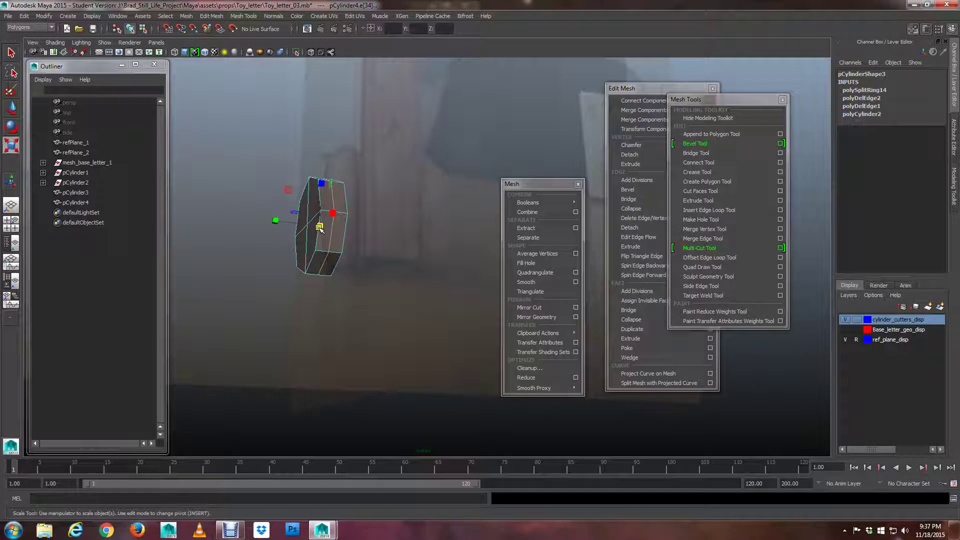
{"action": "left_click_drag", "start_coordinate": [320, 229], "coordinate": [462, 215]}
{"action": "key", "text": "3"}
Examine the wheel detail and its centre in the reference image against the bulged cylinder.
{"action": "scroll", "coordinate": [462, 215], "scroll_direction": "down", "scroll_amount": 3}
{"action": "mouse_move", "coordinate": [392, 212]}
{"action": "left_mouse_down", "text": "alt"}
{"action": "mouse_move", "coordinate": [369, 215]}
{"action": "mouse_move", "coordinate": [460, 204]}
{"action": "mouse_move", "coordinate": [390, 230]}
{"action": "mouse_move", "coordinate": [322, 221]}
{"action": "mouse_move", "coordinate": [380, 225]}
{"action": "mouse_move", "coordinate": [364, 234]}
{"action": "mouse_move", "coordinate": [378, 215]}
{"action": "left_mouse_up", "text": "alt"}
{"action": "scroll", "coordinate": [371, 216], "scroll_direction": "down", "scroll_amount": 3}
{"action": "scroll", "coordinate": [416, 204], "scroll_direction": "up", "scroll_amount": 2}
{"action": "scroll", "coordinate": [416, 204], "scroll_direction": "up", "scroll_amount": 3}
{"action": "middle_click_drag", "start_coordinate": [473, 205], "coordinate": [399, 182], "text": "alt"}
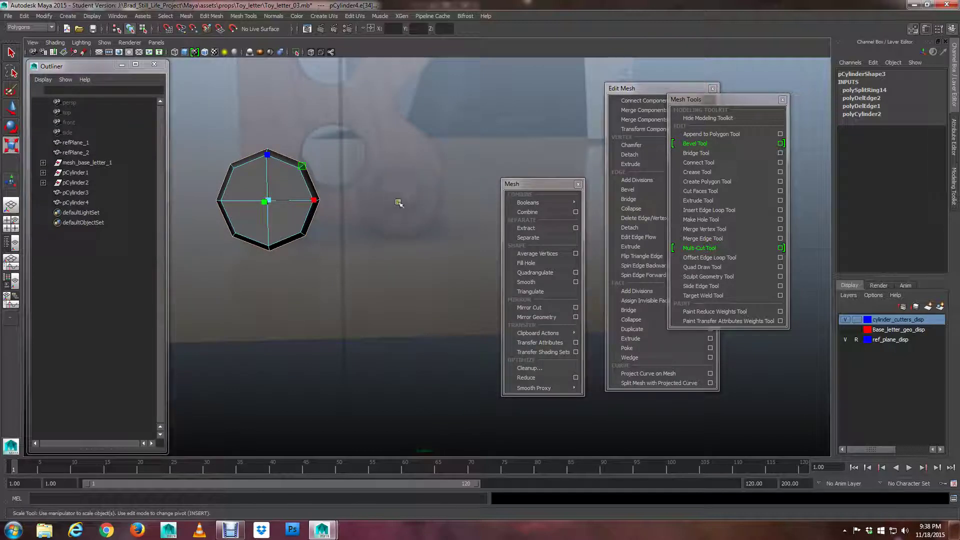
{"action": "key", "text": "q"}
{"action": "right_click_drag", "start_coordinate": [279, 194], "coordinate": [367, 212]}
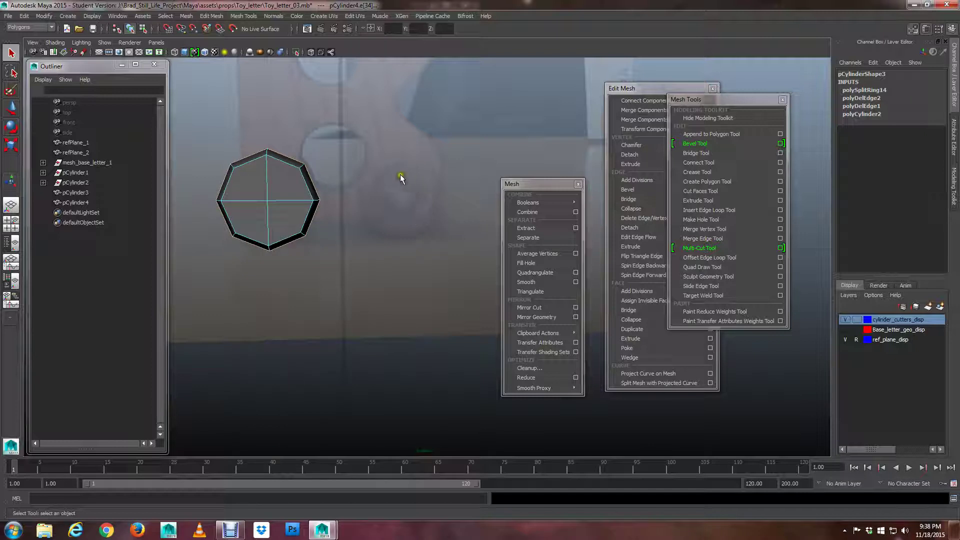
{"action": "right_click_drag", "start_coordinate": [405, 206], "coordinate": [604, 270], "text": "alt"}
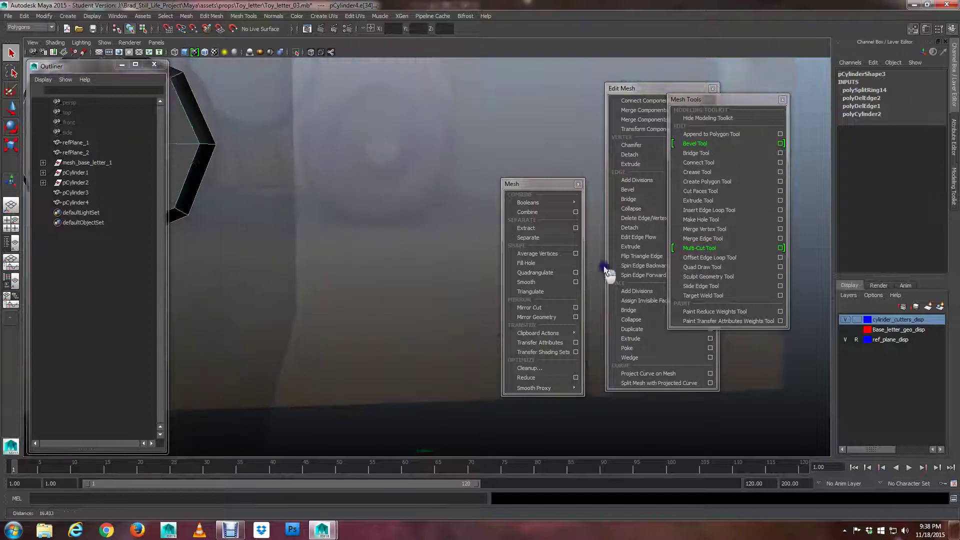
{"action": "middle_click_drag", "start_coordinate": [377, 96], "coordinate": [381, 216], "text": "alt"}
{"action": "right_click_drag", "start_coordinate": [381, 217], "coordinate": [450, 237], "text": "alt"}
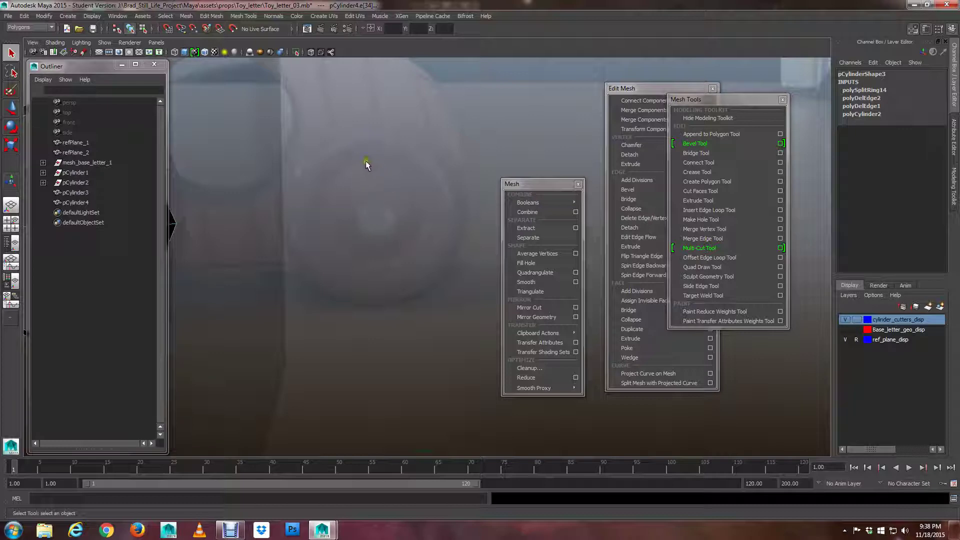
{"action": "left_click_drag", "start_coordinate": [409, 154], "coordinate": [365, 160], "text": "alt"}
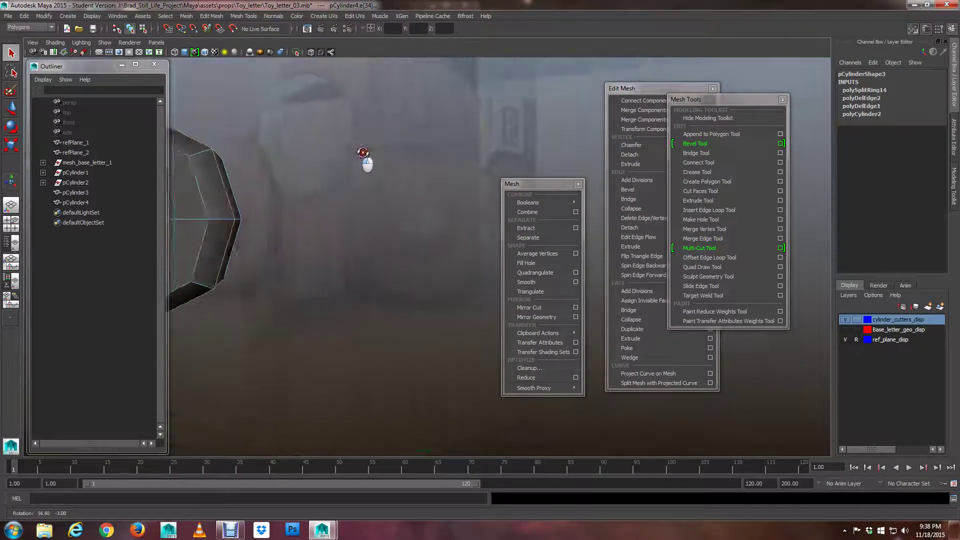
{"action": "right_click_drag", "start_coordinate": [365, 160], "coordinate": [337, 157], "text": "alt"}
{"action": "middle_click_drag", "start_coordinate": [337, 157], "coordinate": [486, 141], "text": "alt"}
Extrude the four front cap faces of the cylinder together.
{"action": "right_click", "coordinate": [366, 193]}
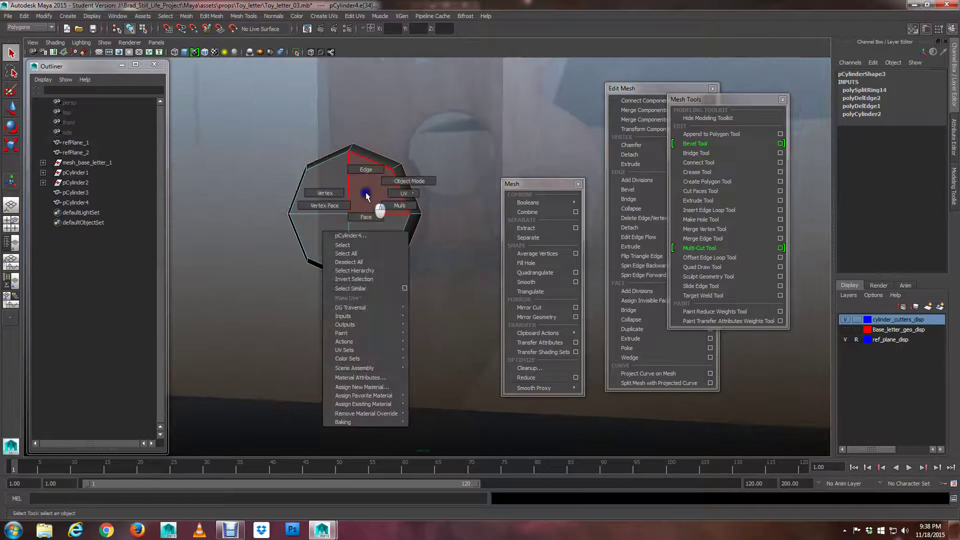
{"action": "right_click_drag", "start_coordinate": [366, 193], "coordinate": [367, 216]}
{"action": "left_click", "coordinate": [368, 193]}
{"action": "left_click", "coordinate": [328, 193], "text": "shift"}
{"action": "left_click", "coordinate": [331, 242], "text": "shift"}
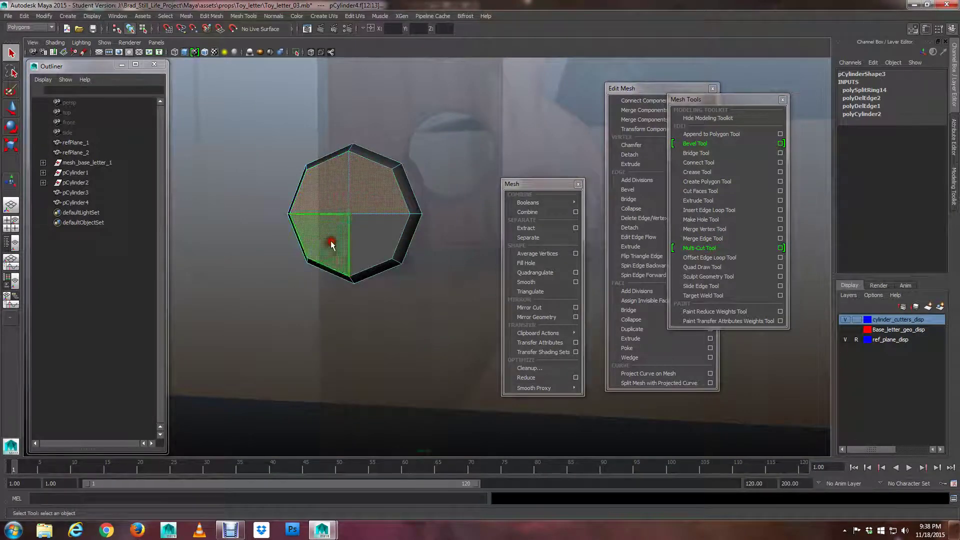
{"action": "left_click", "coordinate": [366, 232], "text": "shift"}
{"action": "scroll", "coordinate": [367, 233], "scroll_direction": "down", "scroll_amount": 2}
{"action": "mouse_move", "coordinate": [366, 233]}
{"action": "left_mouse_down", "text": "alt"}
{"action": "mouse_move", "coordinate": [384, 230]}
{"action": "mouse_move", "coordinate": [367, 230]}
{"action": "left_mouse_up", "text": "alt"}
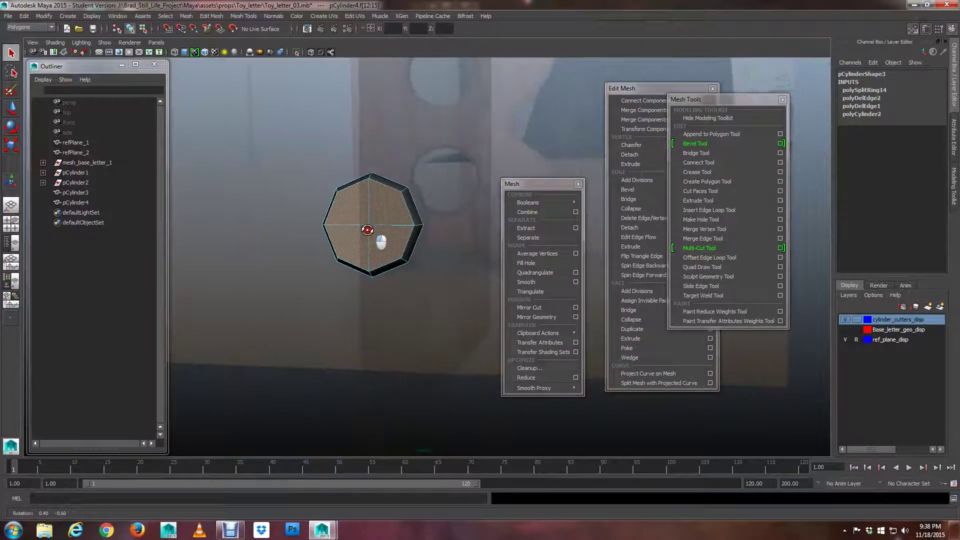
{"action": "middle_click_drag", "start_coordinate": [371, 227], "coordinate": [300, 194], "text": "alt"}
{"action": "left_click_drag", "start_coordinate": [300, 195], "coordinate": [313, 193], "text": "alt"}
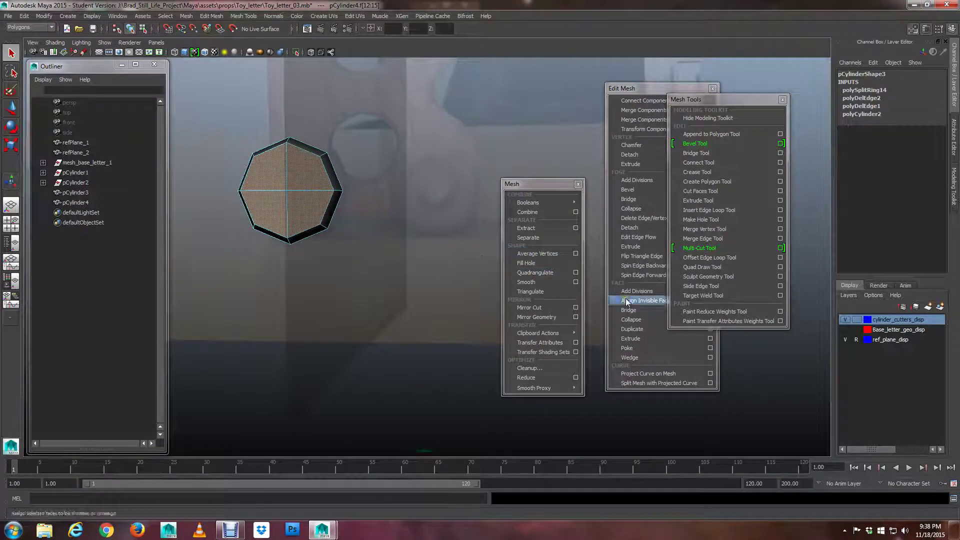
{"action": "left_click", "coordinate": [635, 339]}
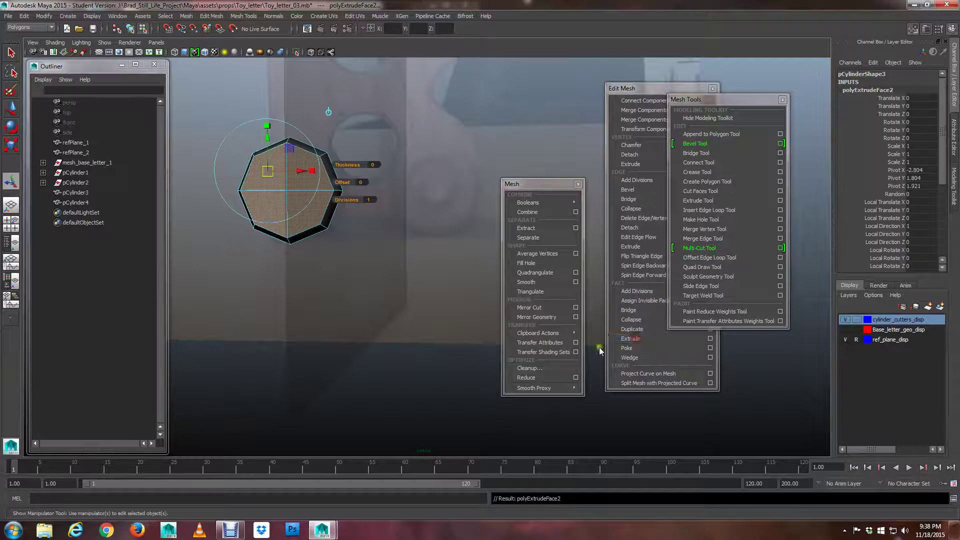
Inset the extruded cap faces with an offset of about 0.6 and a local Z translation of -0.191.
{"action": "middle_click_drag", "start_coordinate": [330, 230], "coordinate": [381, 248], "text": "alt"}
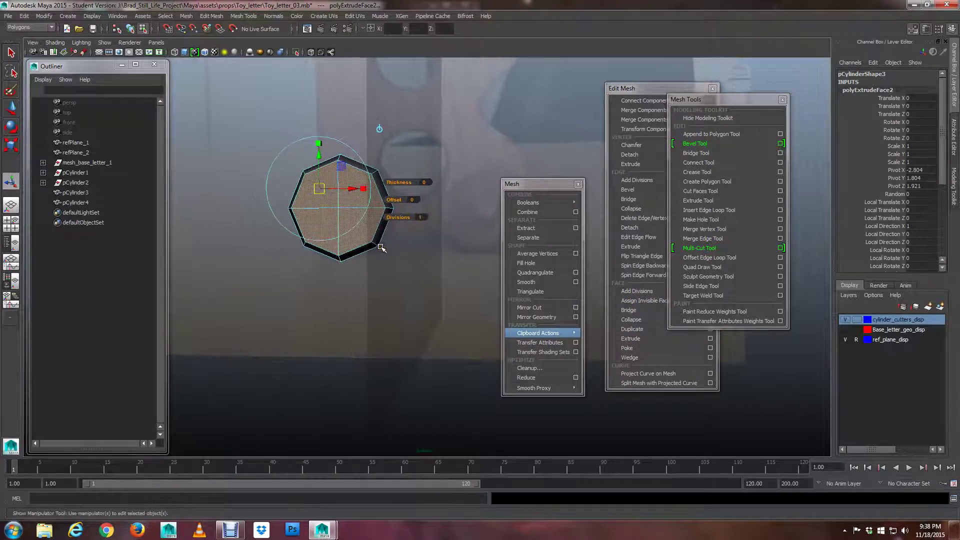
{"action": "left_click_drag", "start_coordinate": [401, 181], "coordinate": [400, 203]}
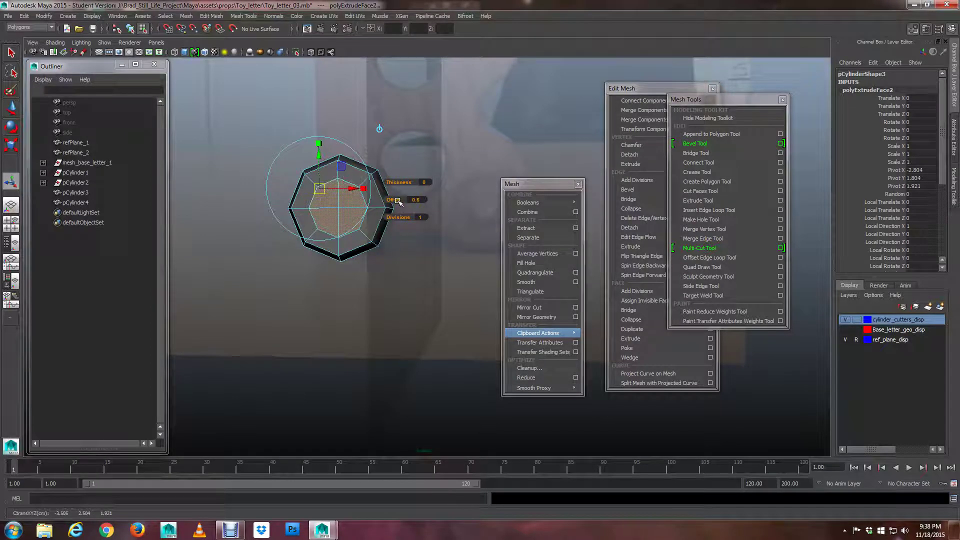
{"action": "left_click_drag", "start_coordinate": [398, 202], "coordinate": [437, 212]}
{"action": "right_click_drag", "start_coordinate": [436, 213], "coordinate": [384, 203], "text": "alt"}
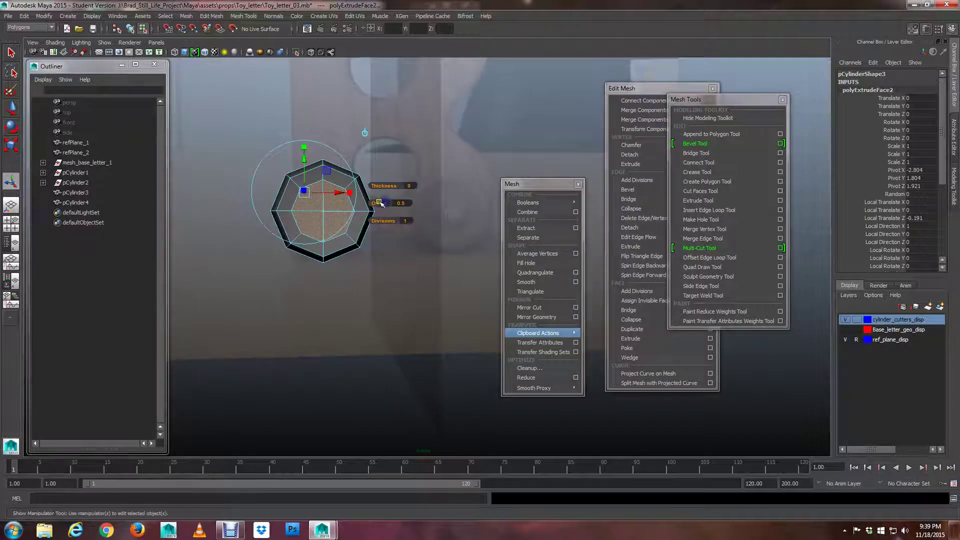
{"action": "left_click_drag", "start_coordinate": [384, 202], "coordinate": [401, 183]}
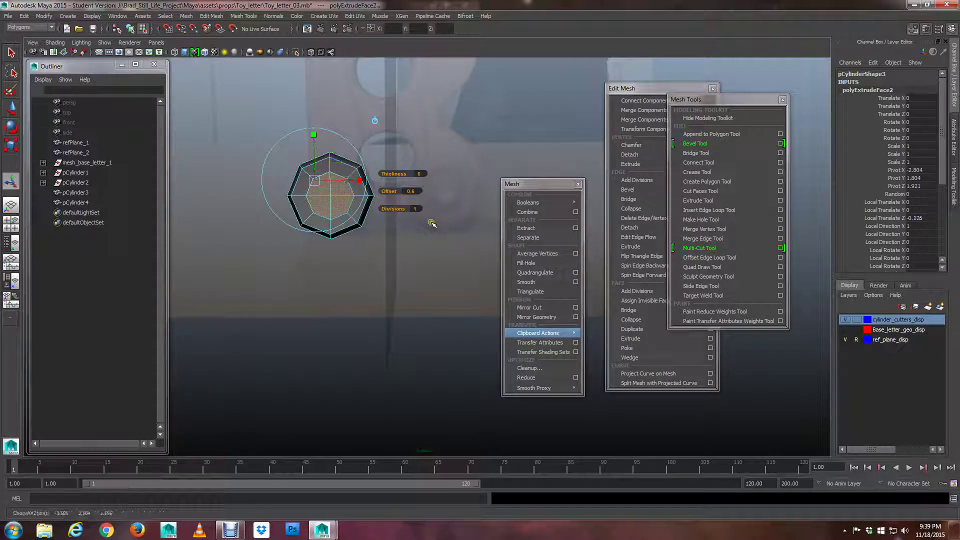
Undo the extra depth movement of the extruded faces and set the extrusion's offset to 0.7.
{"action": "middle_click_drag", "start_coordinate": [431, 223], "coordinate": [424, 222]}
{"action": "key", "text": "ctrl+z"}
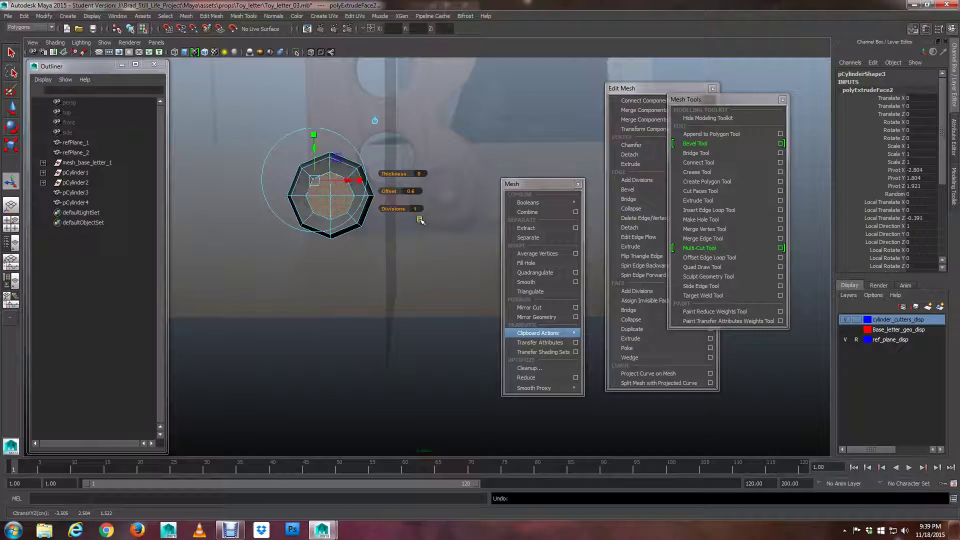
{"action": "middle_click_drag", "start_coordinate": [393, 193], "coordinate": [391, 192]}
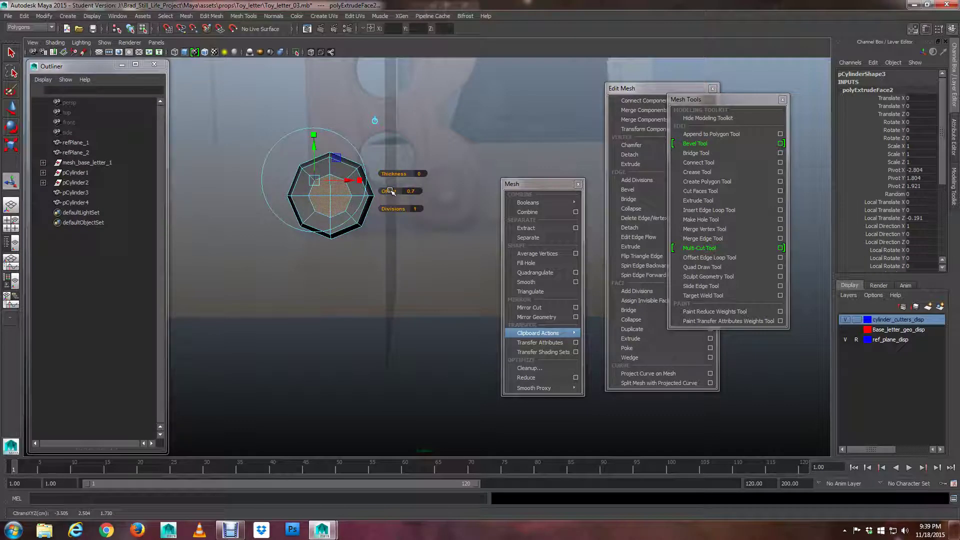
{"action": "middle_click_drag", "start_coordinate": [390, 191], "coordinate": [391, 192]}
Try a local Z translation of -0.055 for the extrusion, undo it, and set the offset to 1.
{"action": "left_click_drag", "start_coordinate": [389, 191], "coordinate": [459, 214], "text": "alt"}
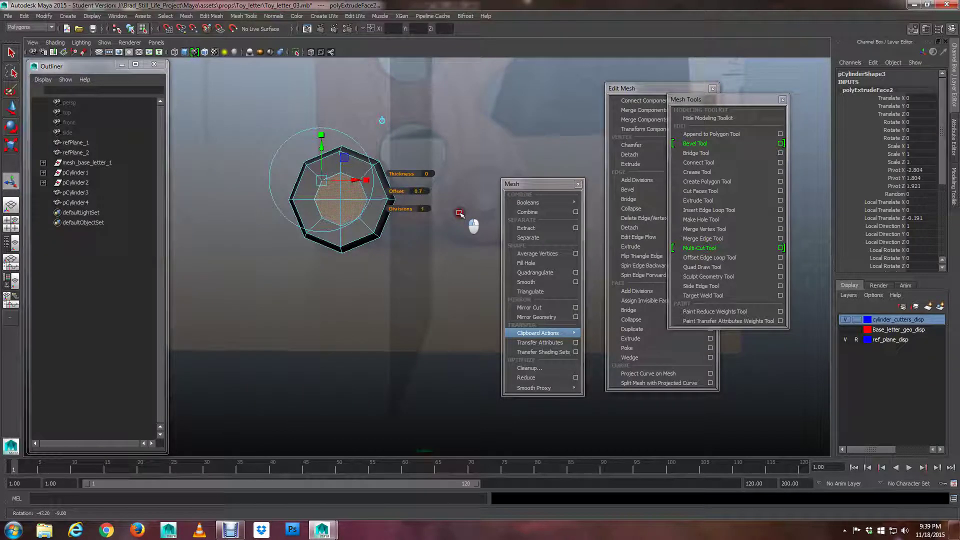
{"action": "mouse_move", "coordinate": [392, 214]}
{"action": "left_mouse_down", "text": "alt"}
{"action": "mouse_move", "coordinate": [375, 214]}
{"action": "mouse_move", "coordinate": [392, 225]}
{"action": "left_mouse_up", "text": "alt"}
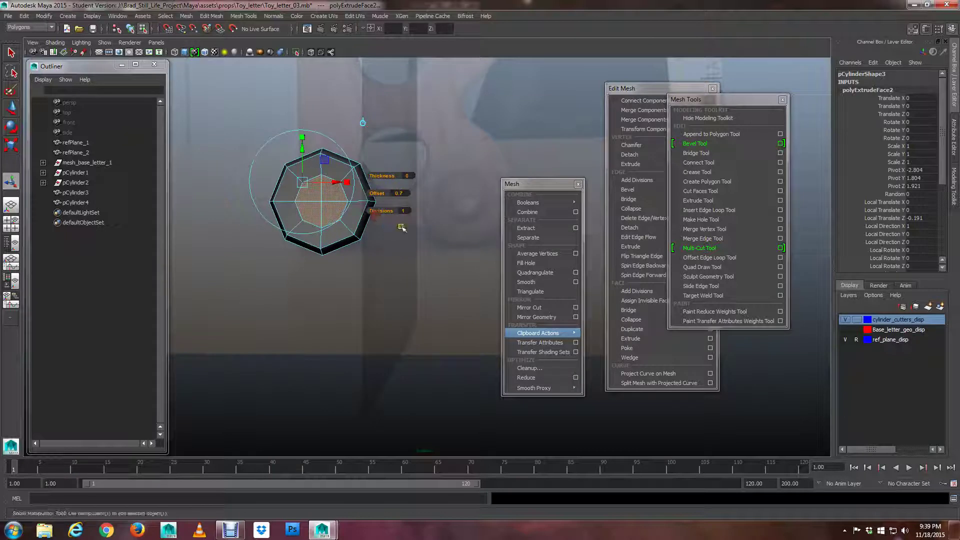
{"action": "middle_click_drag", "start_coordinate": [407, 232], "coordinate": [407, 233]}
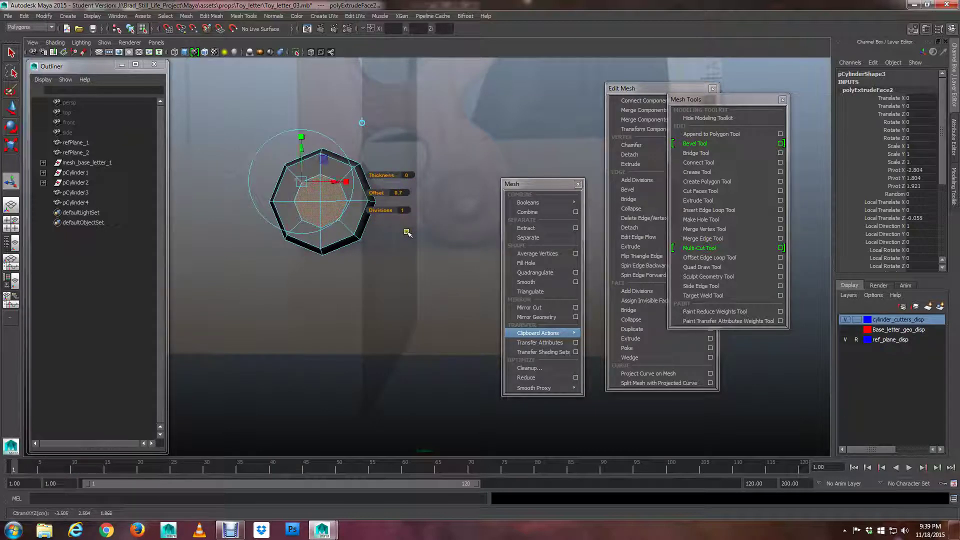
{"action": "key", "text": "ctrl+z"}
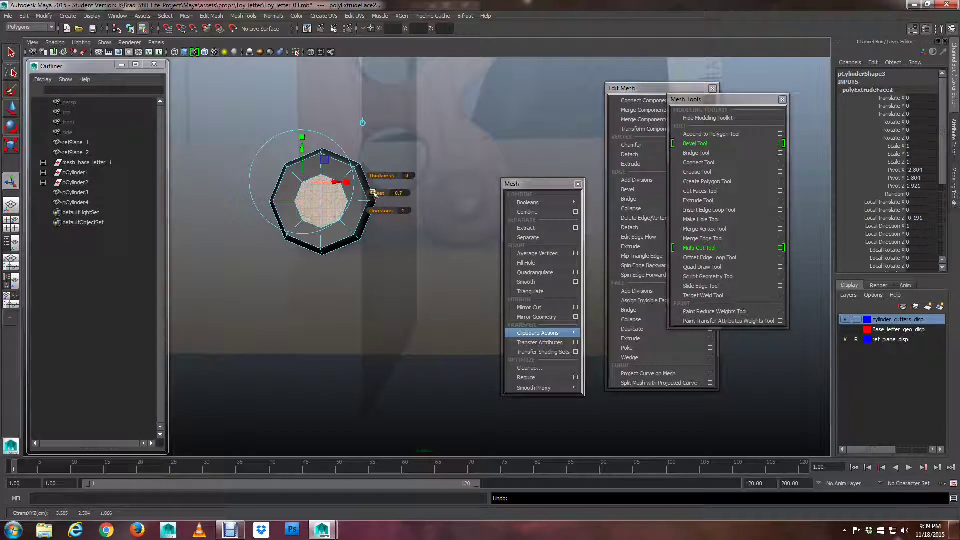
{"action": "left_click_drag", "start_coordinate": [375, 193], "coordinate": [375, 193]}
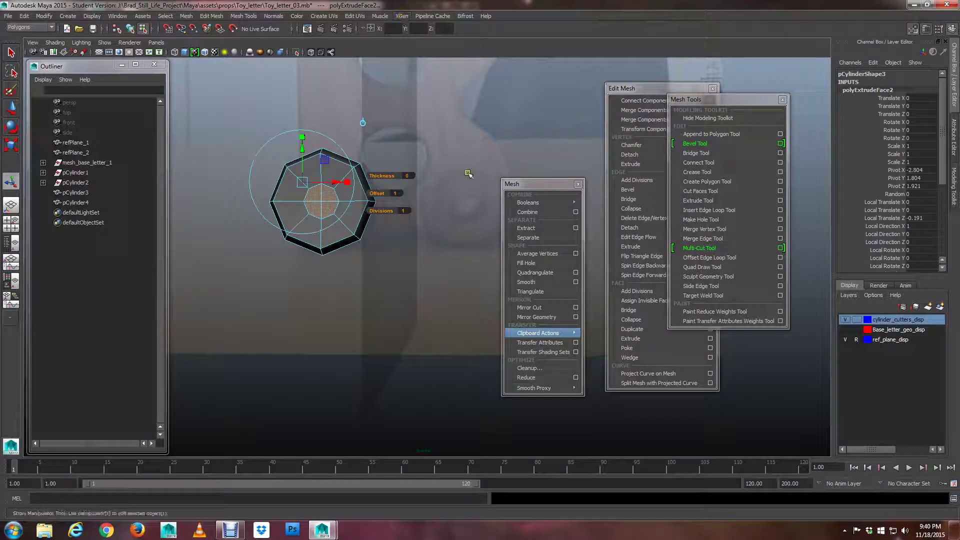
Examine the wheel's centre detail in the reference image up close.
{"action": "middle_click_drag", "start_coordinate": [466, 178], "coordinate": [381, 205], "text": "alt"}
{"action": "scroll", "coordinate": [382, 205], "scroll_direction": "up", "scroll_amount": 5}
{"action": "middle_click_drag", "start_coordinate": [409, 145], "coordinate": [419, 193], "text": "alt"}
{"action": "scroll", "coordinate": [419, 193], "scroll_direction": "up", "scroll_amount": 1}
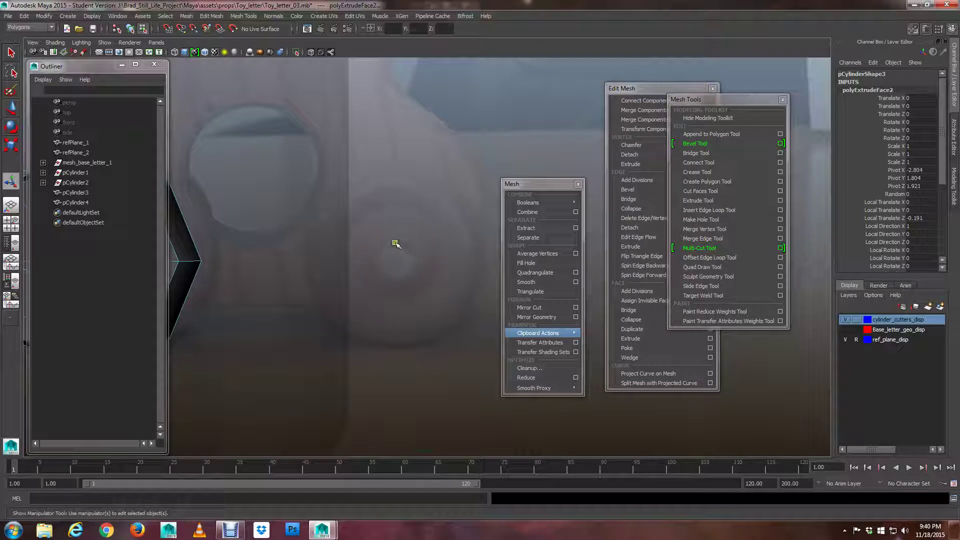
Set the cap extrusion's offset to 1.2 to shrink the central faces, and finish the extrusion.
{"action": "key", "text": "f"}
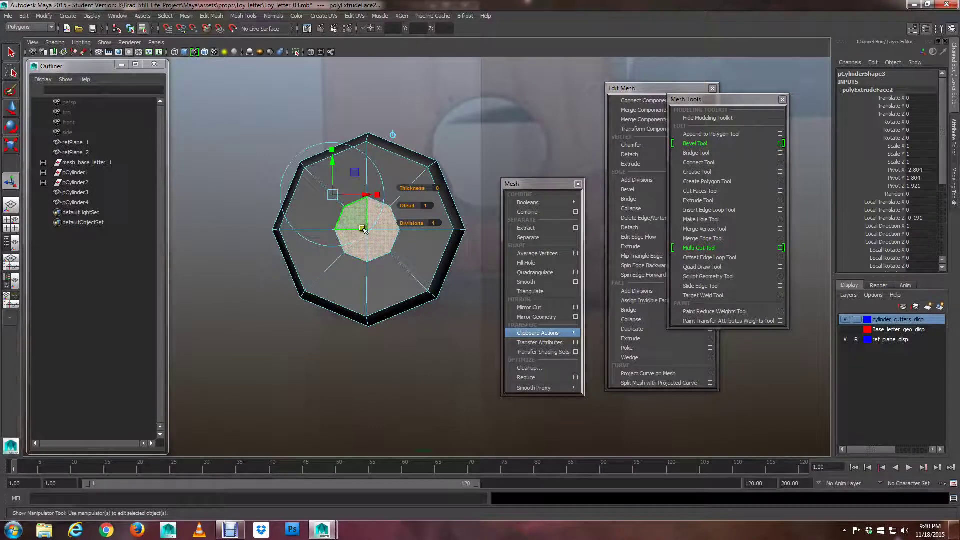
{"action": "left_click_drag", "start_coordinate": [363, 230], "coordinate": [356, 231], "text": "alt"}
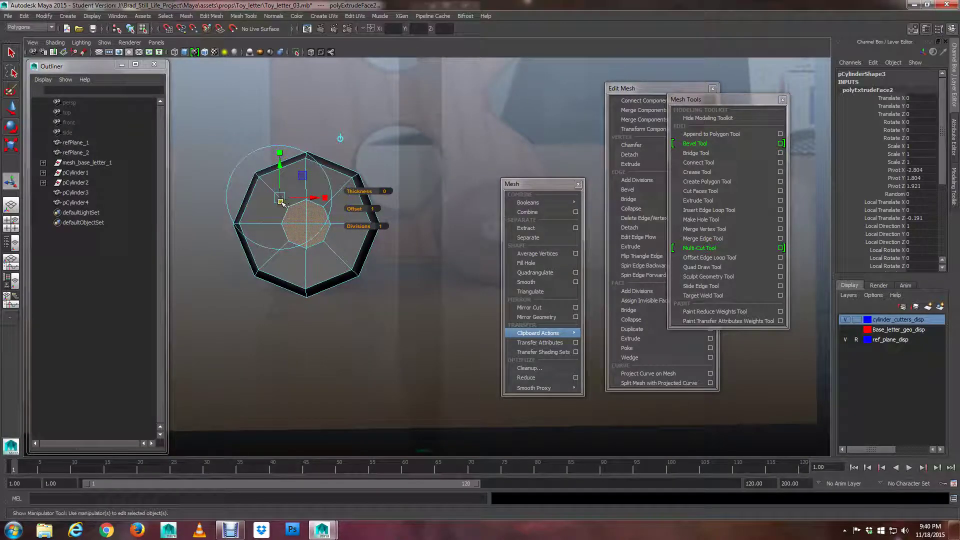
{"action": "left_click_drag", "start_coordinate": [308, 214], "coordinate": [315, 205], "text": "alt"}
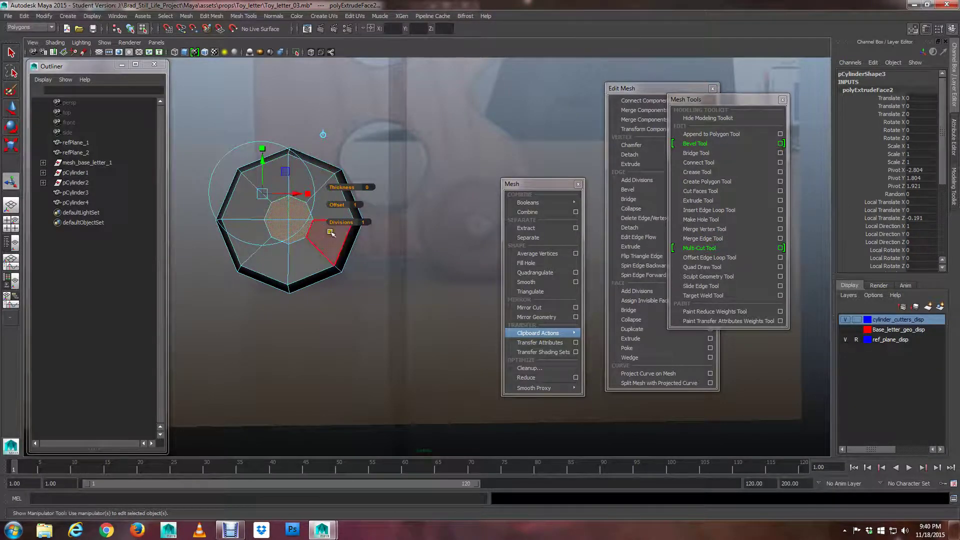
{"action": "left_click_drag", "start_coordinate": [328, 205], "coordinate": [323, 205]}
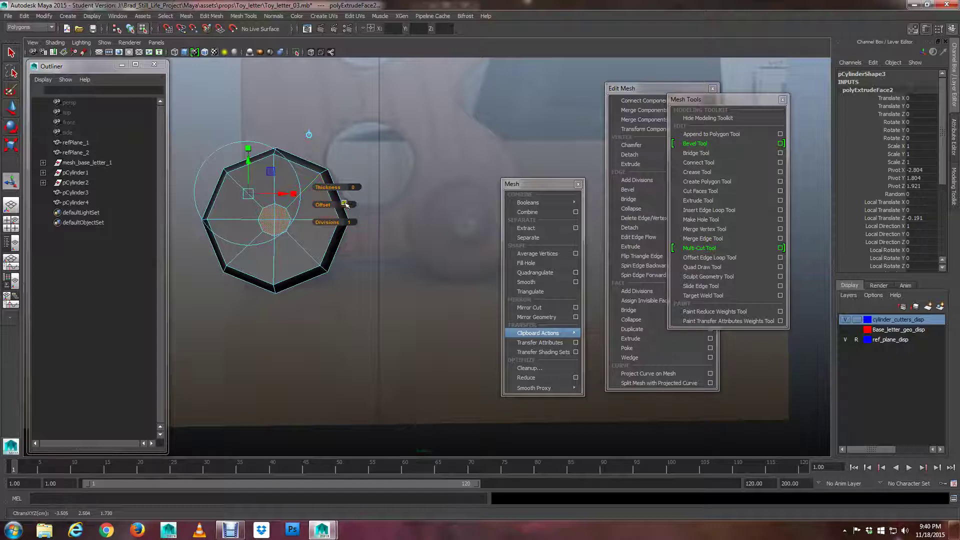
{"action": "middle_click_drag", "start_coordinate": [309, 215], "coordinate": [304, 207], "text": "alt"}
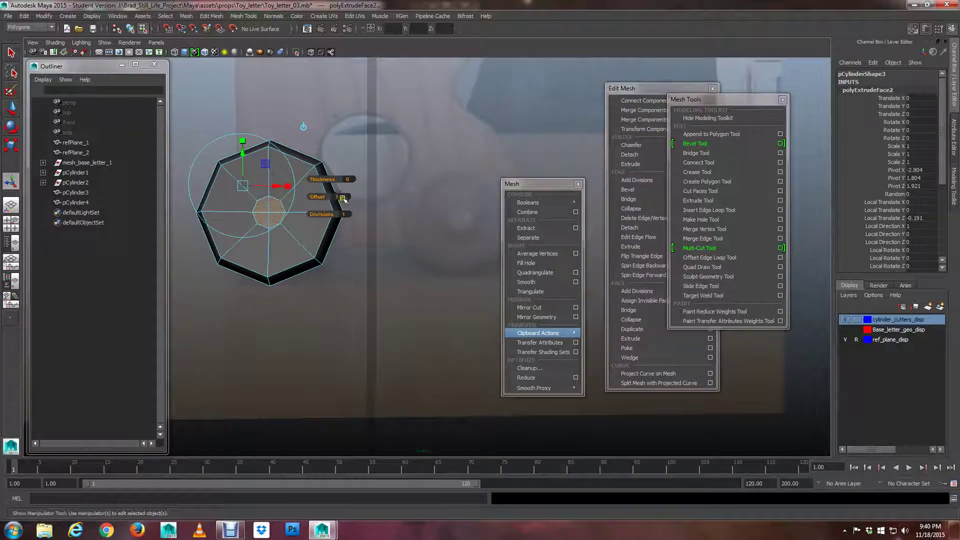
{"action": "mouse_move", "coordinate": [281, 219]}
{"action": "left_mouse_down", "text": "alt"}
{"action": "mouse_move", "coordinate": [197, 224]}
{"action": "mouse_move", "coordinate": [298, 223]}
{"action": "left_mouse_up", "text": "alt"}
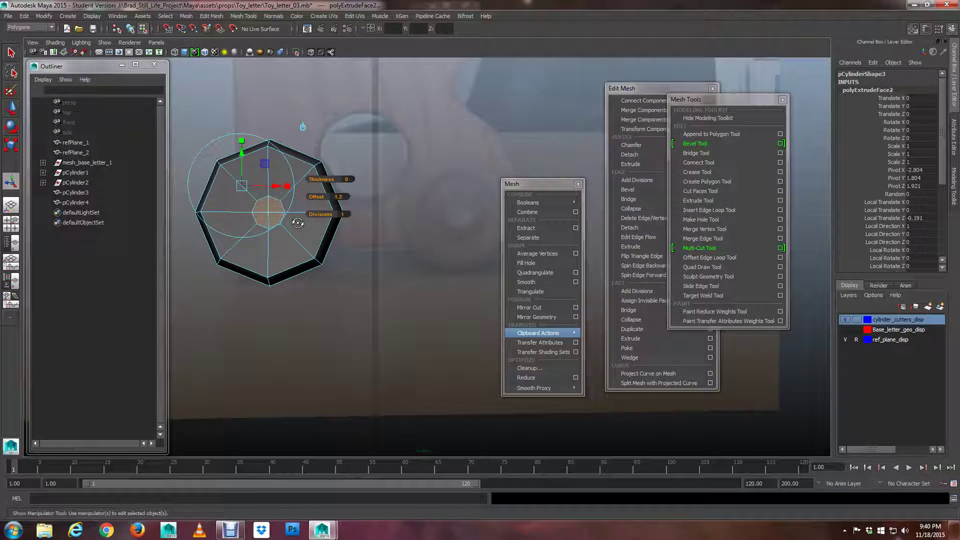
{"action": "key", "text": "q"}
Insert an edge loop on the cap roughly midway between the small central octagon and the outer rim.
{"action": "left_click_drag", "start_coordinate": [296, 221], "coordinate": [300, 204], "text": "alt"}
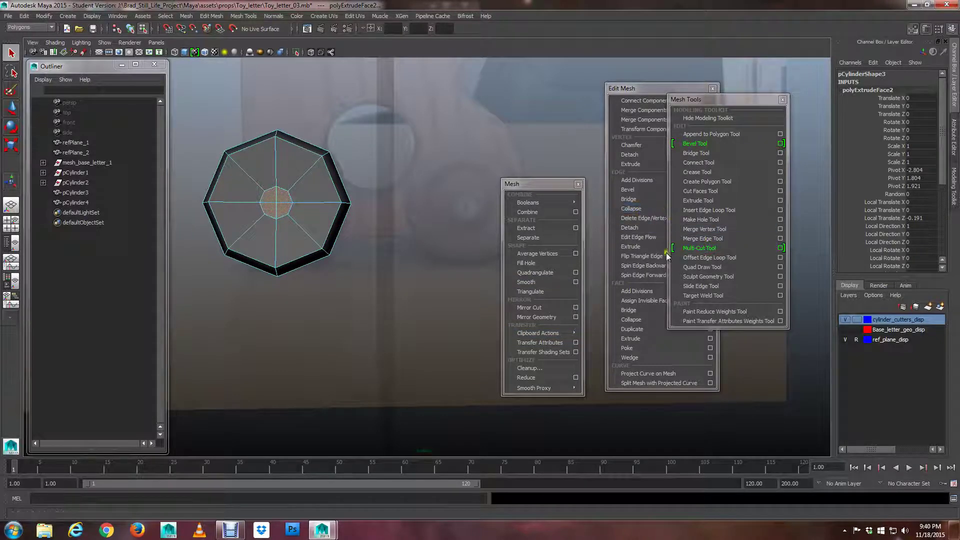
{"action": "left_click", "coordinate": [694, 210]}
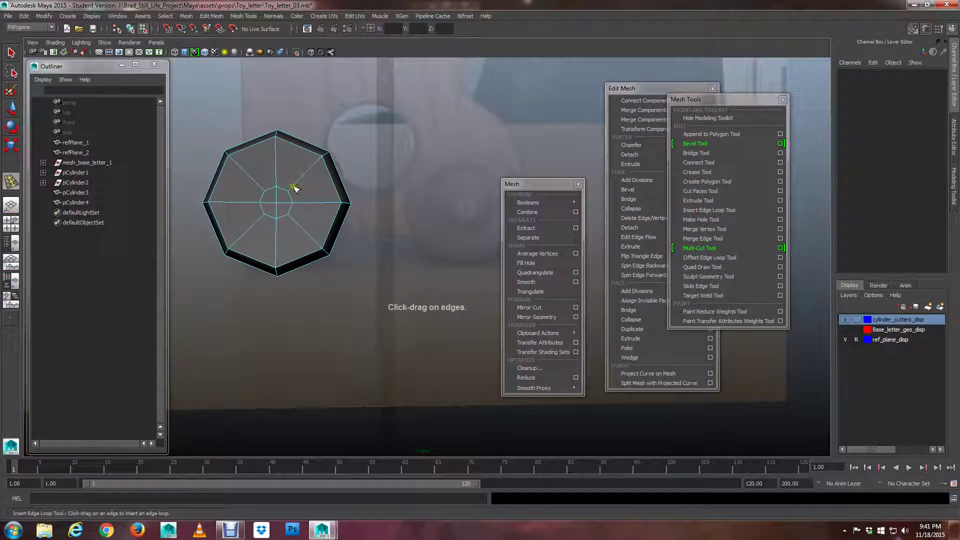
{"action": "left_click_drag", "start_coordinate": [297, 185], "coordinate": [313, 178]}
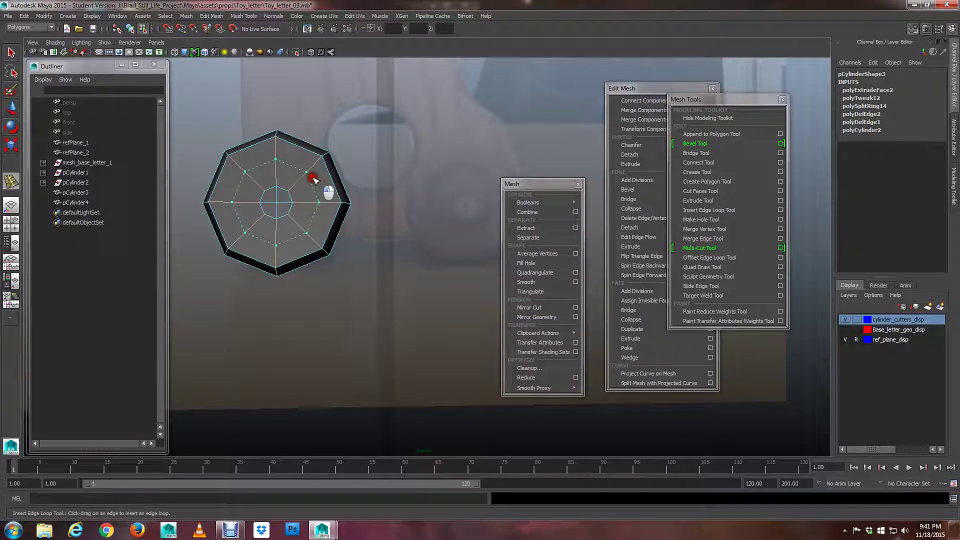
{"action": "left_click_drag", "start_coordinate": [313, 178], "coordinate": [311, 179]}
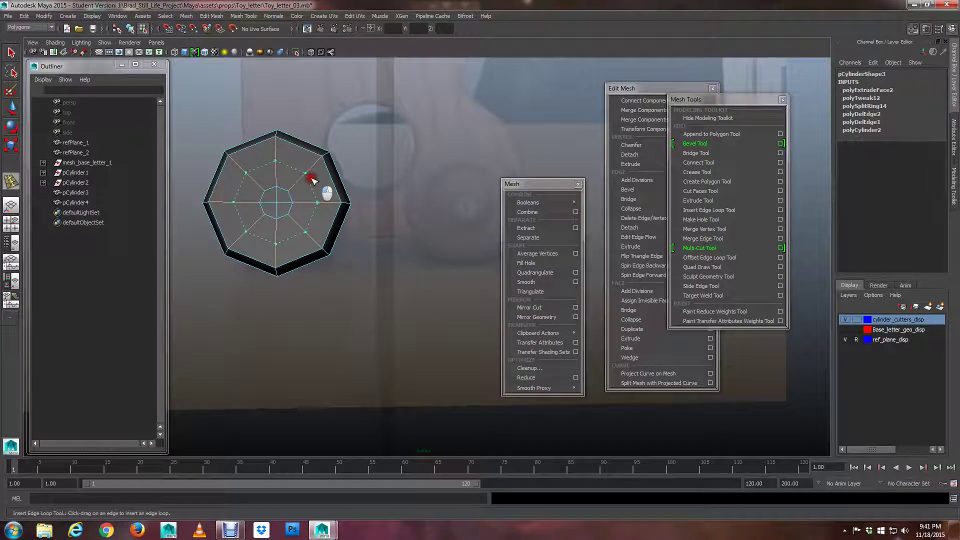
{"action": "left_click_drag", "start_coordinate": [311, 179], "coordinate": [310, 180]}
{"action": "left_click_drag", "start_coordinate": [309, 181], "coordinate": [248, 227]}
Move the new cap edge loop along the wheel's axis to a Z position of 1.730 and check its depth in wireframe.
{"action": "scroll", "coordinate": [250, 226], "scroll_direction": "up", "scroll_amount": 1}
{"action": "middle_click_drag", "start_coordinate": [357, 226], "coordinate": [289, 225], "text": "alt"}
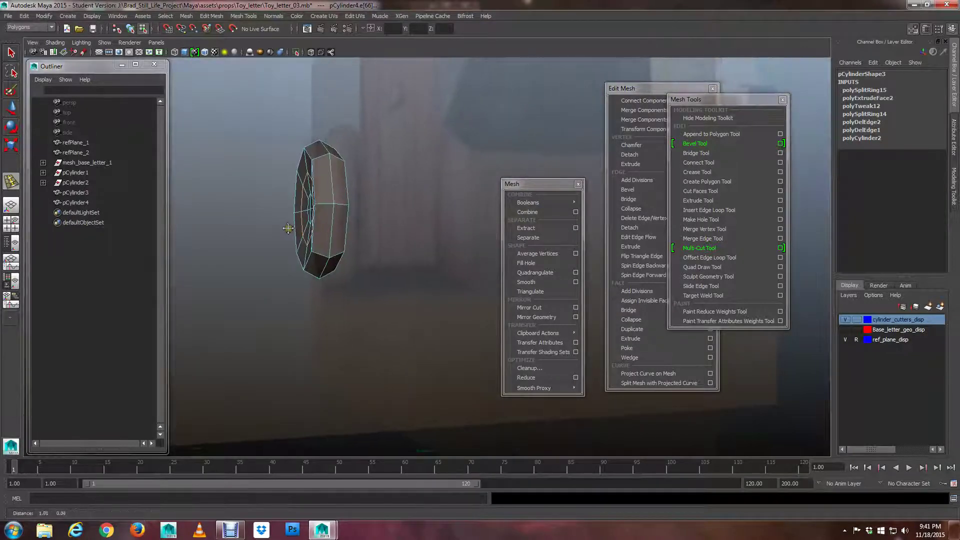
{"action": "key", "text": "w"}
{"action": "left_click_drag", "start_coordinate": [264, 210], "coordinate": [380, 226]}
{"action": "middle_click_drag", "start_coordinate": [380, 227], "coordinate": [397, 266], "text": "alt"}
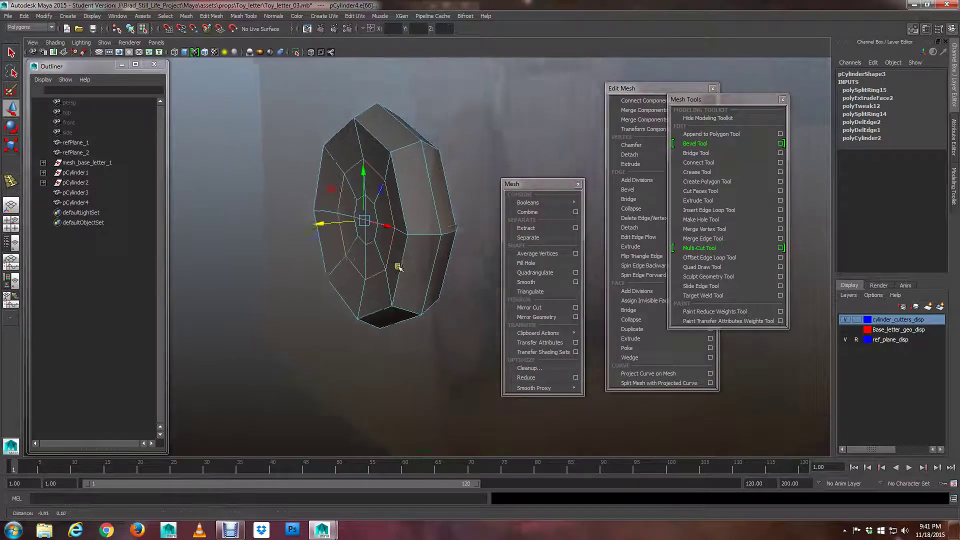
{"action": "scroll", "coordinate": [398, 266], "scroll_direction": "up", "scroll_amount": 4}
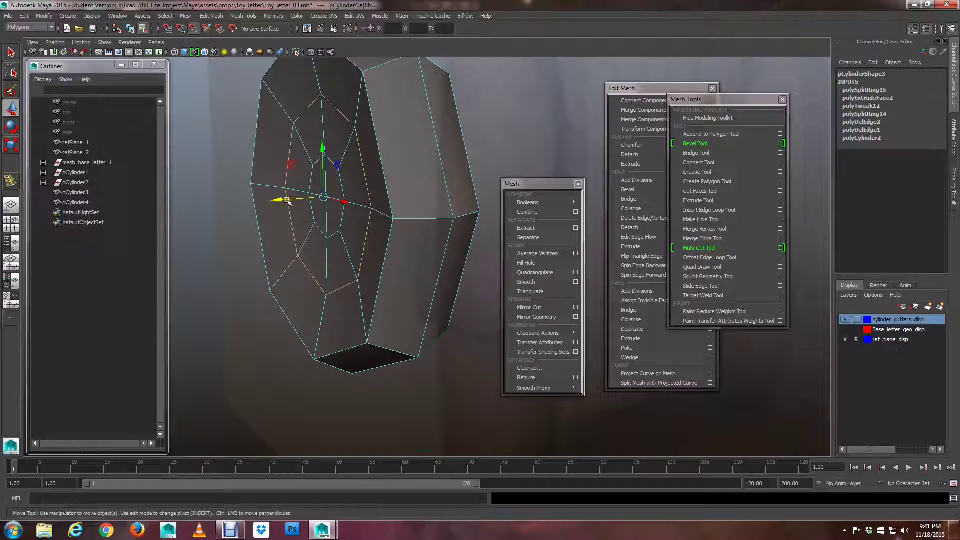
{"action": "left_click_drag", "start_coordinate": [285, 201], "coordinate": [308, 194]}
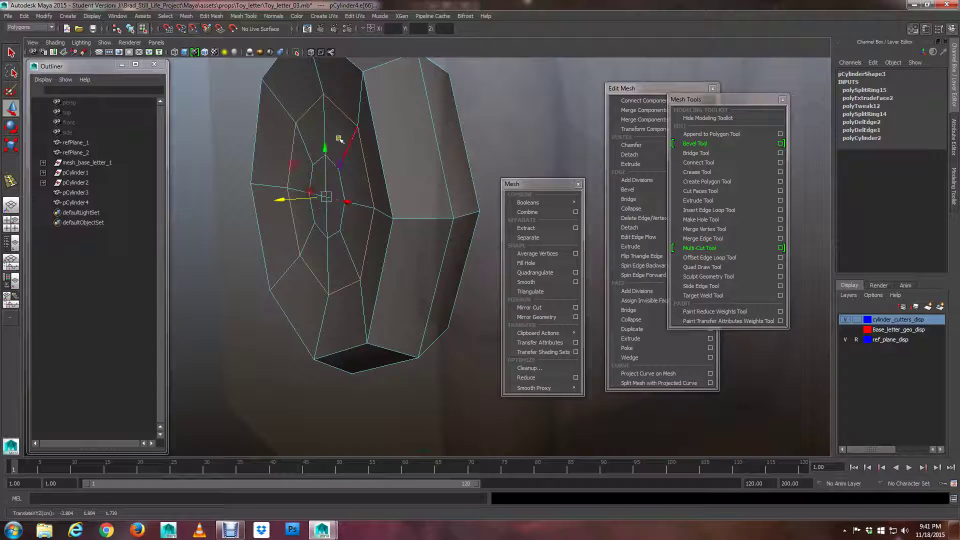
{"action": "left_click_drag", "start_coordinate": [348, 159], "coordinate": [272, 246], "text": "alt"}
{"action": "key", "text": "4"}
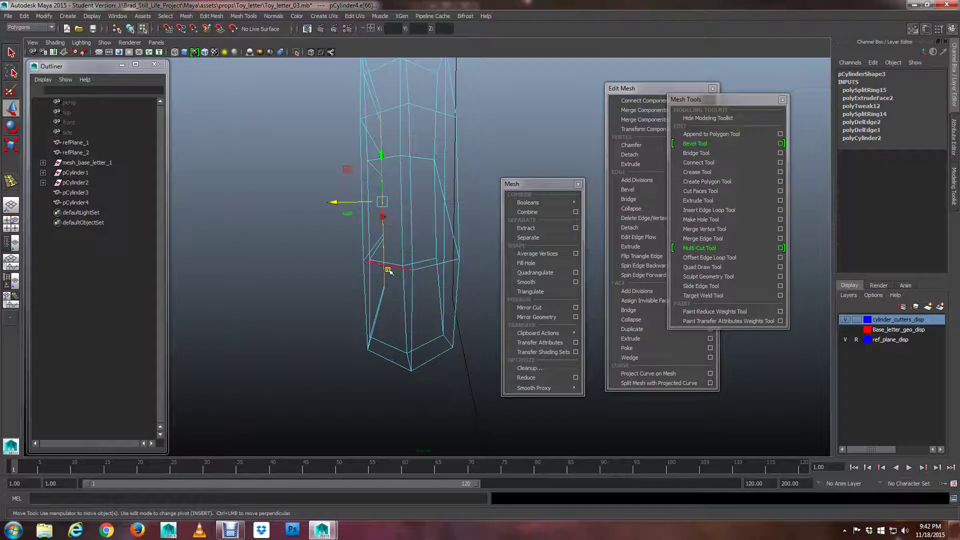
{"action": "mouse_move", "coordinate": [385, 268]}
{"action": "left_mouse_down", "text": "alt"}
{"action": "mouse_move", "coordinate": [328, 278]}
{"action": "mouse_move", "coordinate": [397, 281]}
{"action": "mouse_move", "coordinate": [454, 253]}
{"action": "left_mouse_up", "text": "alt"}
{"action": "key", "text": "5"}
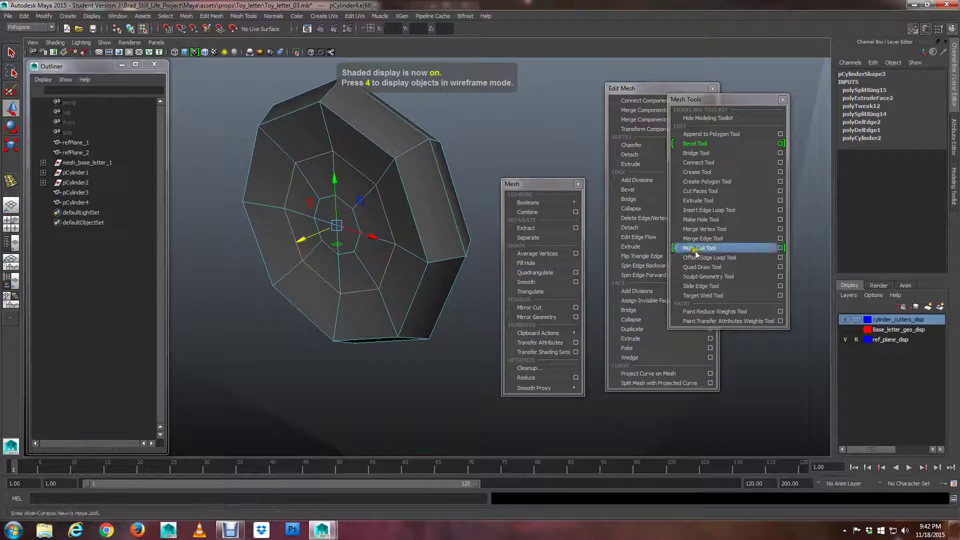
Insert another edge loop on the cap between the recessed loop and the outer rim.
{"action": "scroll", "coordinate": [421, 209], "scroll_direction": "down", "scroll_amount": 5}
{"action": "mouse_move", "coordinate": [421, 209]}
{"action": "left_mouse_down", "text": "alt"}
{"action": "mouse_move", "coordinate": [446, 221]}
{"action": "mouse_move", "coordinate": [409, 235]}
{"action": "mouse_move", "coordinate": [437, 240]}
{"action": "left_mouse_up", "text": "alt"}
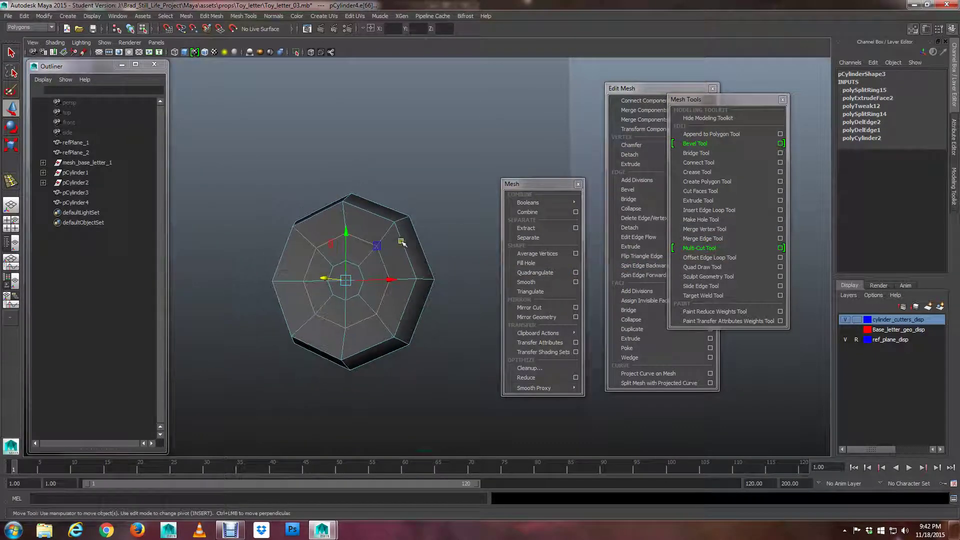
{"action": "left_click", "coordinate": [710, 210]}
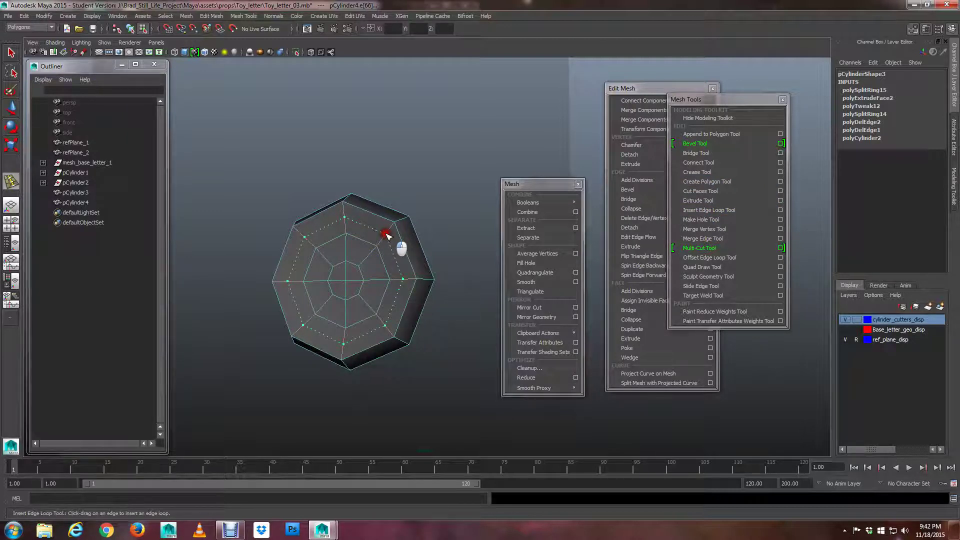
{"action": "left_click_drag", "start_coordinate": [385, 233], "coordinate": [386, 234]}
Pull the new outer edge loop outward along the wheel's axis to round the rim.
{"action": "left_click_drag", "start_coordinate": [431, 253], "coordinate": [394, 249], "text": "alt"}
{"action": "middle_click_drag", "start_coordinate": [424, 255], "coordinate": [401, 215], "text": "alt"}
{"action": "scroll", "coordinate": [400, 208], "scroll_direction": "up", "scroll_amount": 3}
{"action": "left_click_drag", "start_coordinate": [414, 215], "coordinate": [353, 202], "text": "alt"}
{"action": "key", "text": "w"}
{"action": "key", "text": "1"}
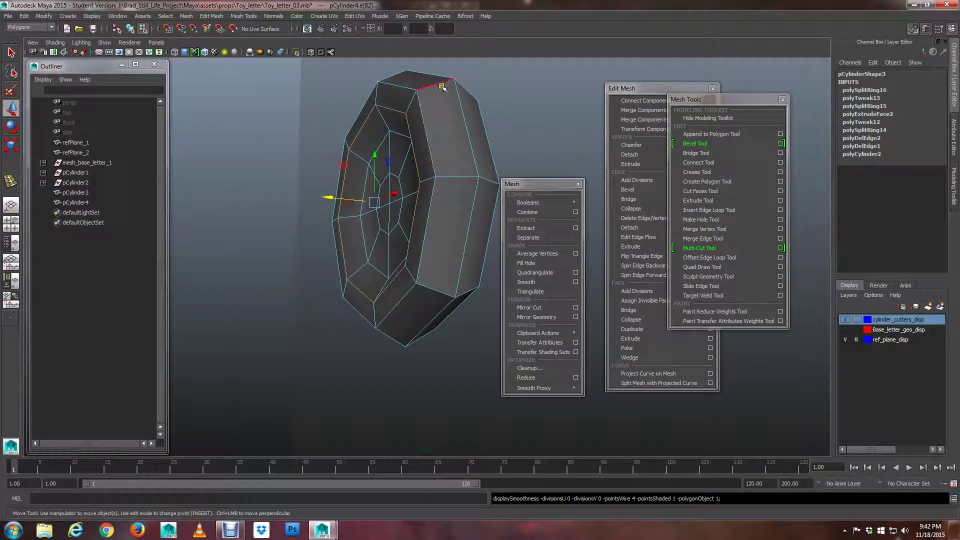
Insert an edge loop inside the recess between the central octagon and the recessed loop.
{"action": "right_click_drag", "start_coordinate": [423, 143], "coordinate": [434, 157], "text": "alt"}
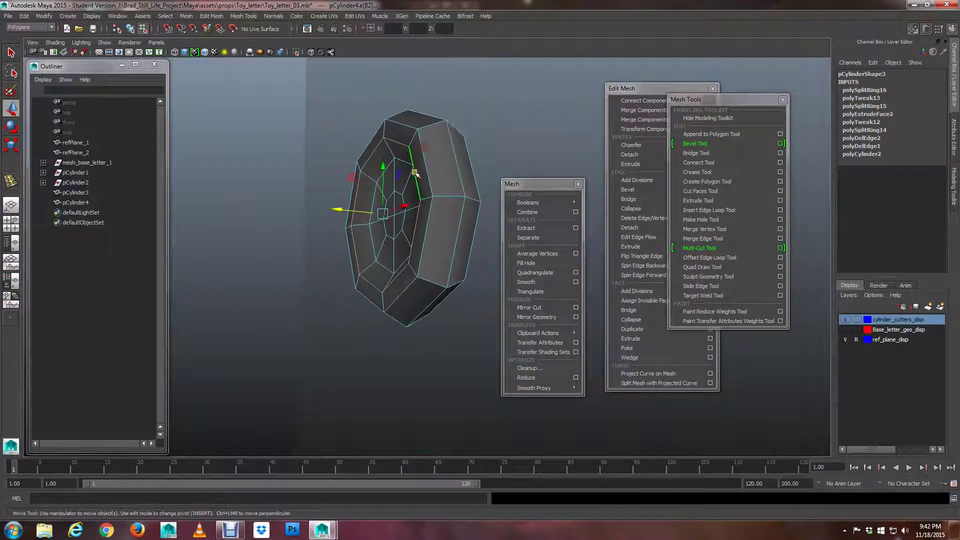
{"action": "key", "text": "g"}
{"action": "left_click_drag", "start_coordinate": [409, 183], "coordinate": [397, 204]}
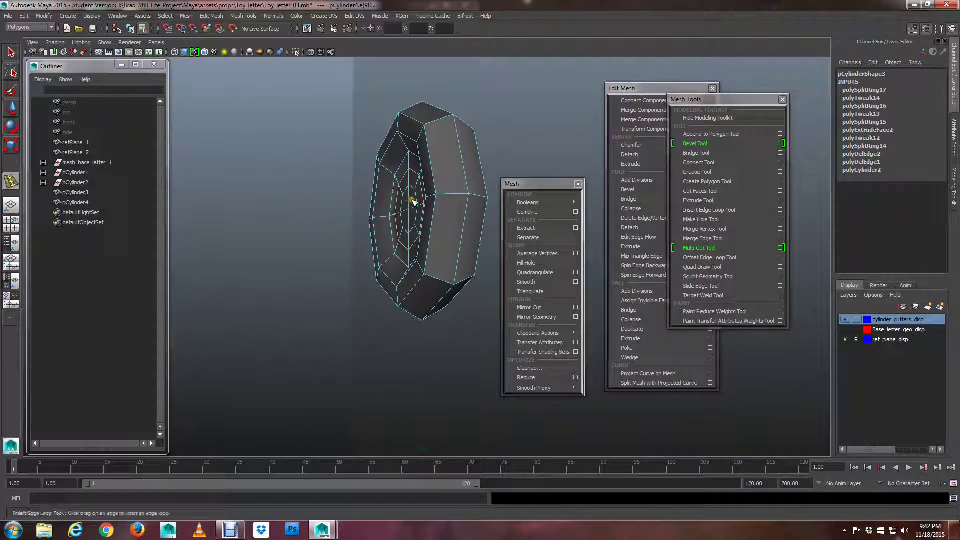
{"action": "key", "text": "q"}
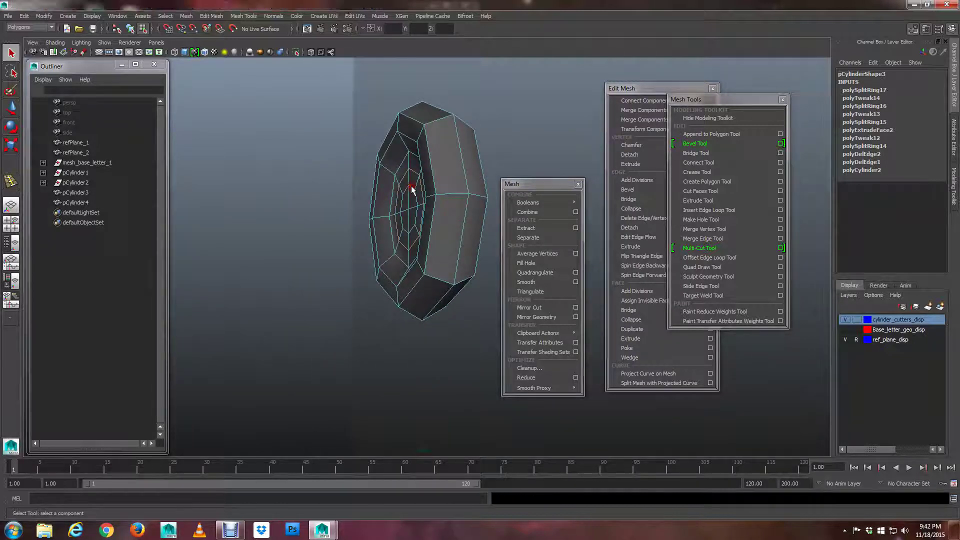
Select the four centre faces of the cap and move them outward along the wheel's axis to a Z position of 1.953.
{"action": "left_click", "coordinate": [422, 209]}
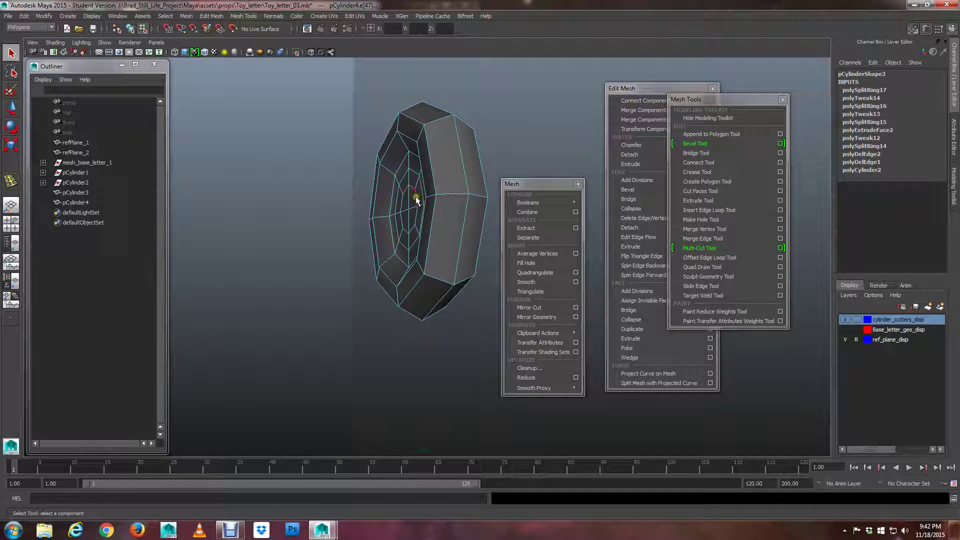
{"action": "right_click_drag", "start_coordinate": [415, 196], "coordinate": [424, 225]}
{"action": "left_click", "coordinate": [403, 215]}
{"action": "left_click", "coordinate": [404, 215], "text": "shift"}
{"action": "left_click", "coordinate": [404, 202], "text": "shift"}
{"action": "left_click", "coordinate": [413, 200], "text": "shift"}
{"action": "key", "text": "w"}
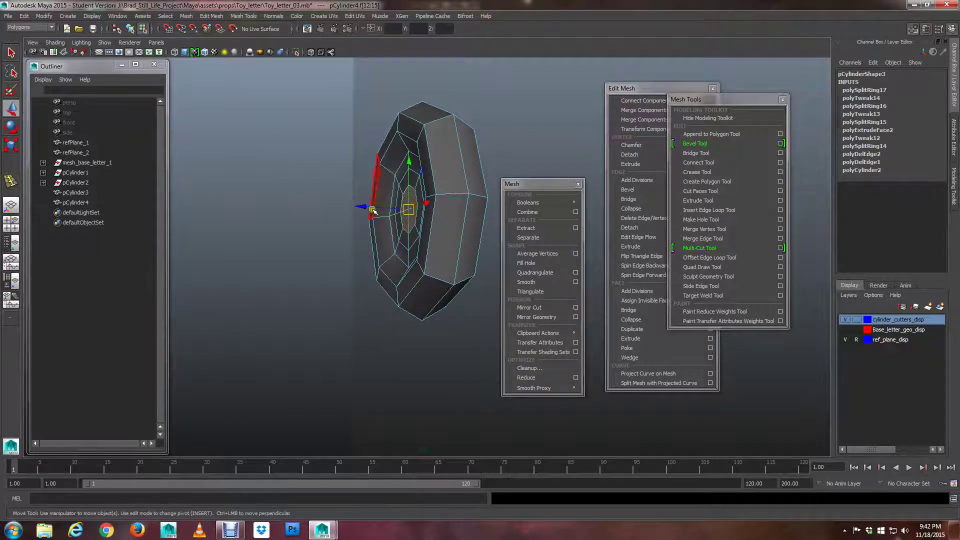
{"action": "left_click_drag", "start_coordinate": [372, 210], "coordinate": [352, 211]}
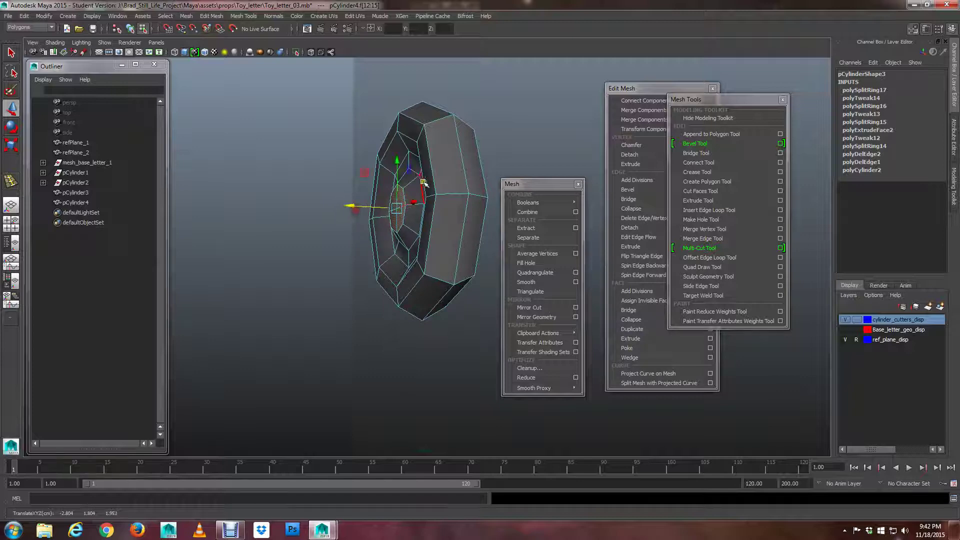
Select the edge loop around the raised hub and examine the wheel in smooth preview.
{"action": "right_click_drag", "start_coordinate": [418, 175], "coordinate": [418, 154]}
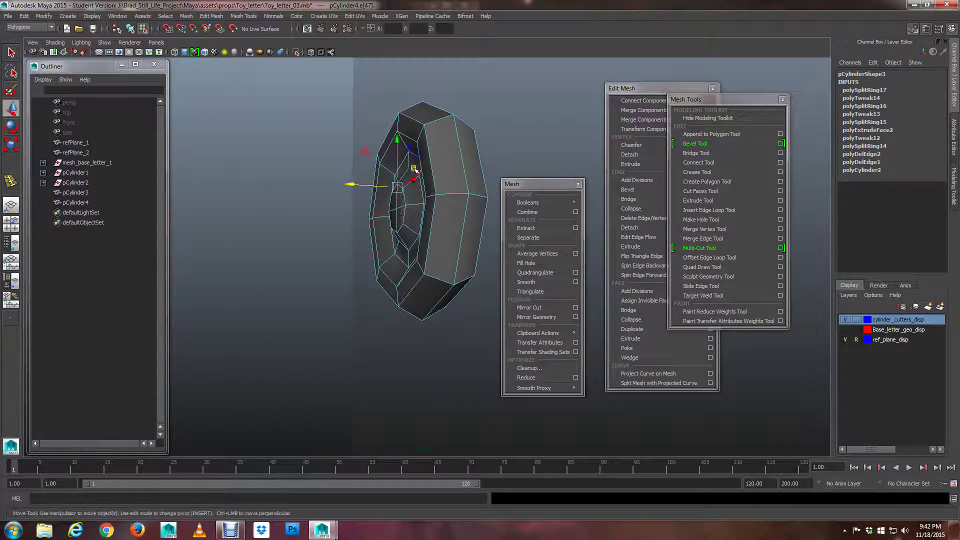
{"action": "left_click_drag", "start_coordinate": [416, 170], "coordinate": [385, 242], "text": "alt"}
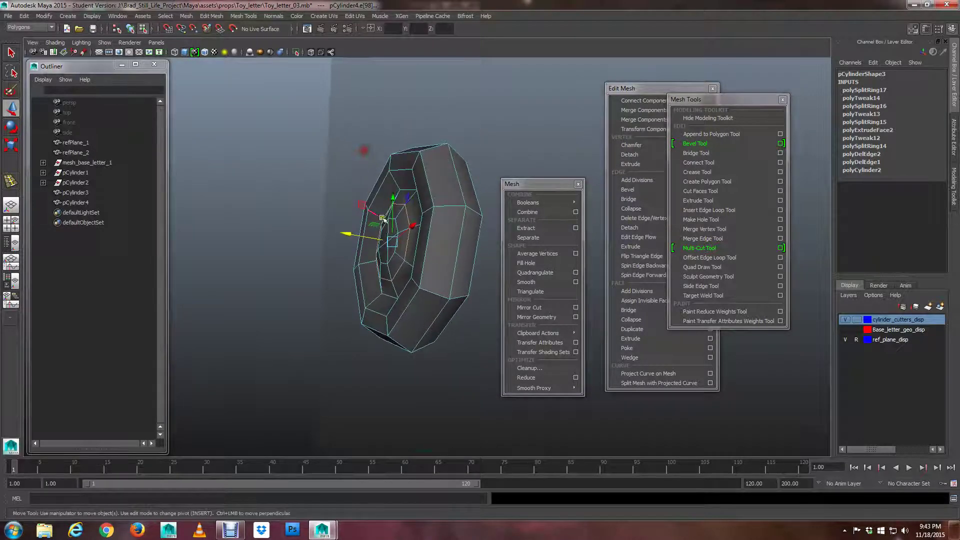
{"action": "key", "text": "3"}
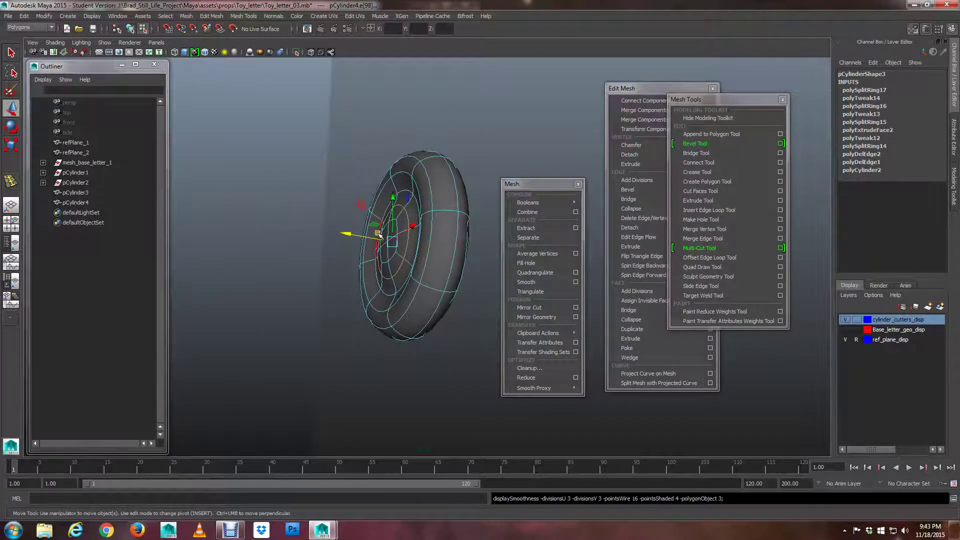
{"action": "left_click_drag", "start_coordinate": [379, 235], "coordinate": [404, 235], "text": "alt"}
{"action": "key", "text": "q"}
{"action": "scroll", "coordinate": [367, 221], "scroll_direction": "up", "scroll_amount": 3}
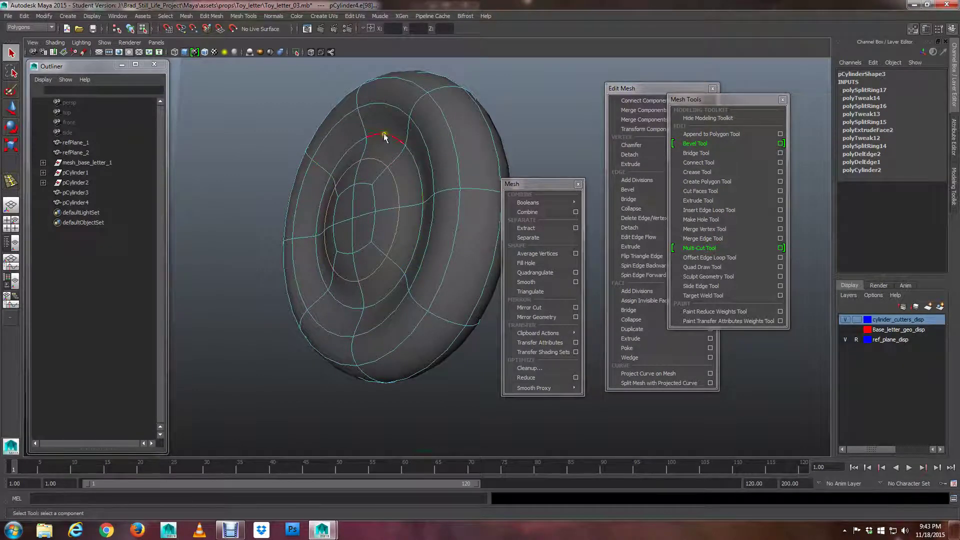
{"action": "key", "text": "1"}
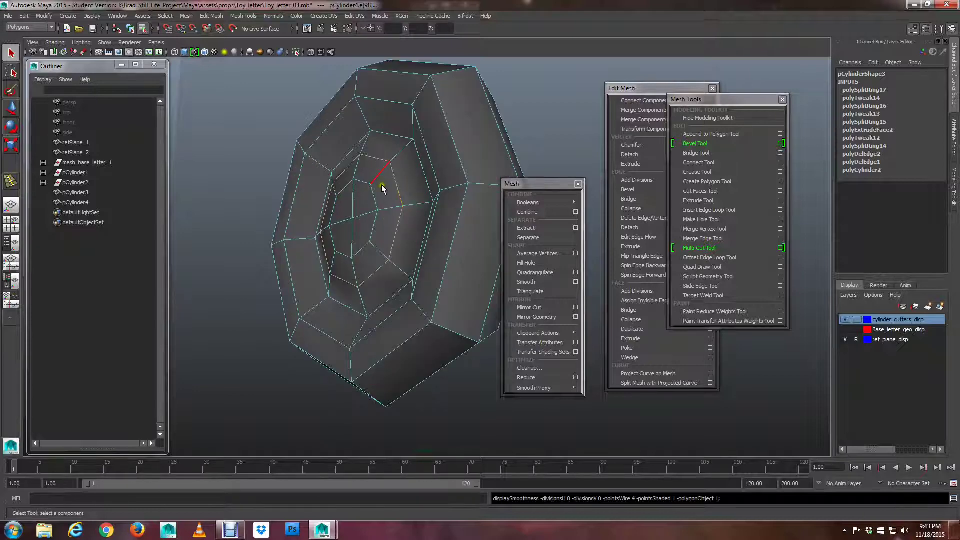
Bevel the edge loop in the recess between the hub and the rounded rim.
{"action": "left_click", "coordinate": [384, 134]}
{"action": "left_click_drag", "start_coordinate": [385, 134], "coordinate": [381, 199], "text": "alt"}
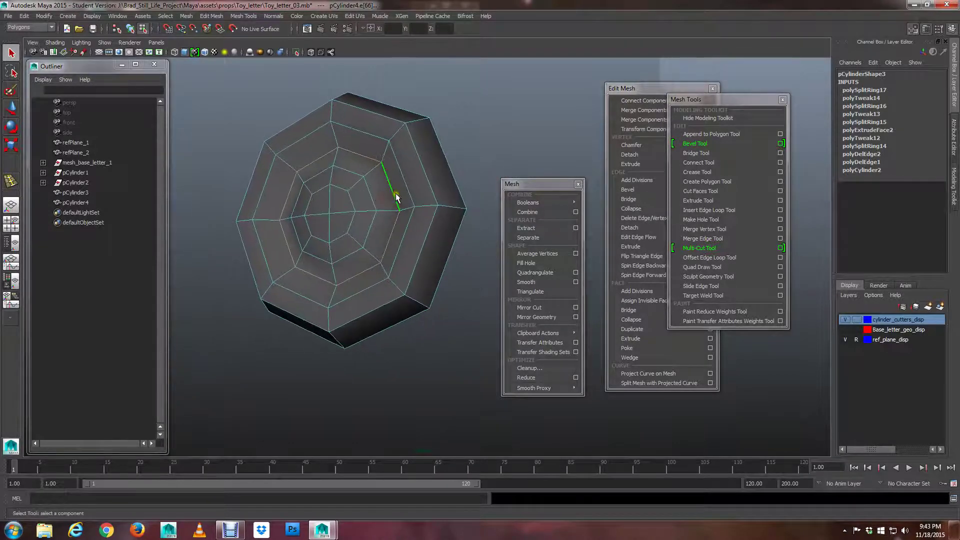
{"action": "key", "text": "3"}
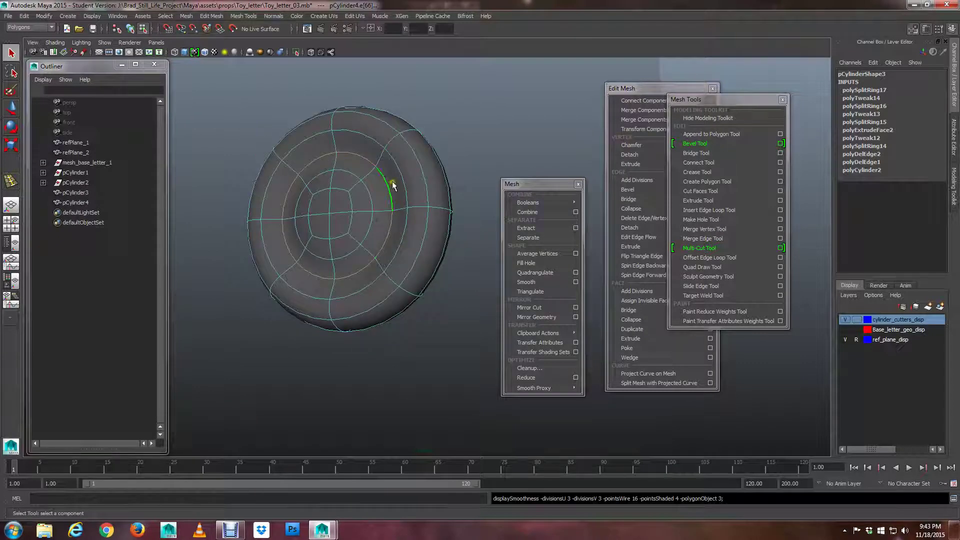
{"action": "left_click", "coordinate": [491, 226]}
{"action": "key", "text": "1"}
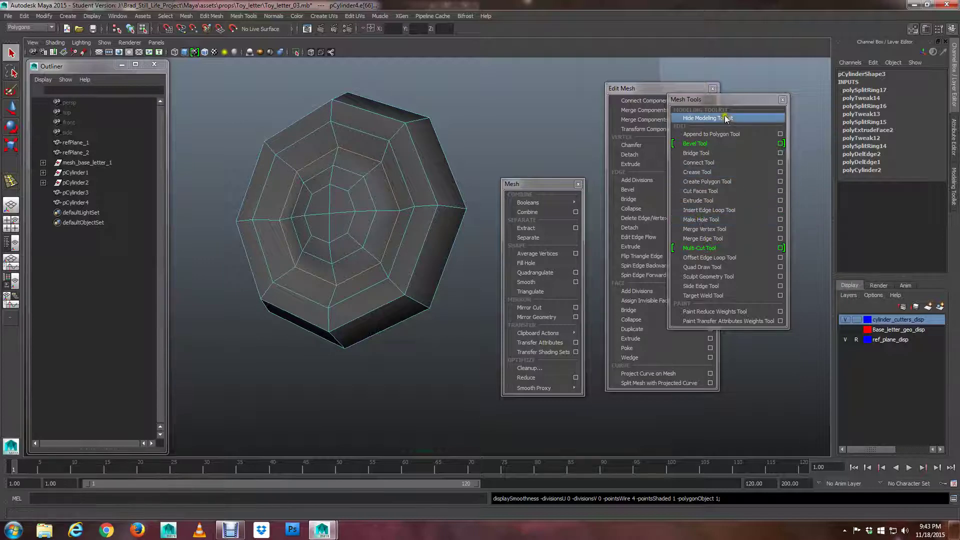
{"action": "left_click_drag", "start_coordinate": [714, 100], "coordinate": [783, 131]}
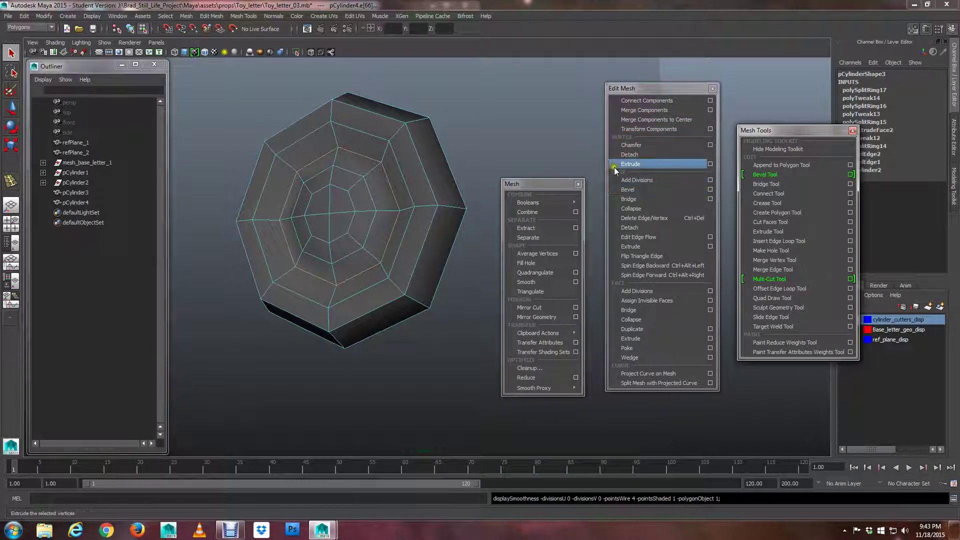
{"action": "left_click", "coordinate": [626, 190]}
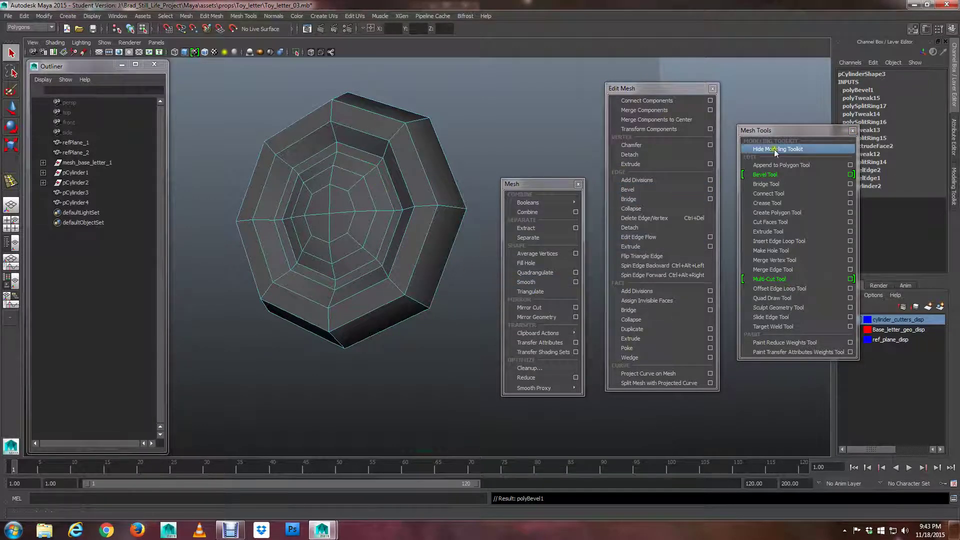
Undo the bevel on the recess edge loop and rearrange the floating mesh tool windows.
{"action": "left_click_drag", "start_coordinate": [781, 130], "coordinate": [738, 157]}
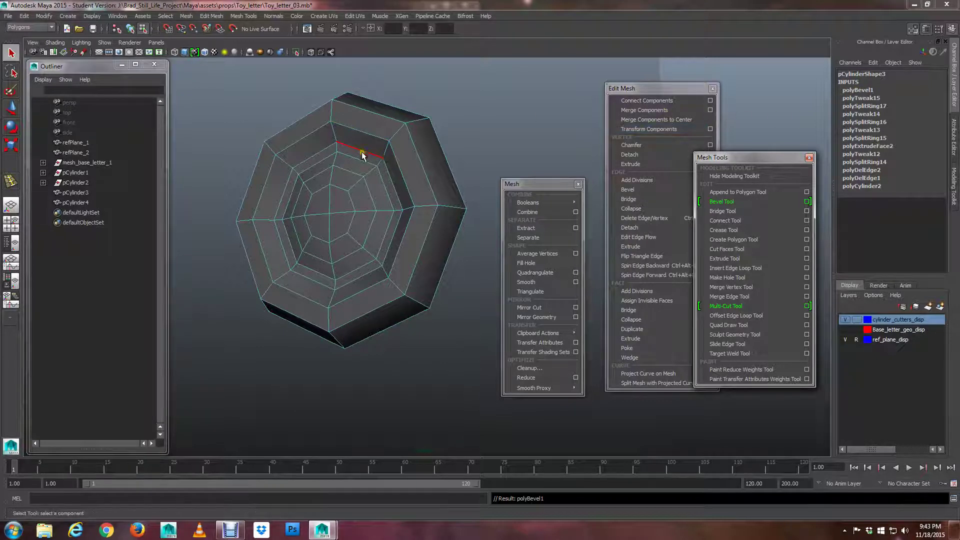
{"action": "key", "text": "ctrl+z"}
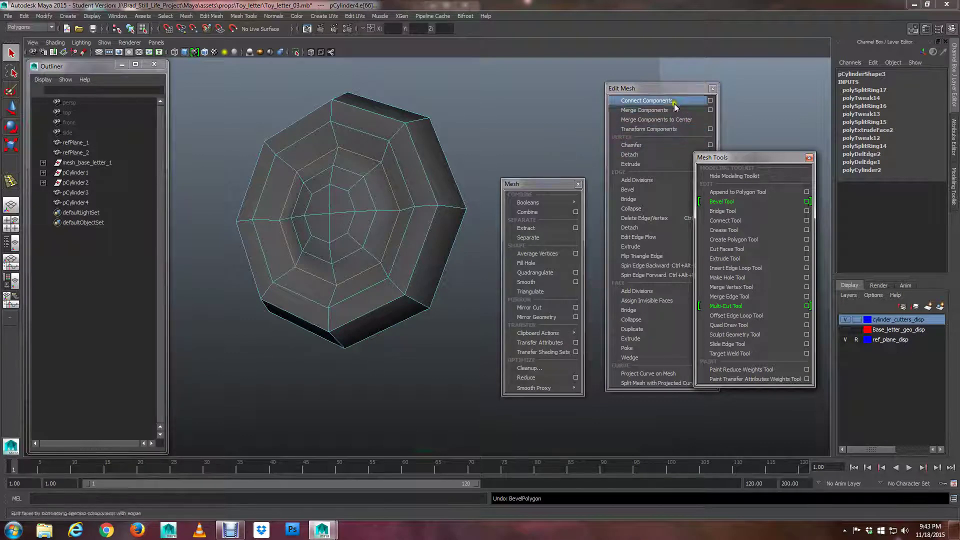
{"action": "left_click_drag", "start_coordinate": [648, 87], "coordinate": [630, 91]}
{"action": "left_click_drag", "start_coordinate": [722, 158], "coordinate": [732, 155]}
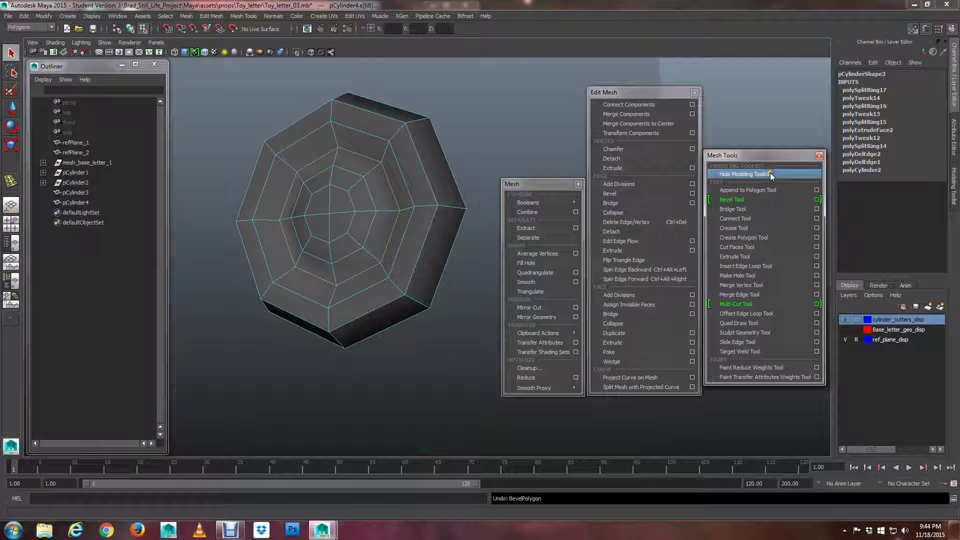
Bevel the recess edge loop with the Modeling Toolkit at a fractional offset of about 0.16 and inspect it in smooth preview.
{"action": "left_click", "coordinate": [955, 189]}
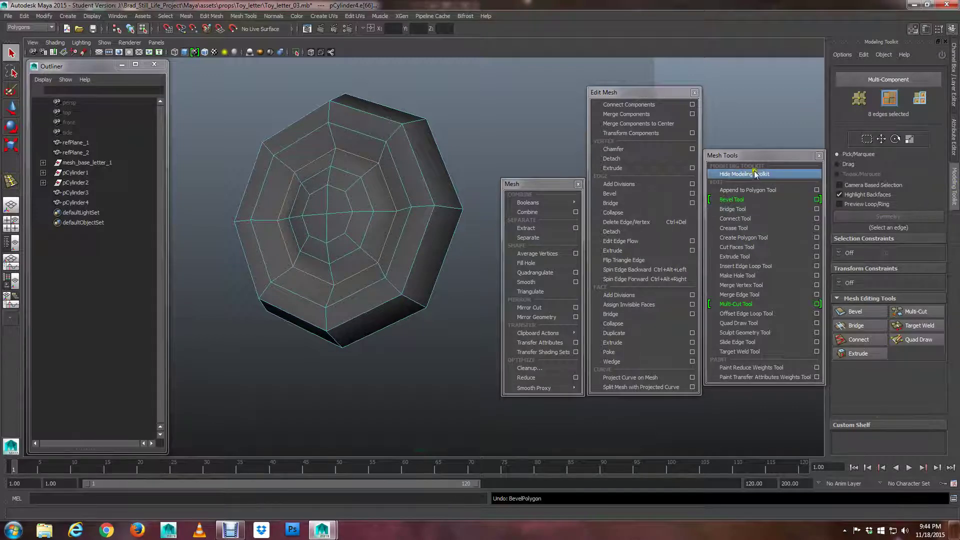
{"action": "left_click", "coordinate": [859, 311]}
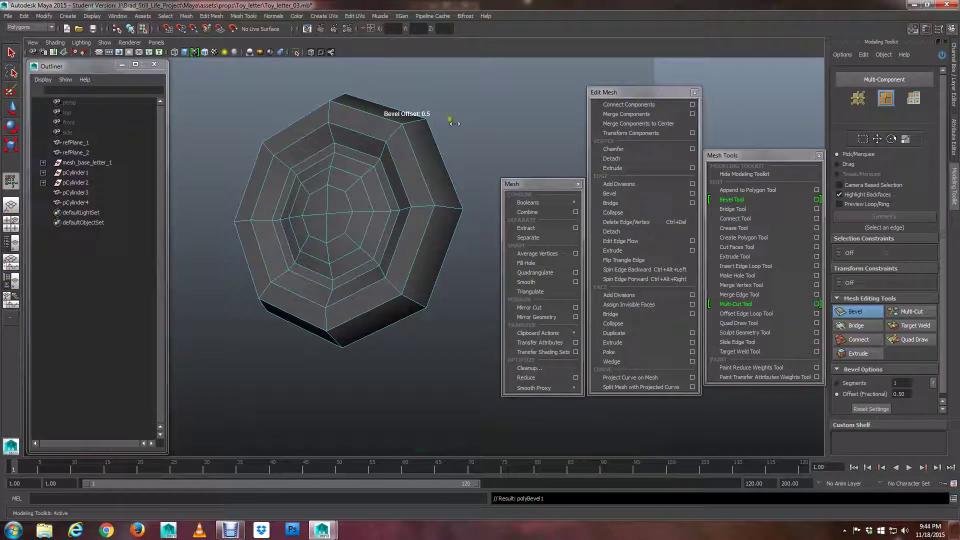
{"action": "left_click_drag", "start_coordinate": [453, 124], "coordinate": [406, 131]}
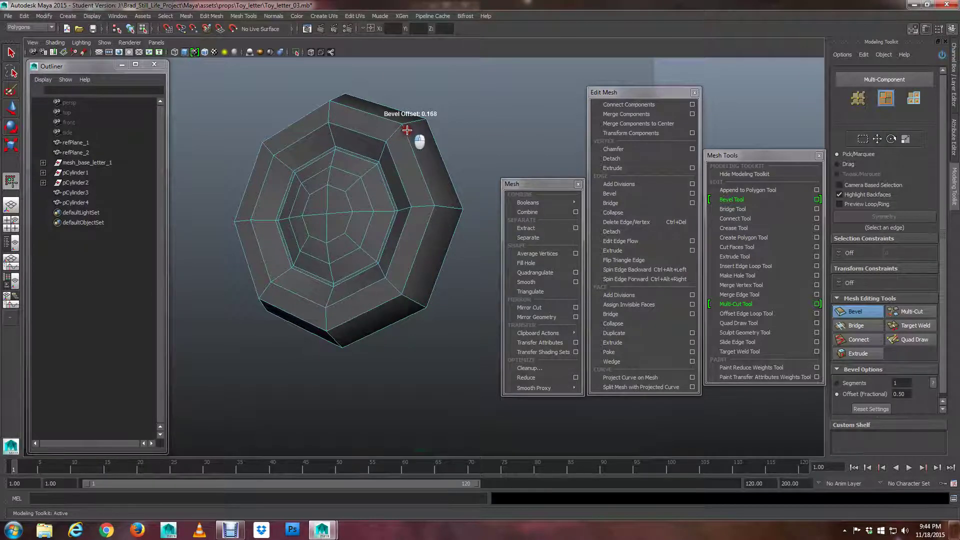
{"action": "key", "text": "3"}
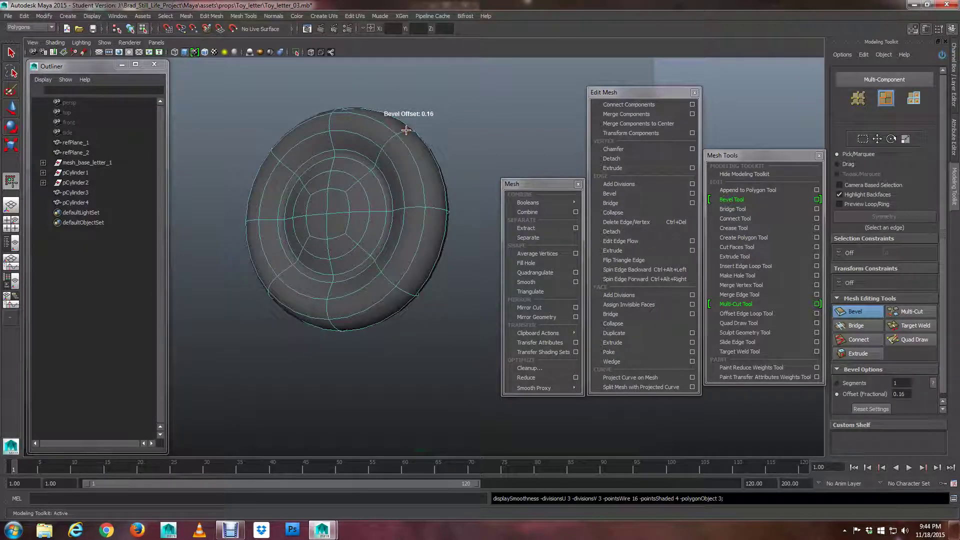
{"action": "left_click_drag", "start_coordinate": [406, 131], "coordinate": [406, 199], "text": "alt"}
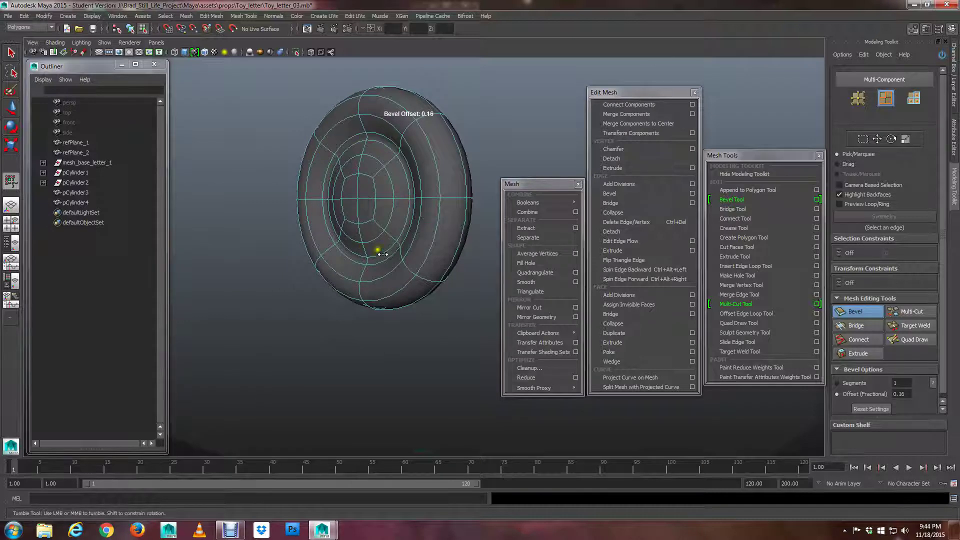
Reduce the recess bevel's fractional offset, comparing the unsmoothed cage with the smooth preview.
{"action": "left_click_drag", "start_coordinate": [352, 167], "coordinate": [507, 148]}
{"action": "key", "text": "1"}
{"action": "key", "text": "3"}
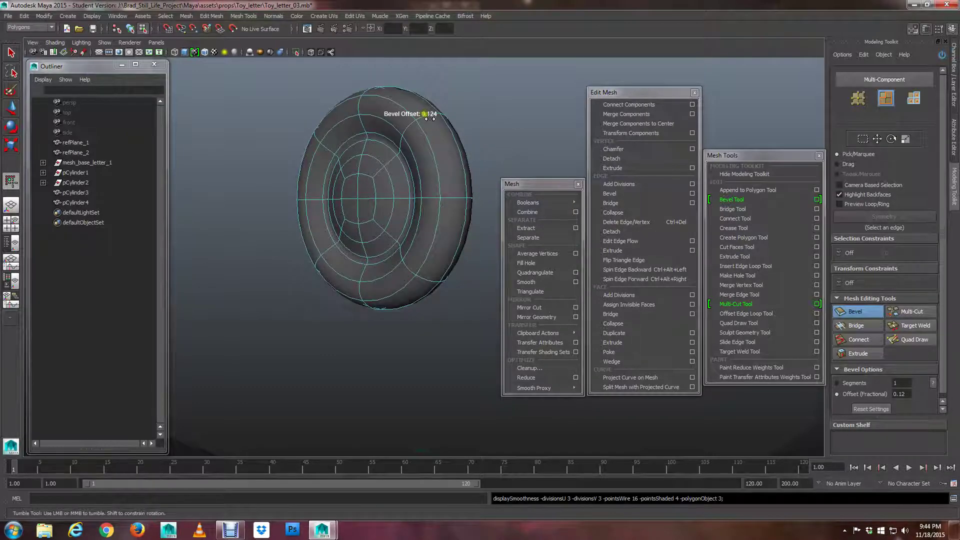
{"action": "left_click_drag", "start_coordinate": [493, 125], "coordinate": [498, 124]}
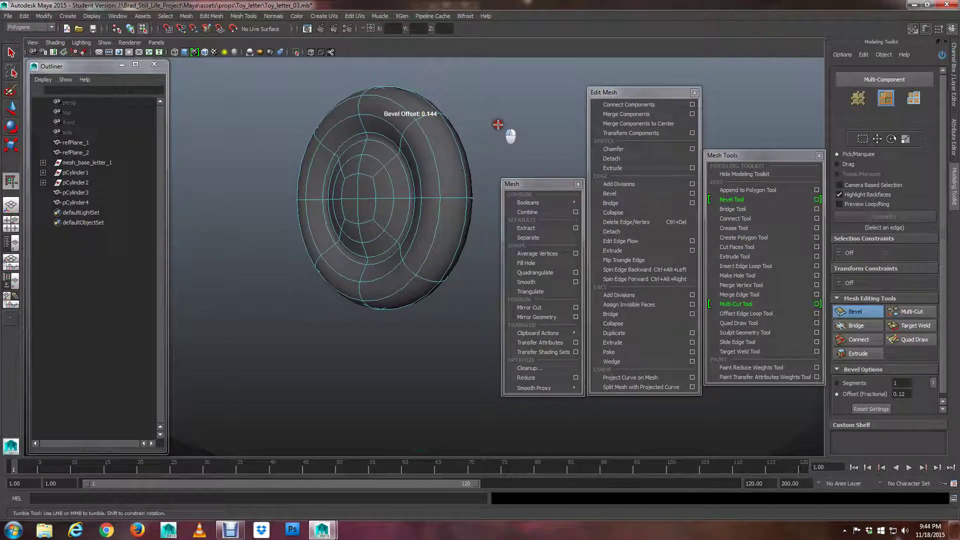
{"action": "left_click", "coordinate": [900, 394]}
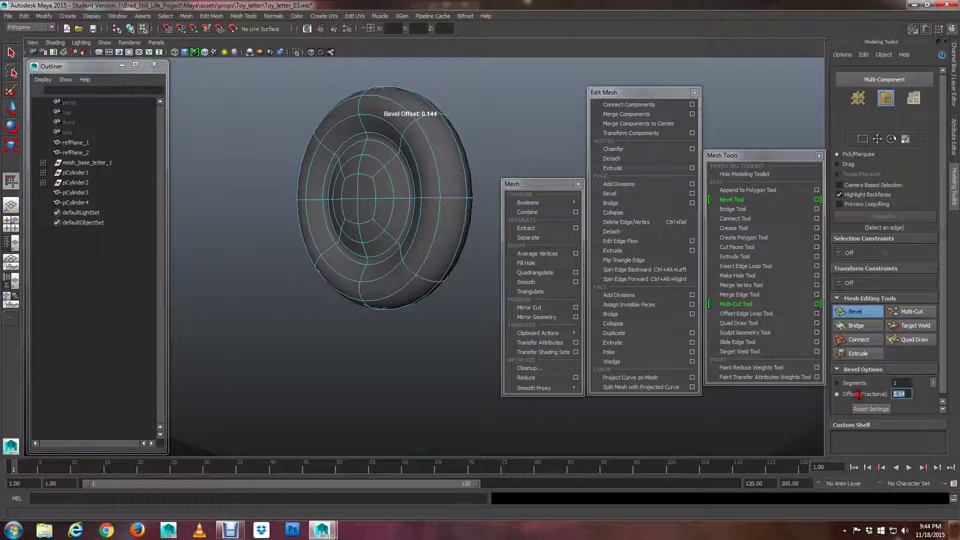
{"action": "type", "text": "1"}
Return to object mode, select the whole wheel and display its channel values and construction history.
{"action": "left_click_drag", "start_coordinate": [463, 150], "coordinate": [420, 197], "text": "alt"}
{"action": "scroll", "coordinate": [394, 187], "scroll_direction": "down", "scroll_amount": 5}
{"action": "right_click_drag", "start_coordinate": [392, 231], "coordinate": [437, 220]}
{"action": "left_click", "coordinate": [405, 222]}
{"action": "left_click_drag", "start_coordinate": [407, 220], "coordinate": [424, 242], "text": "alt"}
{"action": "left_click", "coordinate": [380, 345]}
{"action": "left_click", "coordinate": [407, 243]}
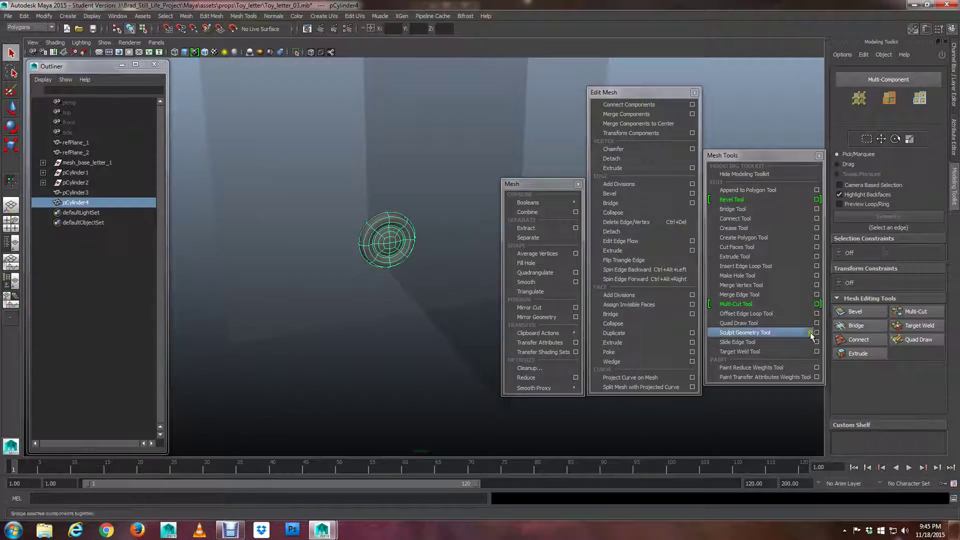
{"action": "key", "text": "ctrl+a"}
{"action": "key", "text": "ctrl+a"}
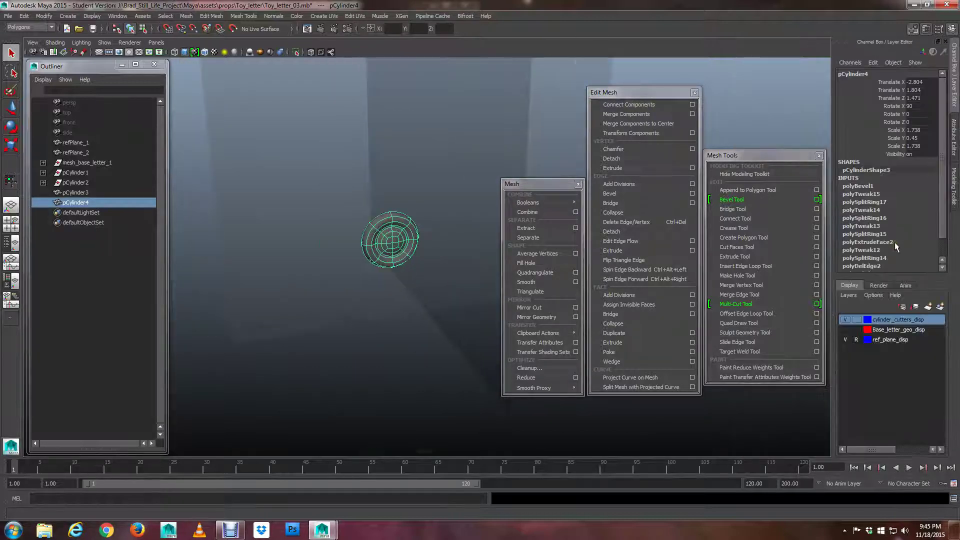
{"action": "scroll", "coordinate": [893, 230], "scroll_direction": "down", "scroll_amount": 2}
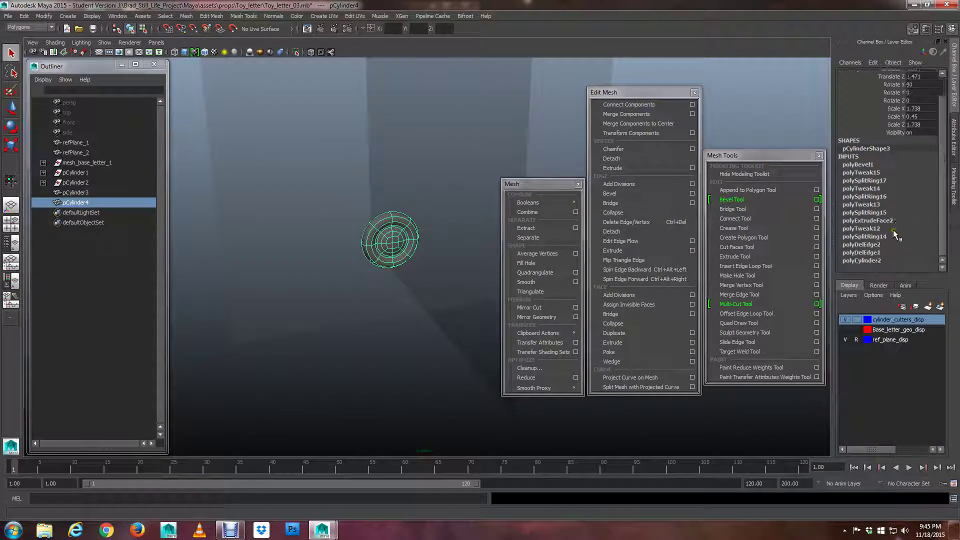
Show the Base_letter_geo_disp layer and save the scene, accepting the student version notice.
{"action": "left_click", "coordinate": [845, 329]}
{"action": "left_click_drag", "start_coordinate": [389, 204], "coordinate": [354, 186], "text": "alt"}
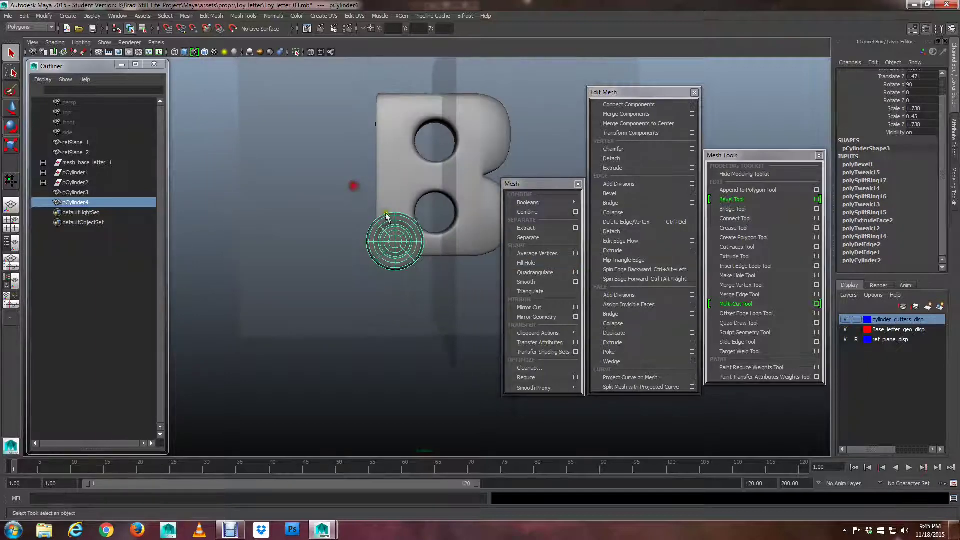
{"action": "key", "text": "ctrl+s"}
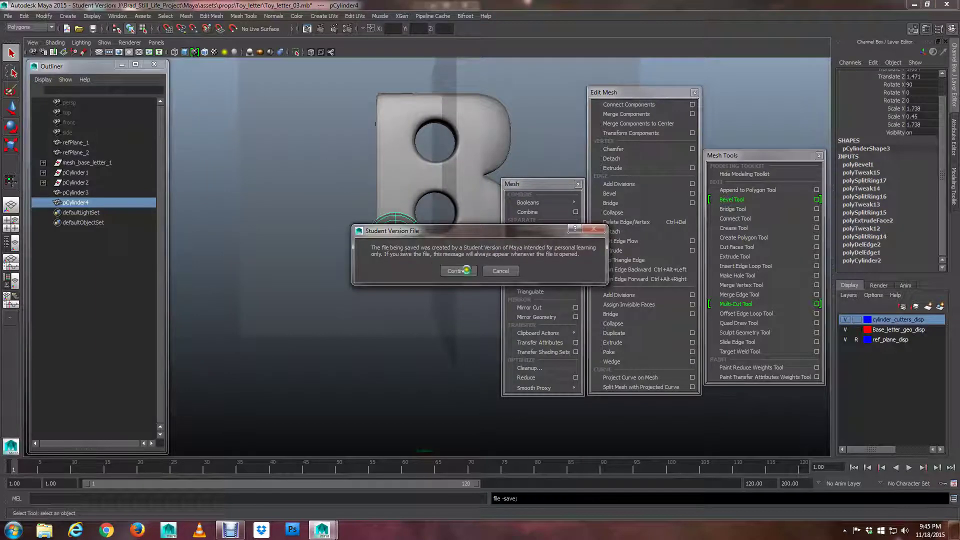
{"action": "left_click", "coordinate": [468, 271]}
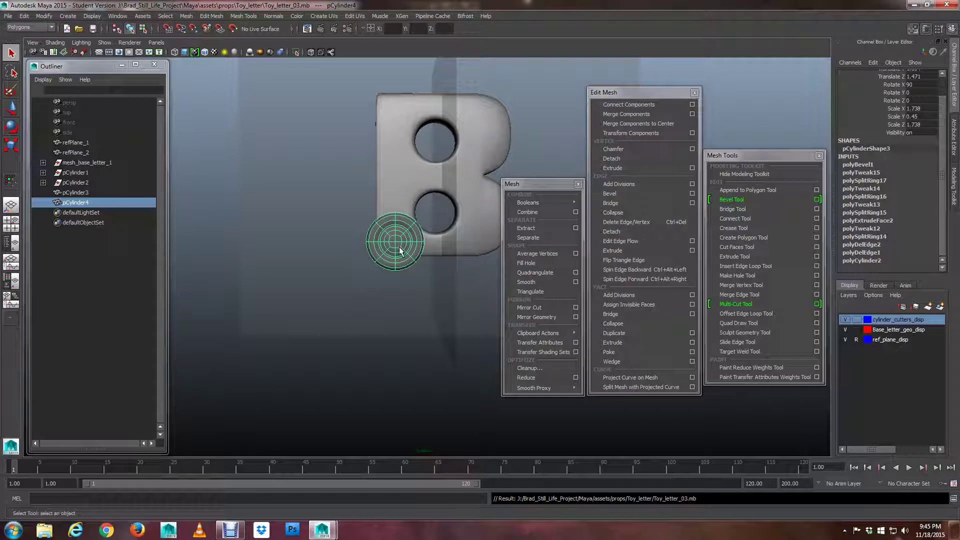
Move the wheel along Z toward the letter's front face to a Translate Z of 1.412.
{"action": "key", "text": "w"}
{"action": "scroll", "coordinate": [402, 250], "scroll_direction": "up", "scroll_amount": 4}
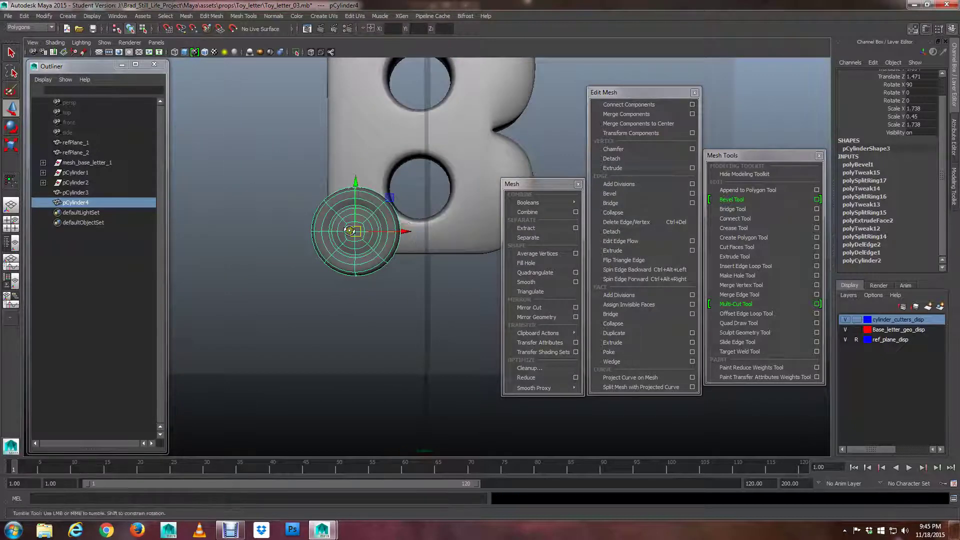
{"action": "left_click_drag", "start_coordinate": [408, 229], "coordinate": [469, 238], "text": "alt"}
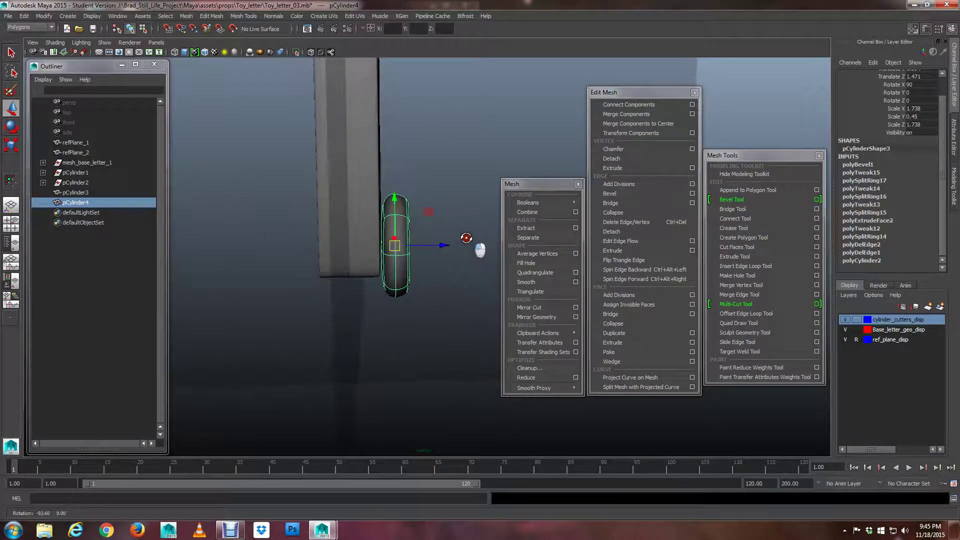
{"action": "scroll", "coordinate": [468, 236], "scroll_direction": "up", "scroll_amount": 4}
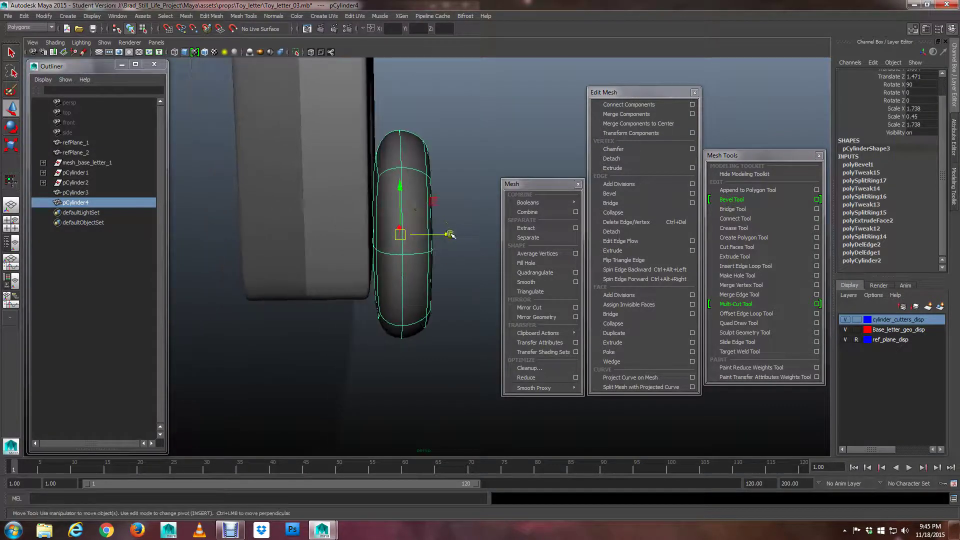
{"action": "left_click_drag", "start_coordinate": [450, 234], "coordinate": [312, 222]}
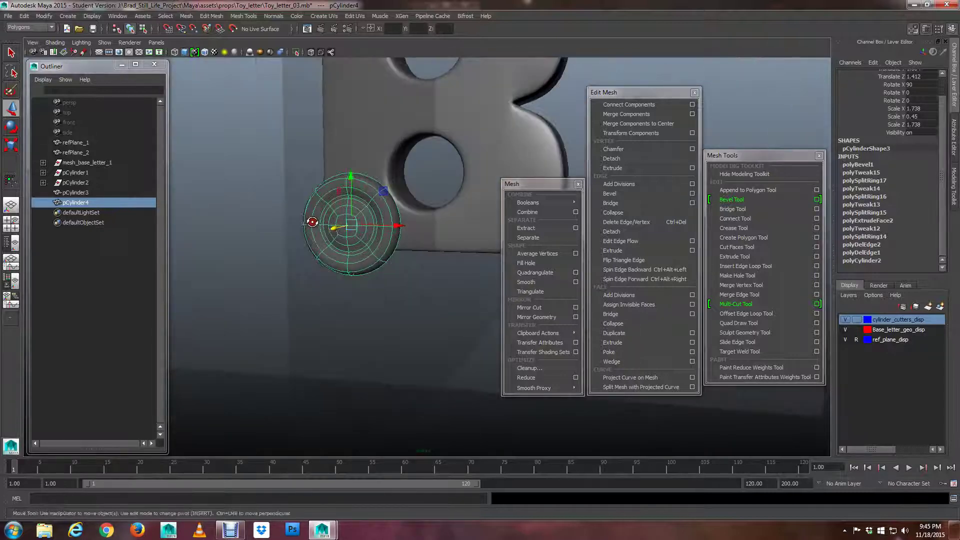
Duplicate the wheel and move the copy along X to a Translate X of 2.224.
{"action": "key", "text": "ctrl+d"}
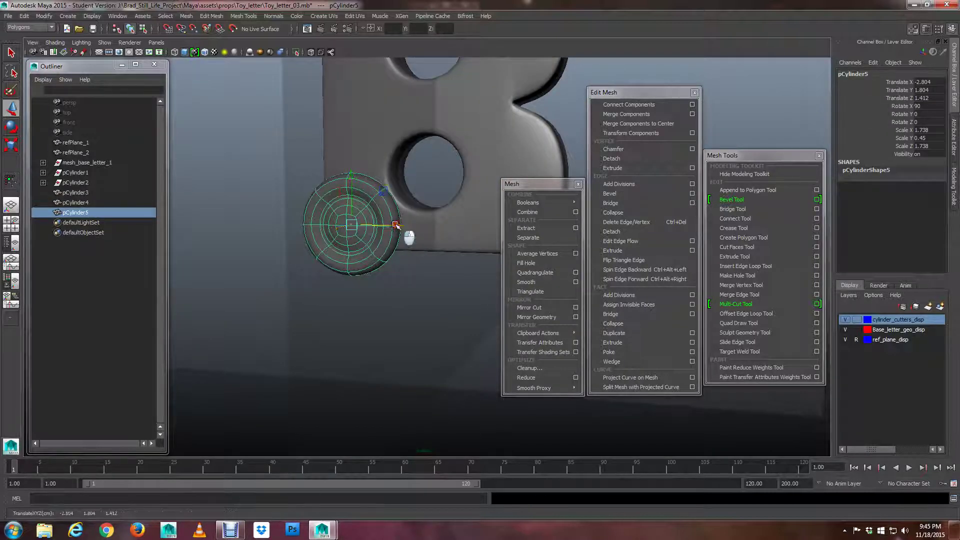
{"action": "left_click_drag", "start_coordinate": [400, 226], "coordinate": [549, 230]}
{"action": "middle_click_drag", "start_coordinate": [424, 214], "coordinate": [359, 203], "text": "alt"}
{"action": "left_click_drag", "start_coordinate": [359, 203], "coordinate": [408, 197], "text": "alt"}
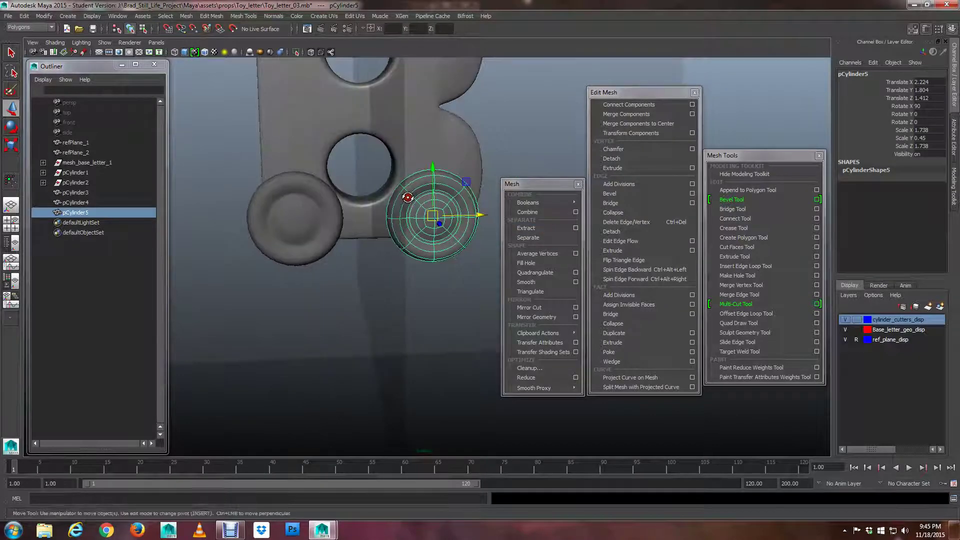
Compare the wheels with the reference in textured display, and hide the ref_plane_disp layer.
{"action": "left_click", "coordinate": [856, 340]}
{"action": "key", "text": "6"}
{"action": "mouse_move", "coordinate": [450, 253]}
{"action": "left_mouse_down", "text": "alt"}
{"action": "mouse_move", "coordinate": [452, 262]}
{"action": "mouse_move", "coordinate": [437, 242]}
{"action": "mouse_move", "coordinate": [357, 241]}
{"action": "mouse_move", "coordinate": [322, 255]}
{"action": "mouse_move", "coordinate": [420, 245]}
{"action": "mouse_move", "coordinate": [448, 251]}
{"action": "mouse_move", "coordinate": [342, 262]}
{"action": "mouse_move", "coordinate": [408, 230]}
{"action": "mouse_move", "coordinate": [475, 260]}
{"action": "left_mouse_up", "text": "alt"}
{"action": "left_click", "coordinate": [845, 339]}
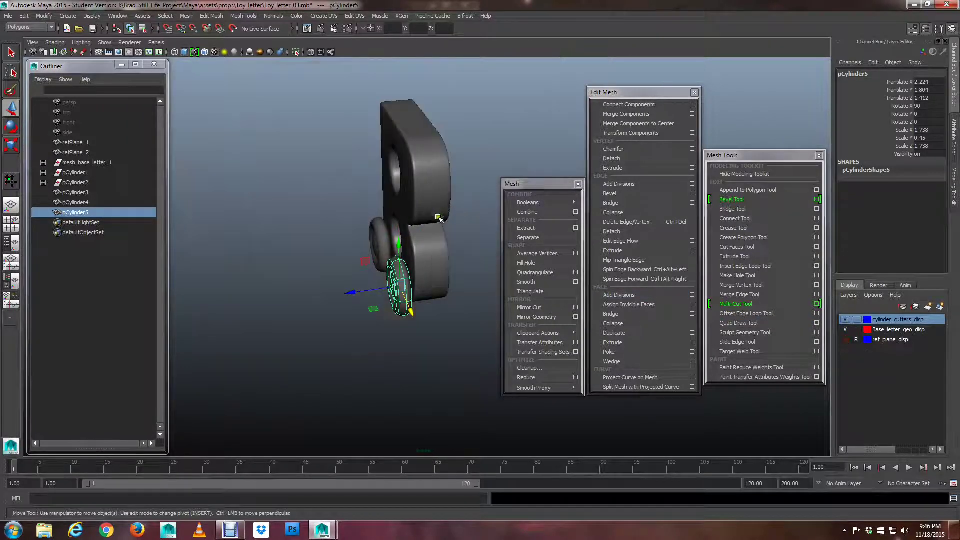
Select both wheels and examine their placement against the letter from the side.
{"action": "left_click_drag", "start_coordinate": [380, 210], "coordinate": [409, 195], "text": "alt"}
{"action": "key", "text": "q"}
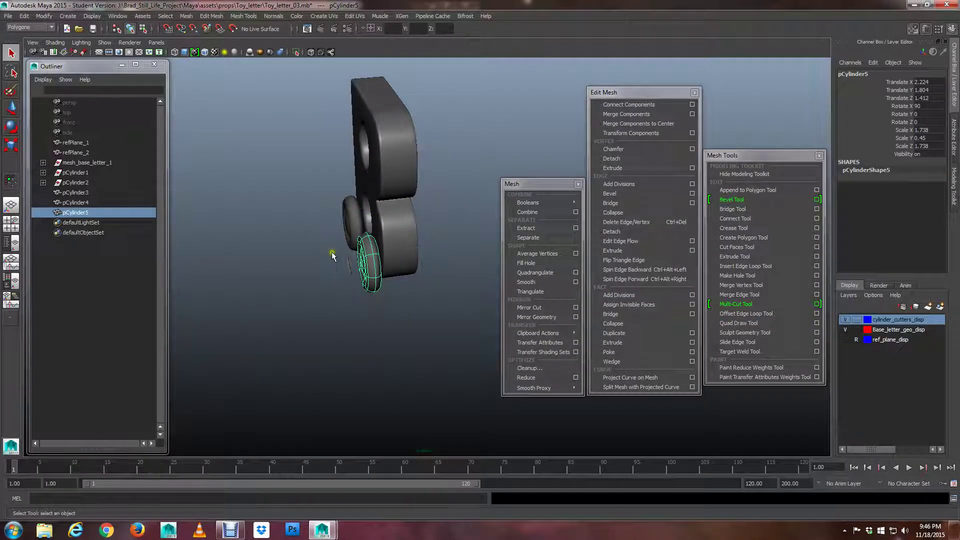
{"action": "left_click", "coordinate": [356, 219]}
{"action": "left_click", "coordinate": [373, 255], "text": "shift"}
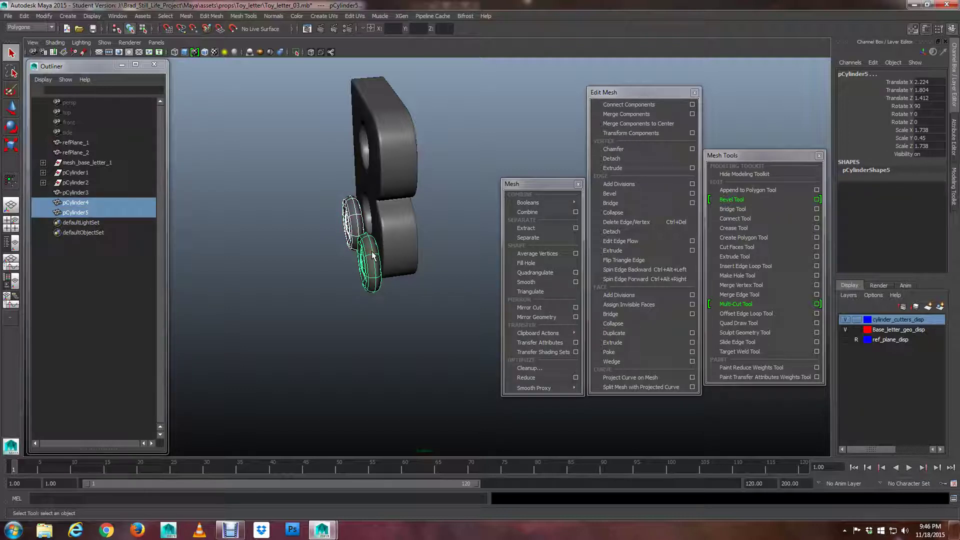
{"action": "middle_click_drag", "start_coordinate": [373, 255], "coordinate": [358, 254], "text": "alt"}
{"action": "mouse_move", "coordinate": [400, 252]}
{"action": "left_mouse_down", "text": "alt"}
{"action": "mouse_move", "coordinate": [420, 268]}
{"action": "mouse_move", "coordinate": [401, 255]}
{"action": "left_mouse_up", "text": "alt"}
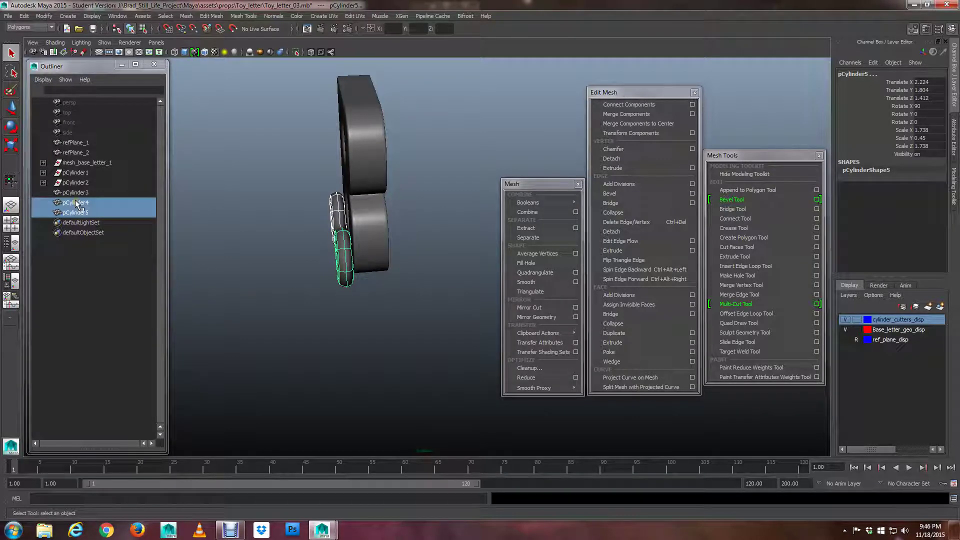
Identify the original wheel, pCylinder4, in the scene and rename it mesh_wheel_1.
{"action": "left_click", "coordinate": [338, 213]}
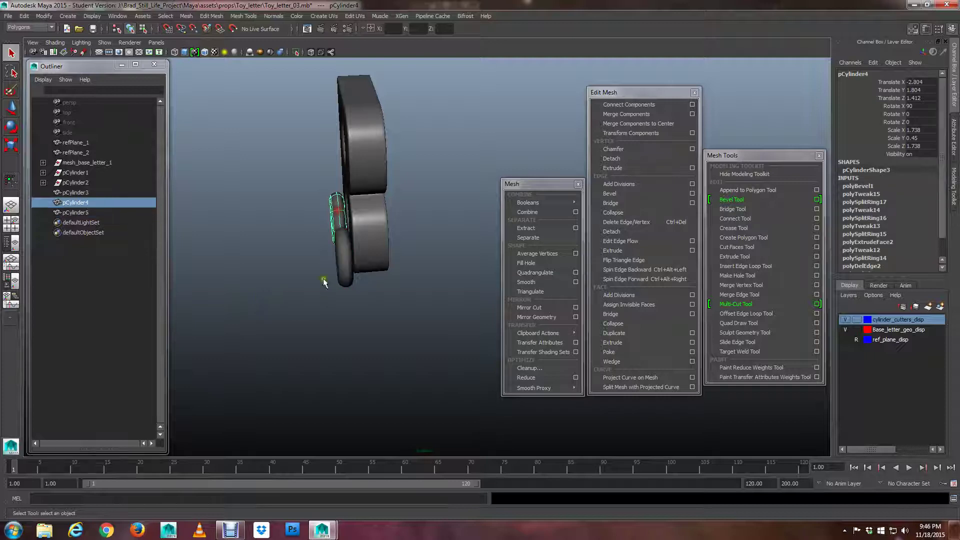
{"action": "left_click", "coordinate": [73, 194]}
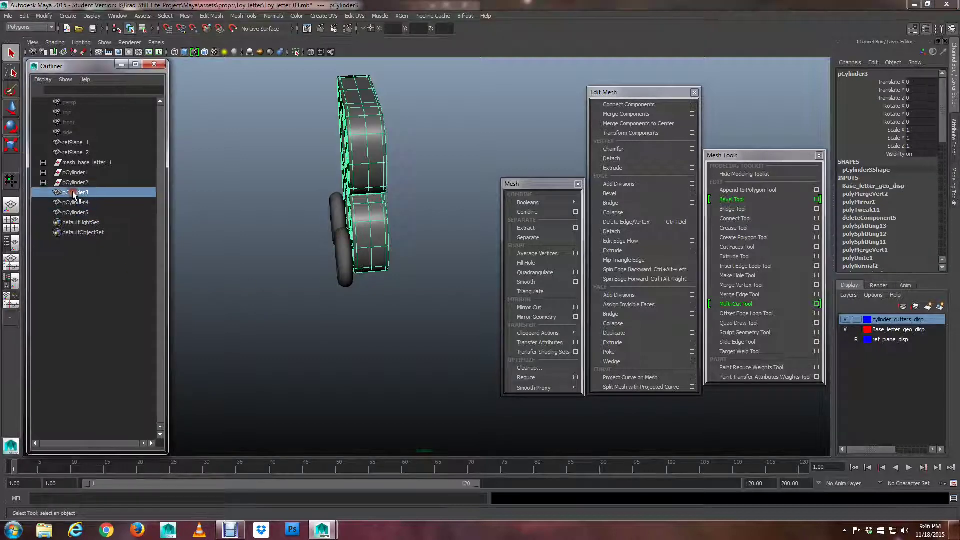
{"action": "left_click", "coordinate": [75, 203]}
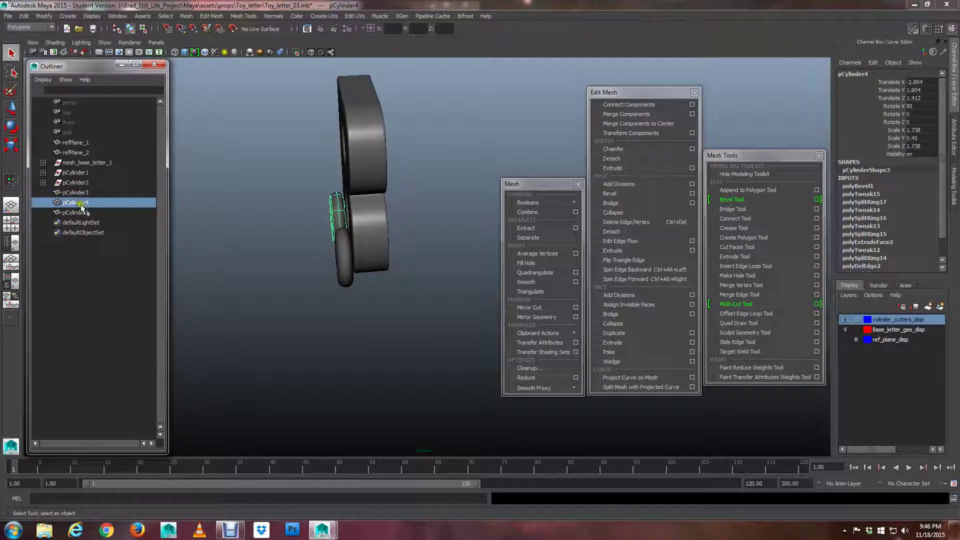
{"action": "double_click", "coordinate": [79, 203]}
{"action": "left_click_drag", "start_coordinate": [295, 234], "coordinate": [331, 235], "text": "alt"}
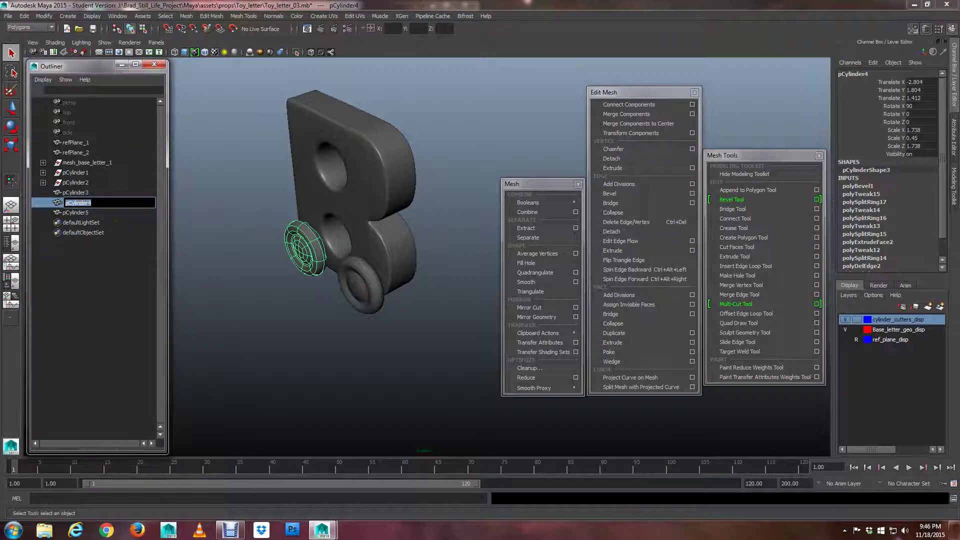
{"action": "type", "text": "W"}
{"action": "key", "text": "Return"}
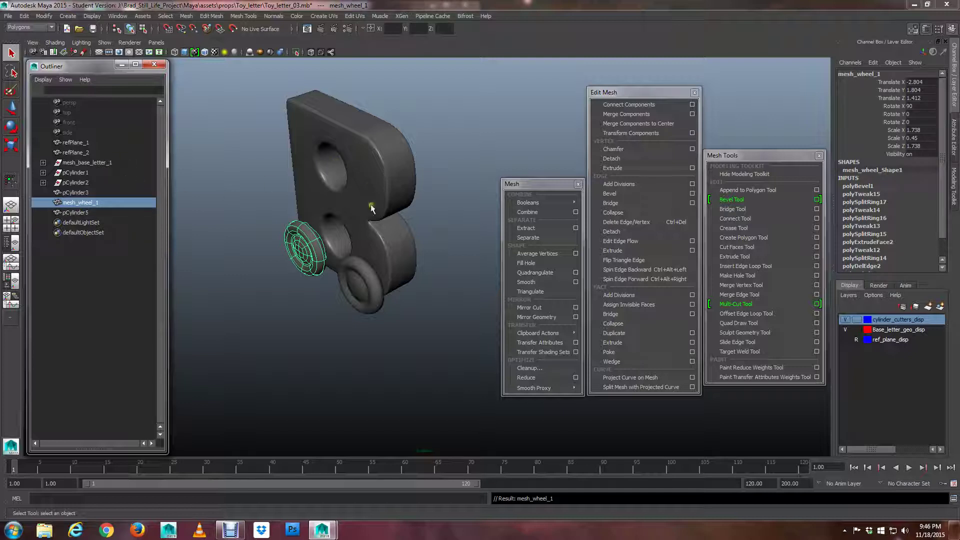
Rename the duplicated wheel, pCylinder5, as mesh_wheel_2.
{"action": "left_click", "coordinate": [80, 212]}
{"action": "double_click", "coordinate": [80, 213]}
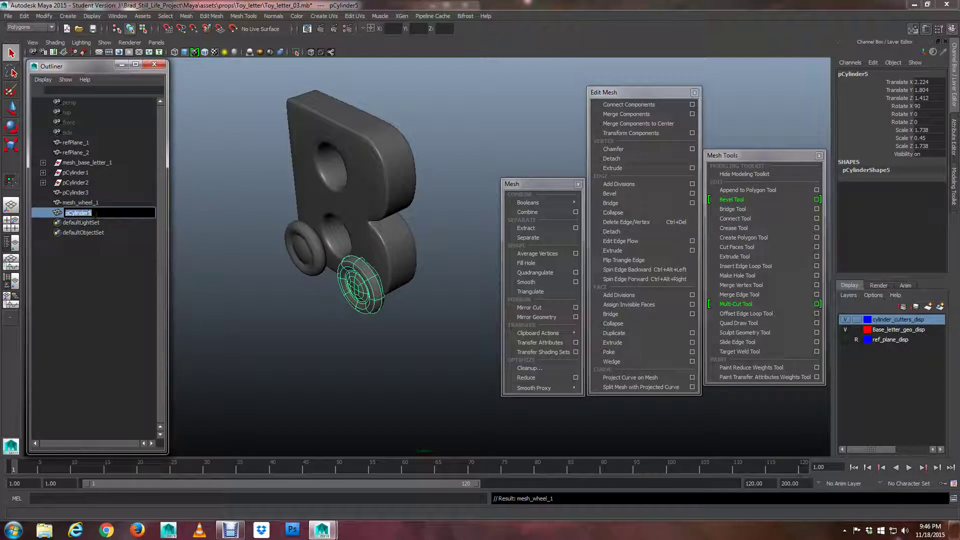
{"action": "type", "text": "m"}
{"action": "left_click", "coordinate": [80, 202]}
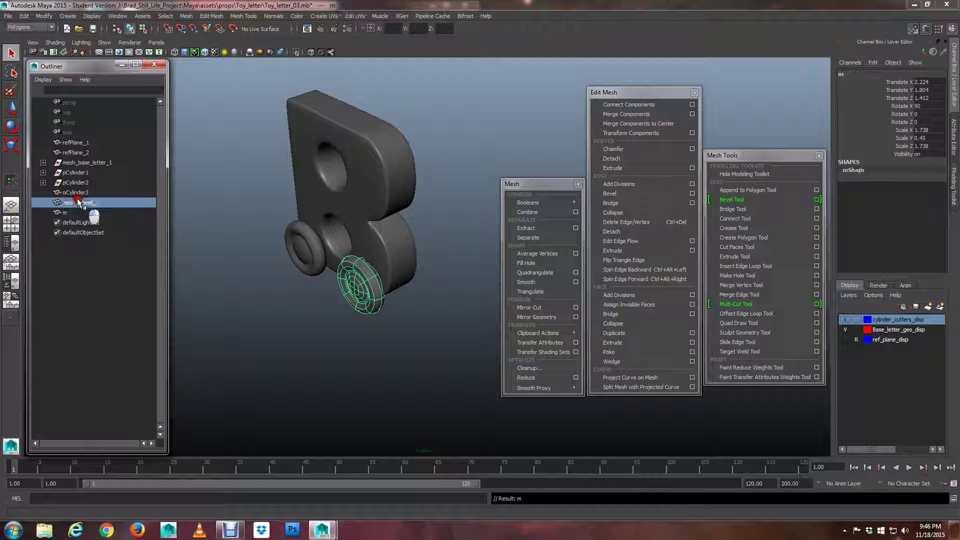
{"action": "double_click", "coordinate": [78, 202]}
{"action": "left_click", "coordinate": [95, 213]}
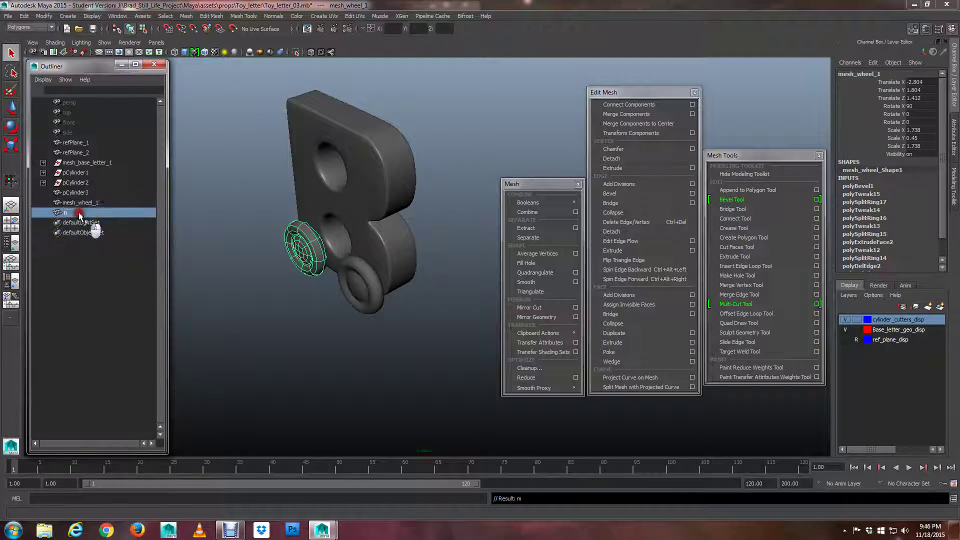
{"action": "double_click", "coordinate": [95, 214]}
{"action": "type", "text": "mesh_wheel_2"}
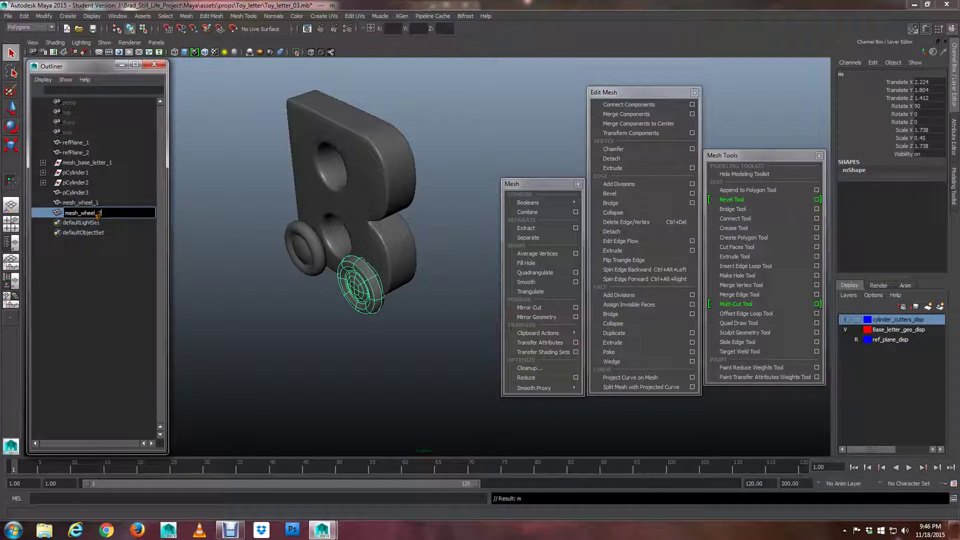
{"action": "key", "text": "Return"}
Duplicate mesh_wheel_1 and mesh_wheel_2 together and group the two copies.
{"action": "left_click", "coordinate": [103, 202]}
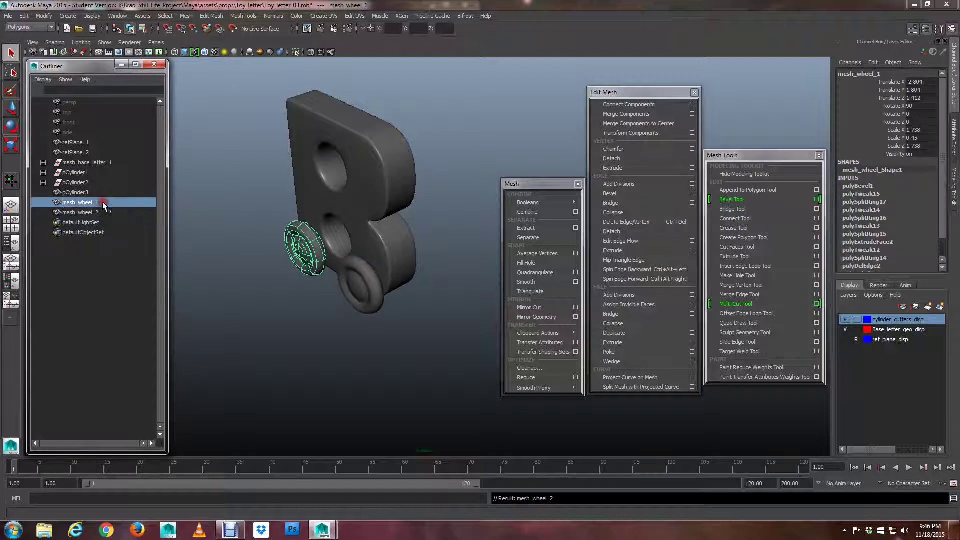
{"action": "left_click", "coordinate": [356, 281], "text": "shift"}
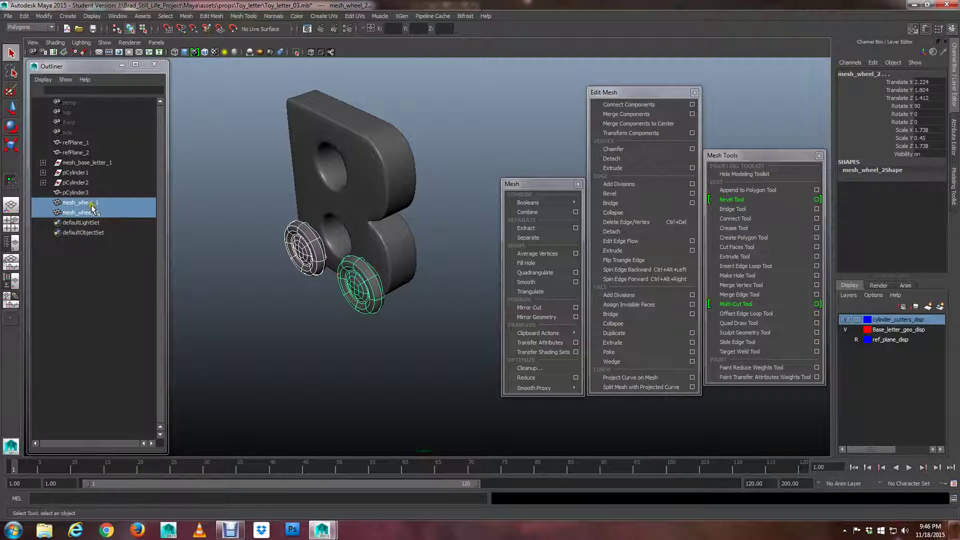
{"action": "left_click_drag", "start_coordinate": [392, 278], "coordinate": [383, 286], "text": "alt"}
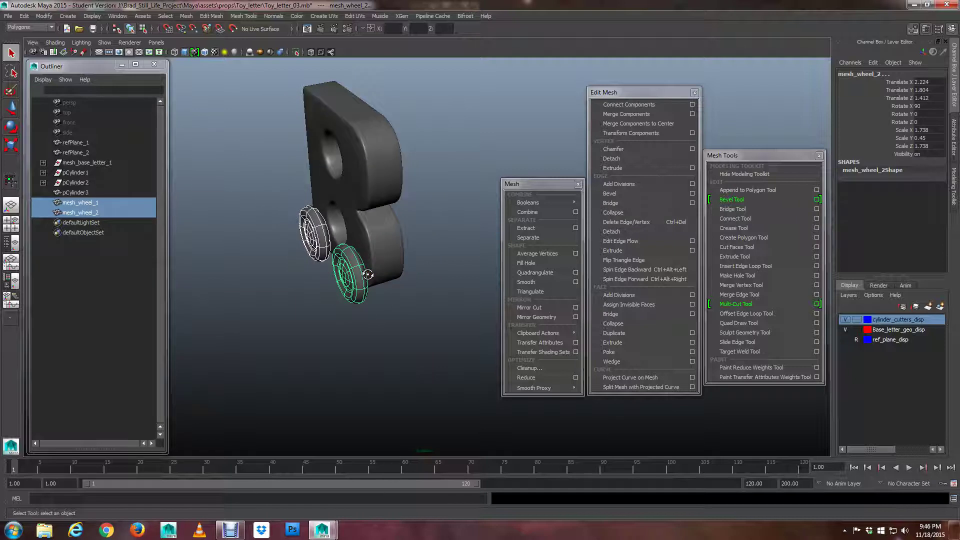
{"action": "key", "text": "ctrl+d"}
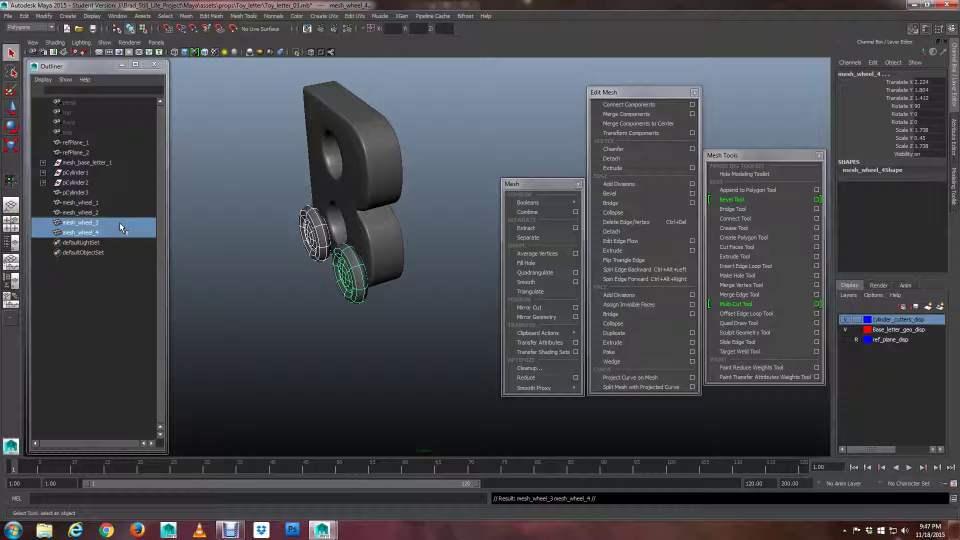
{"action": "key", "text": "ctrl+g"}
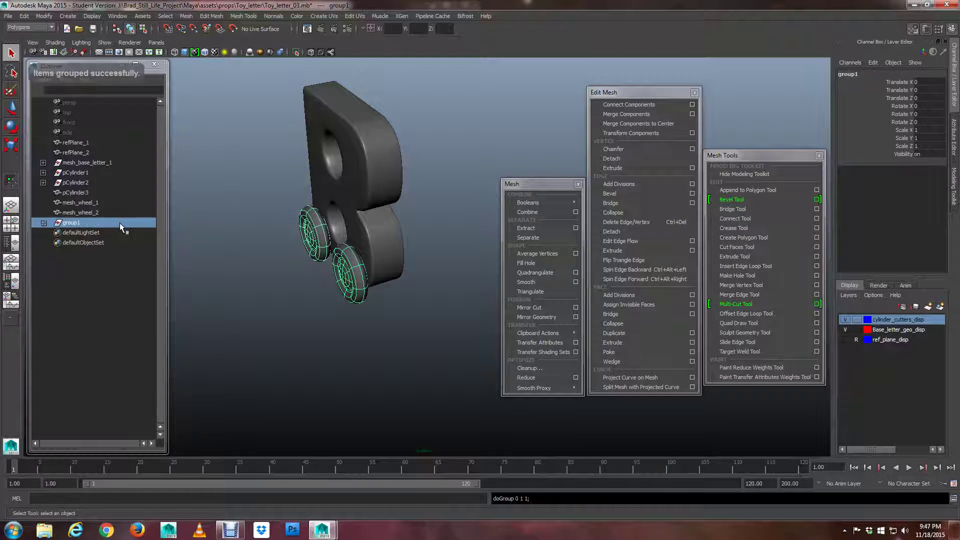
{"action": "left_click", "coordinate": [83, 224]}
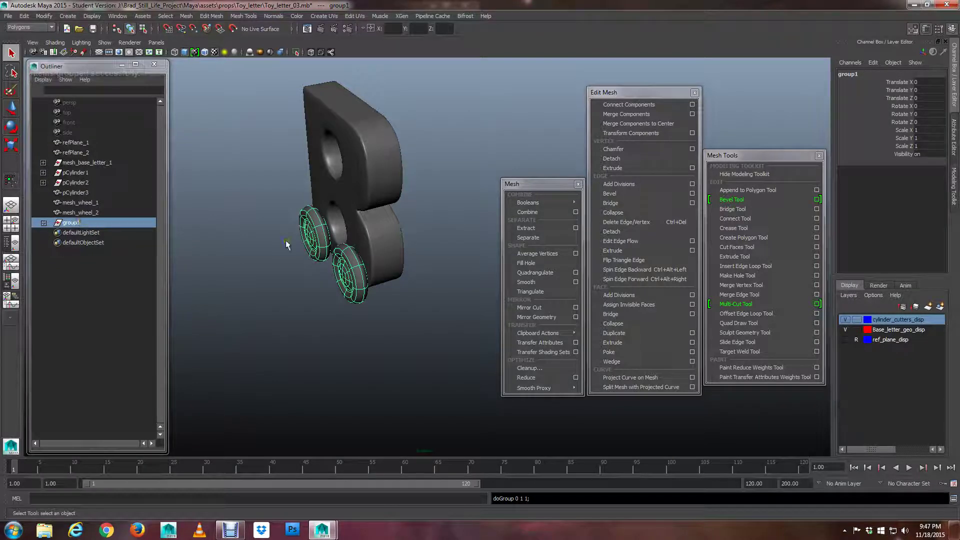
Show the viewport grid and check the new wheel group's pivot against the world origin with the Move tool.
{"action": "key", "text": "w"}
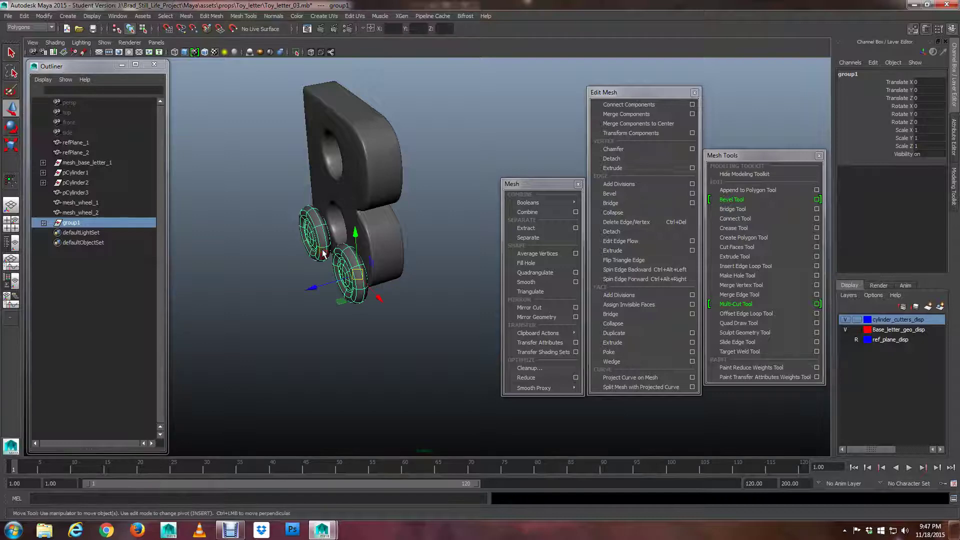
{"action": "left_click_drag", "start_coordinate": [374, 281], "coordinate": [349, 257], "text": "alt"}
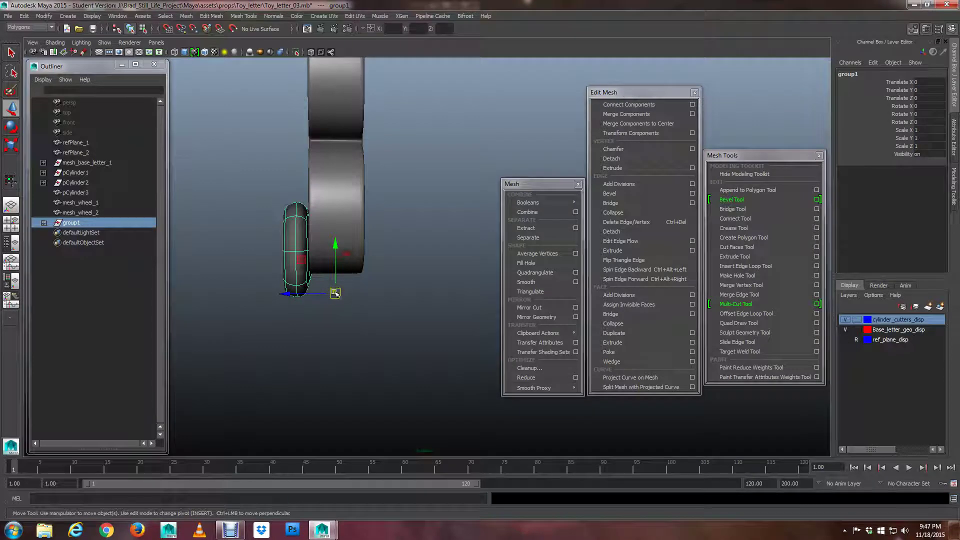
{"action": "left_click", "coordinate": [100, 52]}
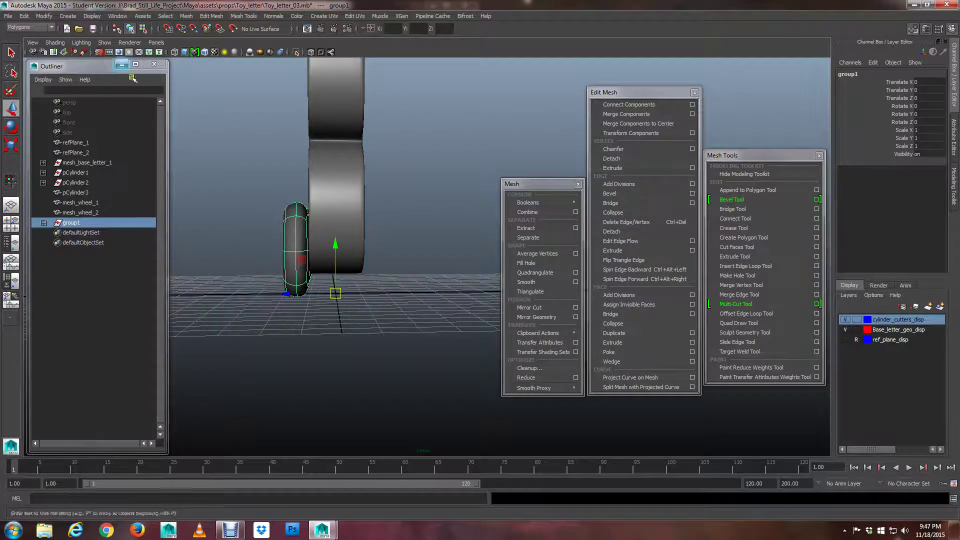
{"action": "left_click_drag", "start_coordinate": [343, 288], "coordinate": [368, 306], "text": "alt"}
{"action": "scroll", "coordinate": [330, 297], "scroll_direction": "up", "scroll_amount": 5}
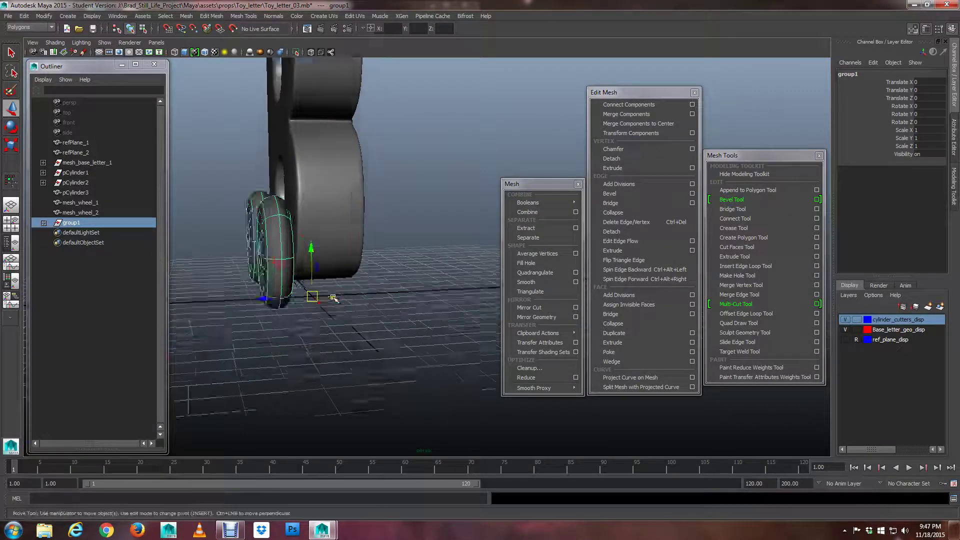
Try moving the wheel group about 2.18 units along Z, and undo the move.
{"action": "left_click_drag", "start_coordinate": [292, 304], "coordinate": [268, 268], "text": "alt"}
{"action": "scroll", "coordinate": [341, 277], "scroll_direction": "down", "scroll_amount": 5}
{"action": "key", "text": "ctrl+z"}
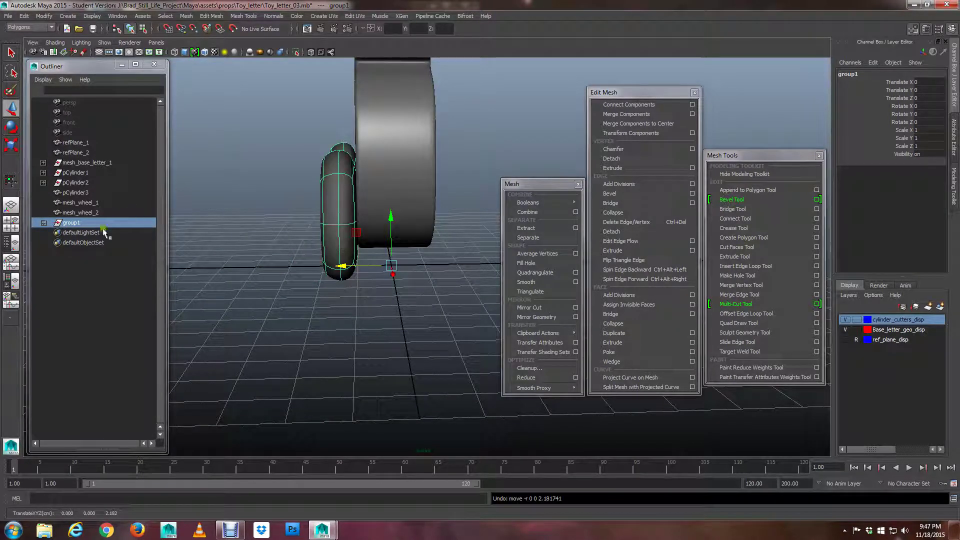
Expand group1 to examine its wheels, compare them with the original wheels, and view the group's pivot from the side.
{"action": "left_click", "coordinate": [43, 222]}
{"action": "left_click", "coordinate": [77, 203]}
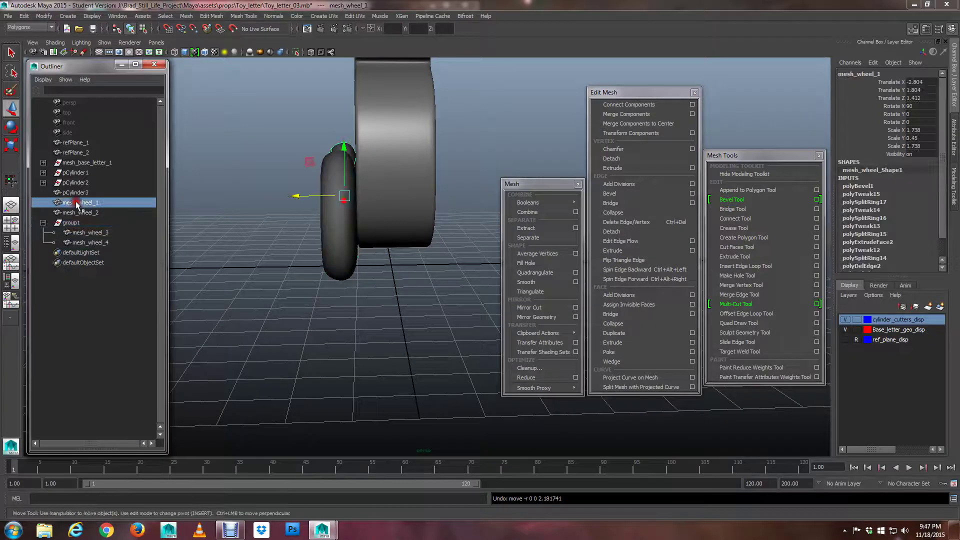
{"action": "left_click", "coordinate": [77, 213]}
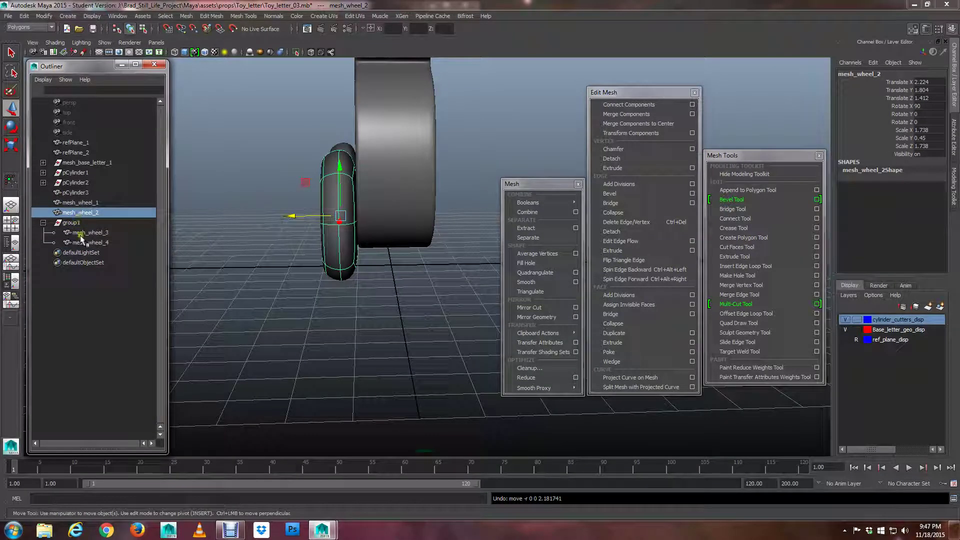
{"action": "left_click", "coordinate": [70, 222]}
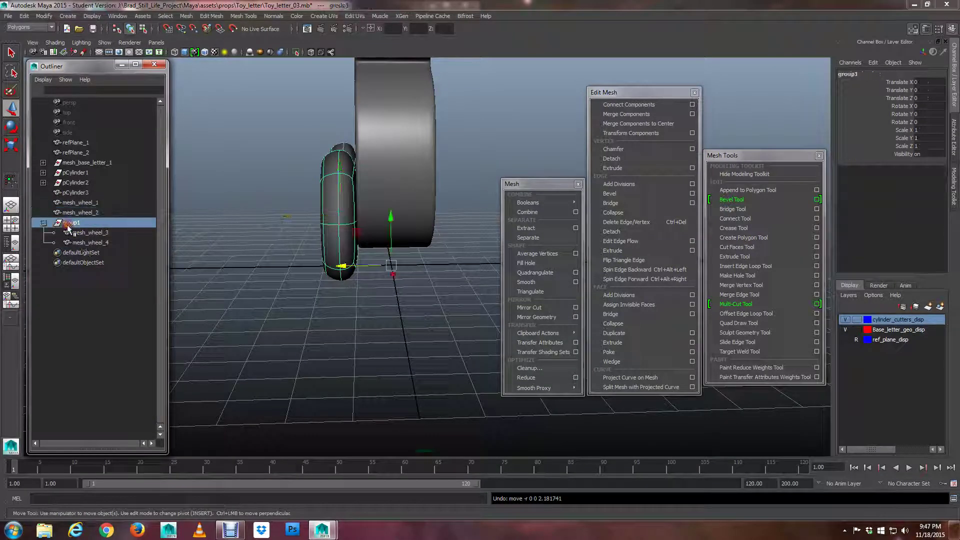
{"action": "left_click_drag", "start_coordinate": [388, 258], "coordinate": [362, 270], "text": "alt"}
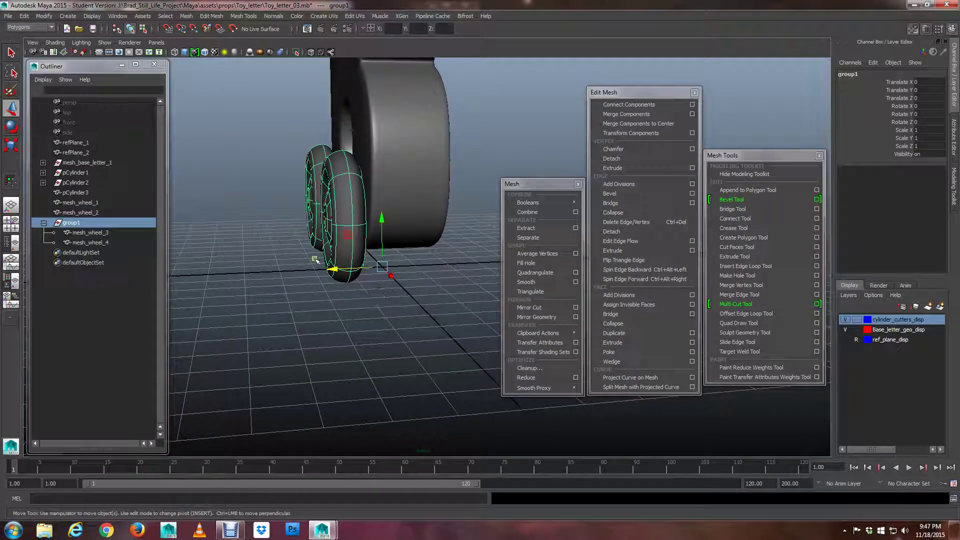
{"action": "left_click", "coordinate": [71, 223]}
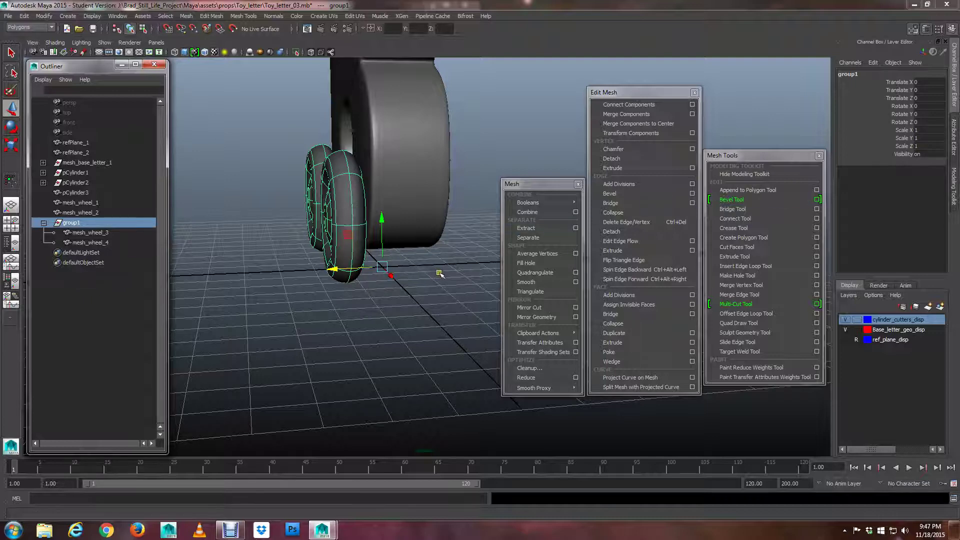
{"action": "left_click_drag", "start_coordinate": [440, 272], "coordinate": [420, 268], "text": "alt"}
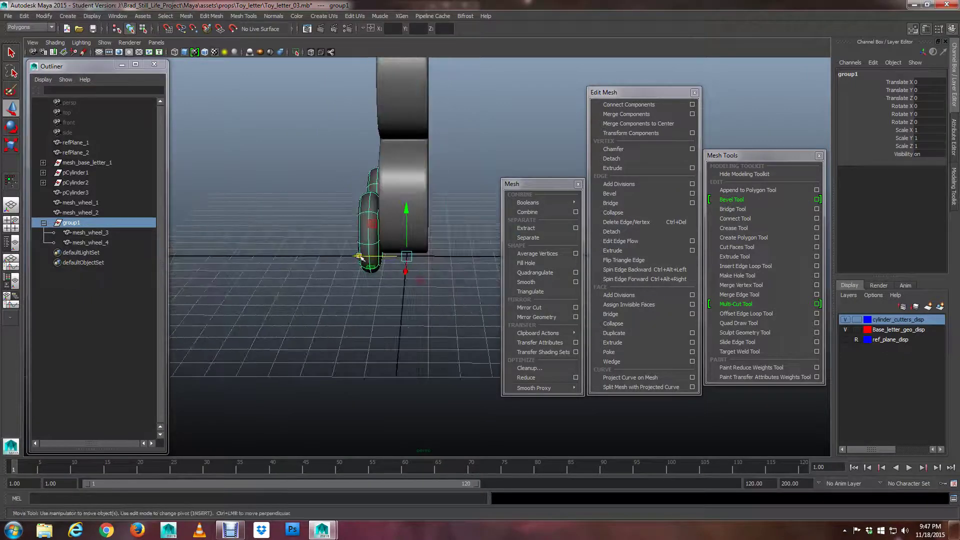
{"action": "left_click_drag", "start_coordinate": [359, 257], "coordinate": [323, 261], "text": "alt"}
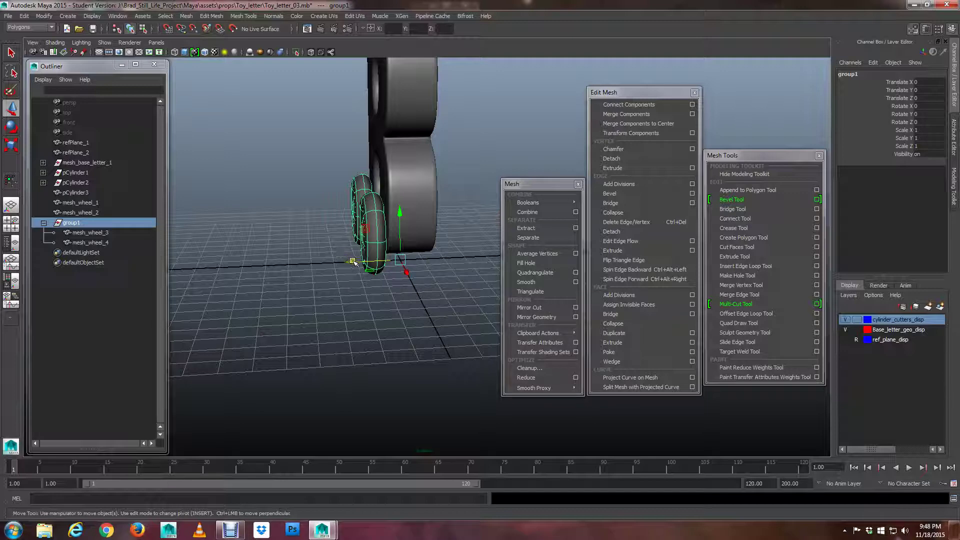
{"action": "mouse_move", "coordinate": [353, 262]}
{"action": "left_mouse_down", "text": "alt"}
{"action": "mouse_move", "coordinate": [325, 269]}
{"action": "mouse_move", "coordinate": [337, 265]}
{"action": "left_mouse_up", "text": "alt"}
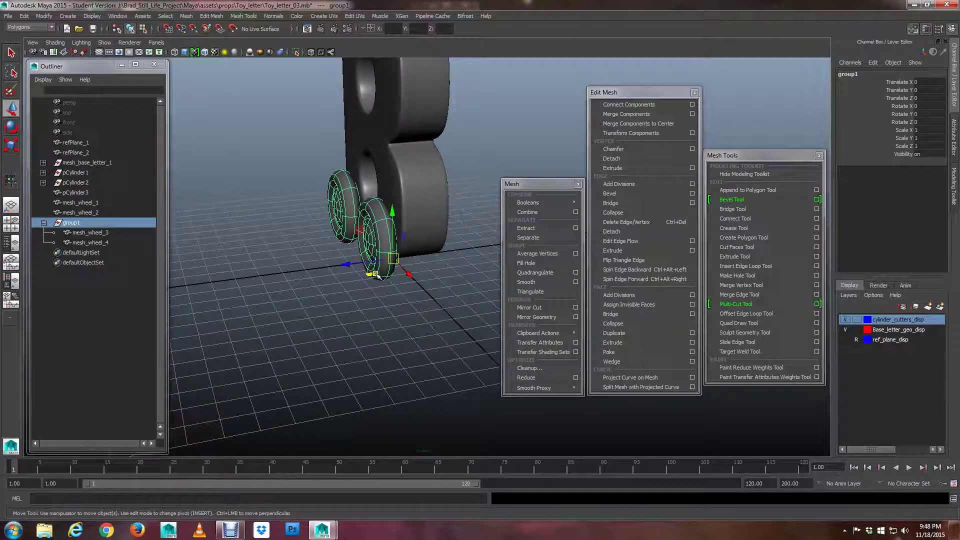
Mirror group1 to the other side of the letter by setting its Scale Z to -1, and inspect the mirrored wheels.
{"action": "middle_click_drag", "start_coordinate": [363, 269], "coordinate": [329, 277], "text": "alt"}
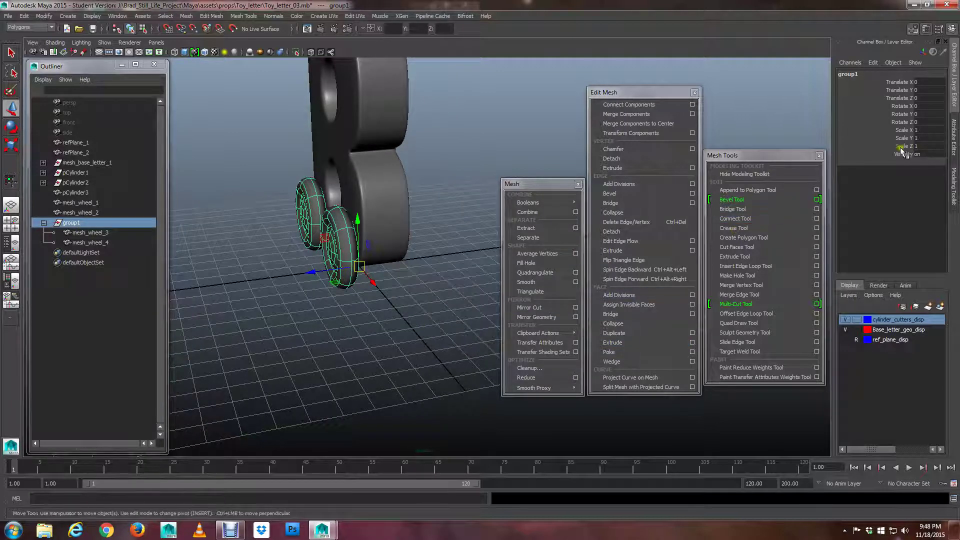
{"action": "left_click", "coordinate": [919, 146]}
{"action": "left_click", "coordinate": [918, 146]}
{"action": "left_click_drag", "start_coordinate": [918, 146], "coordinate": [941, 150]}
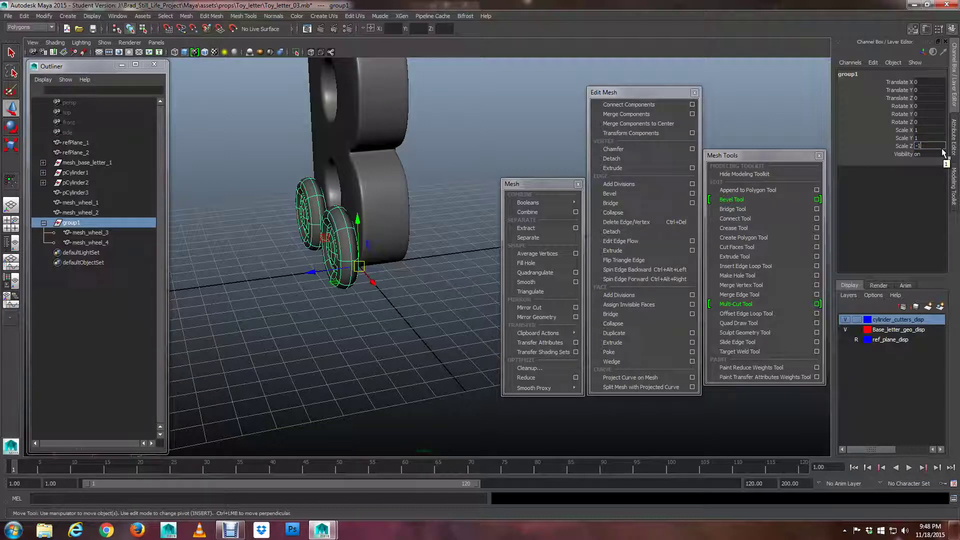
{"action": "key", "text": "Return"}
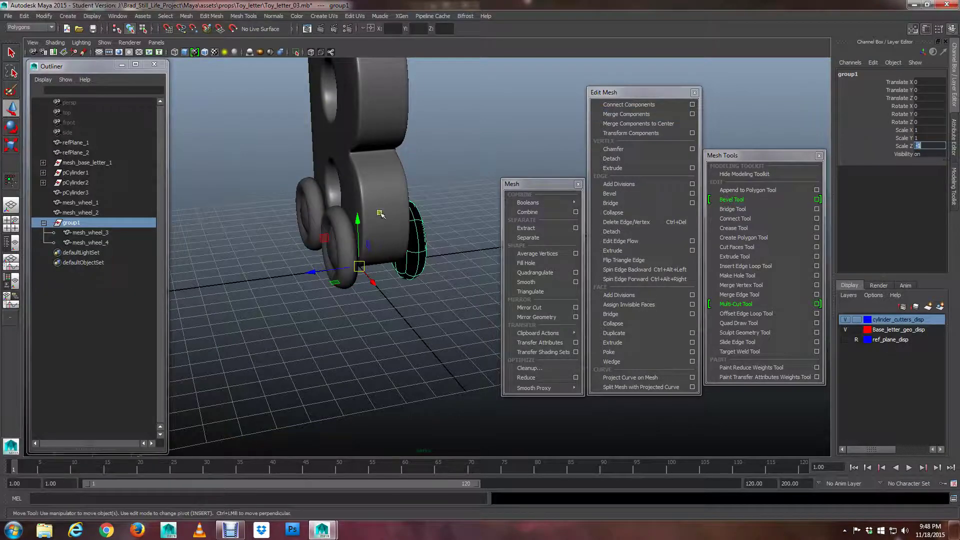
{"action": "left_click_drag", "start_coordinate": [381, 215], "coordinate": [386, 316], "text": "alt"}
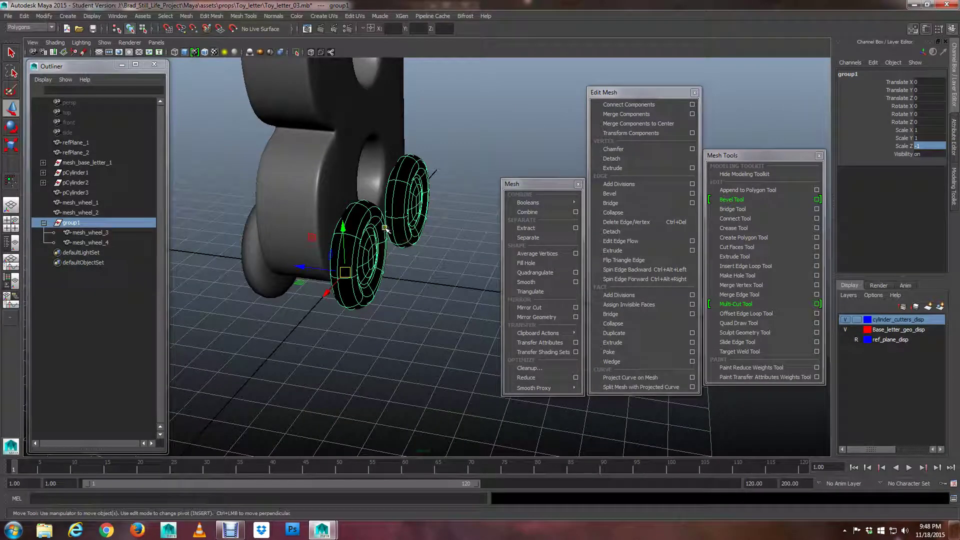
{"action": "key", "text": "q"}
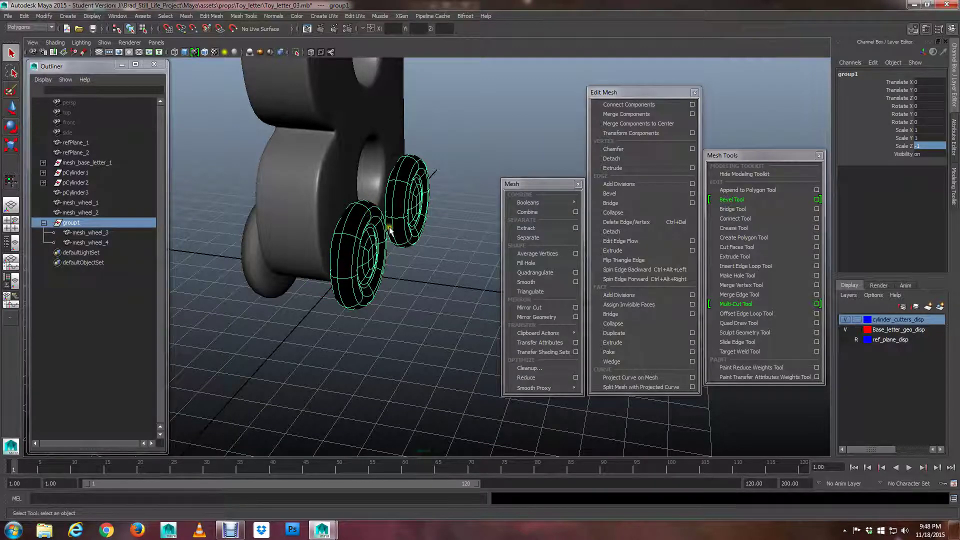
{"action": "left_click_drag", "start_coordinate": [390, 230], "coordinate": [389, 231], "text": "alt"}
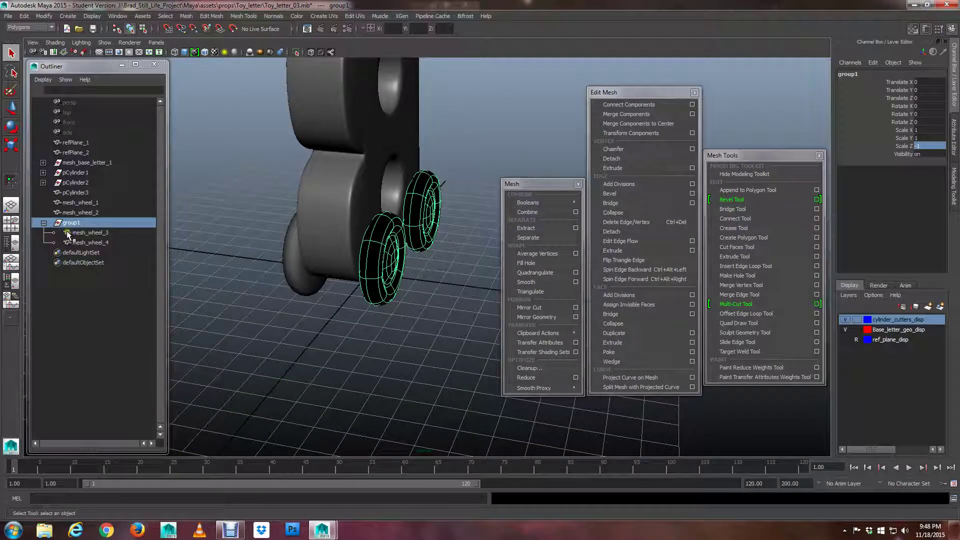
Select mesh_wheel_3 and mesh_wheel_4 inside group1 and unparent both from the group.
{"action": "middle_click_drag", "start_coordinate": [67, 232], "coordinate": [67, 242]}
{"action": "left_click", "coordinate": [86, 233]}
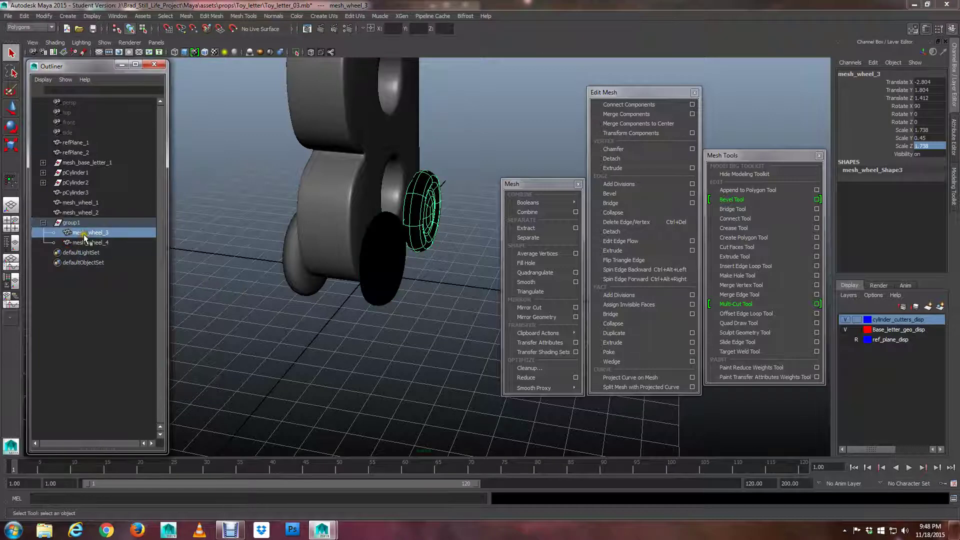
{"action": "left_click", "coordinate": [99, 243], "text": "shift"}
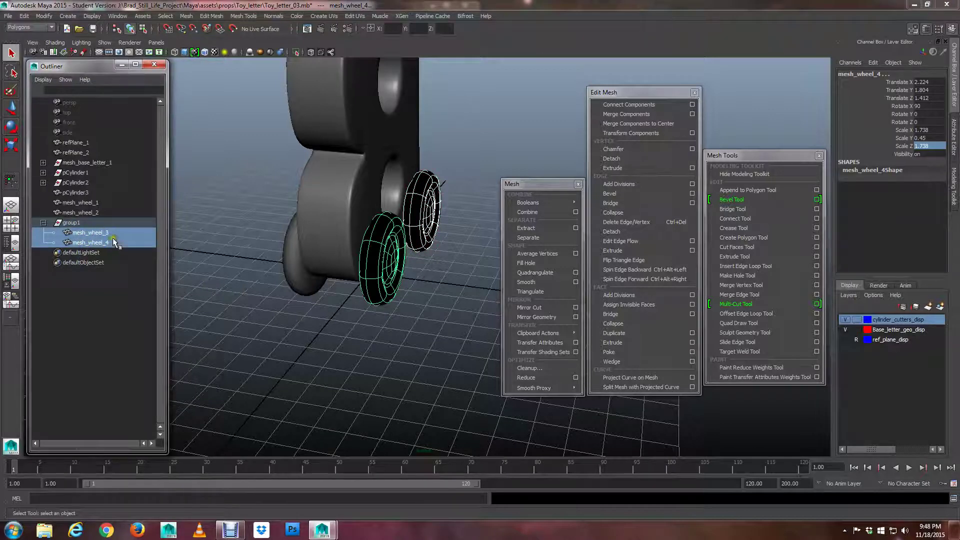
{"action": "middle_click_drag", "start_coordinate": [113, 242], "coordinate": [79, 224]}
{"action": "left_click", "coordinate": [43, 222]}
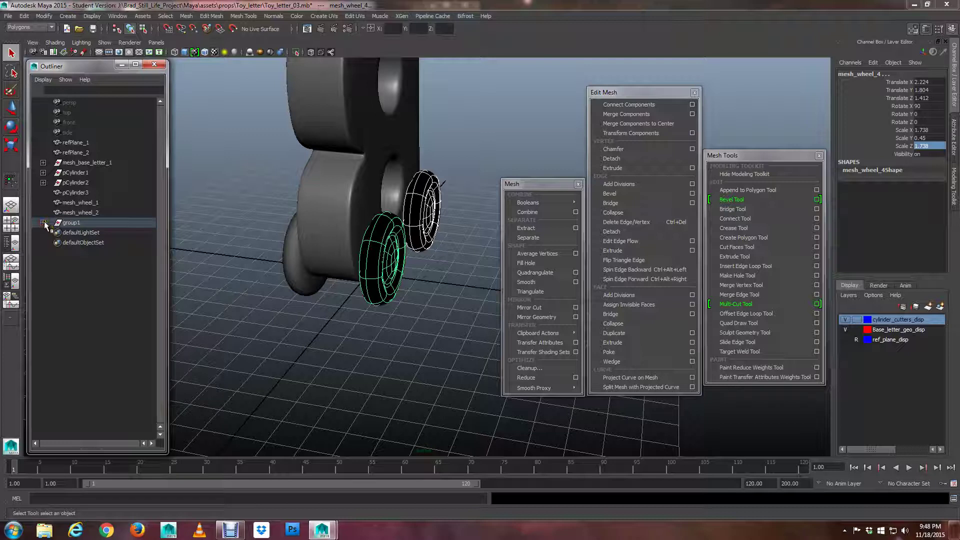
{"action": "left_click", "coordinate": [44, 223]}
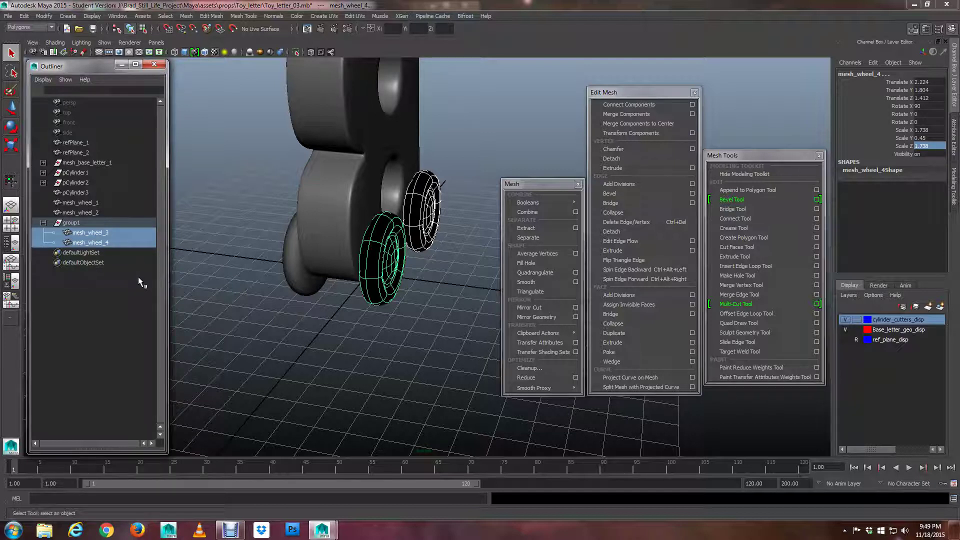
{"action": "key", "text": "shift+p"}
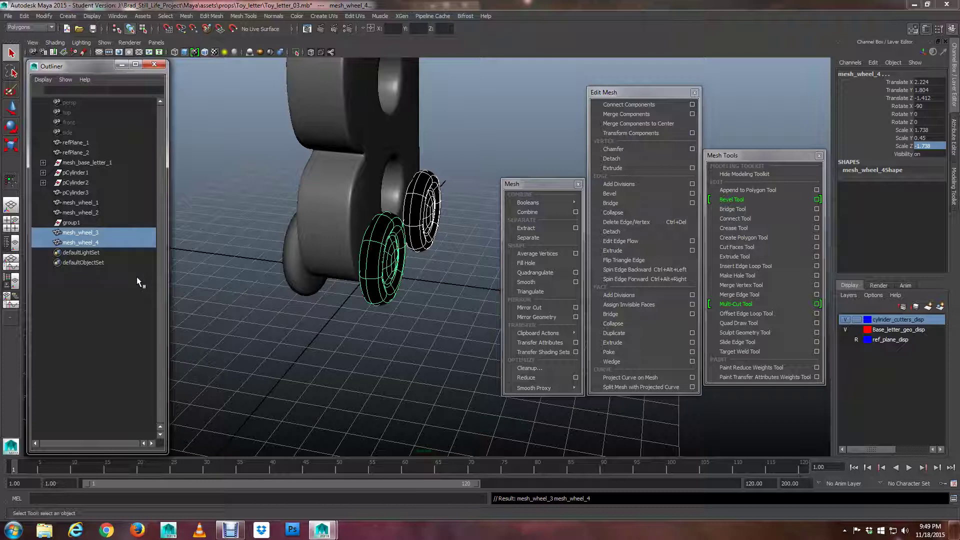
Delete the empty group1 left over from mirroring the wheels.
{"action": "left_click", "coordinate": [74, 223]}
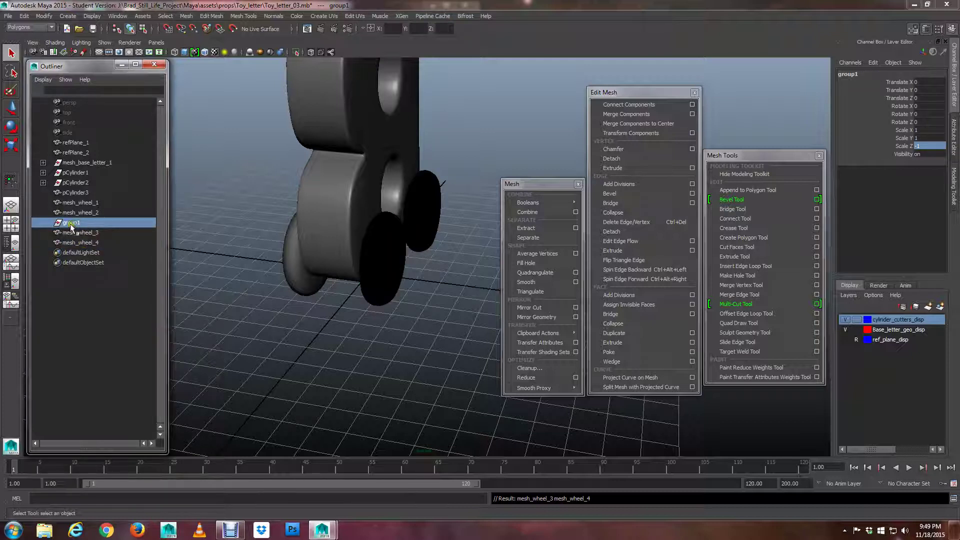
{"action": "key", "text": "Delete"}
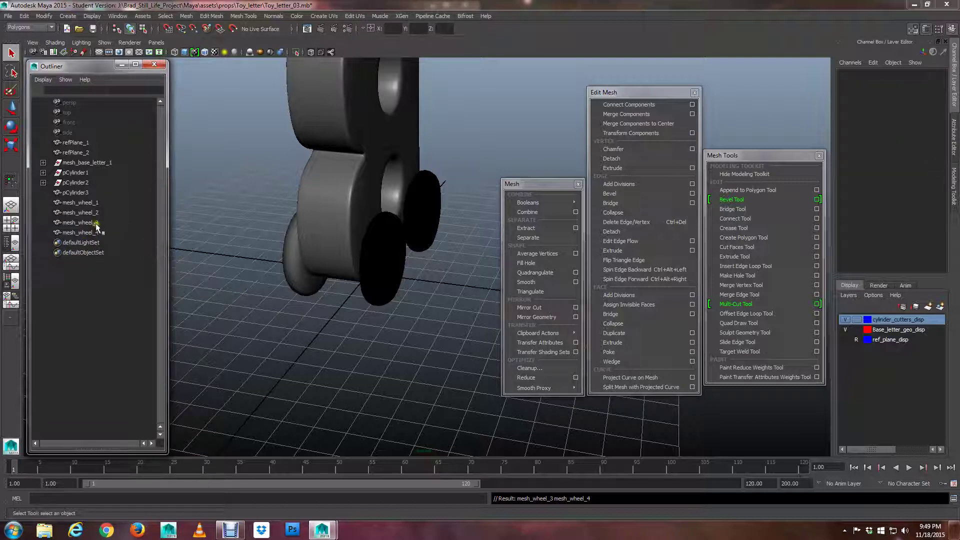
Reverse the normals of mesh_wheel_3 and mesh_wheel_4, and save the scene.
{"action": "left_click_drag", "start_coordinate": [95, 223], "coordinate": [95, 232]}
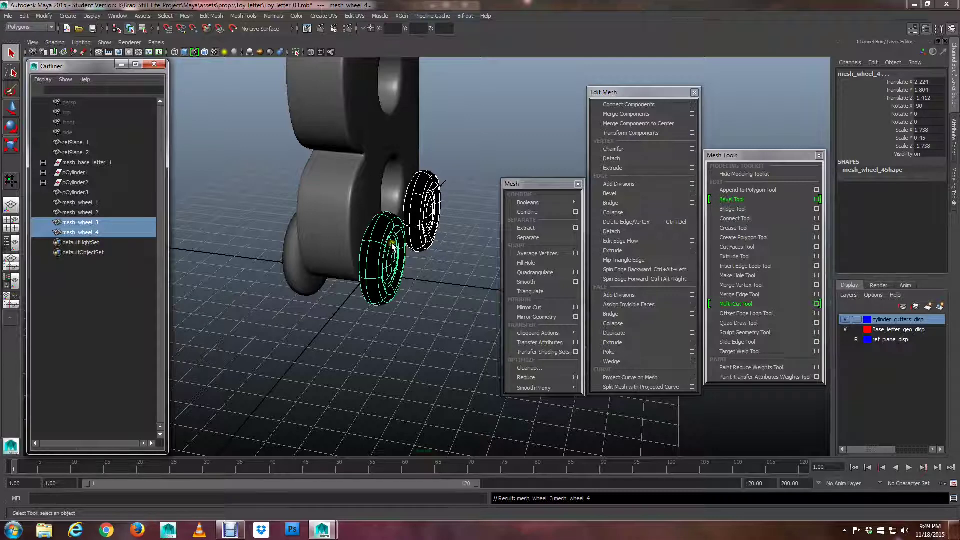
{"action": "key", "text": "space"}
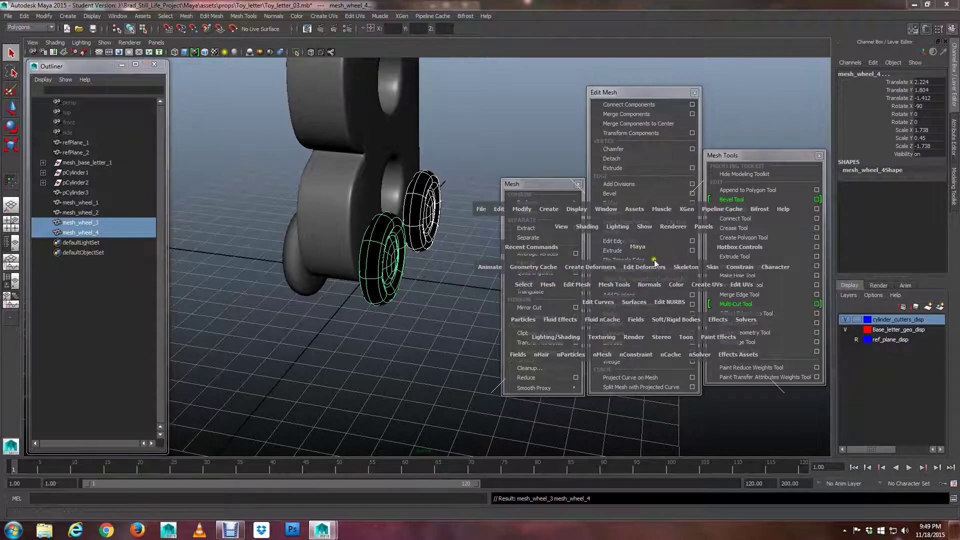
{"action": "left_click", "coordinate": [649, 284]}
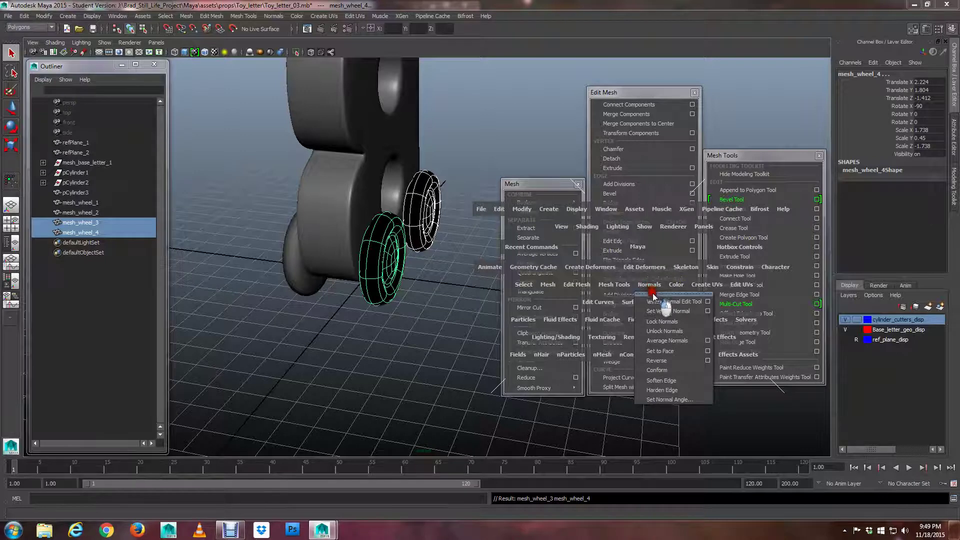
{"action": "left_click", "coordinate": [652, 294]}
{"action": "left_click_drag", "start_coordinate": [652, 294], "coordinate": [205, 150]}
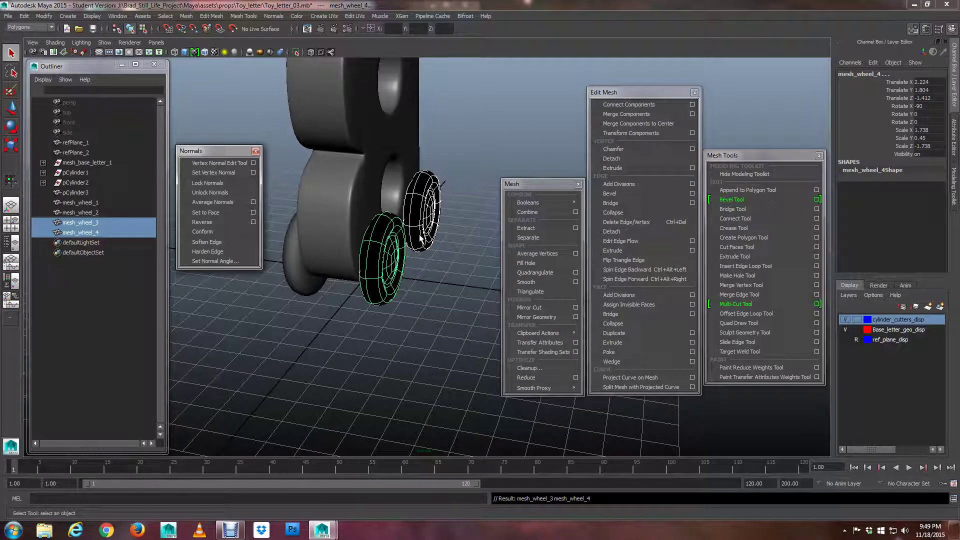
{"action": "left_click", "coordinate": [200, 222]}
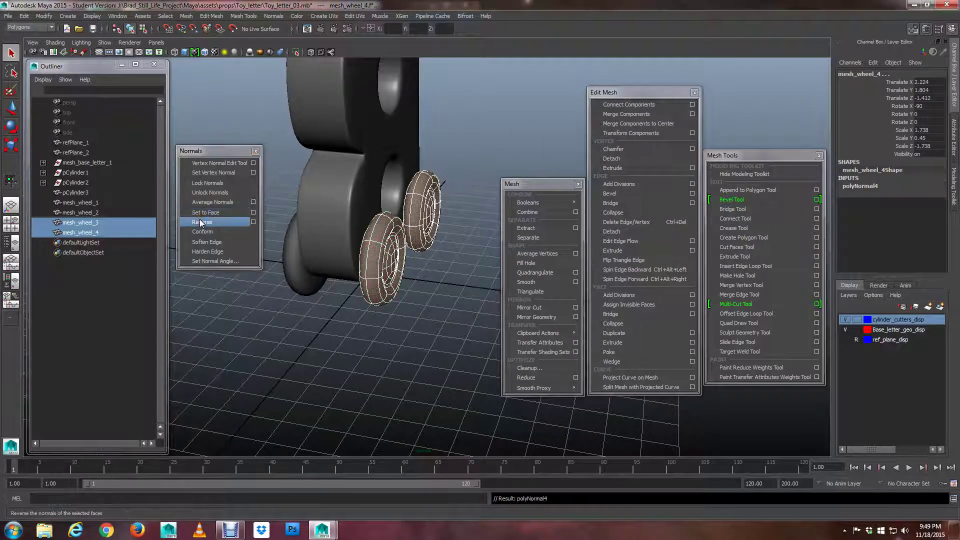
{"action": "right_click_drag", "start_coordinate": [425, 218], "coordinate": [461, 311]}
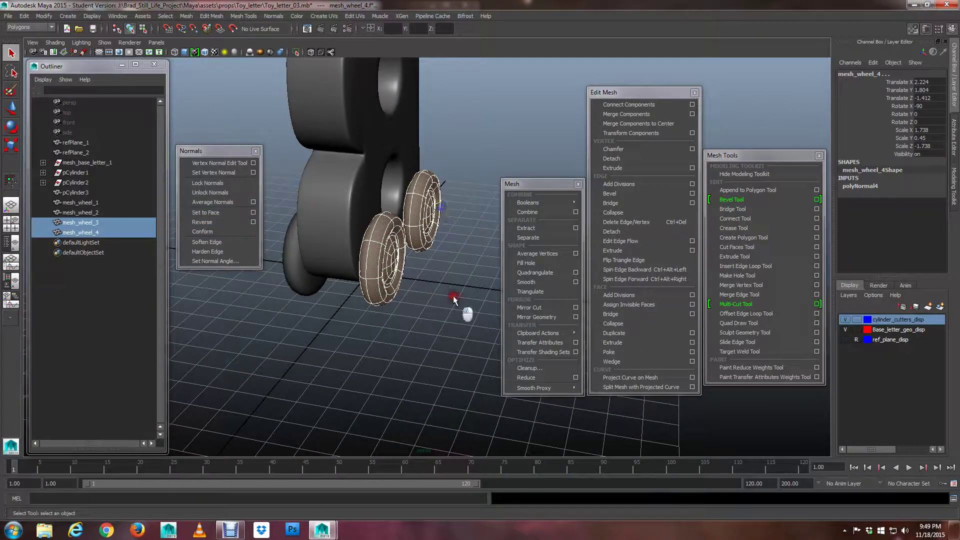
{"action": "left_click", "coordinate": [453, 296]}
{"action": "left_click_drag", "start_coordinate": [429, 264], "coordinate": [417, 280], "text": "alt"}
{"action": "key", "text": "ctrl+s"}
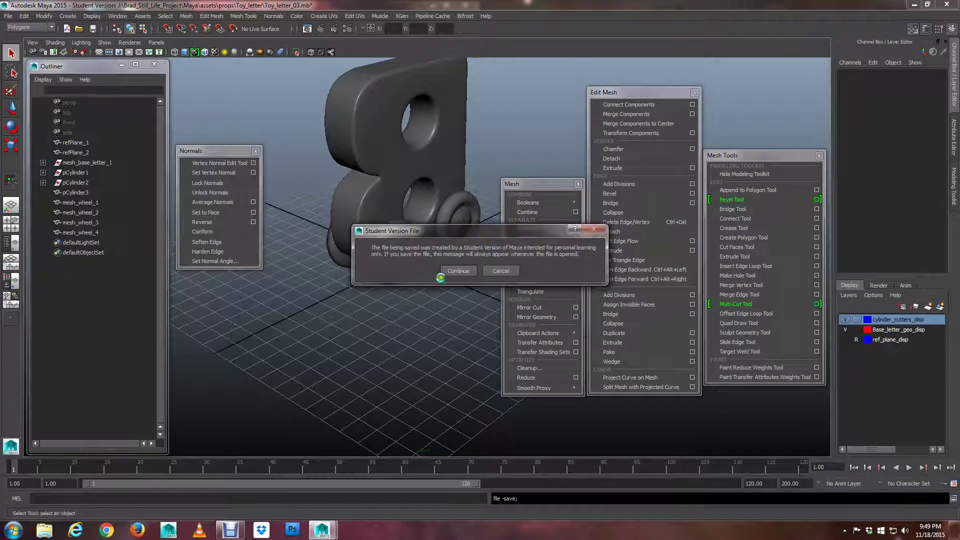
{"action": "left_click", "coordinate": [449, 271]}
Select all four wheel meshes and assign the existing blinn1 material to them.
{"action": "left_click_drag", "start_coordinate": [400, 218], "coordinate": [450, 322], "text": "alt"}
{"action": "left_click", "coordinate": [431, 326]}
{"action": "left_click", "coordinate": [455, 295], "text": "shift"}
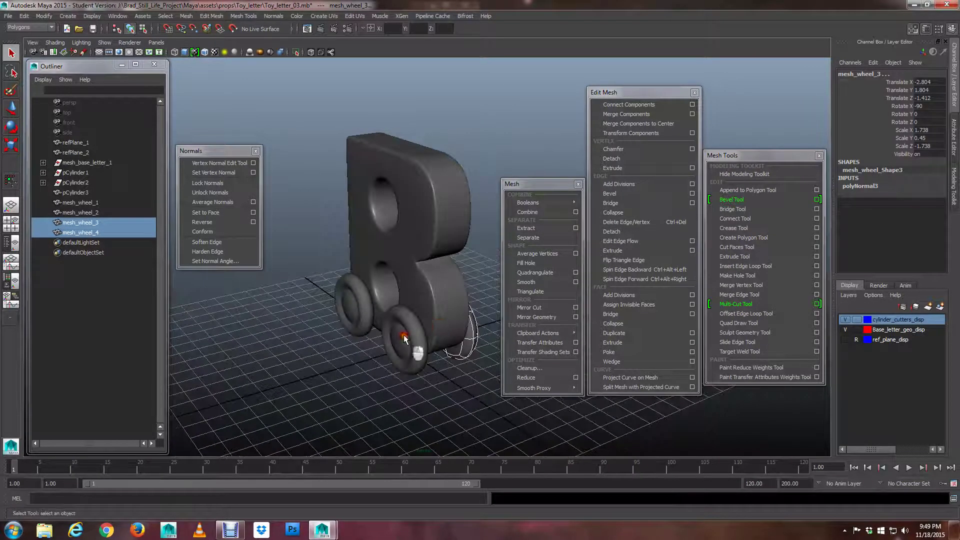
{"action": "left_click", "coordinate": [402, 330], "text": "shift"}
{"action": "left_click", "coordinate": [355, 314], "text": "shift"}
{"action": "right_click_drag", "start_coordinate": [361, 304], "coordinate": [428, 499]}
{"action": "left_click", "coordinate": [450, 420]}
{"action": "left_click_drag", "start_coordinate": [450, 420], "coordinate": [402, 299], "text": "alt"}
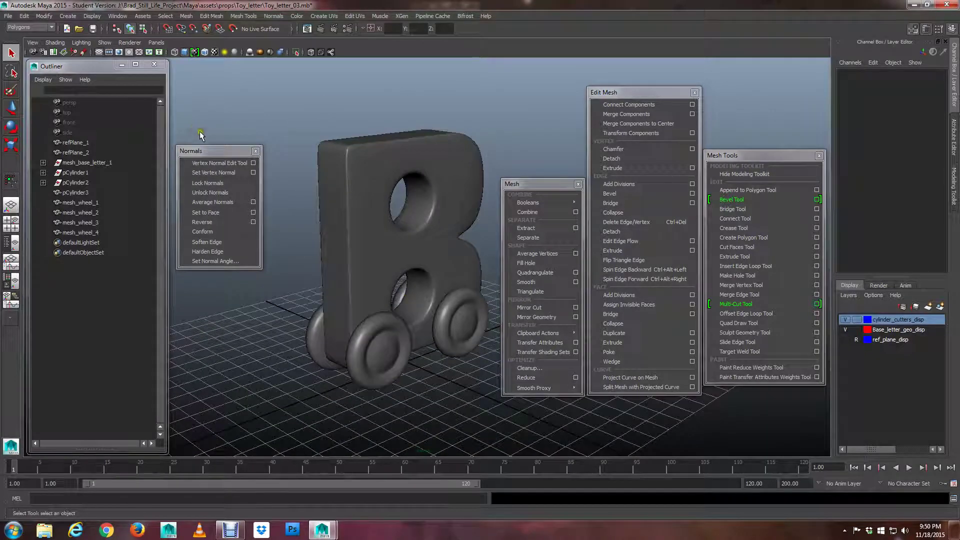
Close the floating Normals, Mesh, Edit Mesh and Mesh Tools menus, and save the scene.
{"action": "left_click", "coordinate": [256, 151]}
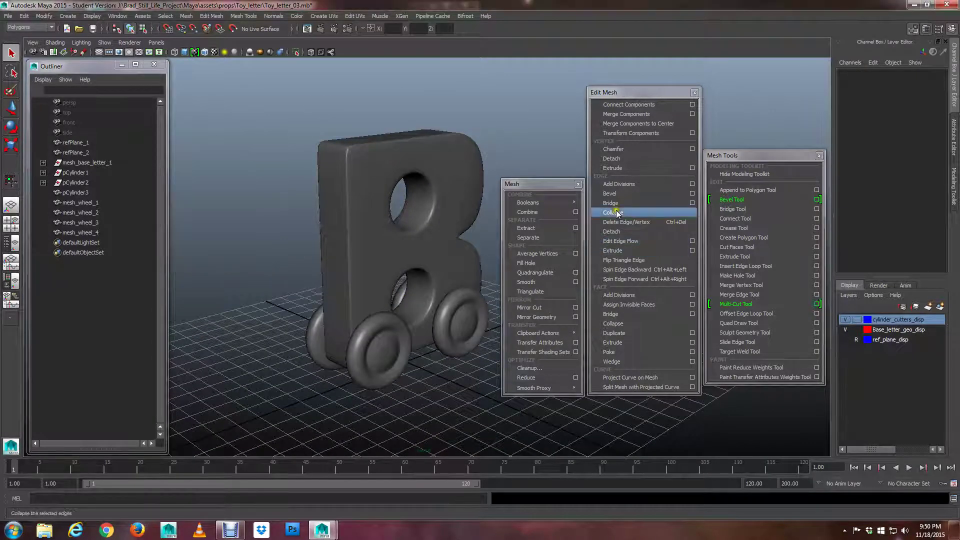
{"action": "left_click", "coordinate": [578, 184]}
{"action": "left_click", "coordinate": [694, 93]}
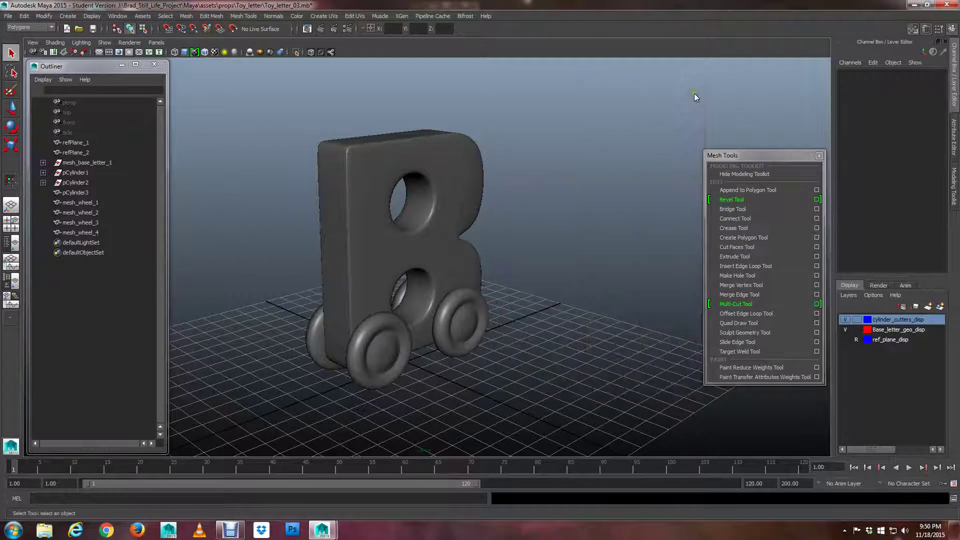
{"action": "left_click", "coordinate": [819, 156]}
{"action": "scroll", "coordinate": [431, 265], "scroll_direction": "down", "scroll_amount": 3}
{"action": "scroll", "coordinate": [568, 332], "scroll_direction": "up", "scroll_amount": 5}
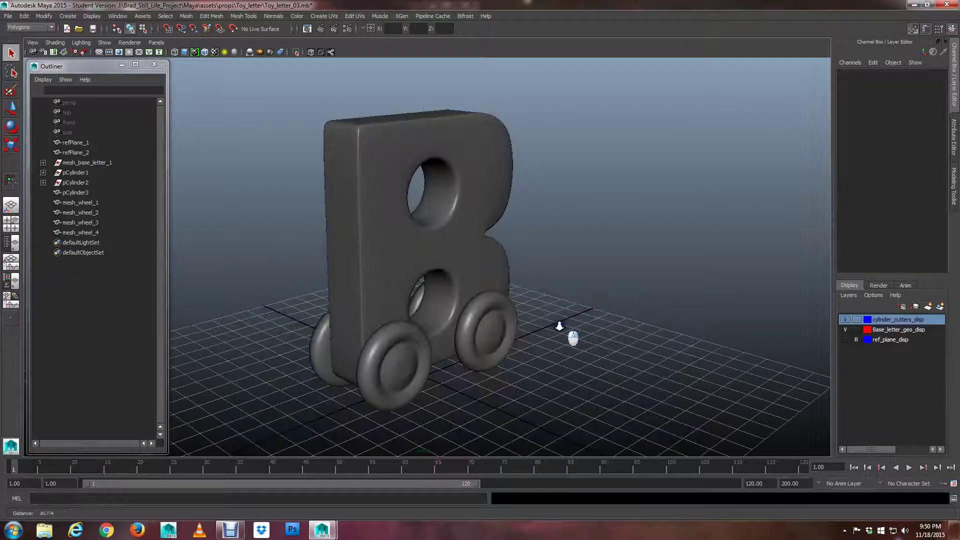
{"action": "left_click_drag", "start_coordinate": [510, 285], "coordinate": [496, 288], "text": "alt"}
{"action": "scroll", "coordinate": [498, 296], "scroll_direction": "down", "scroll_amount": 2}
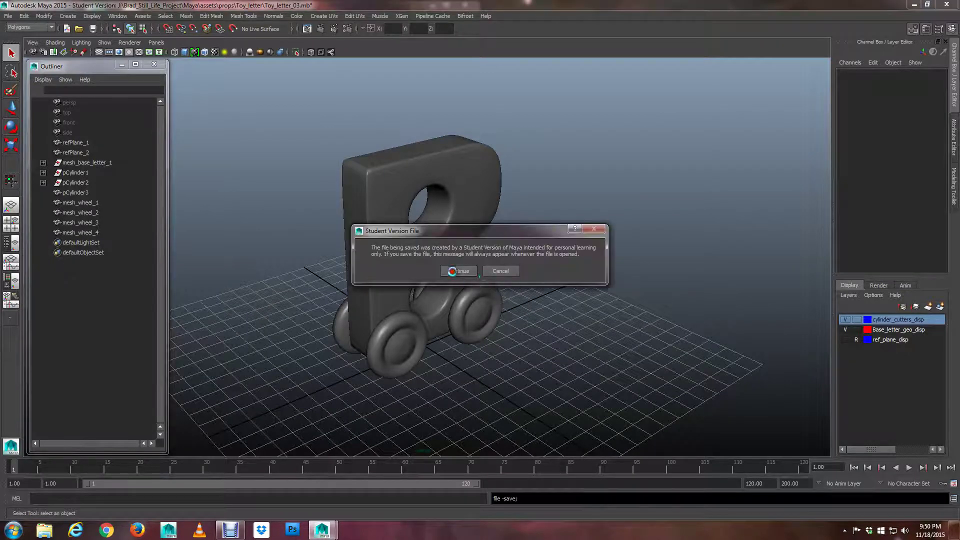
{"action": "left_click", "coordinate": [456, 272]}
{"action": "left_click_drag", "start_coordinate": [427, 297], "coordinate": [445, 299], "text": "alt"}
{"action": "mouse_move", "coordinate": [520, 304]}
{"action": "left_mouse_down", "text": "alt"}
{"action": "mouse_move", "coordinate": [382, 302]}
{"action": "mouse_move", "coordinate": [516, 310]}
{"action": "left_mouse_up", "text": "alt"}
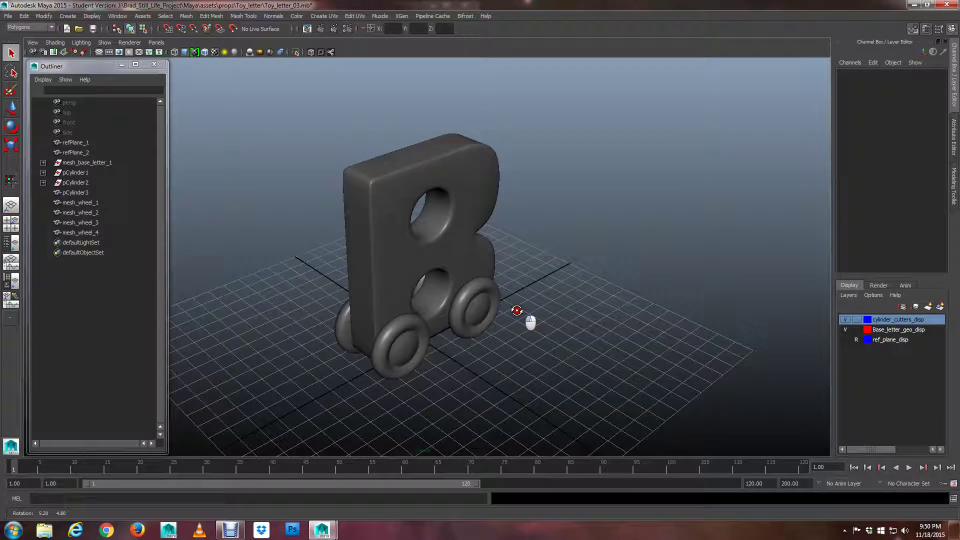
{"action": "left_click_drag", "start_coordinate": [289, 300], "coordinate": [459, 330], "text": "alt"}
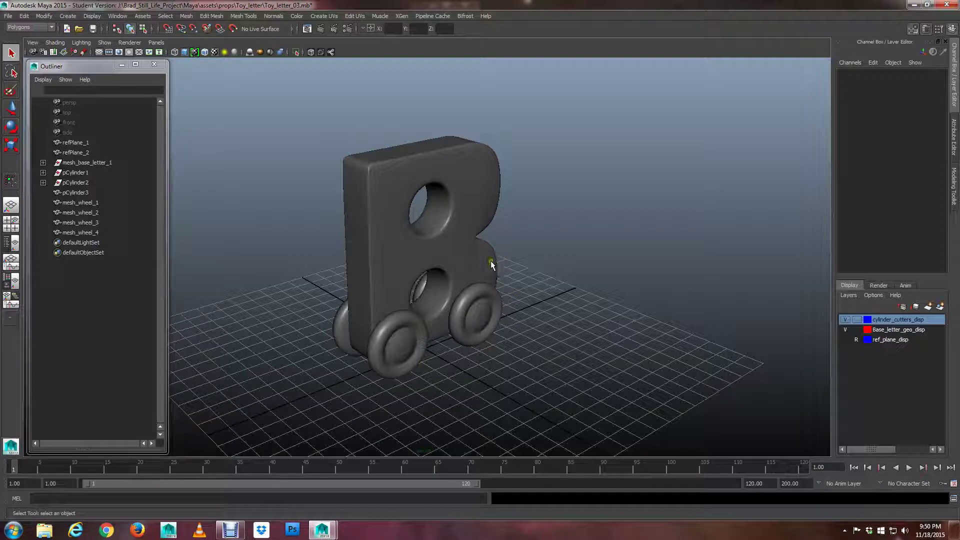
Examine the letter mesh pCylinder3 in its unsmoothed display and in its smoothed preview.
{"action": "left_click", "coordinate": [490, 261]}
{"action": "left_click", "coordinate": [421, 189]}
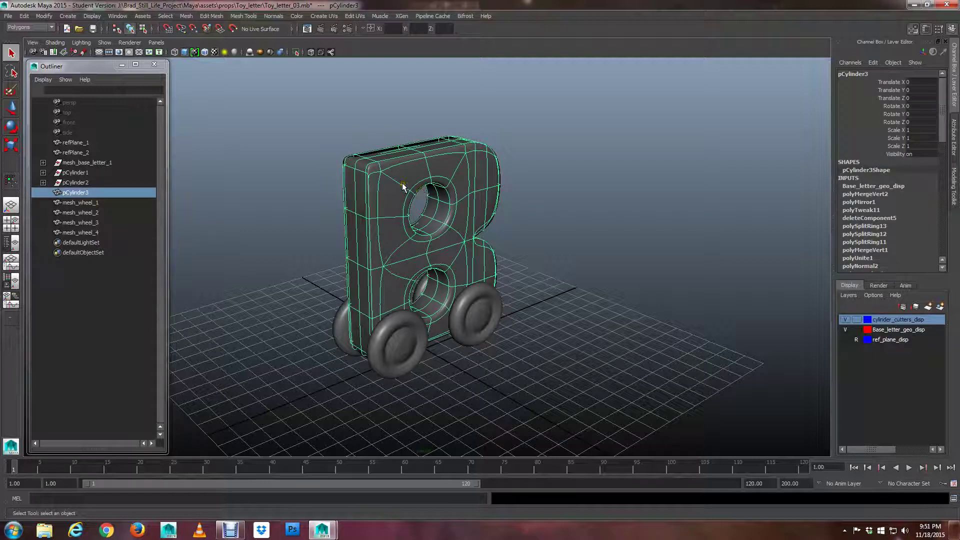
{"action": "key", "text": "1"}
{"action": "left_click_drag", "start_coordinate": [430, 223], "coordinate": [424, 189], "text": "alt"}
{"action": "scroll", "coordinate": [432, 237], "scroll_direction": "up", "scroll_amount": 3}
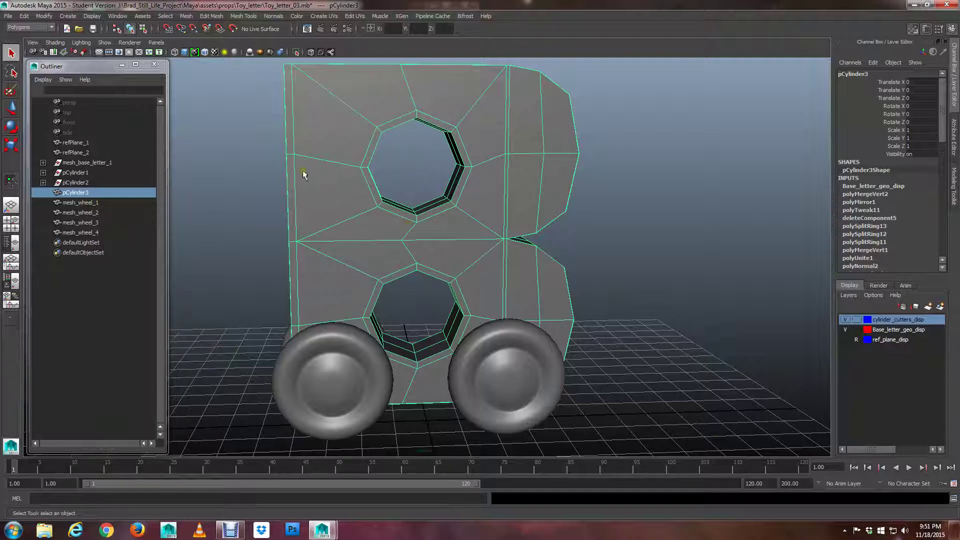
{"action": "left_click_drag", "start_coordinate": [413, 193], "coordinate": [364, 202], "text": "alt"}
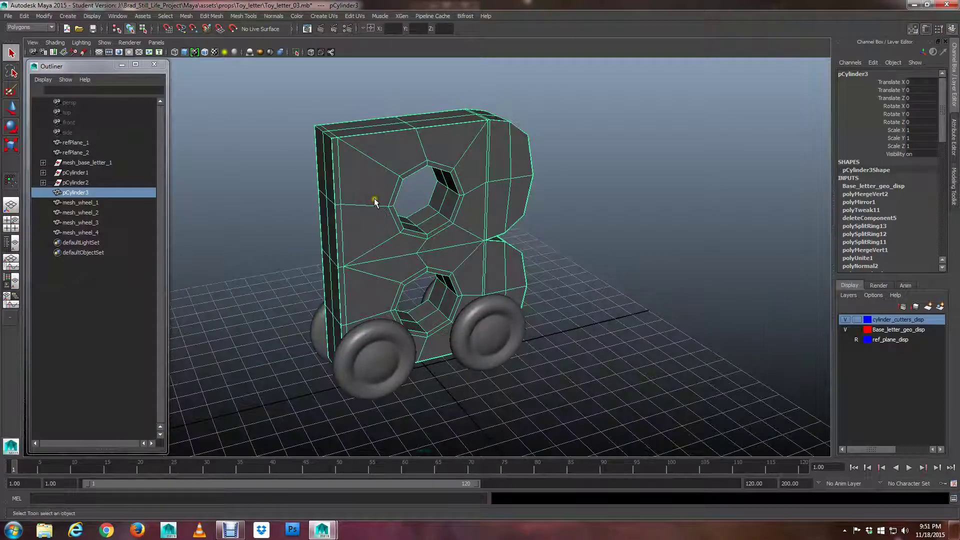
{"action": "key", "text": "3"}
{"action": "left_click_drag", "start_coordinate": [434, 210], "coordinate": [413, 190], "text": "alt"}
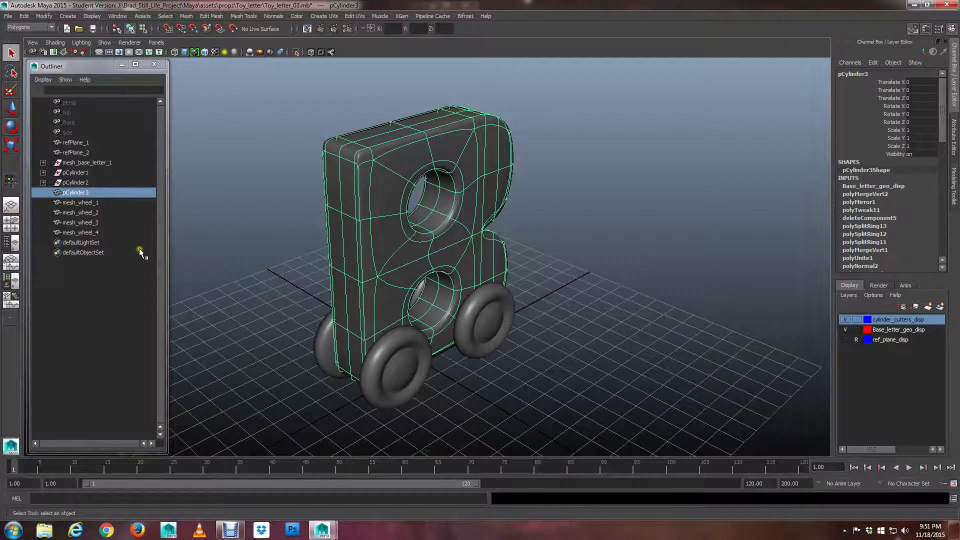
Try deleting the construction history of pCylinder3 and the four wheel meshes, and undo the deletion.
{"action": "scroll", "coordinate": [373, 275], "scroll_direction": "down", "scroll_amount": 6}
{"action": "left_click_drag", "start_coordinate": [501, 161], "coordinate": [368, 359]}
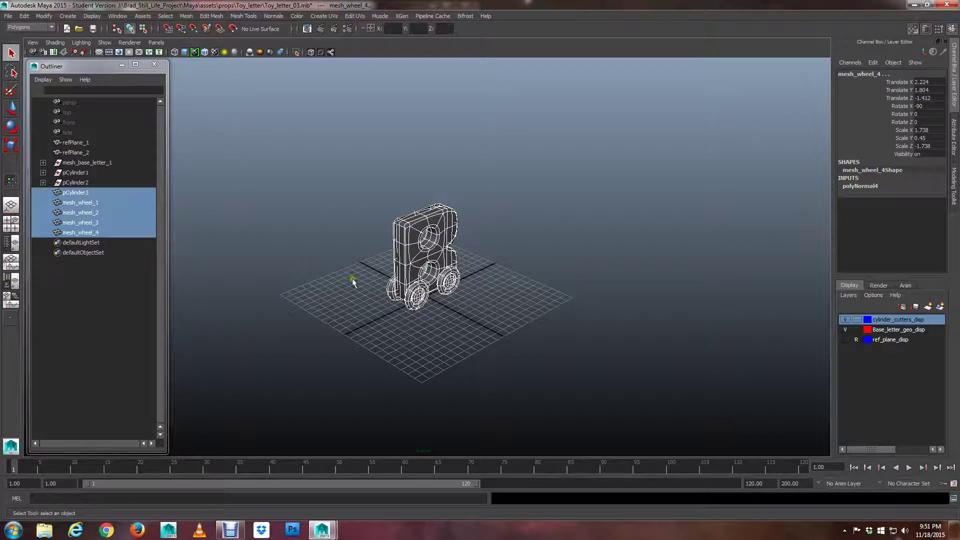
{"action": "scroll", "coordinate": [395, 237], "scroll_direction": "up", "scroll_amount": 5}
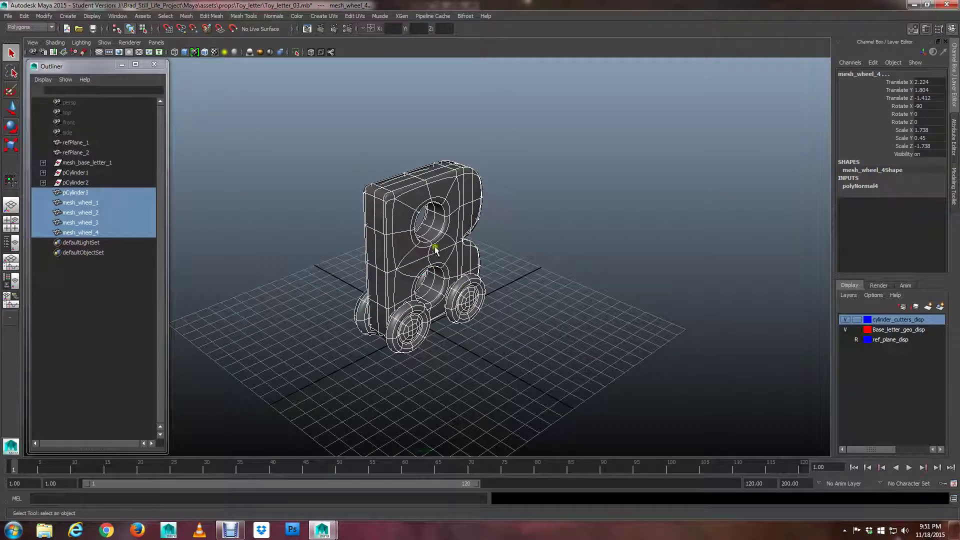
{"action": "scroll", "coordinate": [444, 270], "scroll_direction": "down", "scroll_amount": 2}
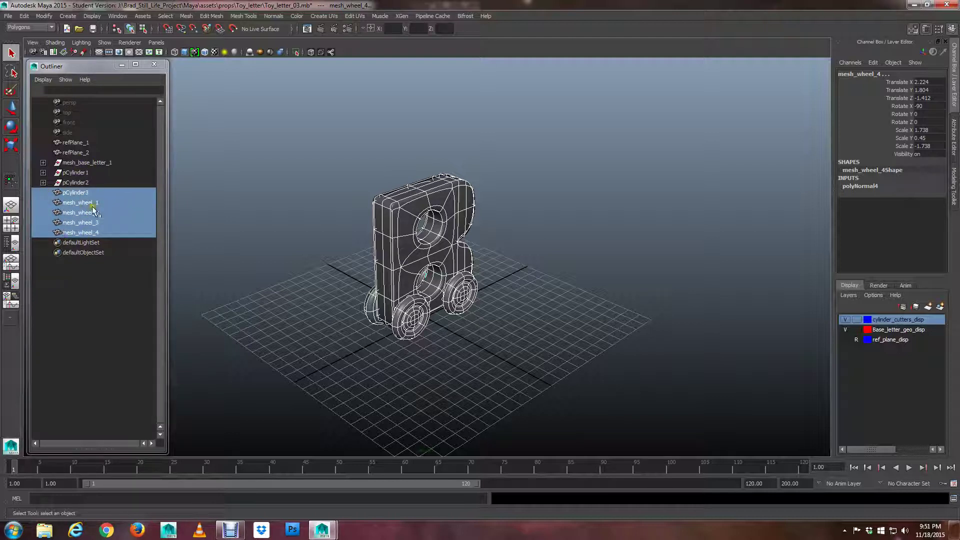
{"action": "left_click", "coordinate": [549, 308]}
{"action": "key", "text": "5"}
{"action": "left_click_drag", "start_coordinate": [550, 139], "coordinate": [330, 381]}
{"action": "left_click", "coordinate": [25, 18]}
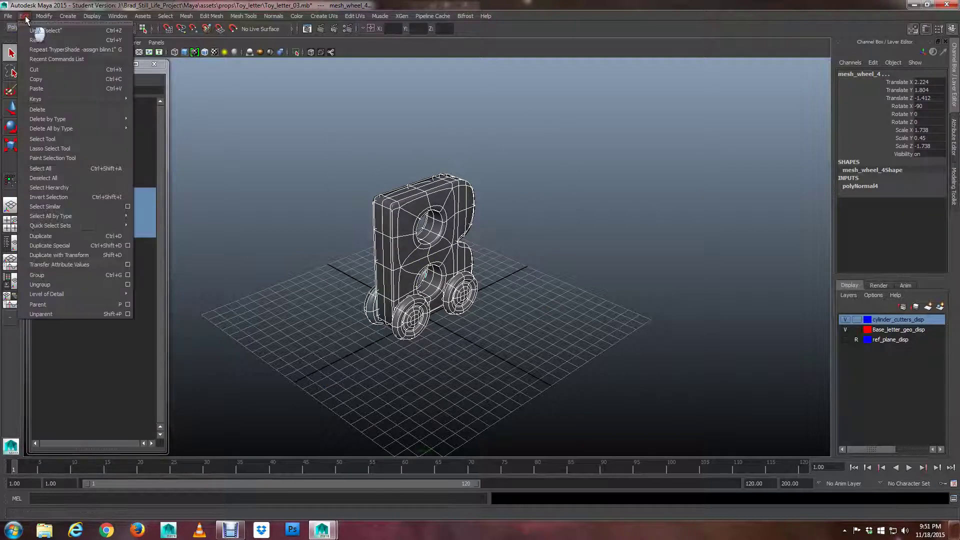
{"action": "mouse_move", "coordinate": [106, 118]}
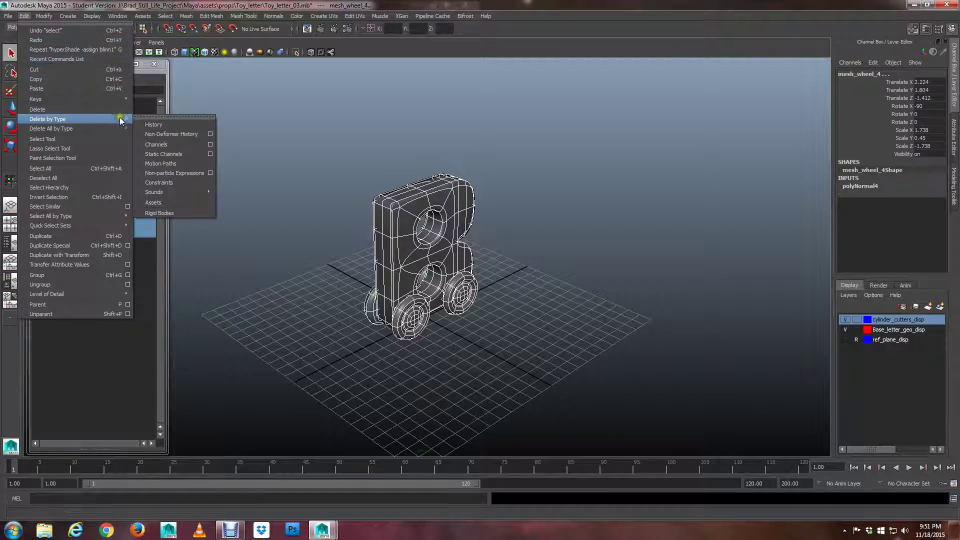
{"action": "left_click", "coordinate": [155, 124]}
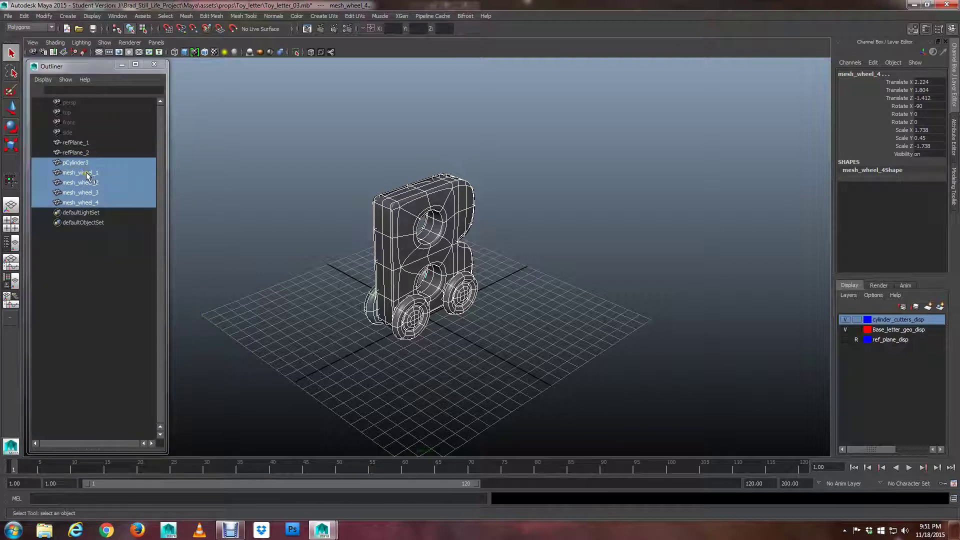
{"action": "left_click", "coordinate": [230, 253]}
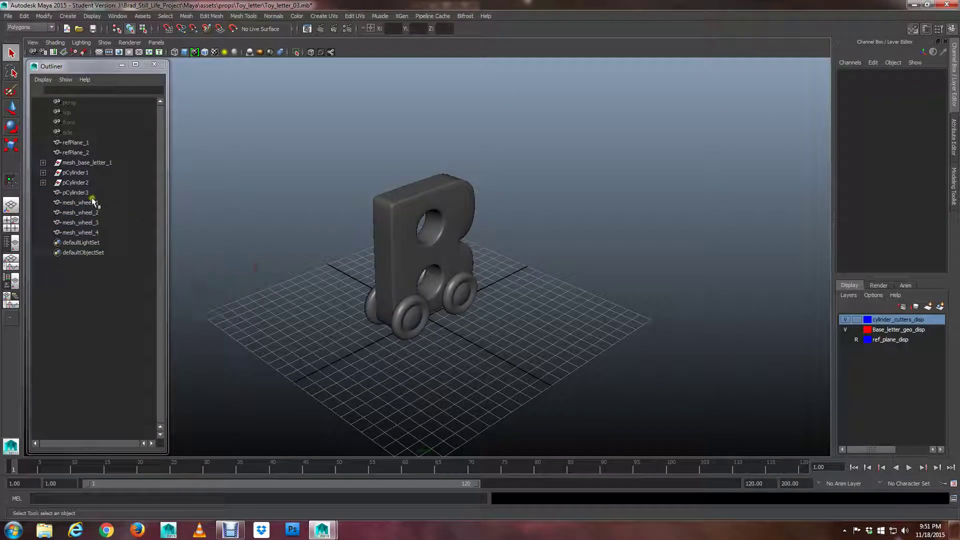
Delete the construction history of pCylinder3 and mesh_wheel_1 through mesh_wheel_4, with the Edit menu kept as a floating window.
{"action": "left_click_drag", "start_coordinate": [80, 192], "coordinate": [94, 233]}
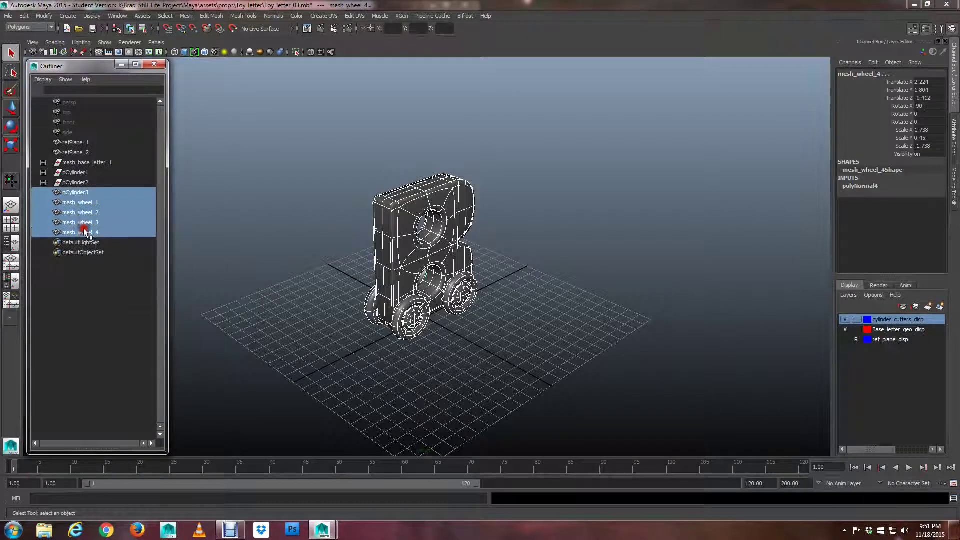
{"action": "left_click", "coordinate": [24, 16]}
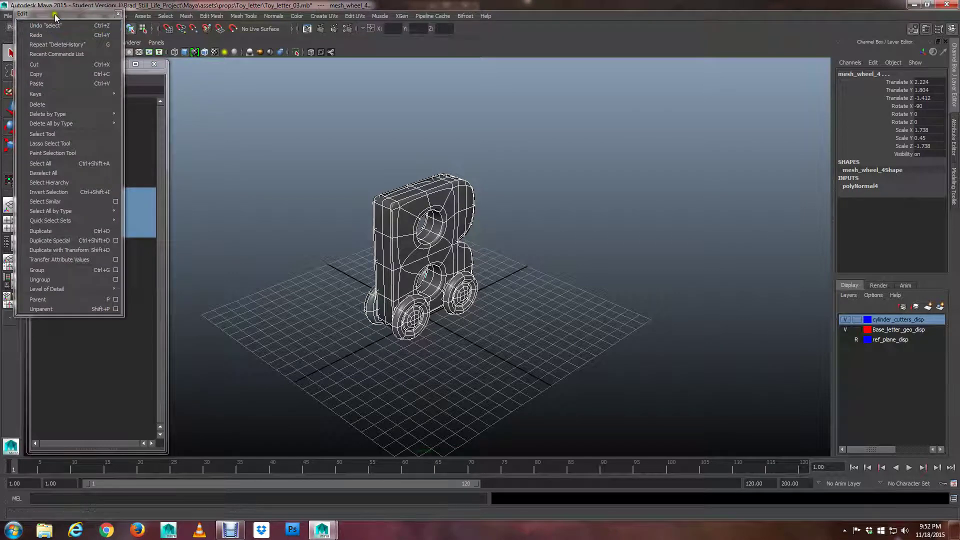
{"action": "left_click", "coordinate": [50, 21]}
{"action": "left_click_drag", "start_coordinate": [105, 56], "coordinate": [544, 102]}
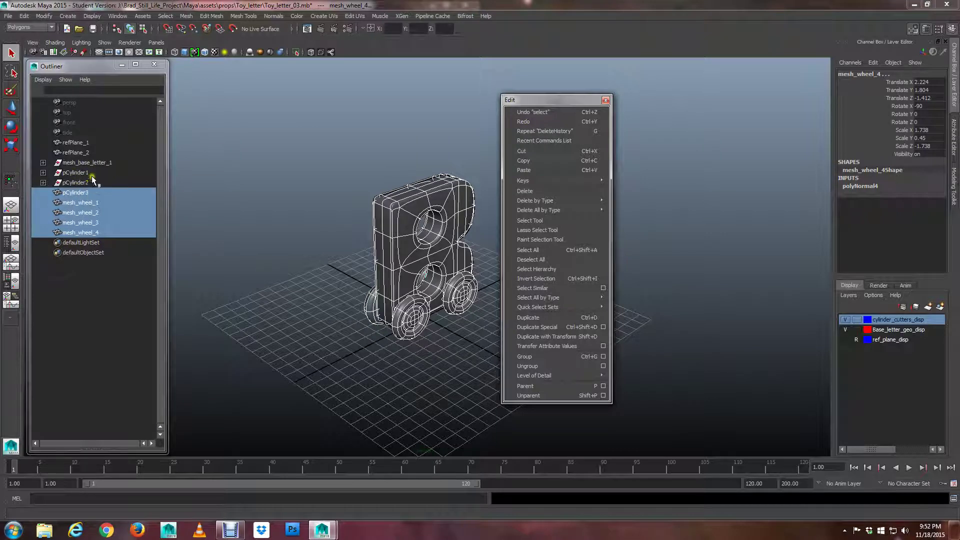
{"action": "mouse_move", "coordinate": [534, 200]}
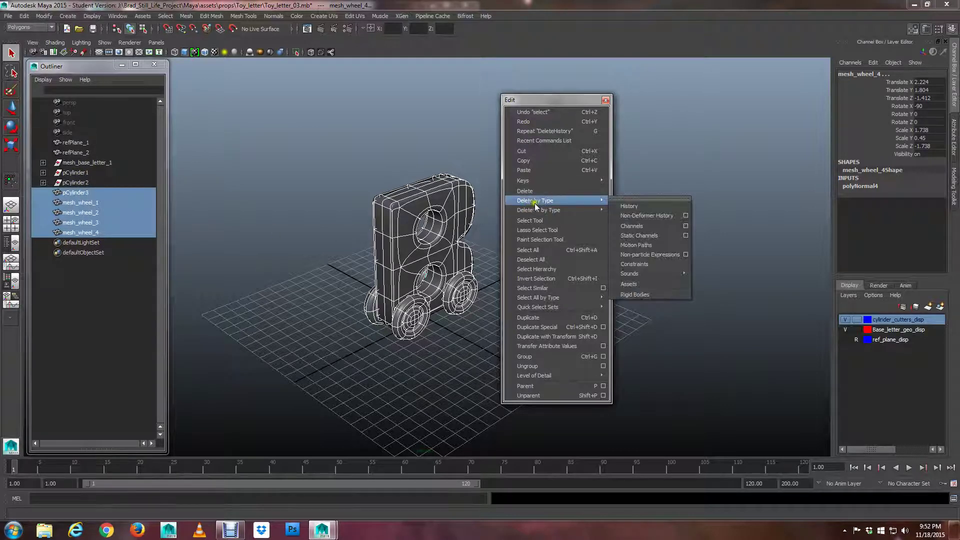
{"action": "left_click", "coordinate": [628, 206]}
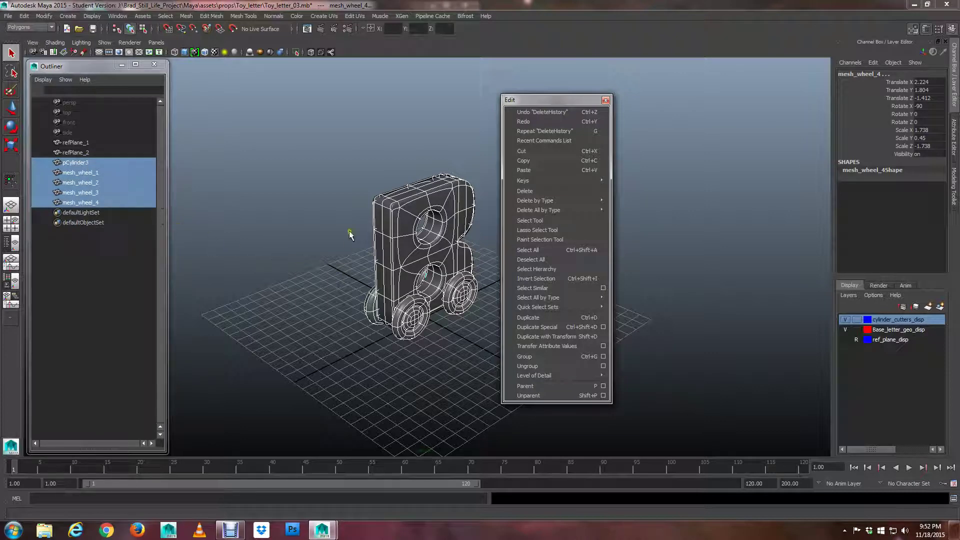
{"action": "middle_click_drag", "start_coordinate": [390, 239], "coordinate": [359, 238], "text": "alt"}
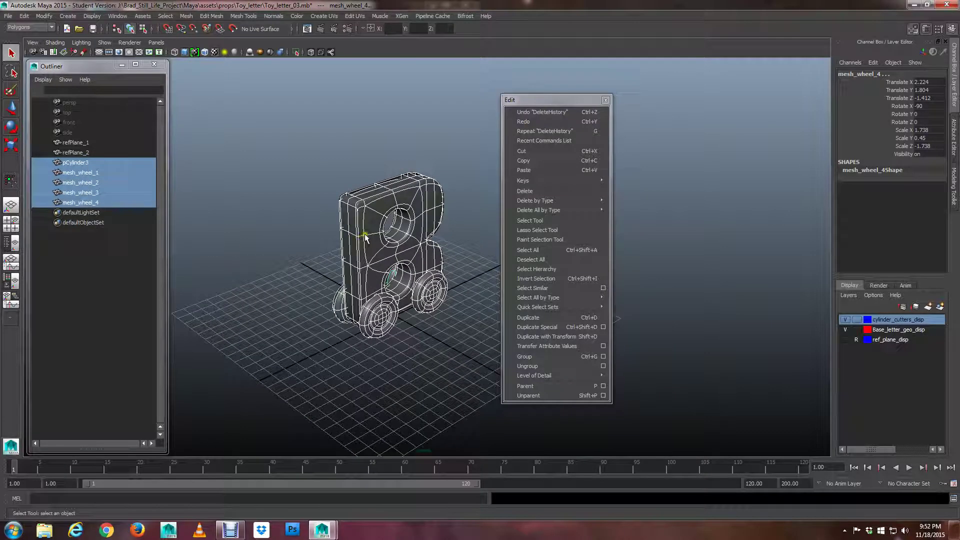
{"action": "left_click_drag", "start_coordinate": [380, 225], "coordinate": [400, 232], "text": "alt"}
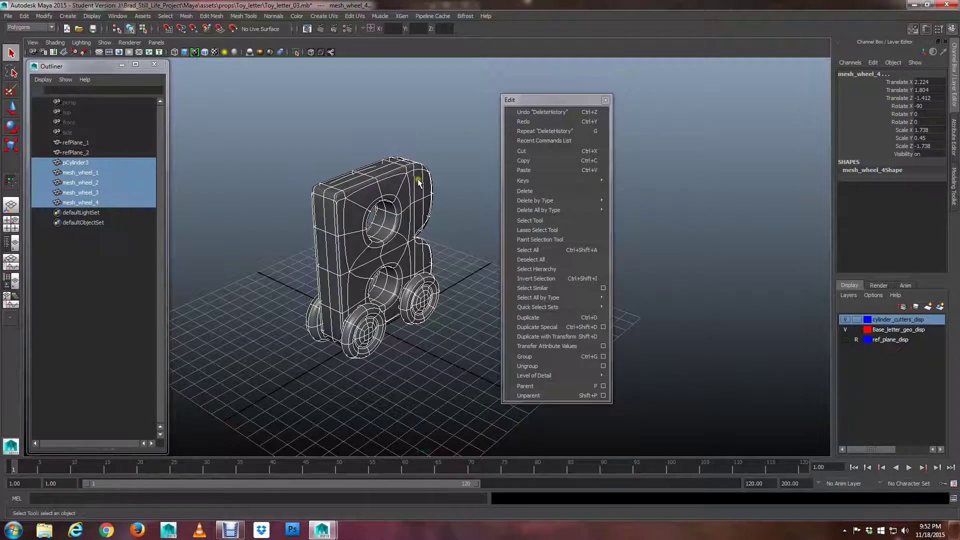
Freeze the transformations of pCylinder3 and mesh_wheel_1 through mesh_wheel_4, with the Modify menu kept as a floating window beside Edit.
{"action": "left_click", "coordinate": [469, 180]}
{"action": "left_click_drag", "start_coordinate": [445, 151], "coordinate": [285, 413]}
{"action": "left_click", "coordinate": [308, 147]}
{"action": "left_click_drag", "start_coordinate": [254, 112], "coordinate": [418, 254]}
{"action": "right_click_drag", "start_coordinate": [419, 254], "coordinate": [436, 250]}
{"action": "left_click_drag", "start_coordinate": [449, 240], "coordinate": [336, 246], "text": "alt"}
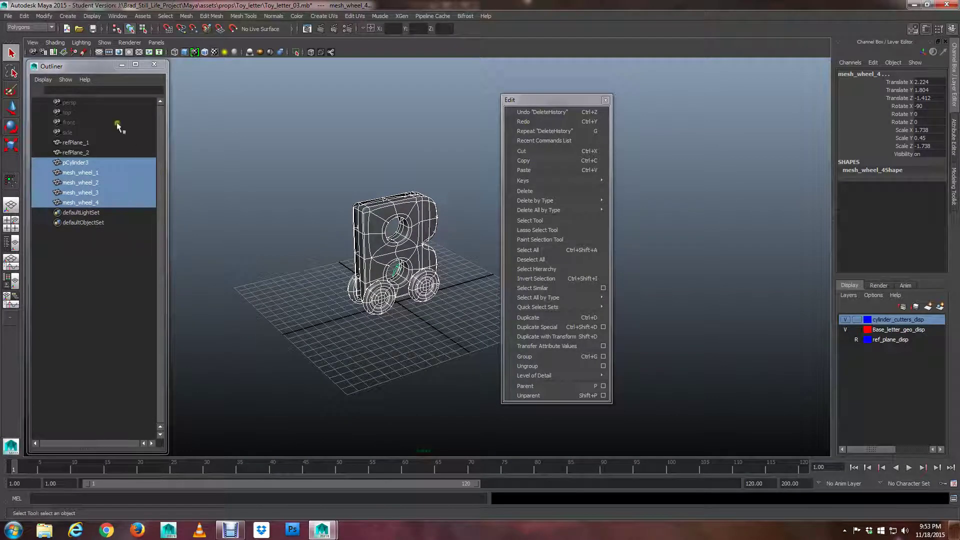
{"action": "left_click", "coordinate": [44, 15]}
{"action": "left_click", "coordinate": [49, 23]}
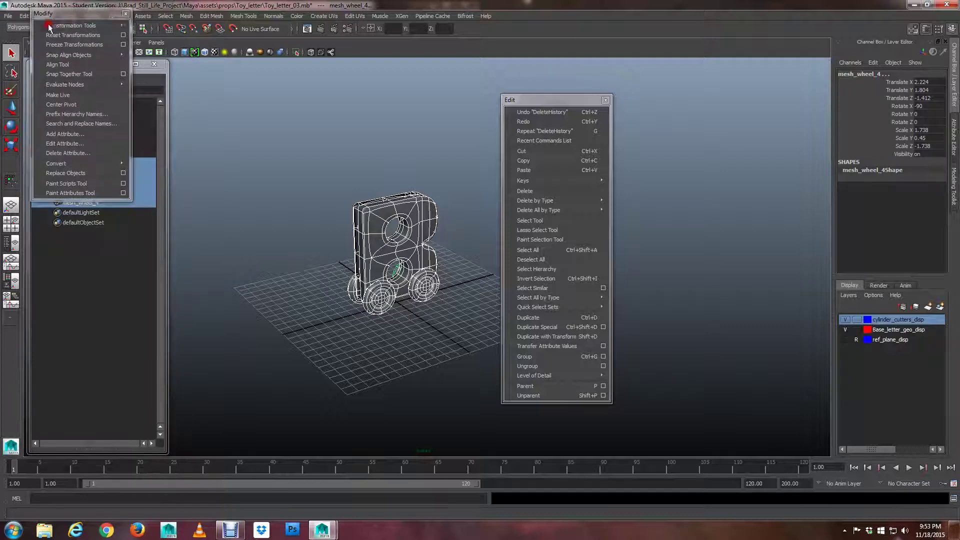
{"action": "left_click", "coordinate": [103, 29]}
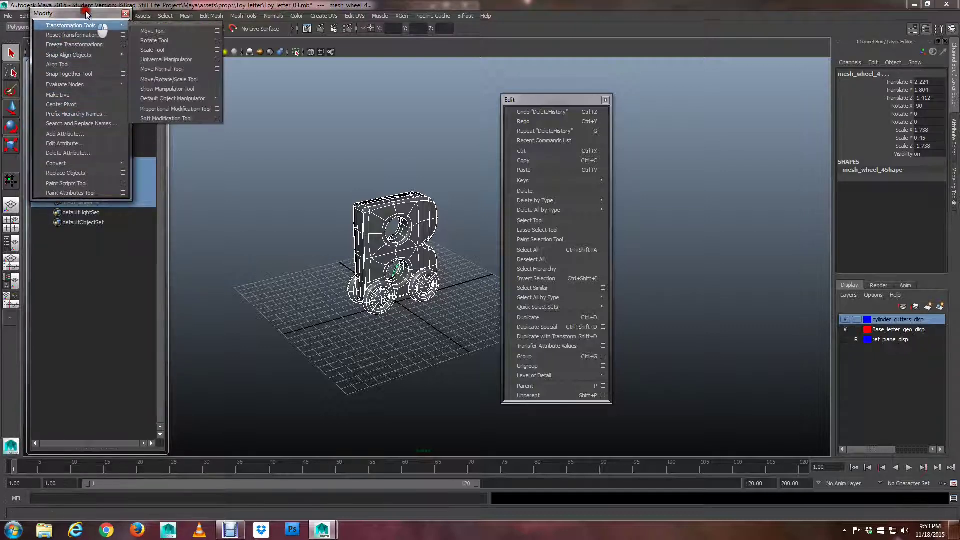
{"action": "left_click_drag", "start_coordinate": [75, 14], "coordinate": [665, 98]}
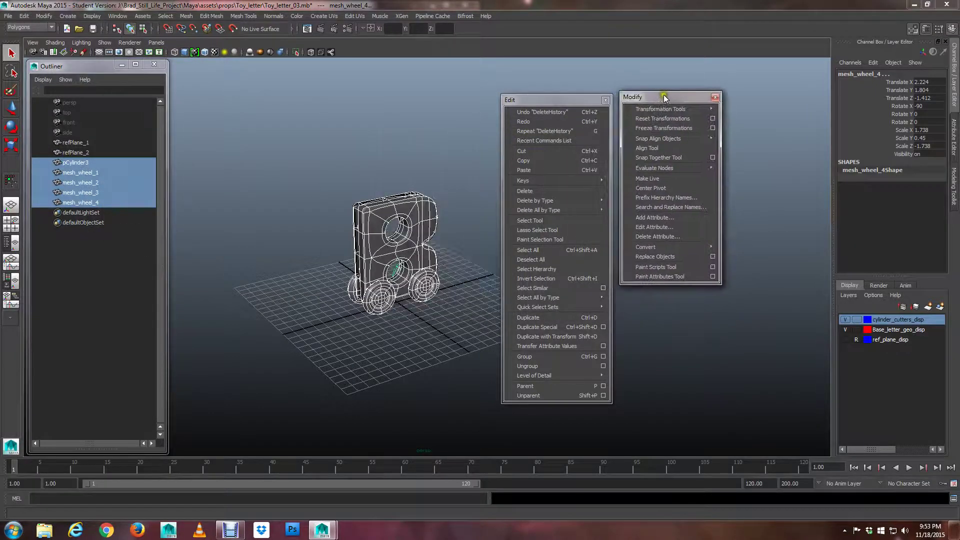
{"action": "left_click_drag", "start_coordinate": [578, 102], "coordinate": [566, 94]}
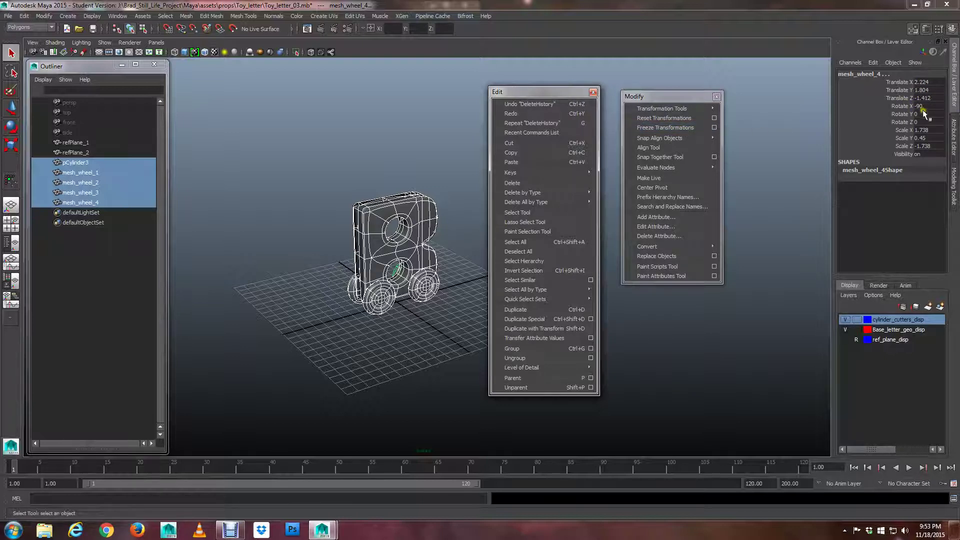
{"action": "left_click", "coordinate": [697, 128]}
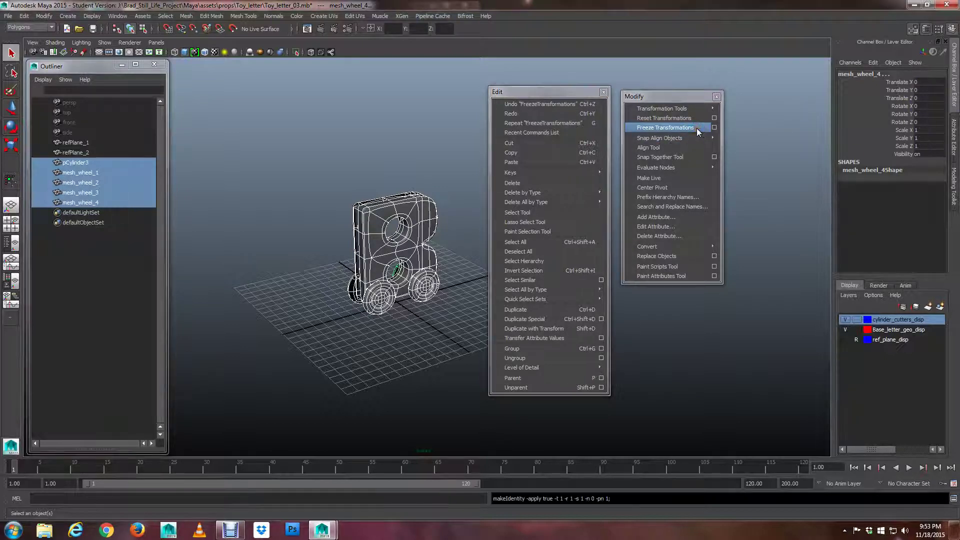
Reverse the normals of the black-shaded wheel mesh_wheel_3, with the Normals menu kept as a floating window.
{"action": "mouse_move", "coordinate": [465, 273]}
{"action": "left_mouse_down", "text": "alt"}
{"action": "mouse_move", "coordinate": [450, 272]}
{"action": "mouse_move", "coordinate": [465, 273]}
{"action": "left_mouse_up", "text": "alt"}
{"action": "scroll", "coordinate": [457, 252], "scroll_direction": "up", "scroll_amount": 10}
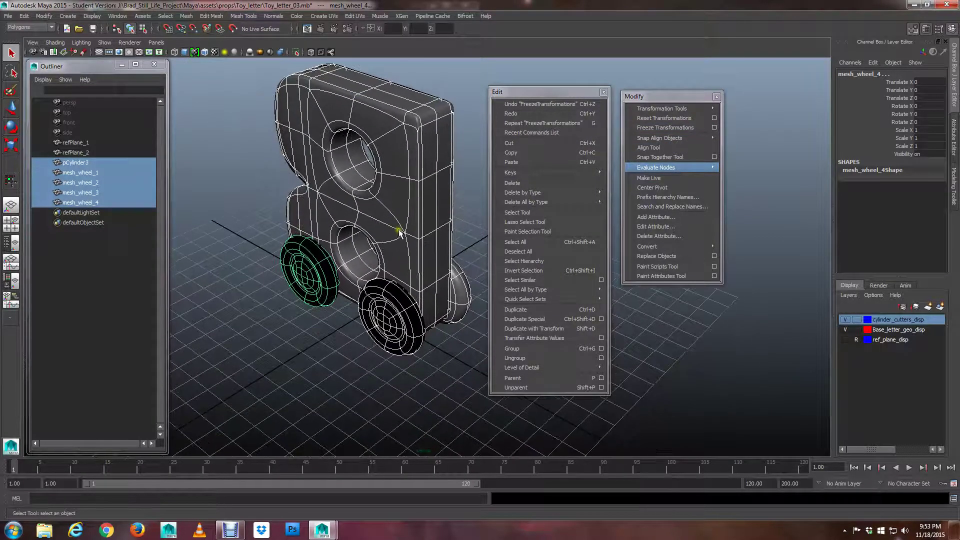
{"action": "left_click_drag", "start_coordinate": [402, 283], "coordinate": [395, 283], "text": "alt"}
{"action": "scroll", "coordinate": [371, 274], "scroll_direction": "up", "scroll_amount": 6}
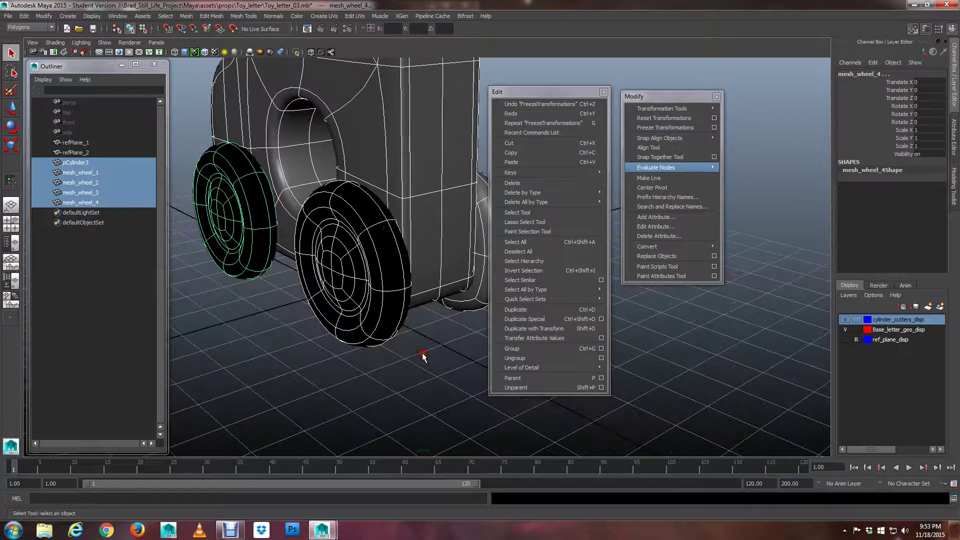
{"action": "left_click", "coordinate": [422, 355]}
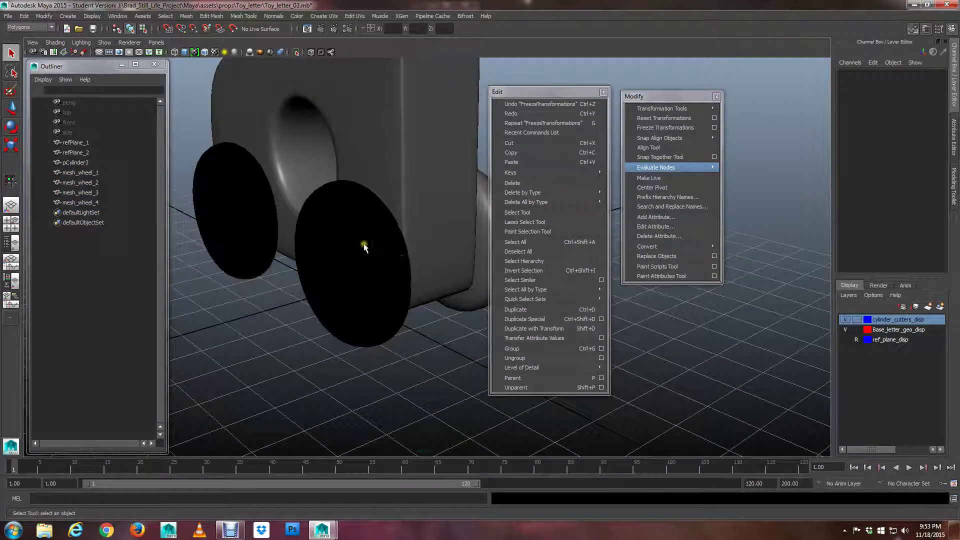
{"action": "mouse_move", "coordinate": [368, 246]}
{"action": "left_mouse_down", "text": "alt"}
{"action": "mouse_move", "coordinate": [352, 244]}
{"action": "mouse_move", "coordinate": [373, 239]}
{"action": "left_mouse_up", "text": "alt"}
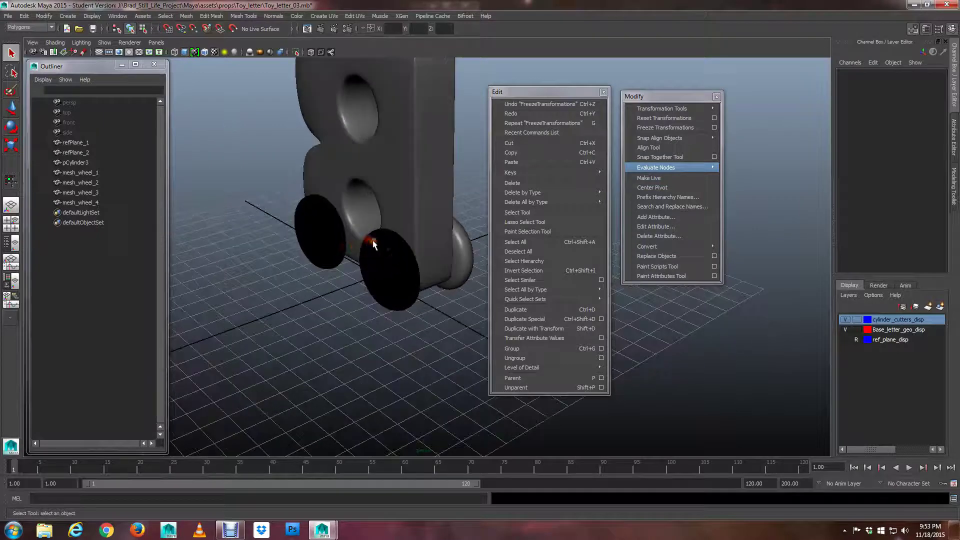
{"action": "left_click", "coordinate": [397, 256]}
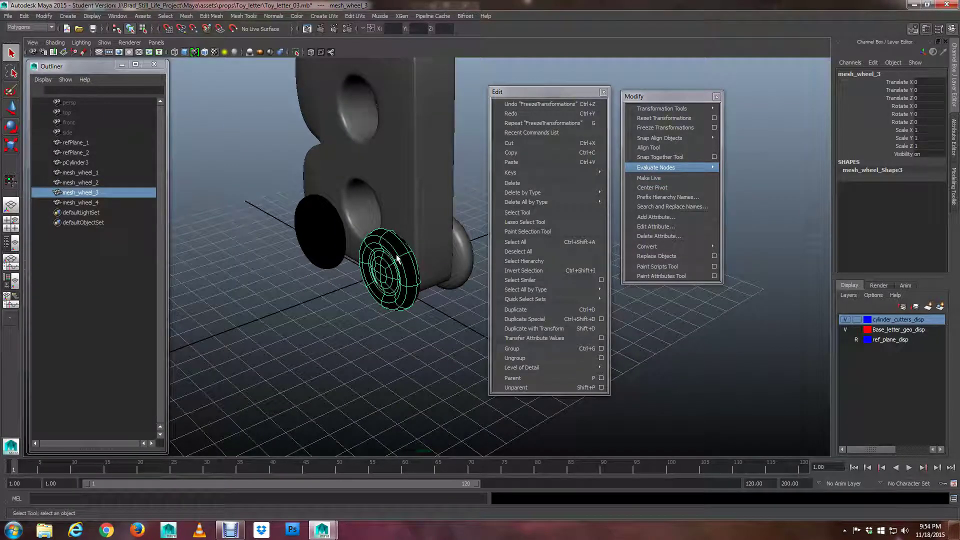
{"action": "key", "text": "space"}
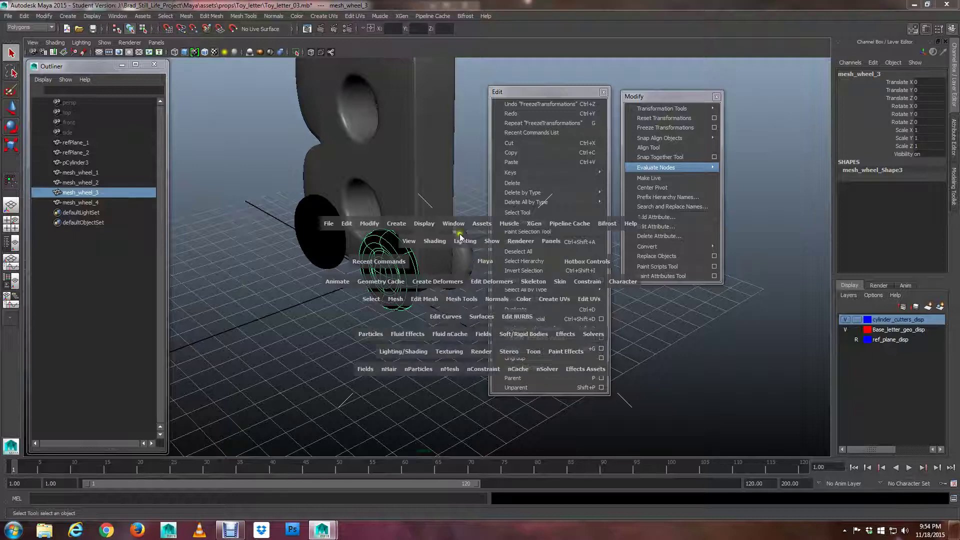
{"action": "left_click", "coordinate": [496, 298]}
{"action": "left_click", "coordinate": [500, 305]}
{"action": "left_click_drag", "start_coordinate": [500, 300], "coordinate": [553, 250]}
{"action": "left_click", "coordinate": [558, 319]}
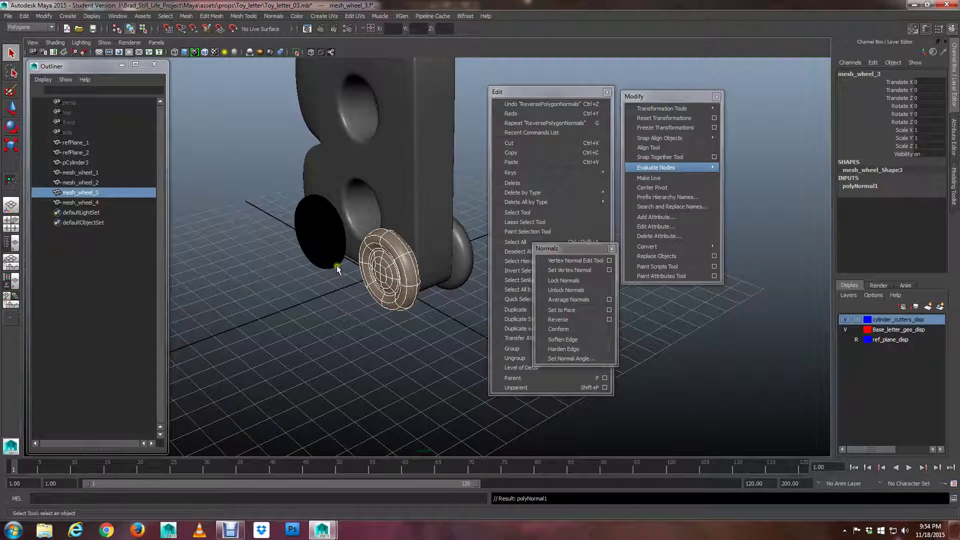
Reverse the normals of the other black-shaded wheel, mesh_wheel_4, and clear the selection.
{"action": "left_click", "coordinate": [311, 261]}
{"action": "left_click", "coordinate": [571, 320]}
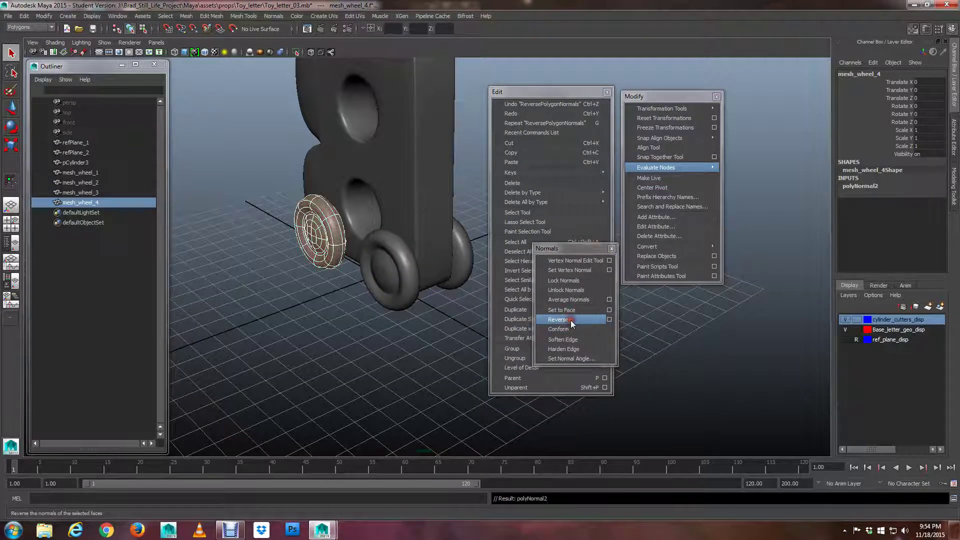
{"action": "left_click", "coordinate": [411, 351]}
Delete the construction history of mesh_wheel_3 and mesh_wheel_4, with the floating Normals menu moved below Modify.
{"action": "left_click", "coordinate": [388, 286]}
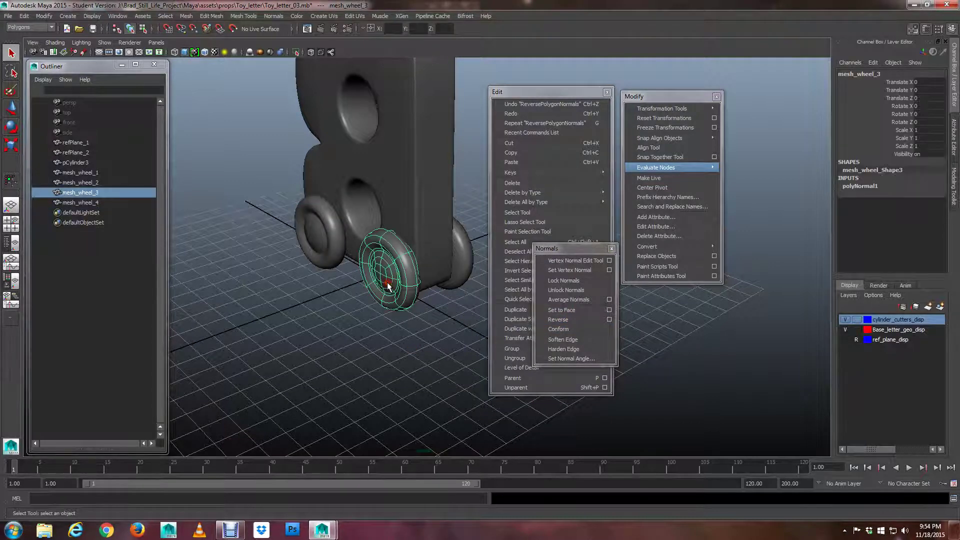
{"action": "mouse_move", "coordinate": [424, 295]}
{"action": "left_mouse_down", "text": "alt"}
{"action": "mouse_move", "coordinate": [375, 284]}
{"action": "mouse_move", "coordinate": [429, 295]}
{"action": "left_mouse_up", "text": "alt"}
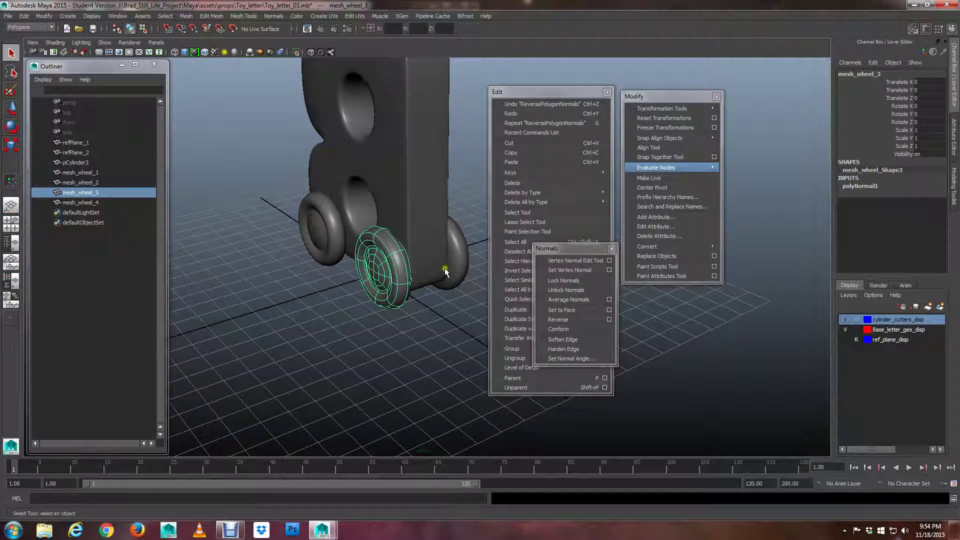
{"action": "left_click", "coordinate": [331, 229], "text": "shift"}
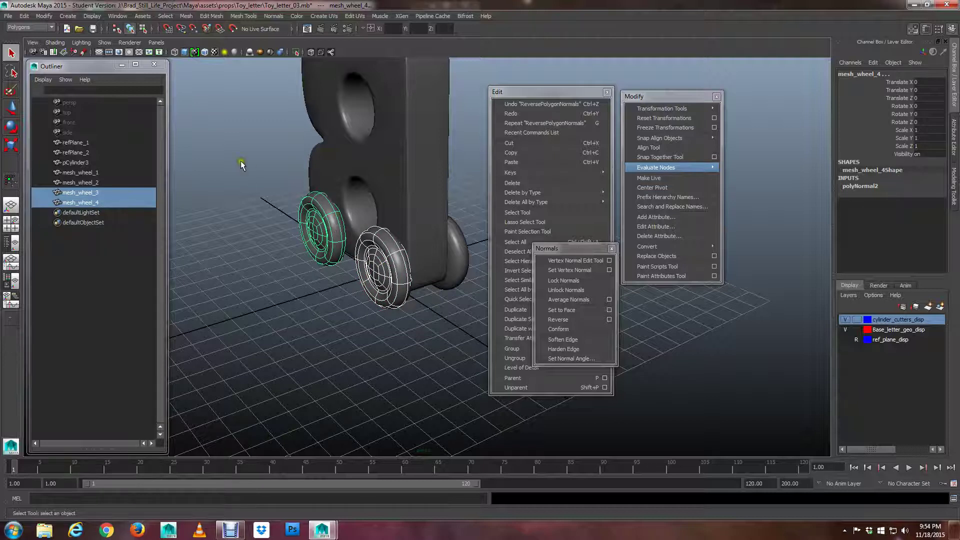
{"action": "left_click_drag", "start_coordinate": [560, 248], "coordinate": [652, 303]}
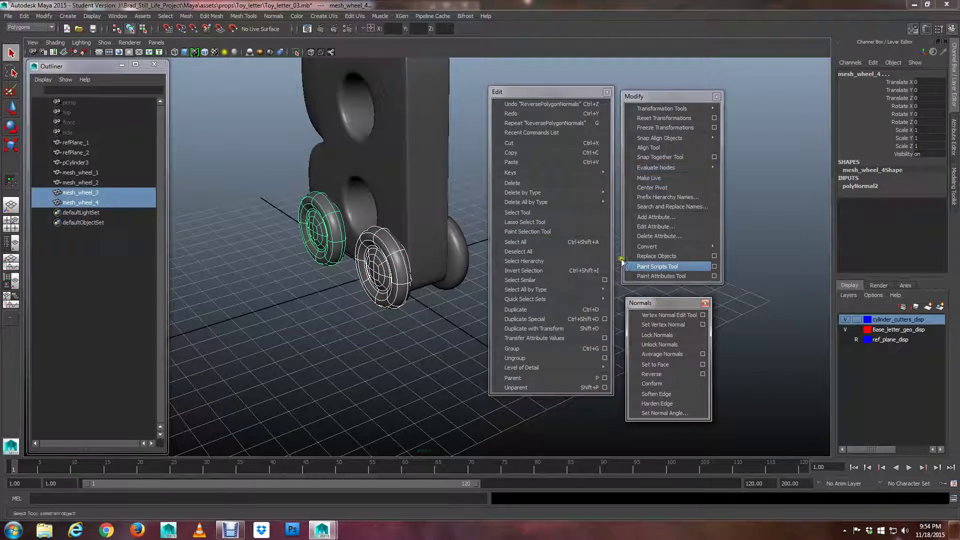
{"action": "mouse_move", "coordinate": [599, 193]}
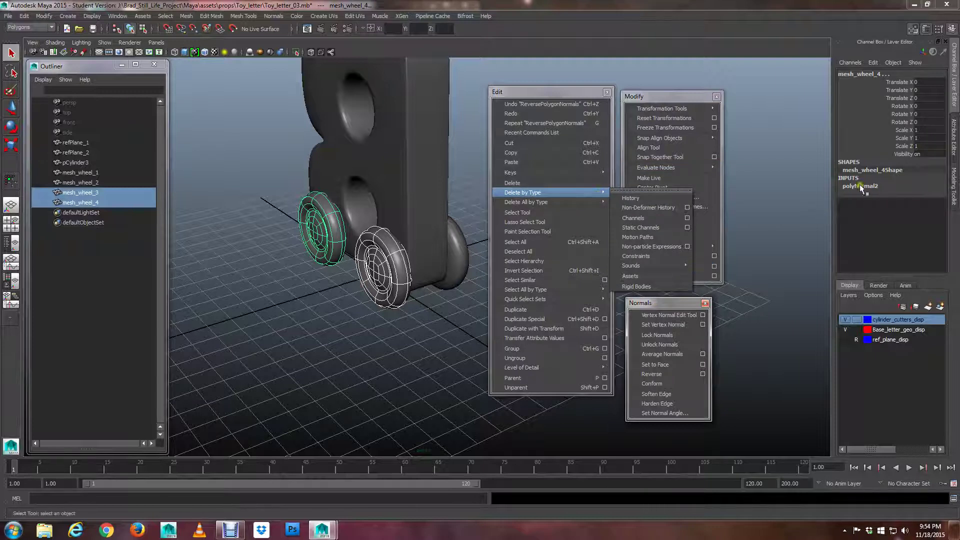
{"action": "left_click", "coordinate": [631, 198]}
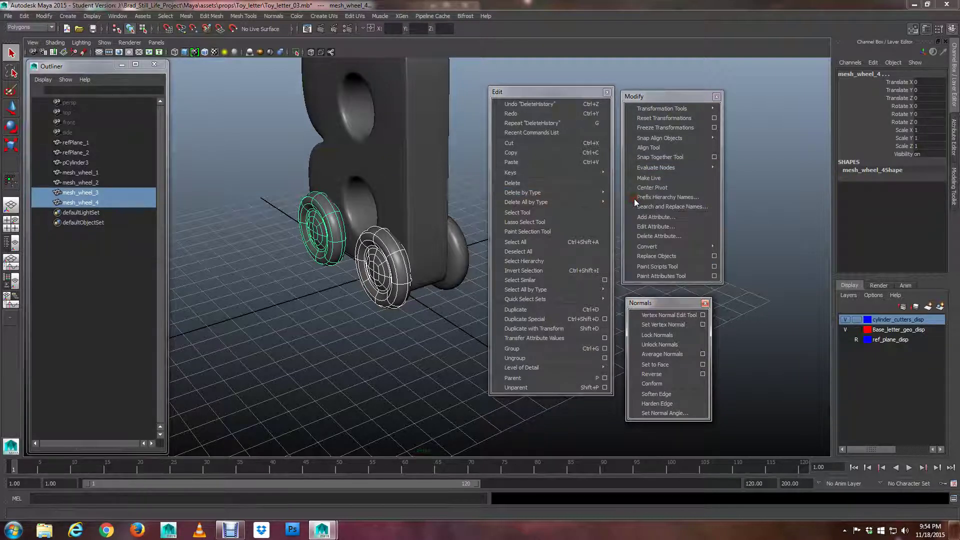
Delete the construction history of the whole model, pCylinder3 and all four wheel meshes together.
{"action": "left_click", "coordinate": [414, 381]}
{"action": "scroll", "coordinate": [415, 370], "scroll_direction": "down", "scroll_amount": 5}
{"action": "left_click_drag", "start_coordinate": [415, 359], "coordinate": [361, 306], "text": "alt"}
{"action": "left_click_drag", "start_coordinate": [459, 123], "coordinate": [314, 306]}
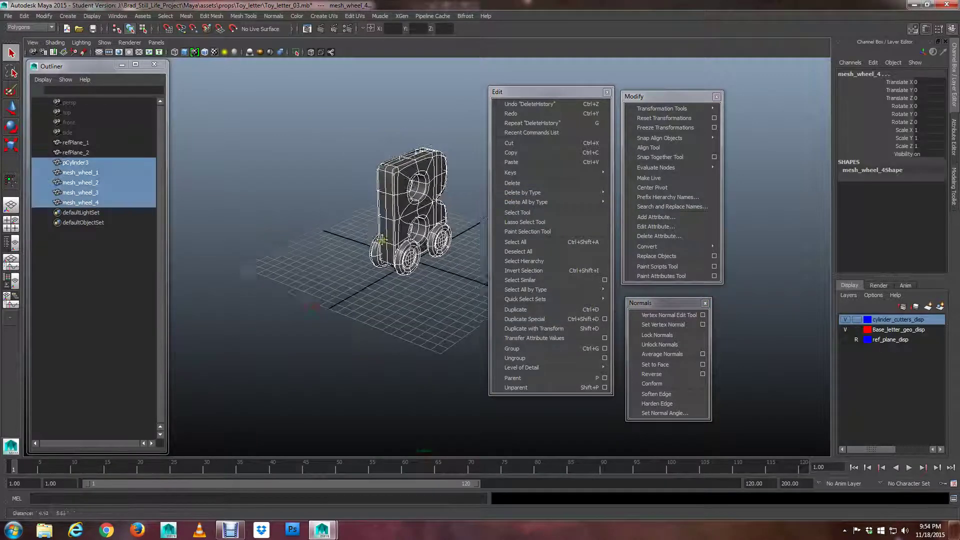
{"action": "scroll", "coordinate": [342, 298], "scroll_direction": "up", "scroll_amount": 4}
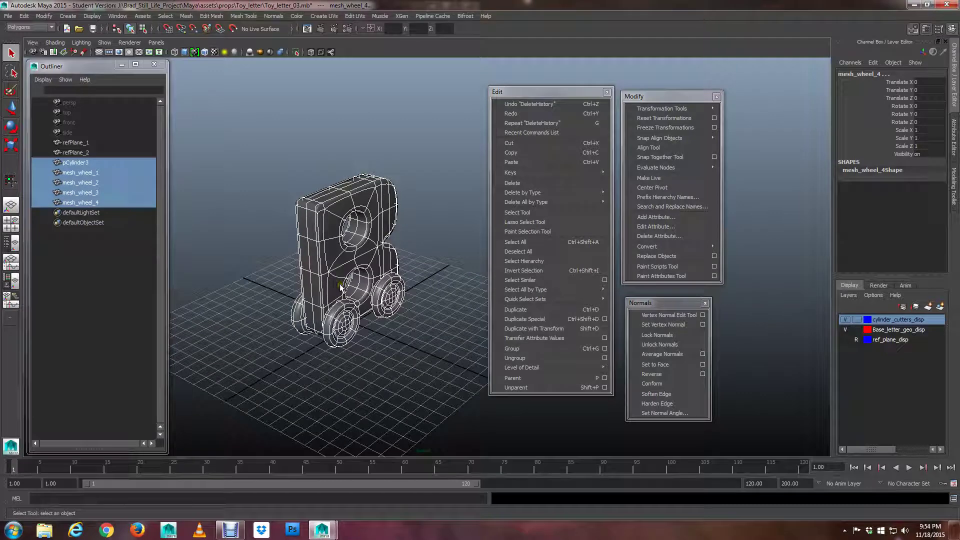
{"action": "middle_click_drag", "start_coordinate": [340, 286], "coordinate": [345, 279], "text": "alt"}
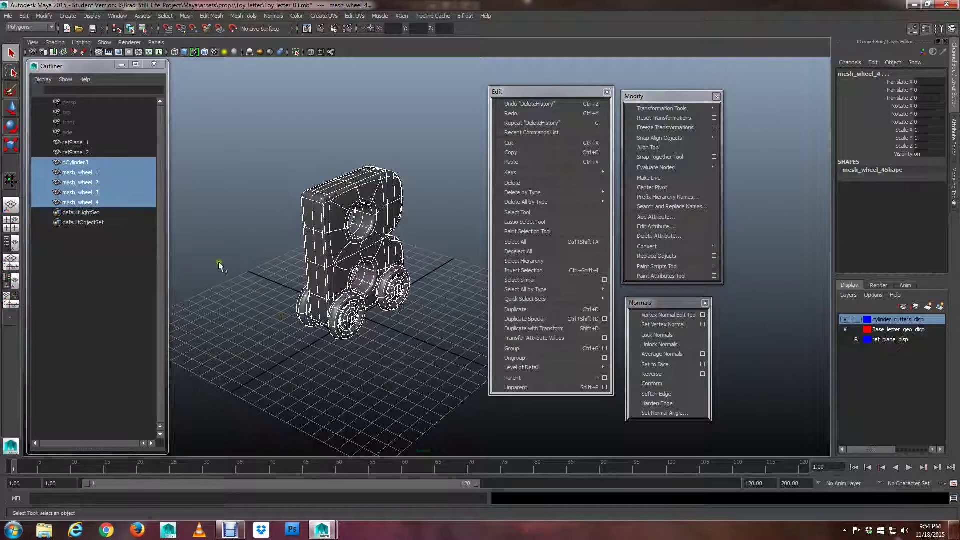
{"action": "mouse_move", "coordinate": [590, 193]}
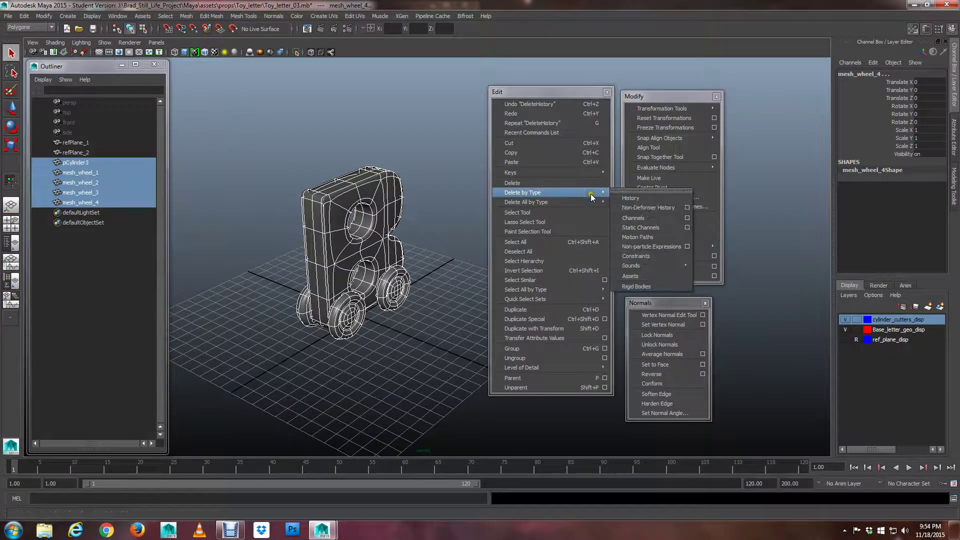
{"action": "left_click", "coordinate": [627, 199]}
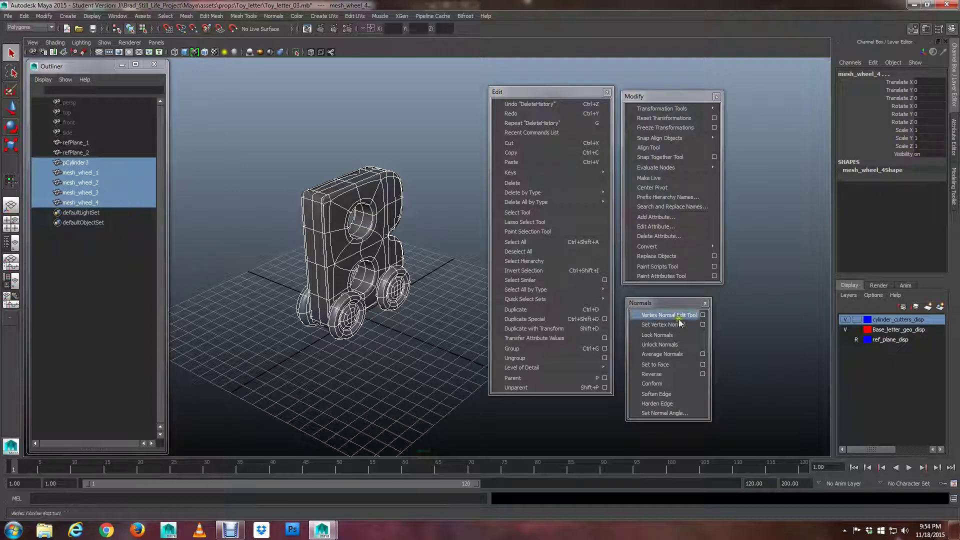
{"action": "left_click_drag", "start_coordinate": [458, 94], "coordinate": [291, 357]}
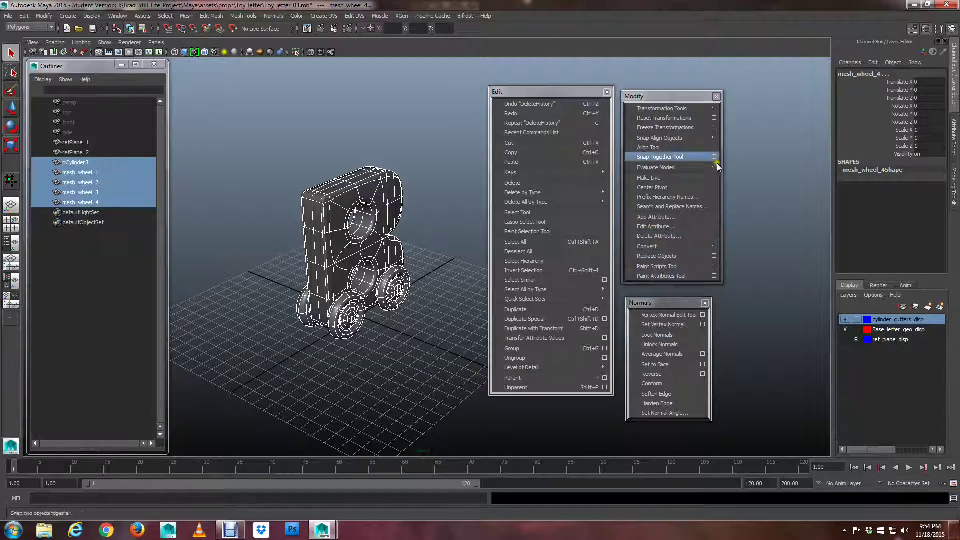
{"action": "mouse_move", "coordinate": [679, 106]}
{"action": "left_click_drag", "start_coordinate": [674, 98], "coordinate": [674, 95]}
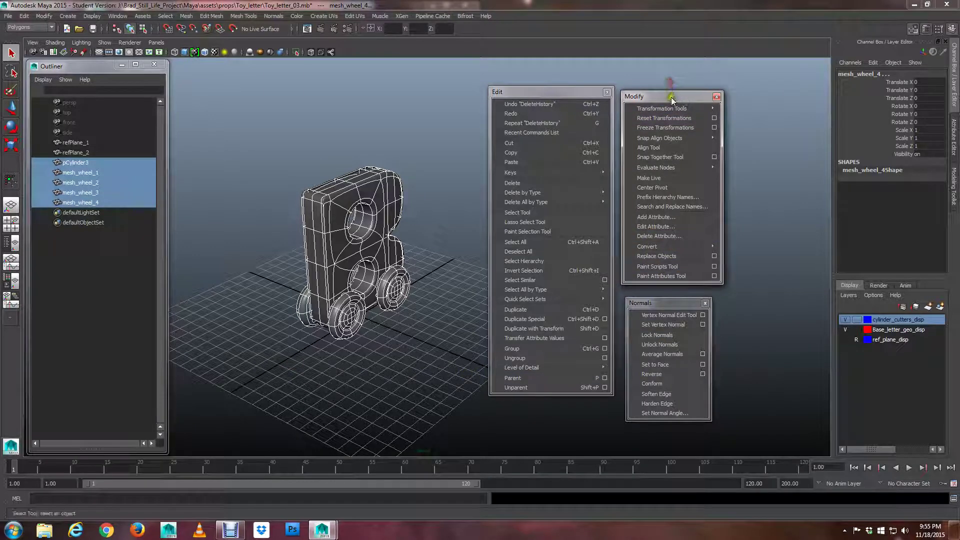
{"action": "left_click", "coordinate": [44, 16]}
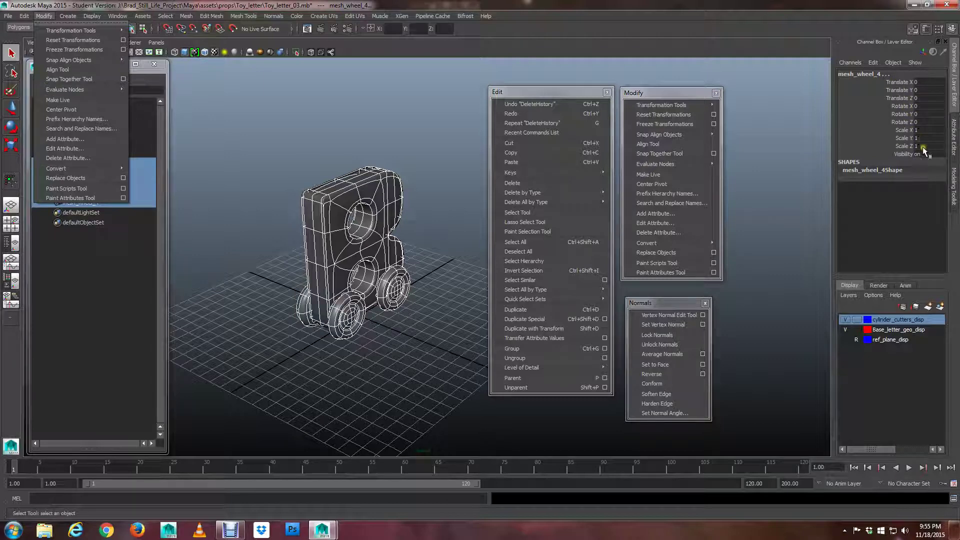
{"action": "left_click", "coordinate": [764, 207]}
Deselect everything and close the floating Modify, Edit and Normals menus and the Outliner.
{"action": "left_click", "coordinate": [764, 207]}
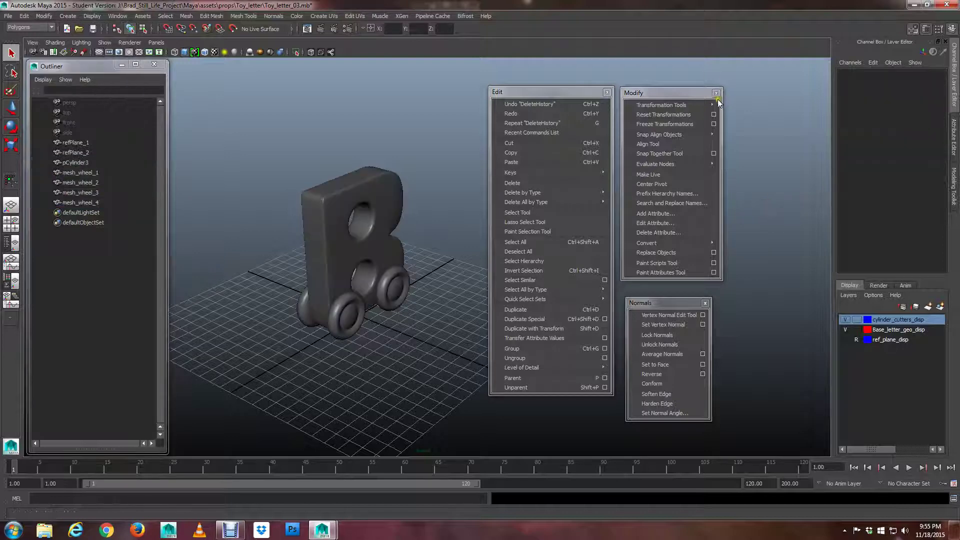
{"action": "left_click", "coordinate": [716, 93]}
{"action": "left_click", "coordinate": [607, 92]}
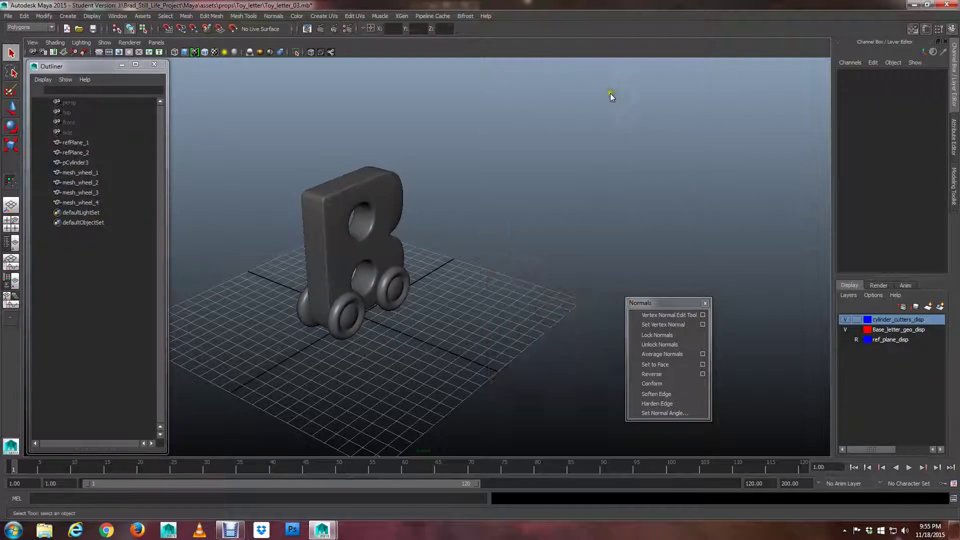
{"action": "left_click", "coordinate": [705, 303]}
{"action": "key", "text": "a"}
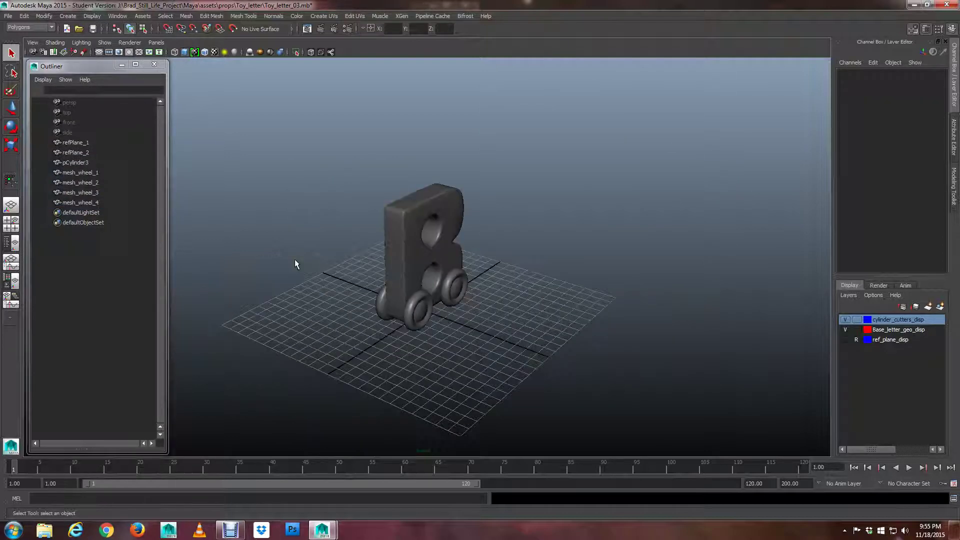
{"action": "left_click", "coordinate": [149, 67]}
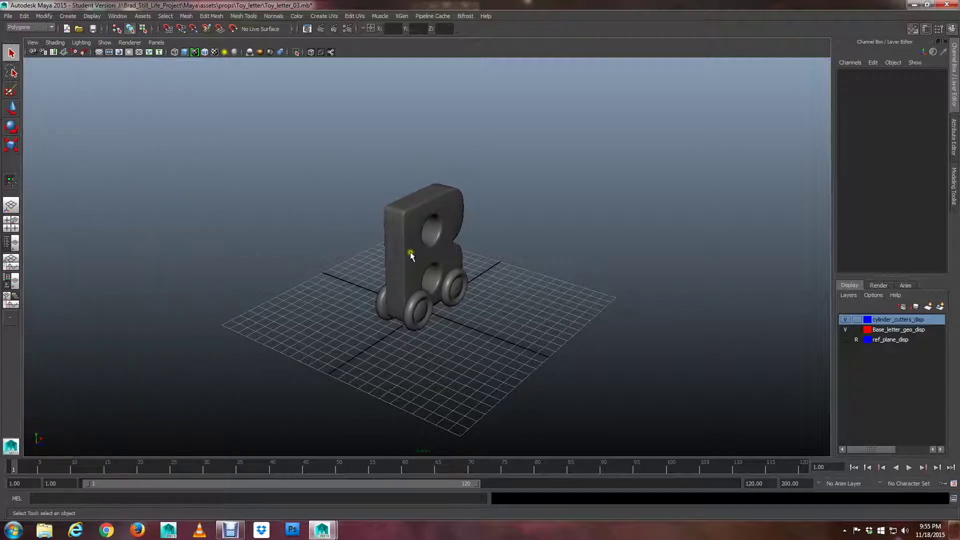
Save the cleaned-up toy letter scene as Toy_letter_03.mb, accepting the student version notice.
{"action": "right_click_drag", "start_coordinate": [440, 285], "coordinate": [573, 343], "text": "alt"}
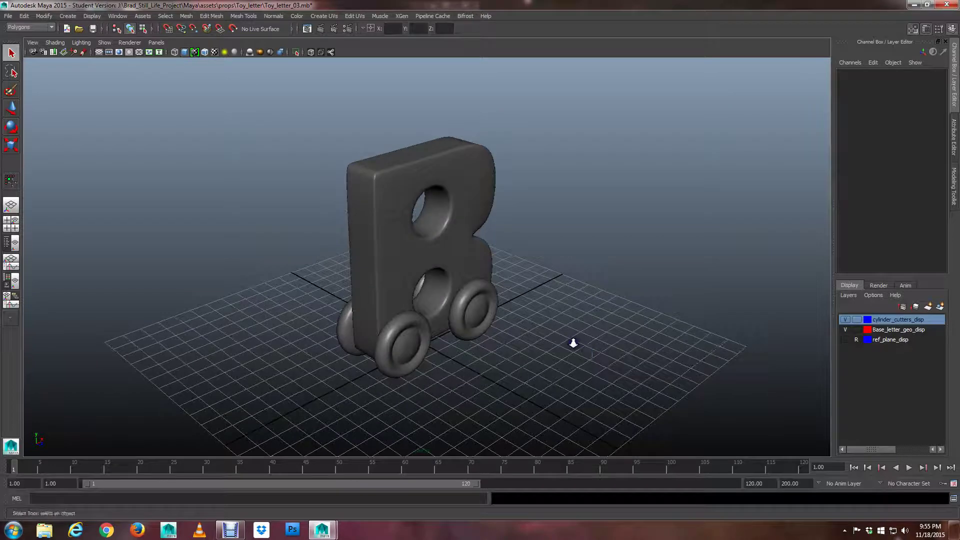
{"action": "left_click_drag", "start_coordinate": [574, 343], "coordinate": [515, 326], "text": "alt"}
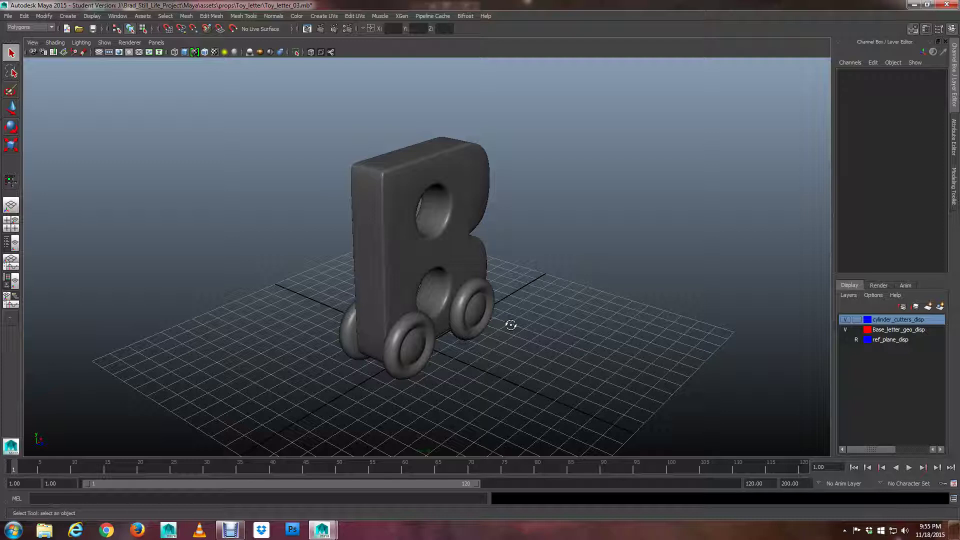
{"action": "key", "text": "ctrl+s"}
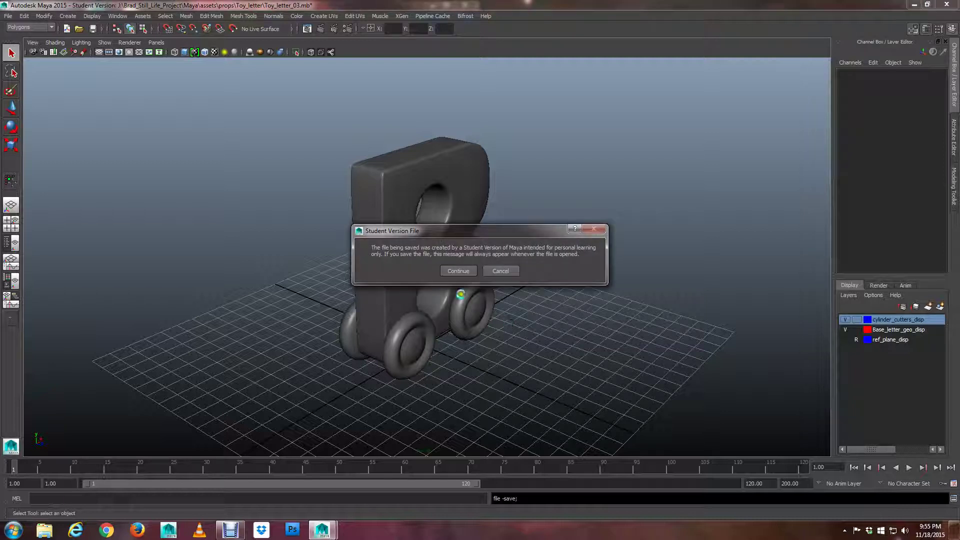
{"action": "left_click", "coordinate": [461, 270]}
{"action": "left_click_drag", "start_coordinate": [475, 287], "coordinate": [540, 283], "text": "alt"}
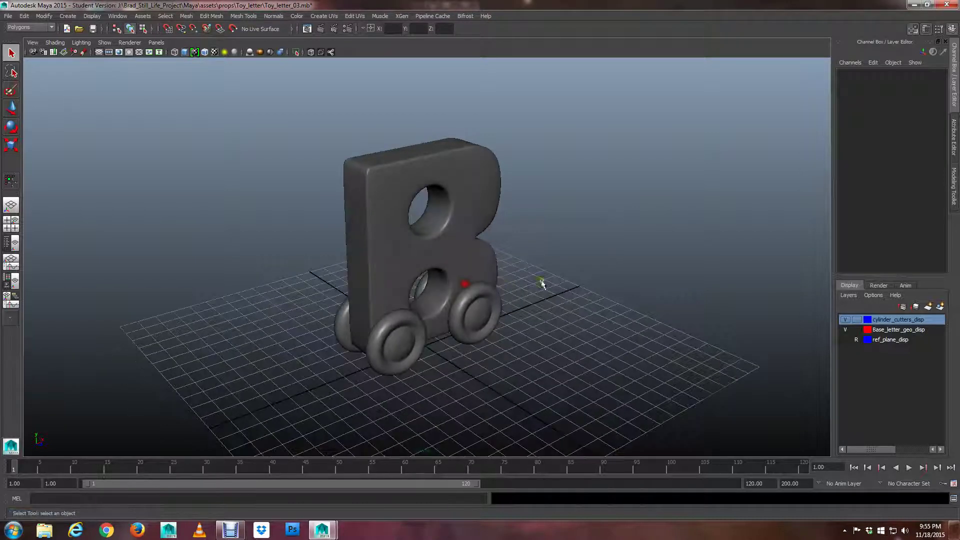
{"action": "right_click_drag", "start_coordinate": [540, 283], "coordinate": [588, 289], "text": "alt"}
{"action": "mouse_move", "coordinate": [587, 289]}
{"action": "left_mouse_down", "text": "alt"}
{"action": "mouse_move", "coordinate": [454, 270]}
{"action": "mouse_move", "coordinate": [592, 289]}
{"action": "left_mouse_up", "text": "alt"}
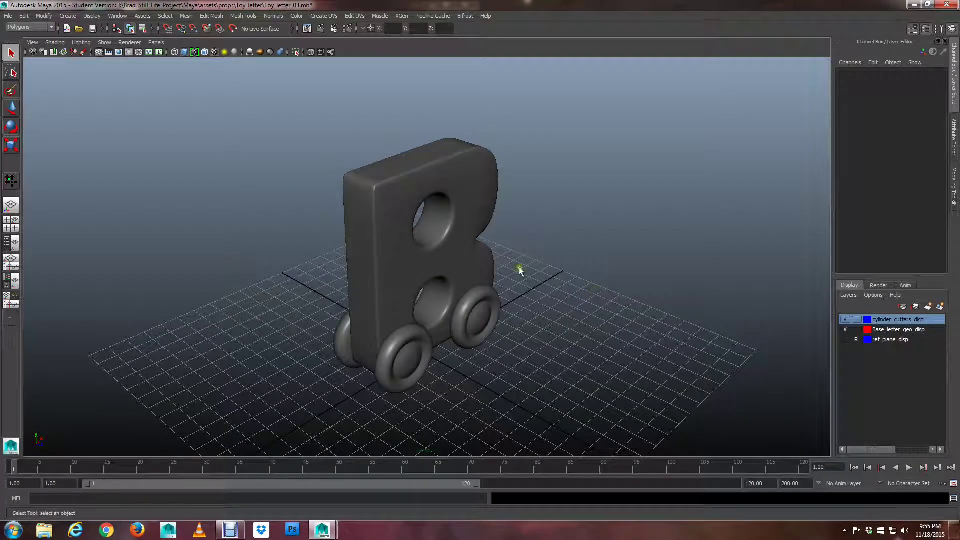
{"action": "middle_click_drag", "start_coordinate": [551, 275], "coordinate": [560, 295], "text": "alt"}
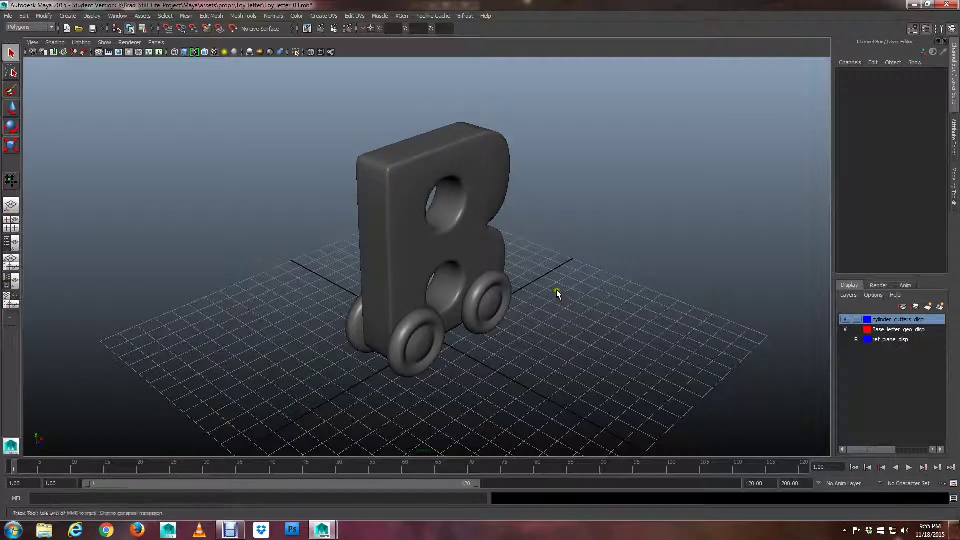
{"action": "scroll", "coordinate": [558, 296], "scroll_direction": "up", "scroll_amount": 3}
{"action": "scroll", "coordinate": [564, 312], "scroll_direction": "down", "scroll_amount": 3}
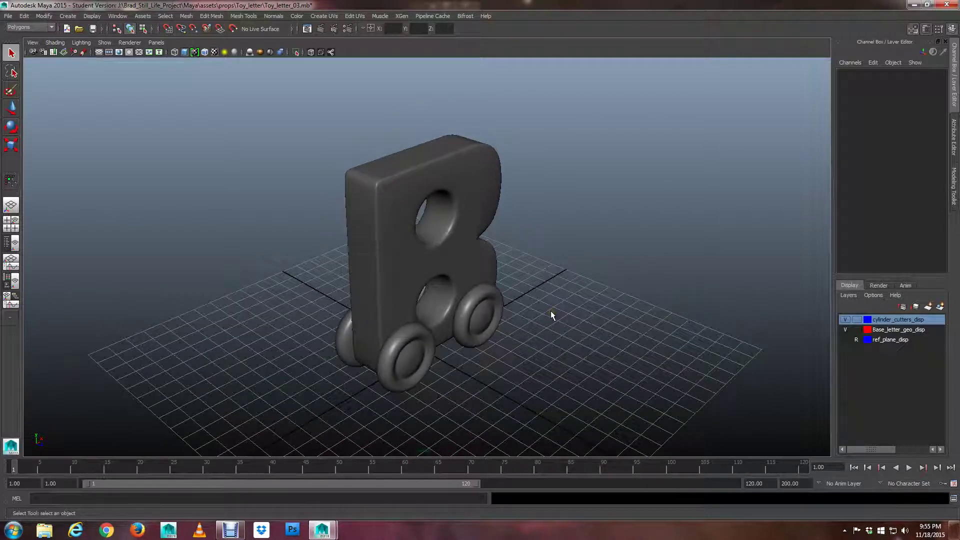
{"action": "scroll", "coordinate": [536, 318], "scroll_direction": "up", "scroll_amount": 2}
{"action": "scroll", "coordinate": [536, 316], "scroll_direction": "down", "scroll_amount": 2}
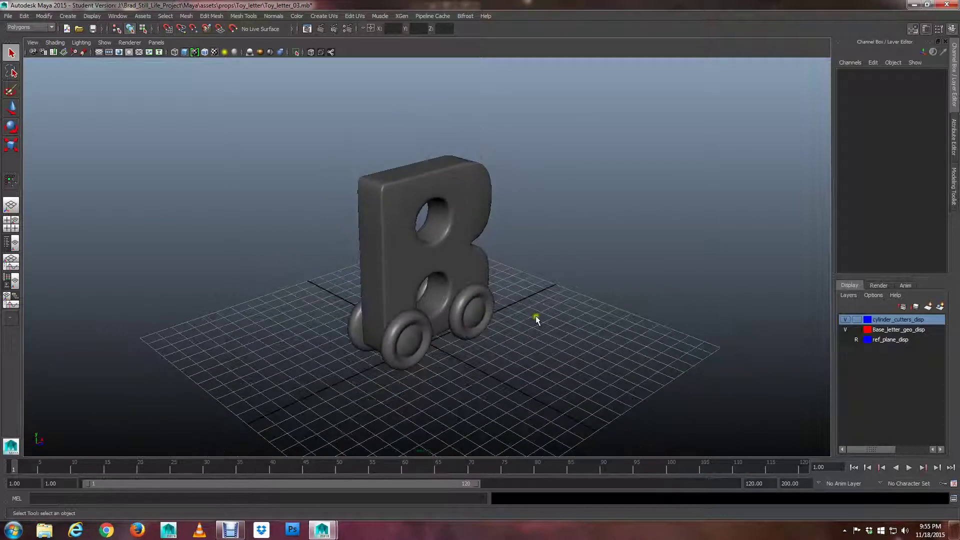
{"action": "scroll", "coordinate": [535, 316], "scroll_direction": "up", "scroll_amount": 2}
{"action": "scroll", "coordinate": [535, 316], "scroll_direction": "down", "scroll_amount": 2}
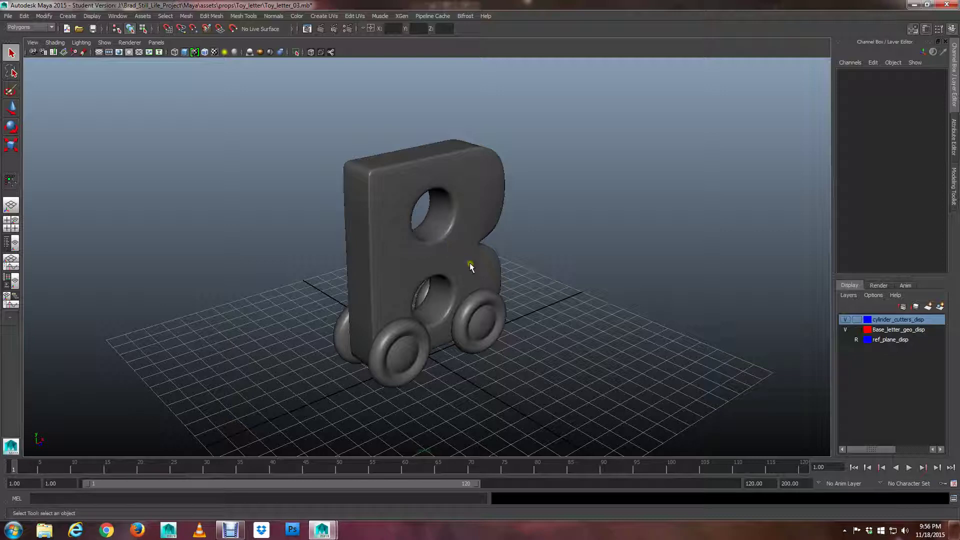
{"action": "left_click_drag", "start_coordinate": [548, 281], "coordinate": [573, 284], "text": "alt"}
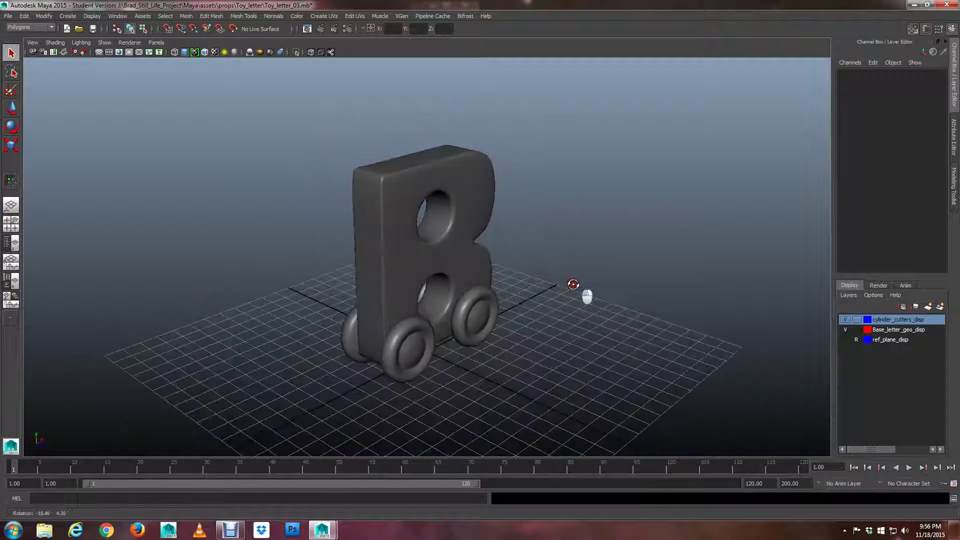
{"action": "left_click_drag", "start_coordinate": [466, 251], "coordinate": [525, 280], "text": "alt"}
{"action": "right_click_drag", "start_coordinate": [526, 276], "coordinate": [546, 274], "text": "alt"}
{"action": "middle_click_drag", "start_coordinate": [545, 273], "coordinate": [522, 276], "text": "alt"}
{"action": "right_click_drag", "start_coordinate": [523, 276], "coordinate": [571, 284], "text": "alt"}
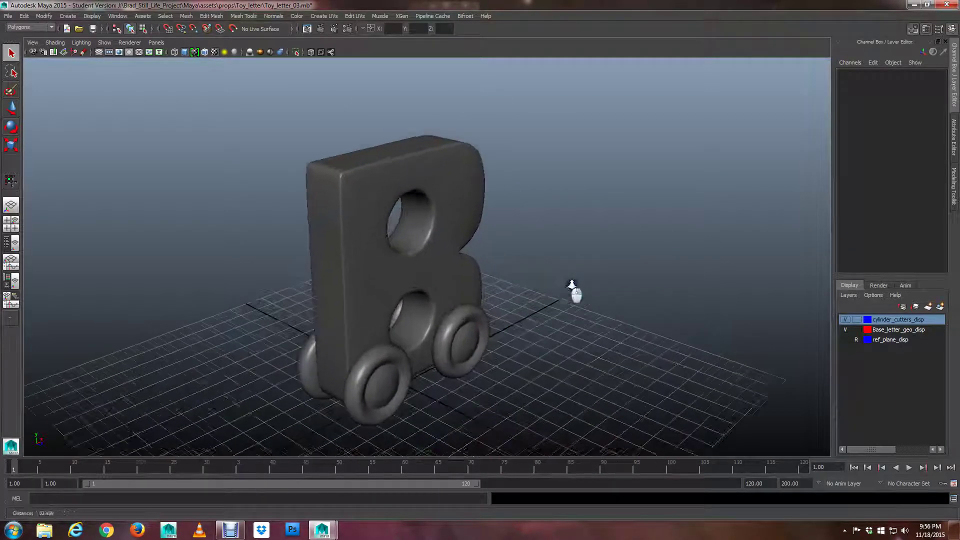
{"action": "middle_click_drag", "start_coordinate": [577, 283], "coordinate": [559, 265], "text": "alt"}
{"action": "right_click_drag", "start_coordinate": [562, 267], "coordinate": [571, 268], "text": "alt"}
{"action": "left_click_drag", "start_coordinate": [571, 268], "coordinate": [571, 270], "text": "alt"}
{"action": "right_click_drag", "start_coordinate": [571, 270], "coordinate": [478, 252], "text": "alt"}
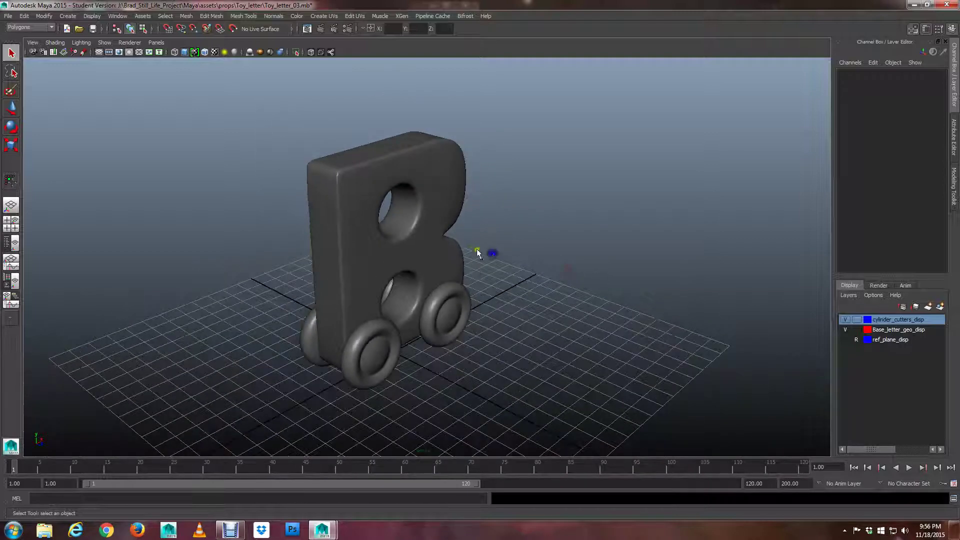
{"action": "middle_click_drag", "start_coordinate": [475, 251], "coordinate": [503, 244], "text": "alt"}
{"action": "left_click_drag", "start_coordinate": [505, 245], "coordinate": [532, 244], "text": "alt"}
{"action": "left_click_drag", "start_coordinate": [465, 225], "coordinate": [524, 303], "text": "alt"}
{"action": "mouse_move", "coordinate": [523, 302]}
{"action": "right_mouse_down", "text": "alt"}
{"action": "mouse_move", "coordinate": [533, 272]}
{"action": "mouse_move", "coordinate": [501, 275]}
{"action": "mouse_move", "coordinate": [527, 274]}
{"action": "mouse_move", "coordinate": [539, 294]}
{"action": "right_mouse_up", "text": "alt"}
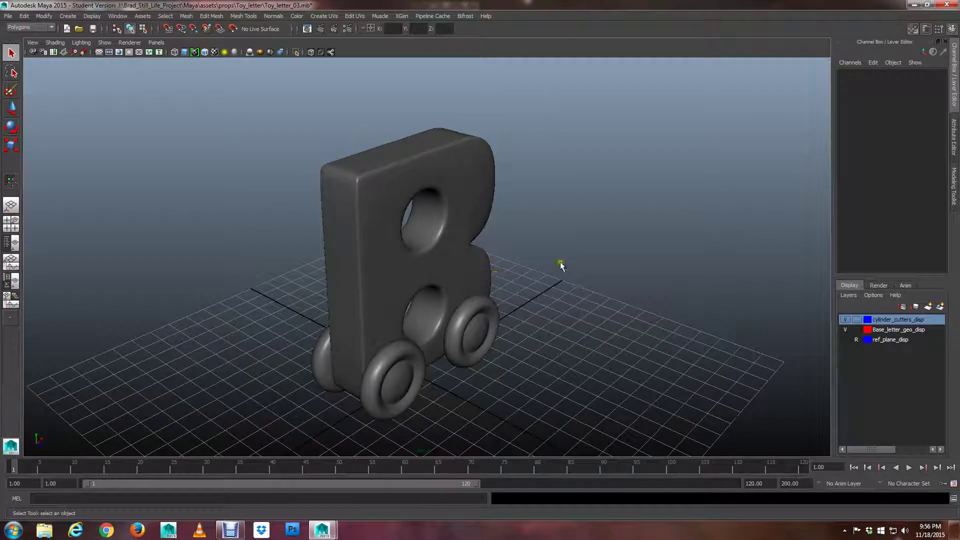
Save Toy_letter_03.mb once more with nothing selected and the whole letter in view, continuing past the student version notice.
{"action": "left_click", "coordinate": [532, 255]}
{"action": "left_click_drag", "start_coordinate": [564, 279], "coordinate": [491, 295], "text": "alt"}
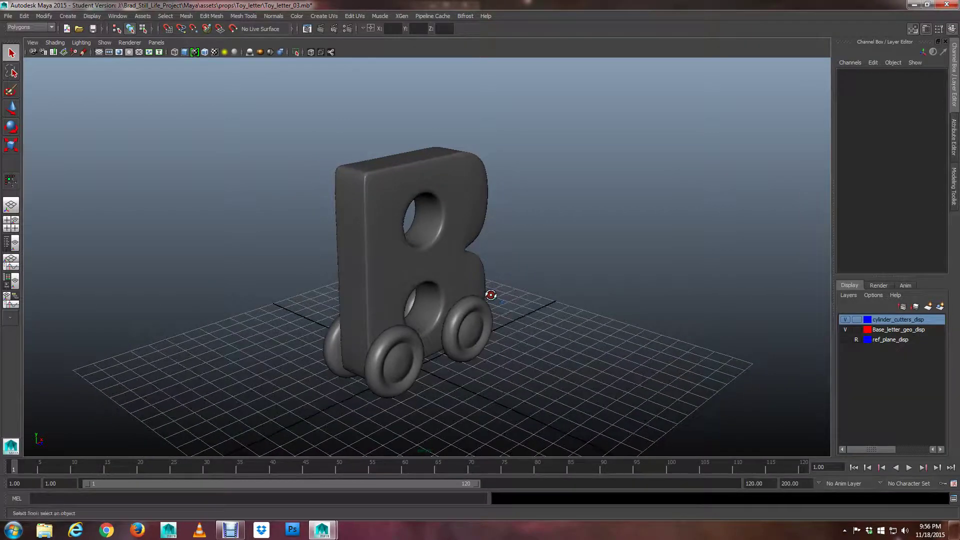
{"action": "key", "text": "ctrl+s"}
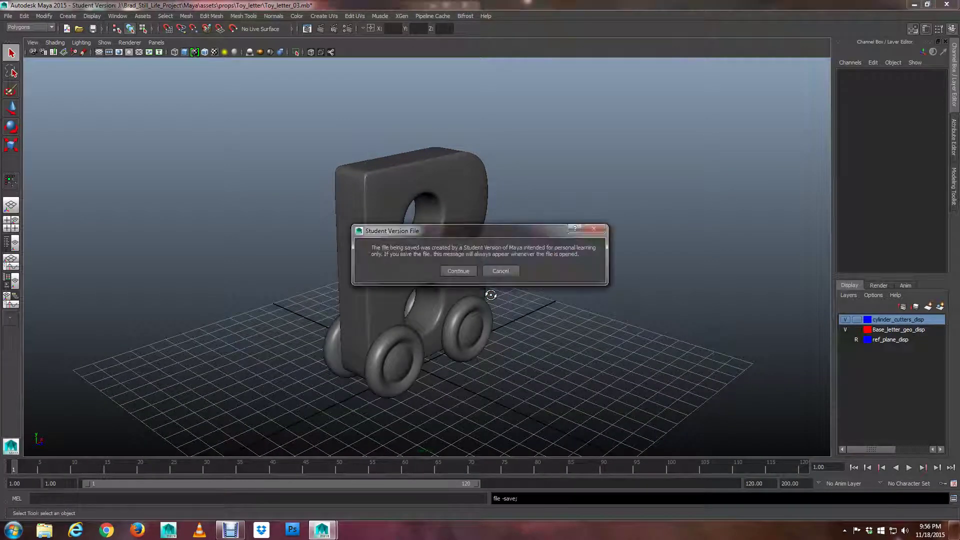
{"action": "left_click", "coordinate": [465, 273]}
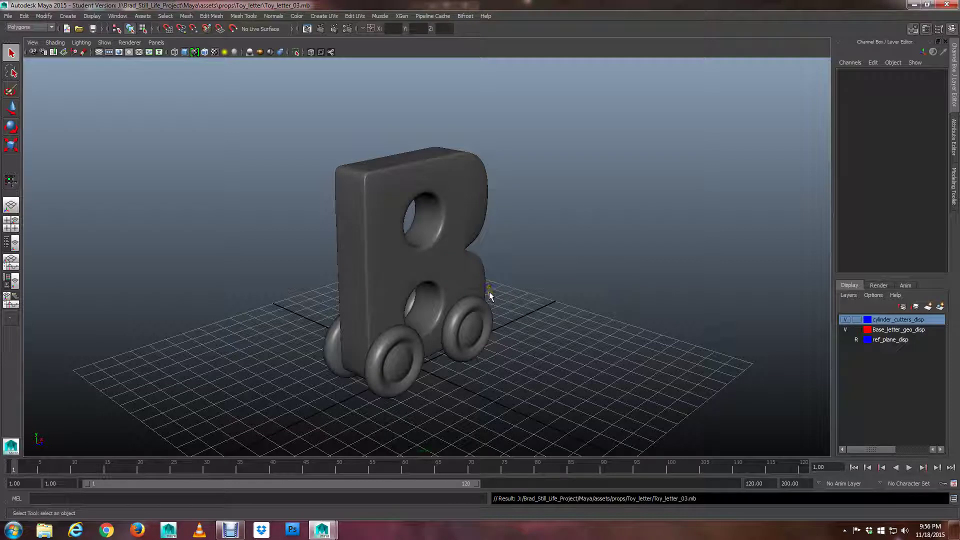